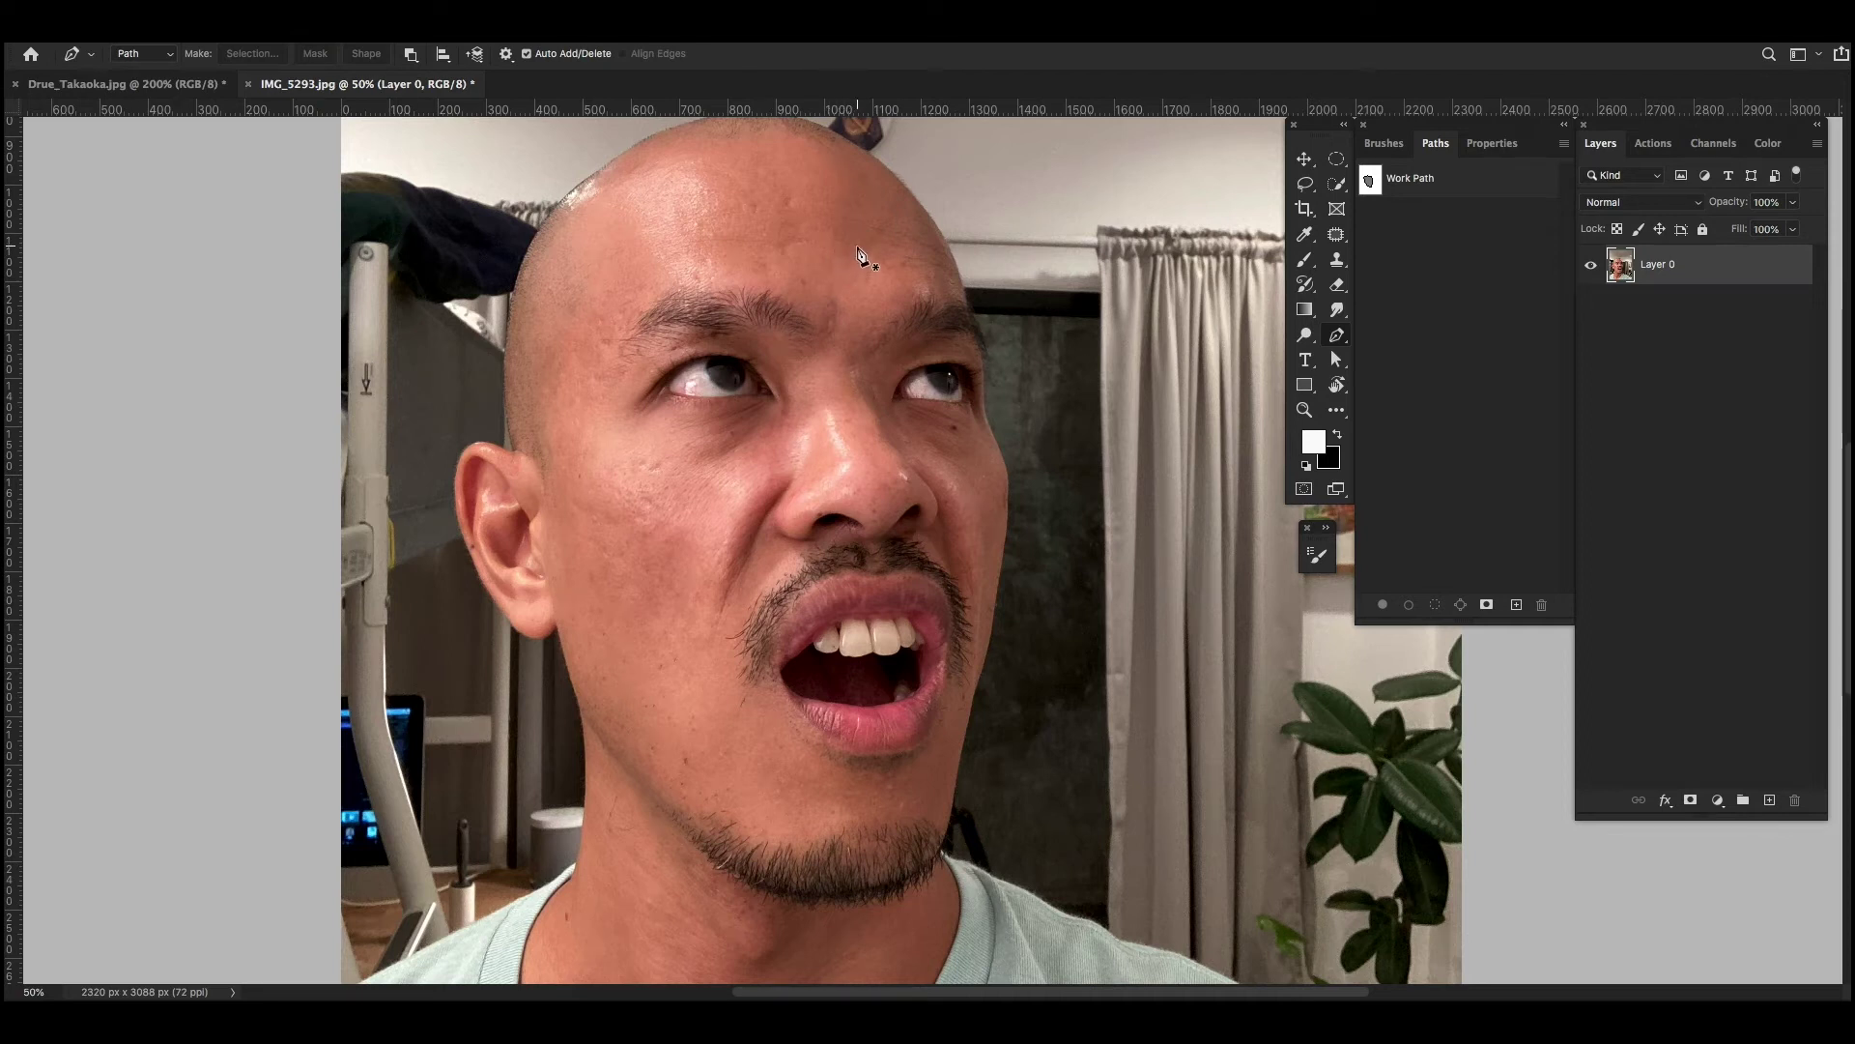
Step: Trace the Pen path from the forehead top down the left side and across the chin
left_click_drag(839, 231, 791, 224)
left_click_drag(684, 242, 656, 250)
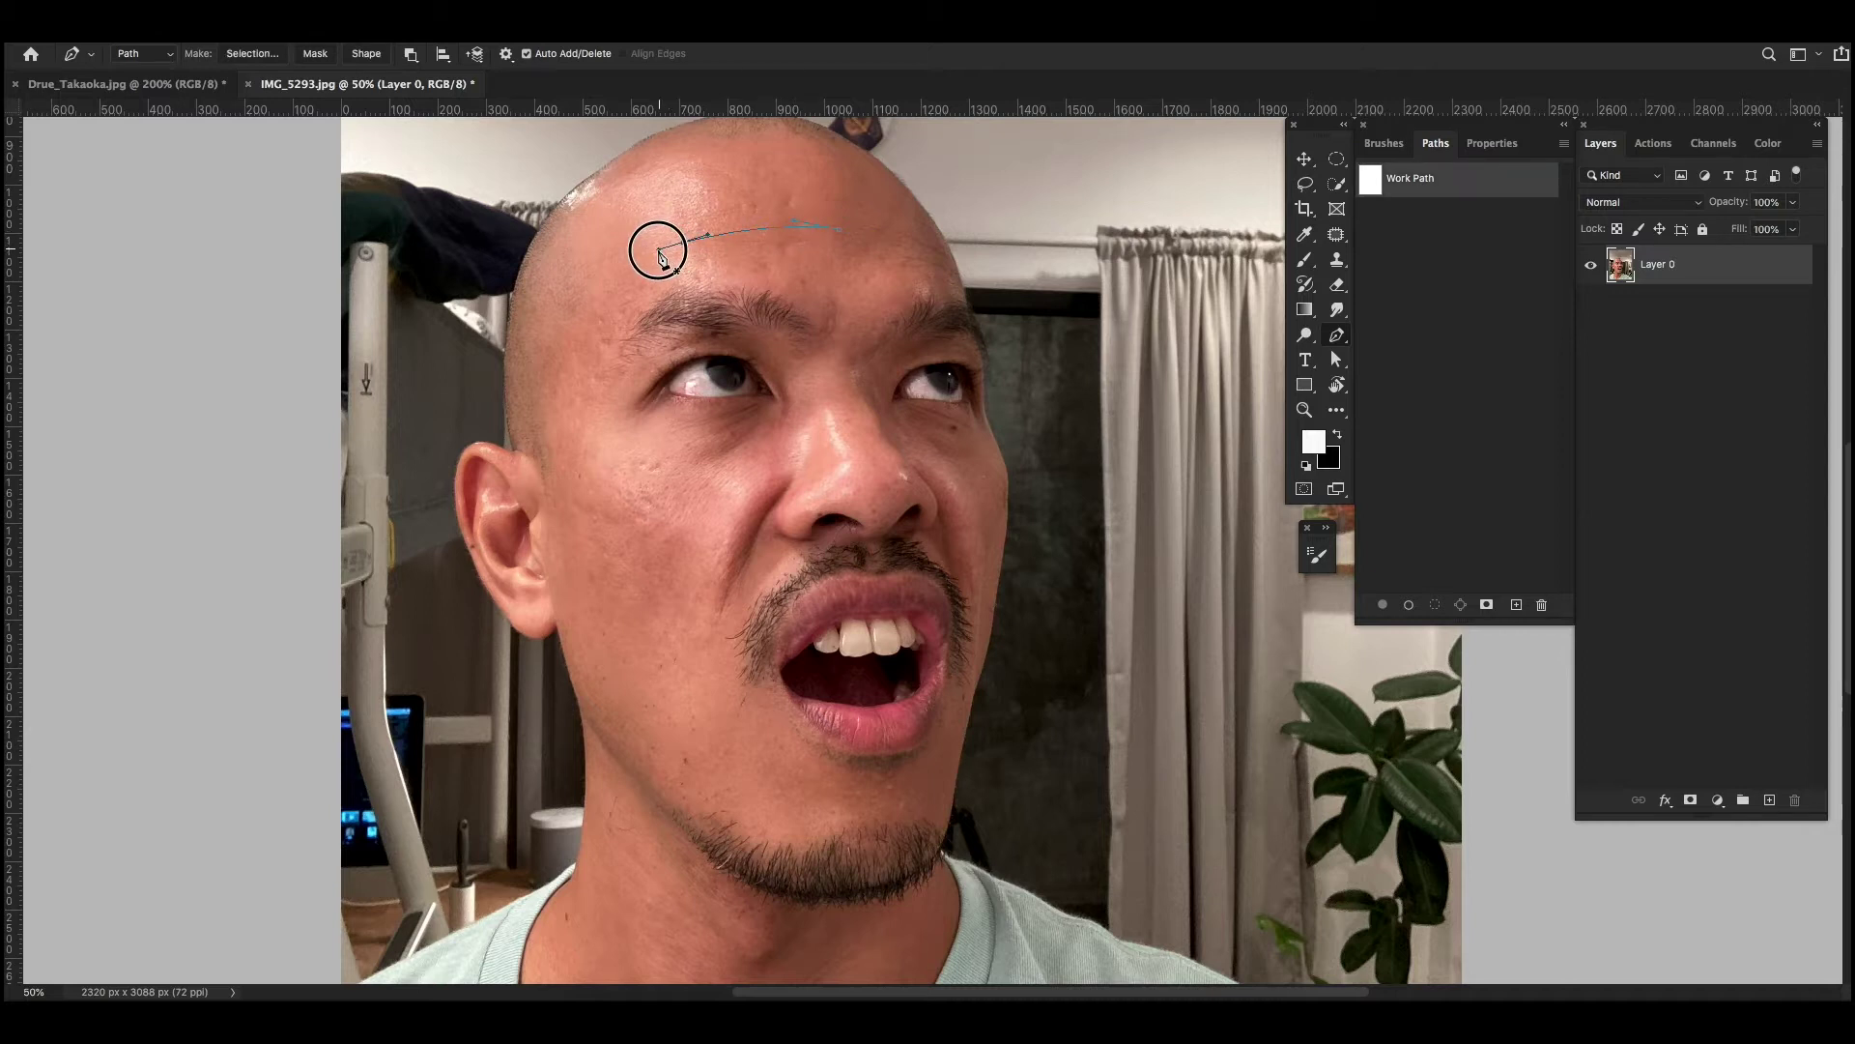
left_click_drag(589, 307, 576, 321)
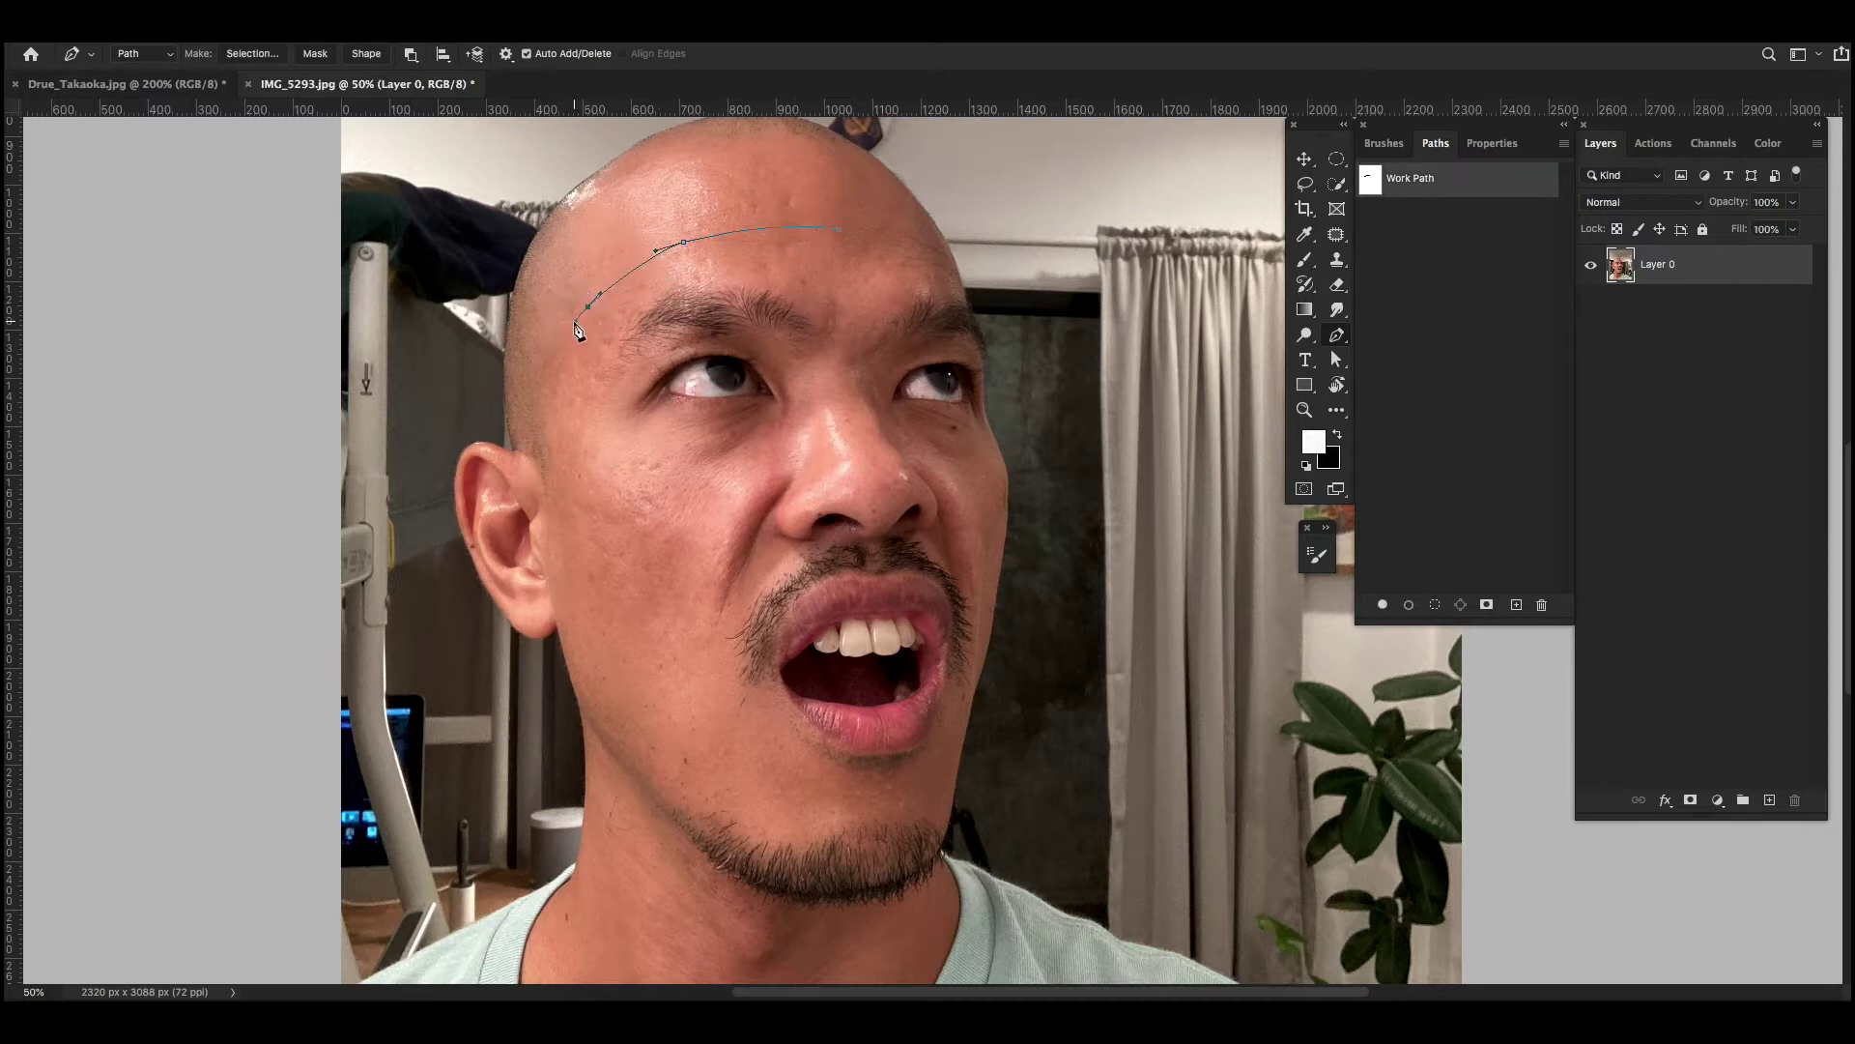
left_click(578, 430)
mouse_move(578, 430)
left_mouse_down()
mouse_move(597, 459)
mouse_move(714, 505)
mouse_move(697, 558)
left_mouse_up()
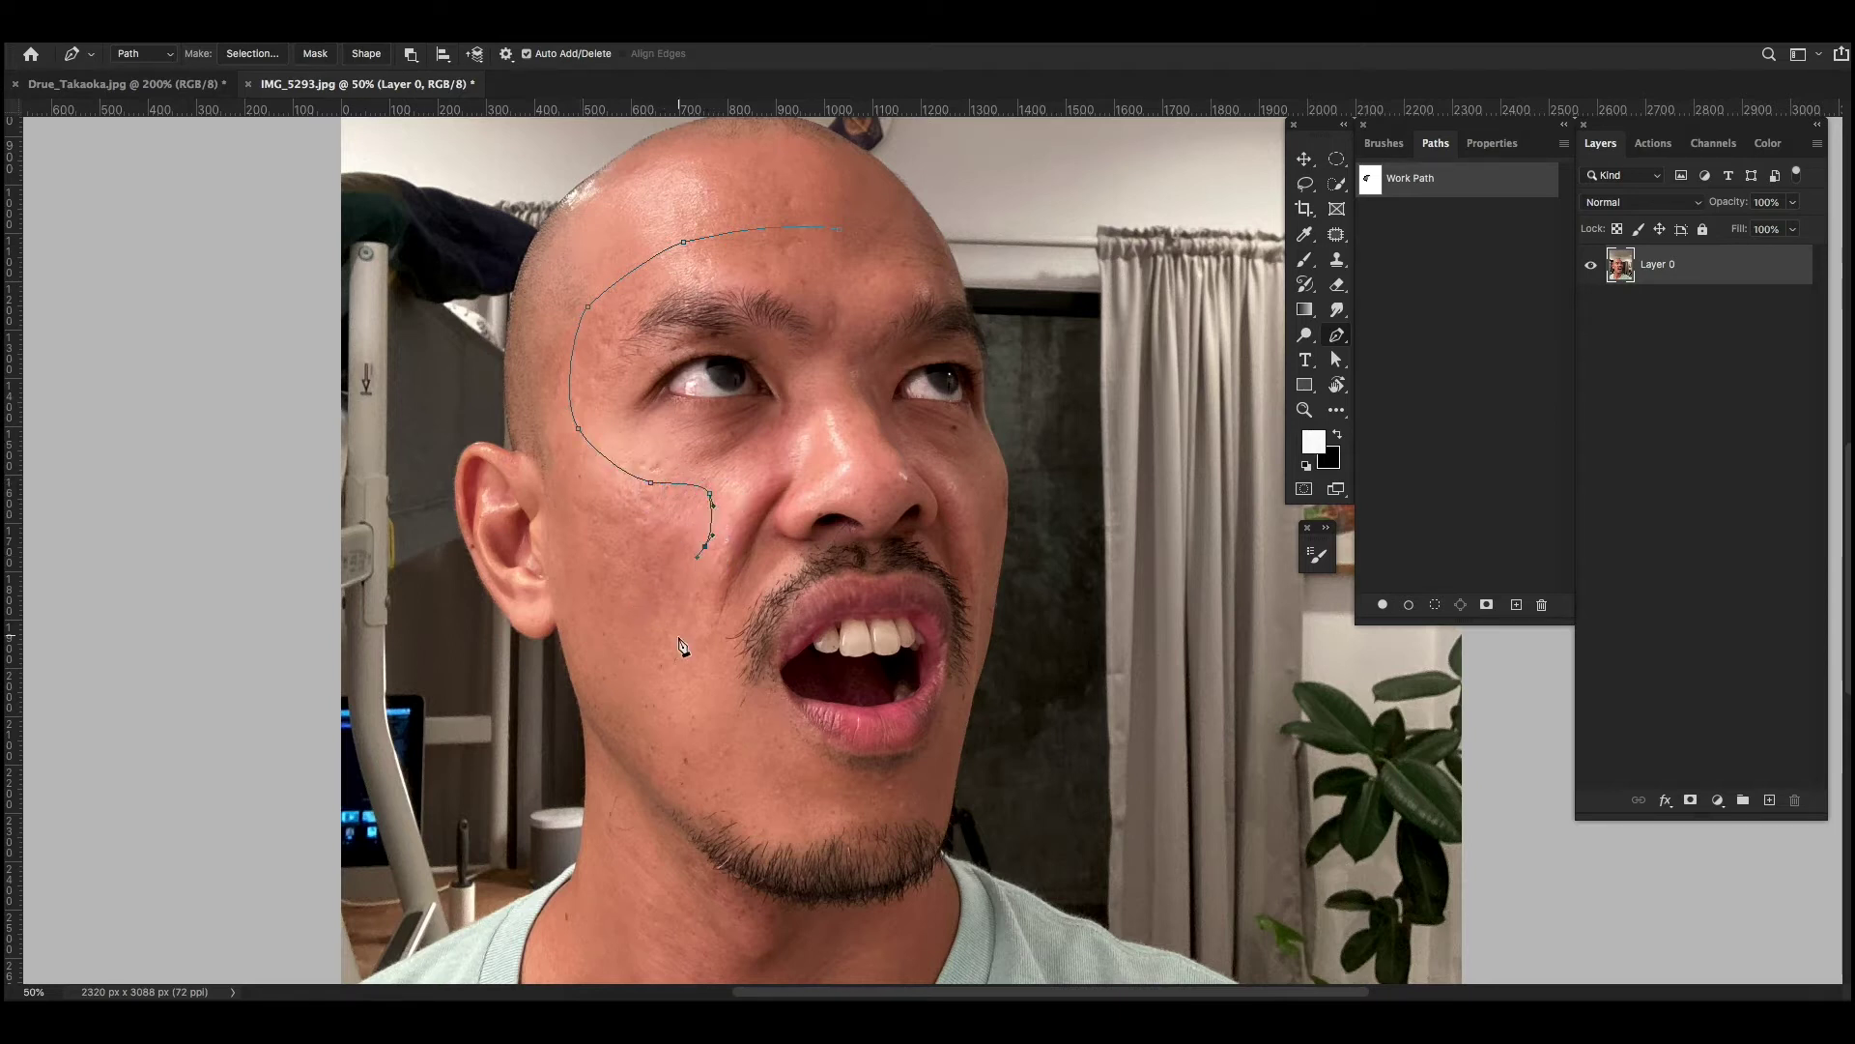
left_click_drag(692, 667, 702, 692)
mouse_move(770, 781)
left_mouse_down()
mouse_move(873, 798)
mouse_move(980, 667)
mouse_move(981, 634)
left_mouse_up()
Step: Bring the path up the right cheek past the eye and brow, closing it at the start
left_click_drag(991, 509, 987, 446)
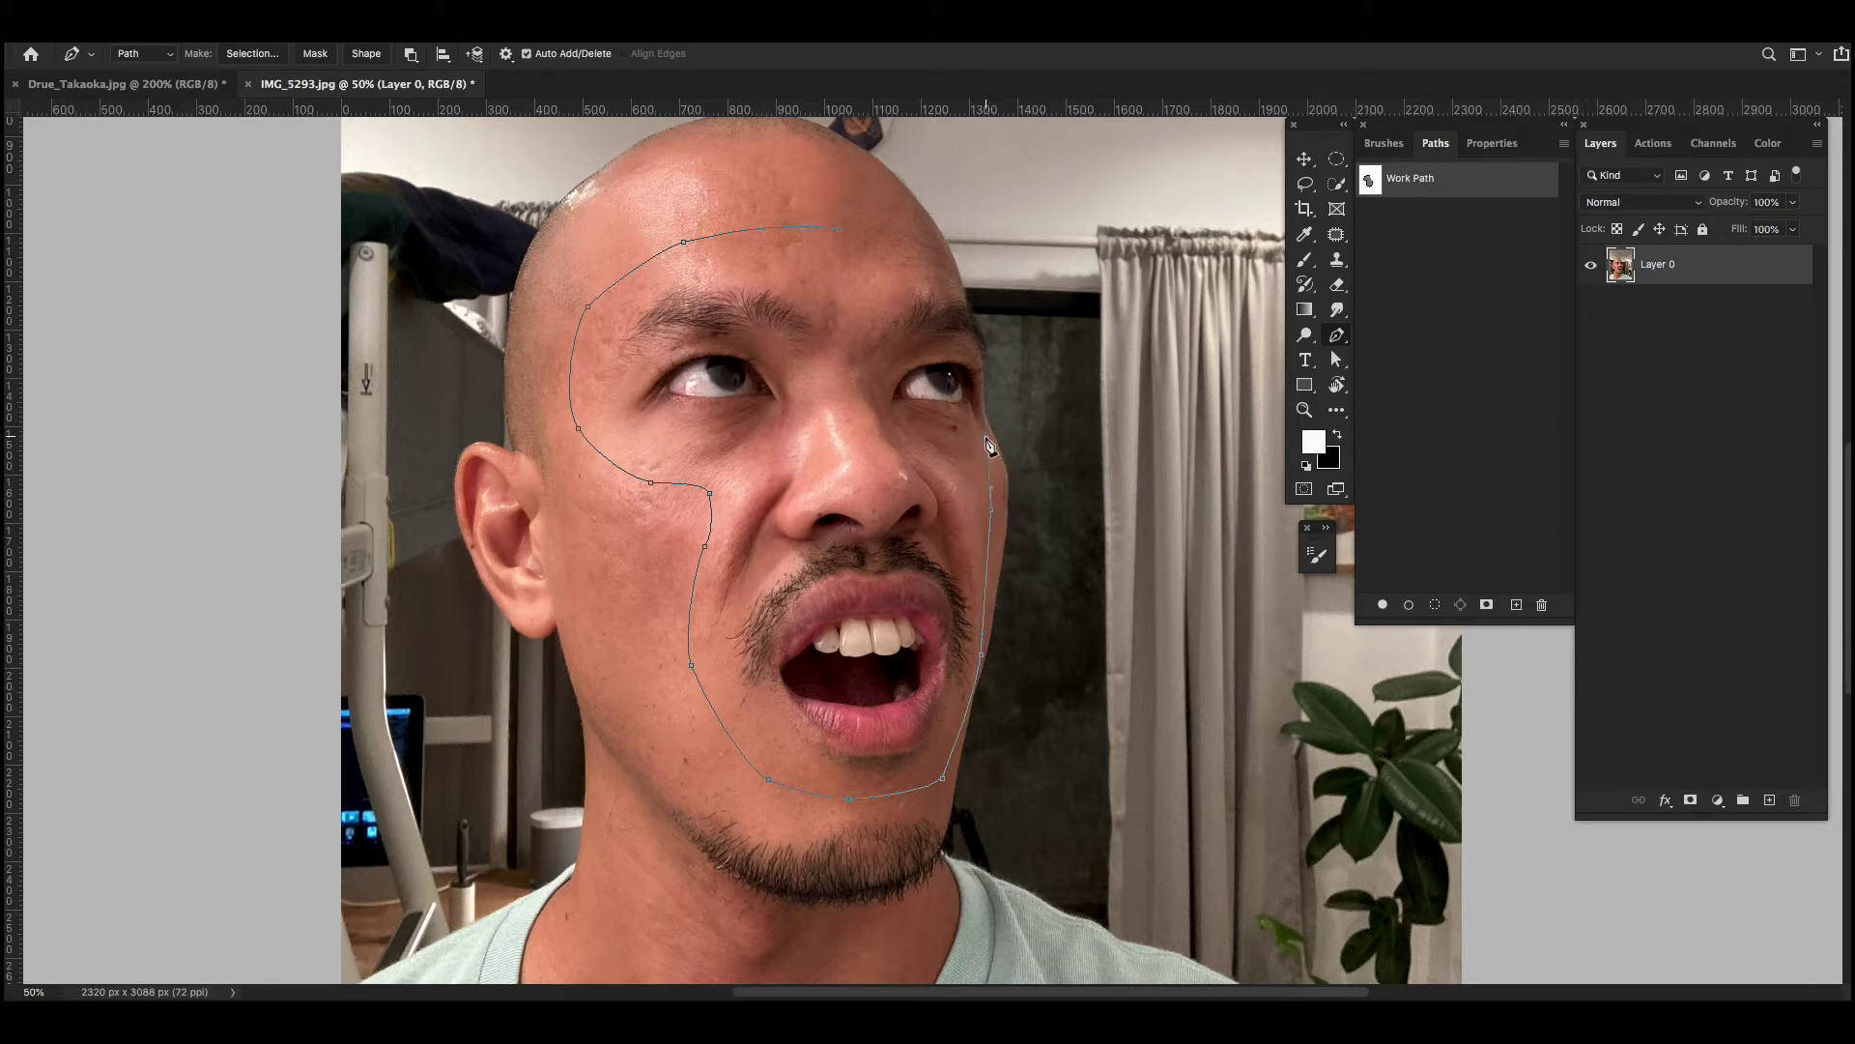
scroll(981, 425, "up", 1)
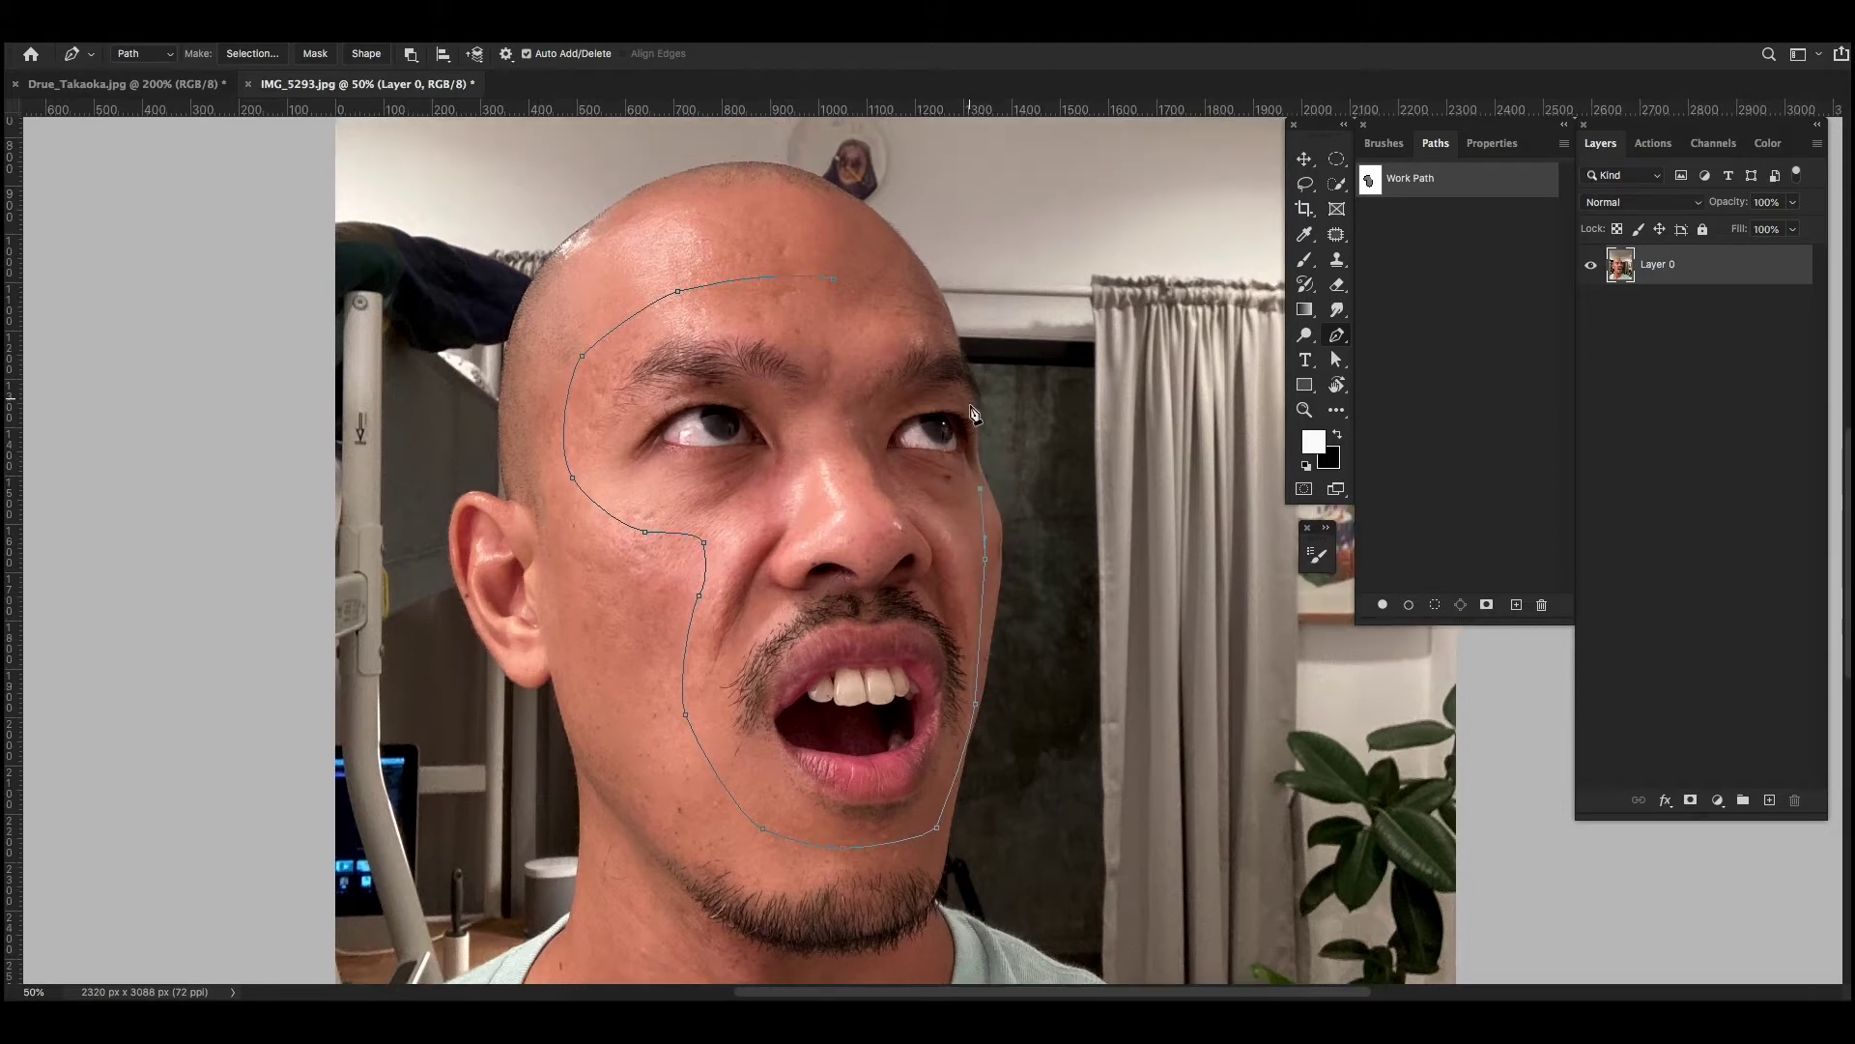
left_click(976, 413)
left_click(964, 372)
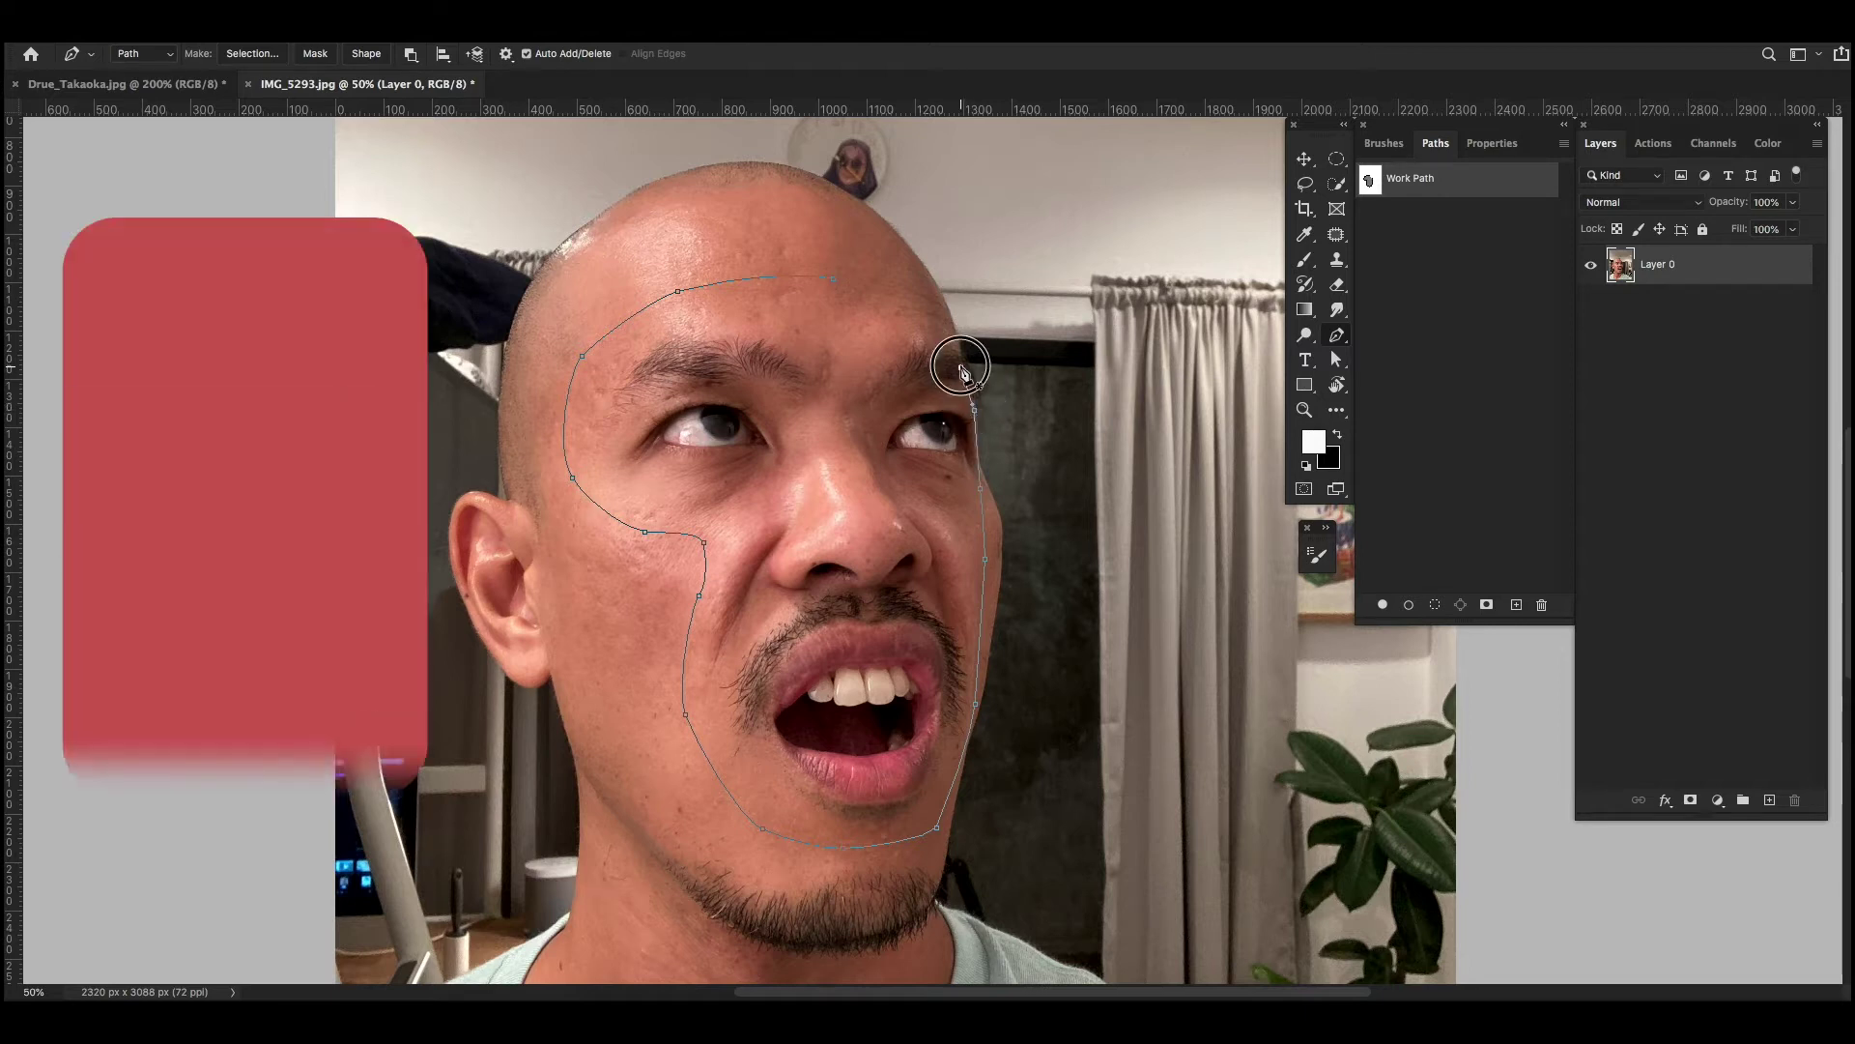
left_click(937, 302)
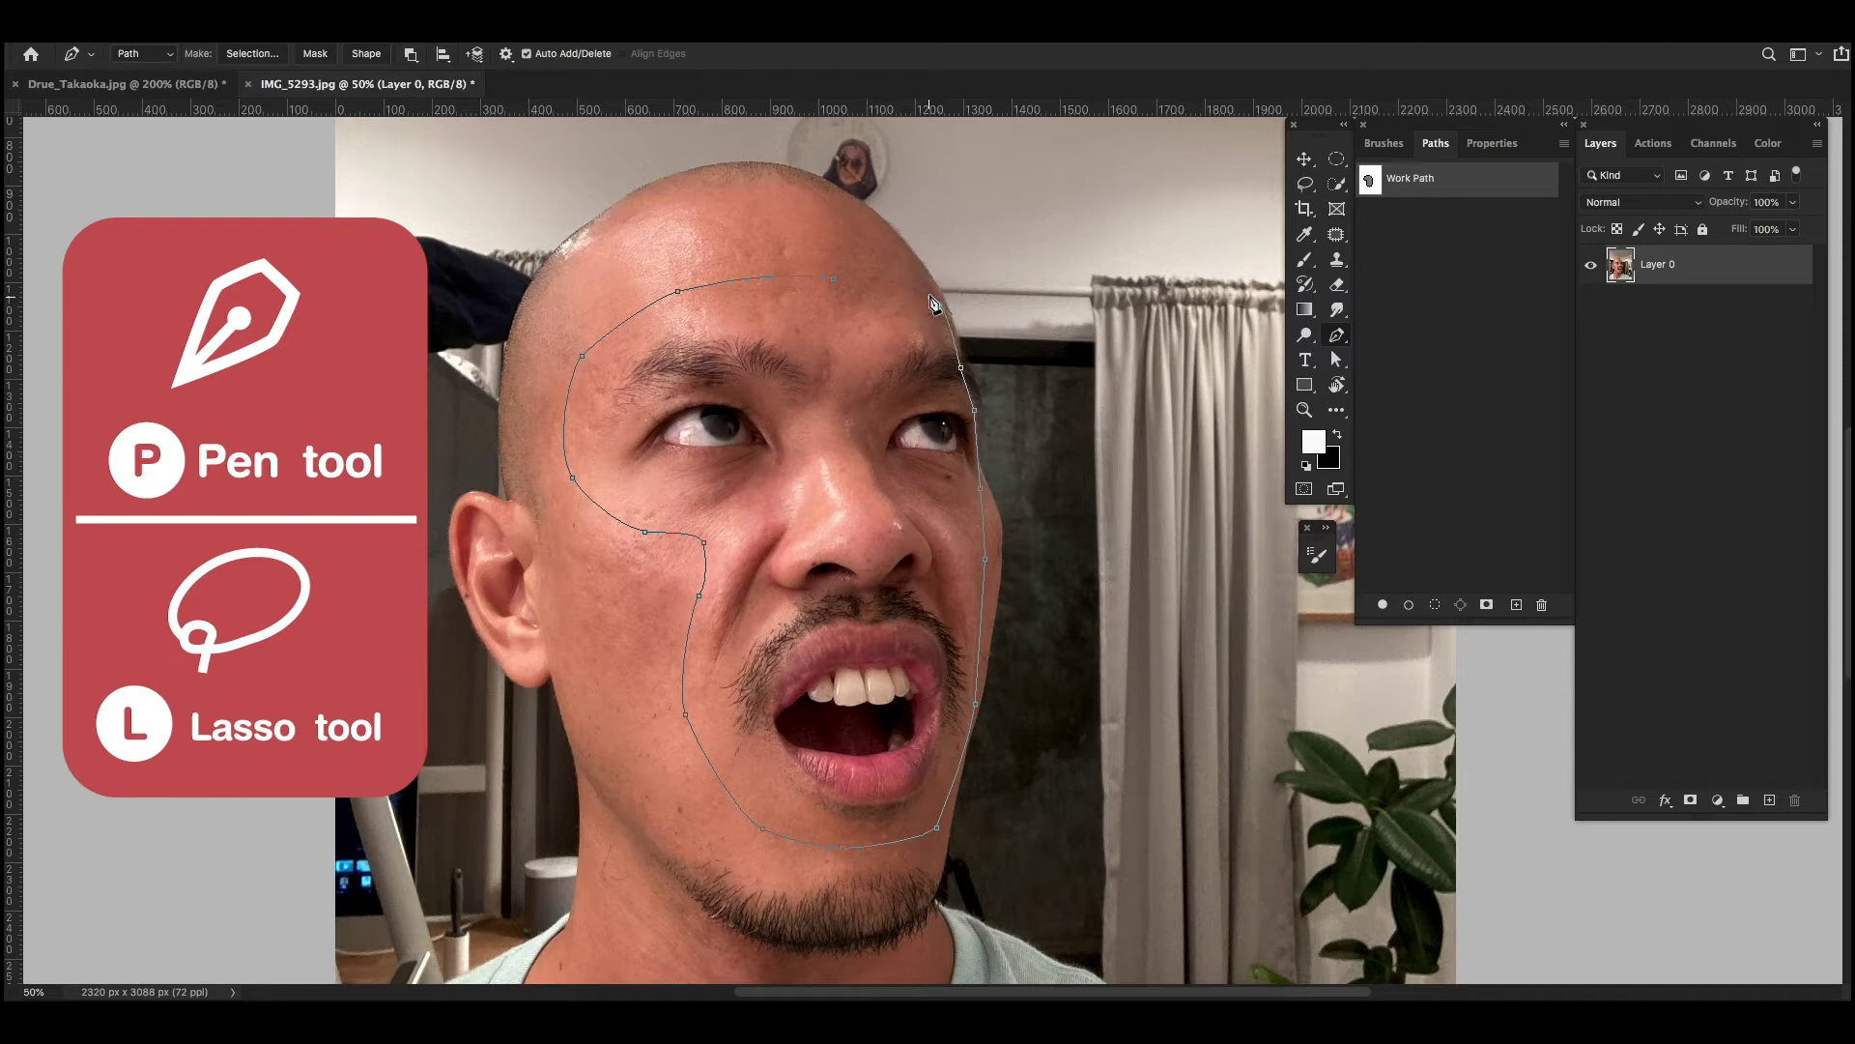
left_click(837, 282)
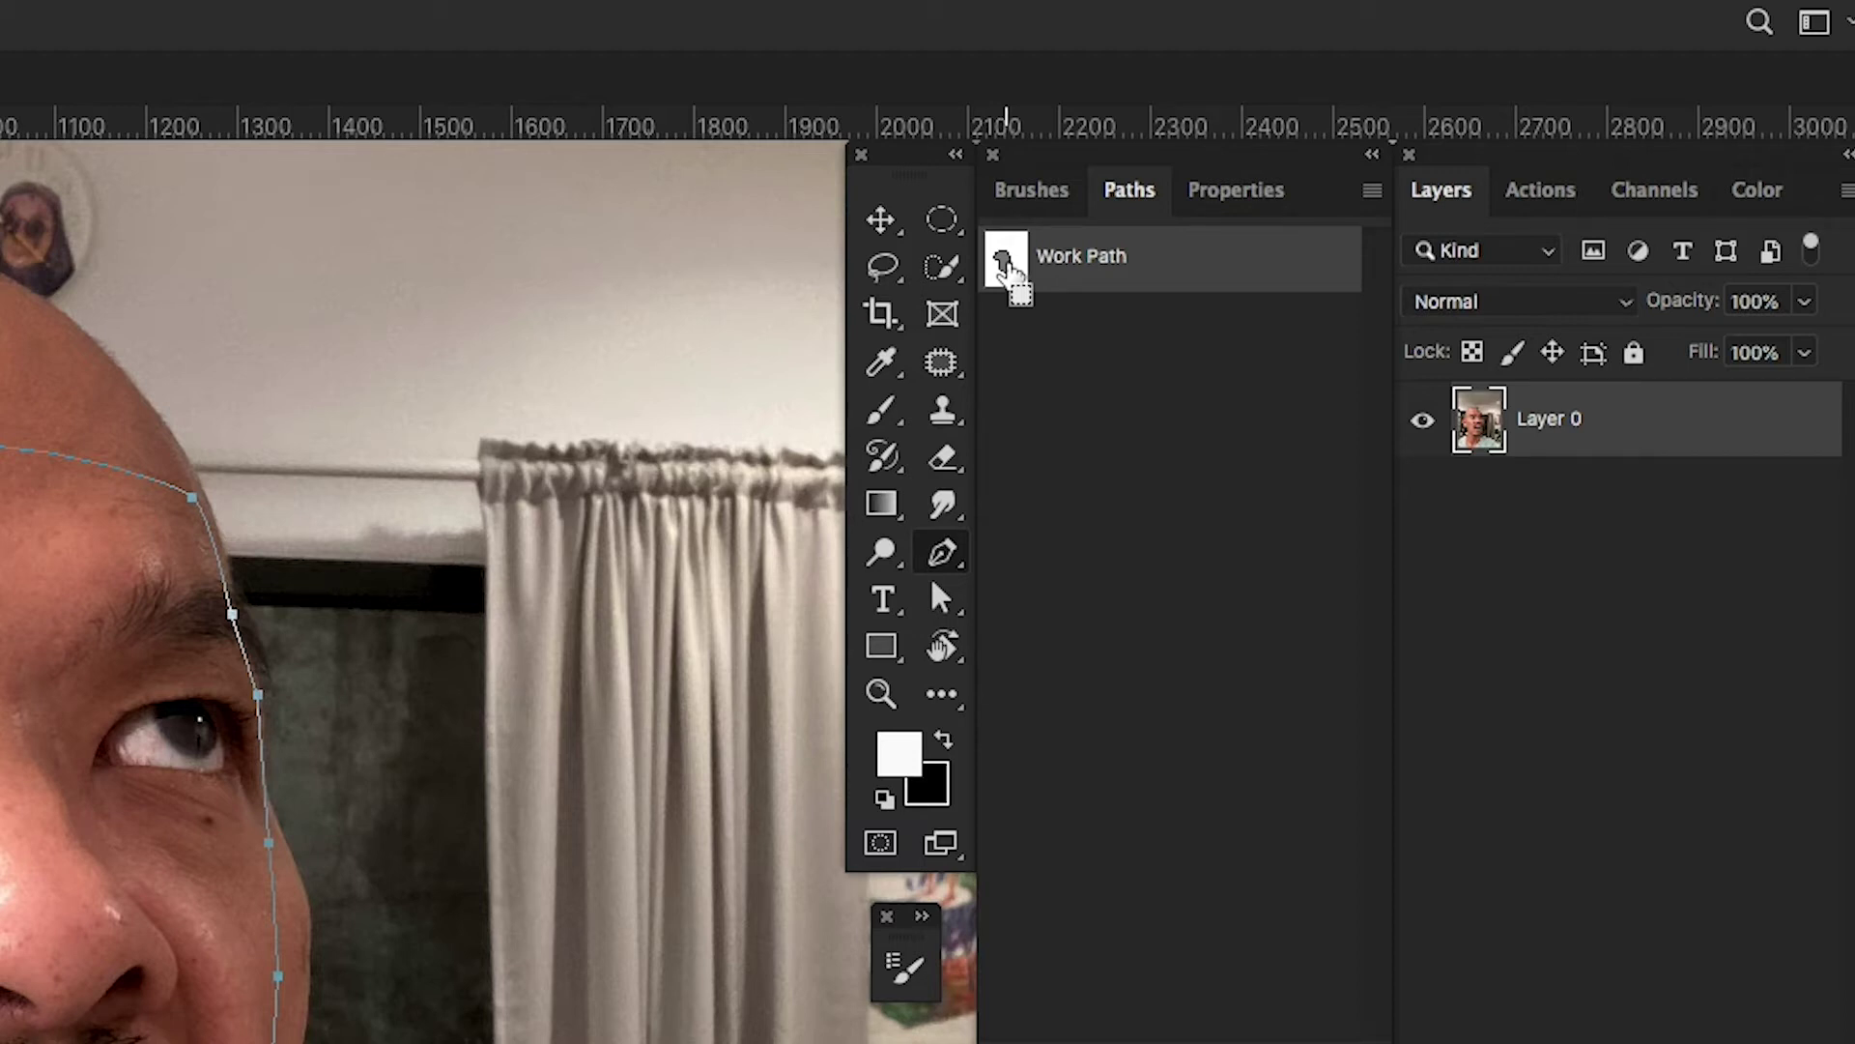
left_click(1007, 261, "ctrl")
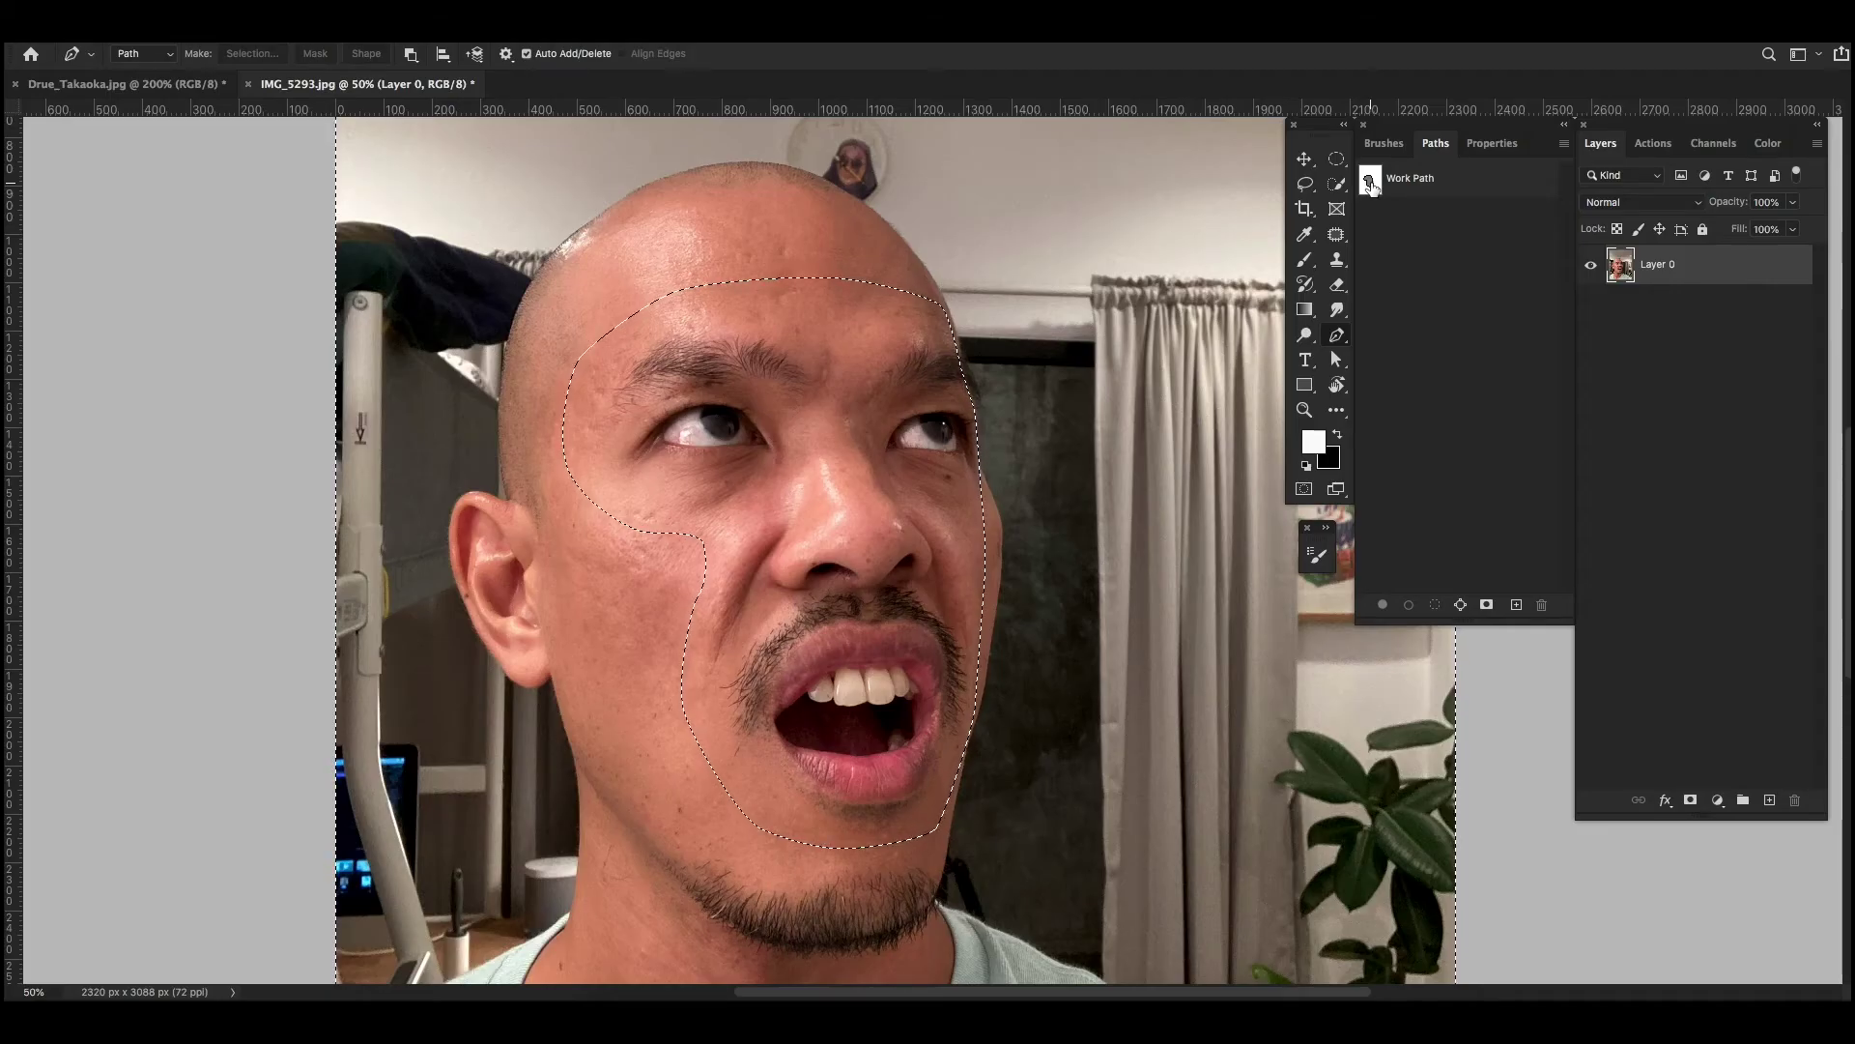
key("ctrl+Tab")
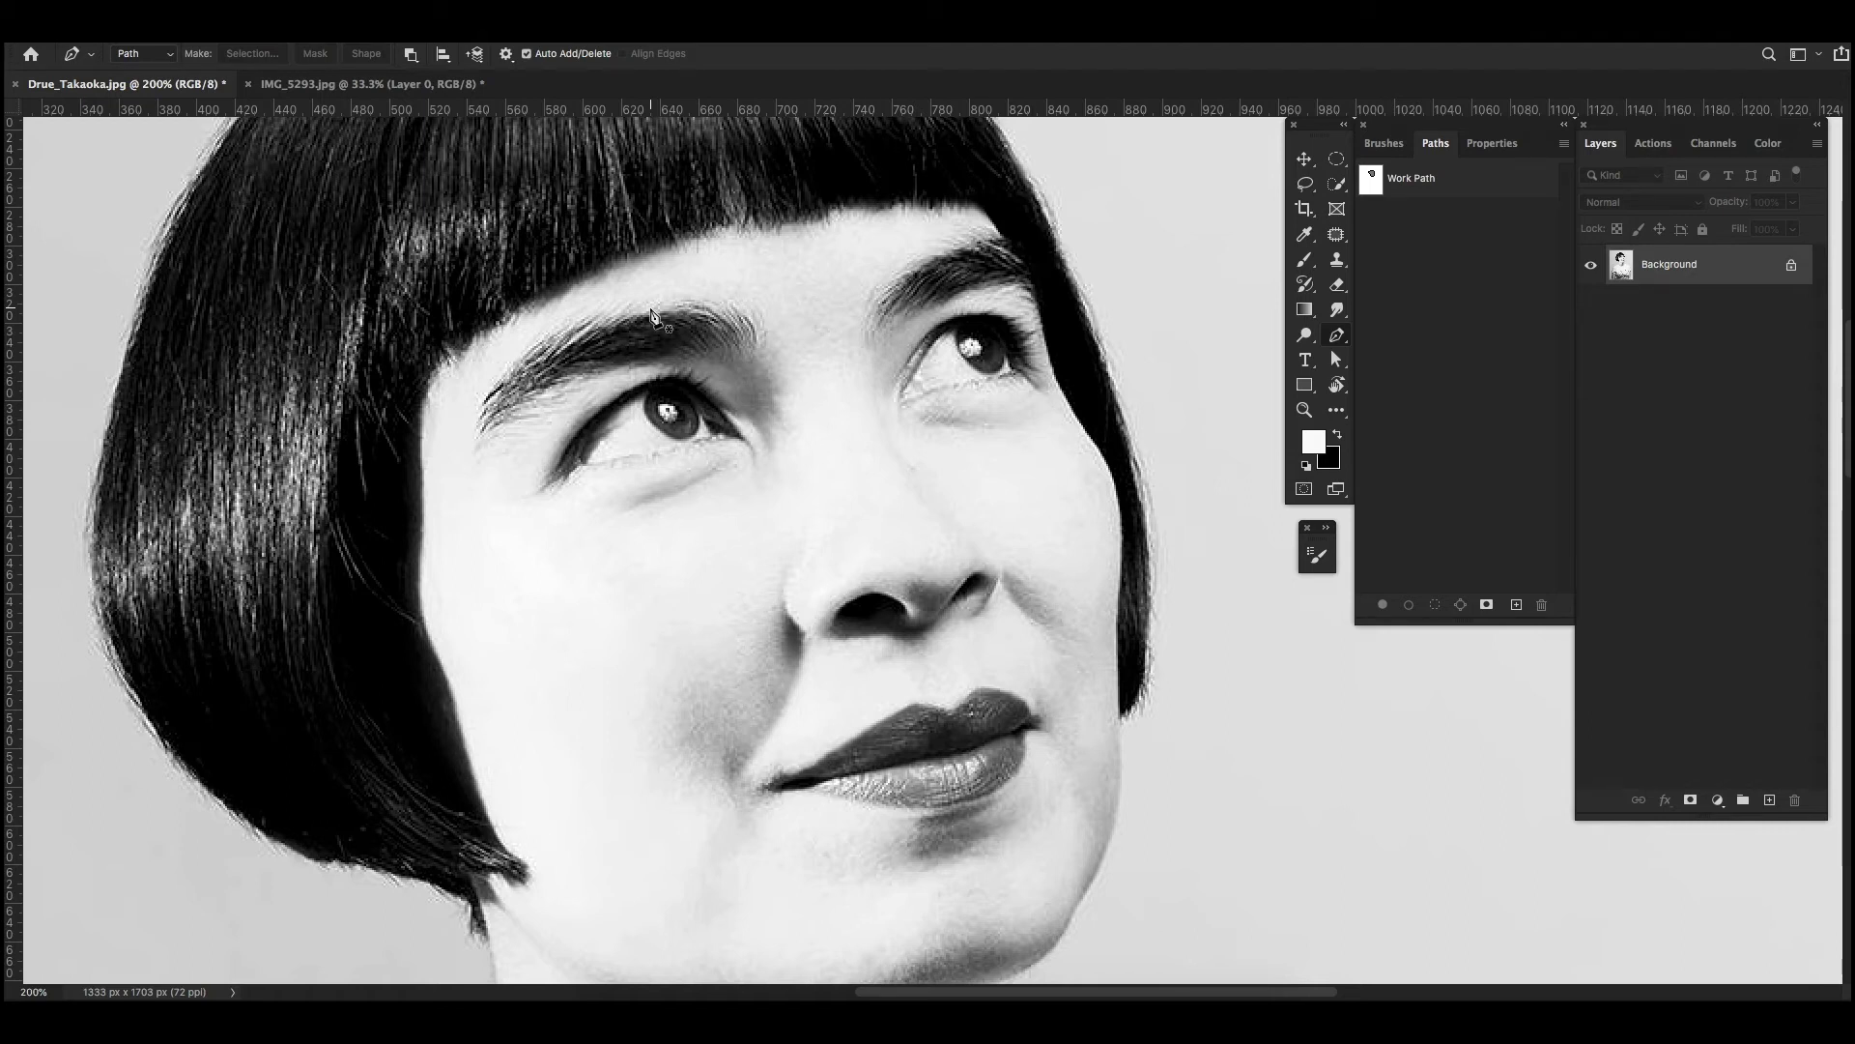
key("ctrl+v")
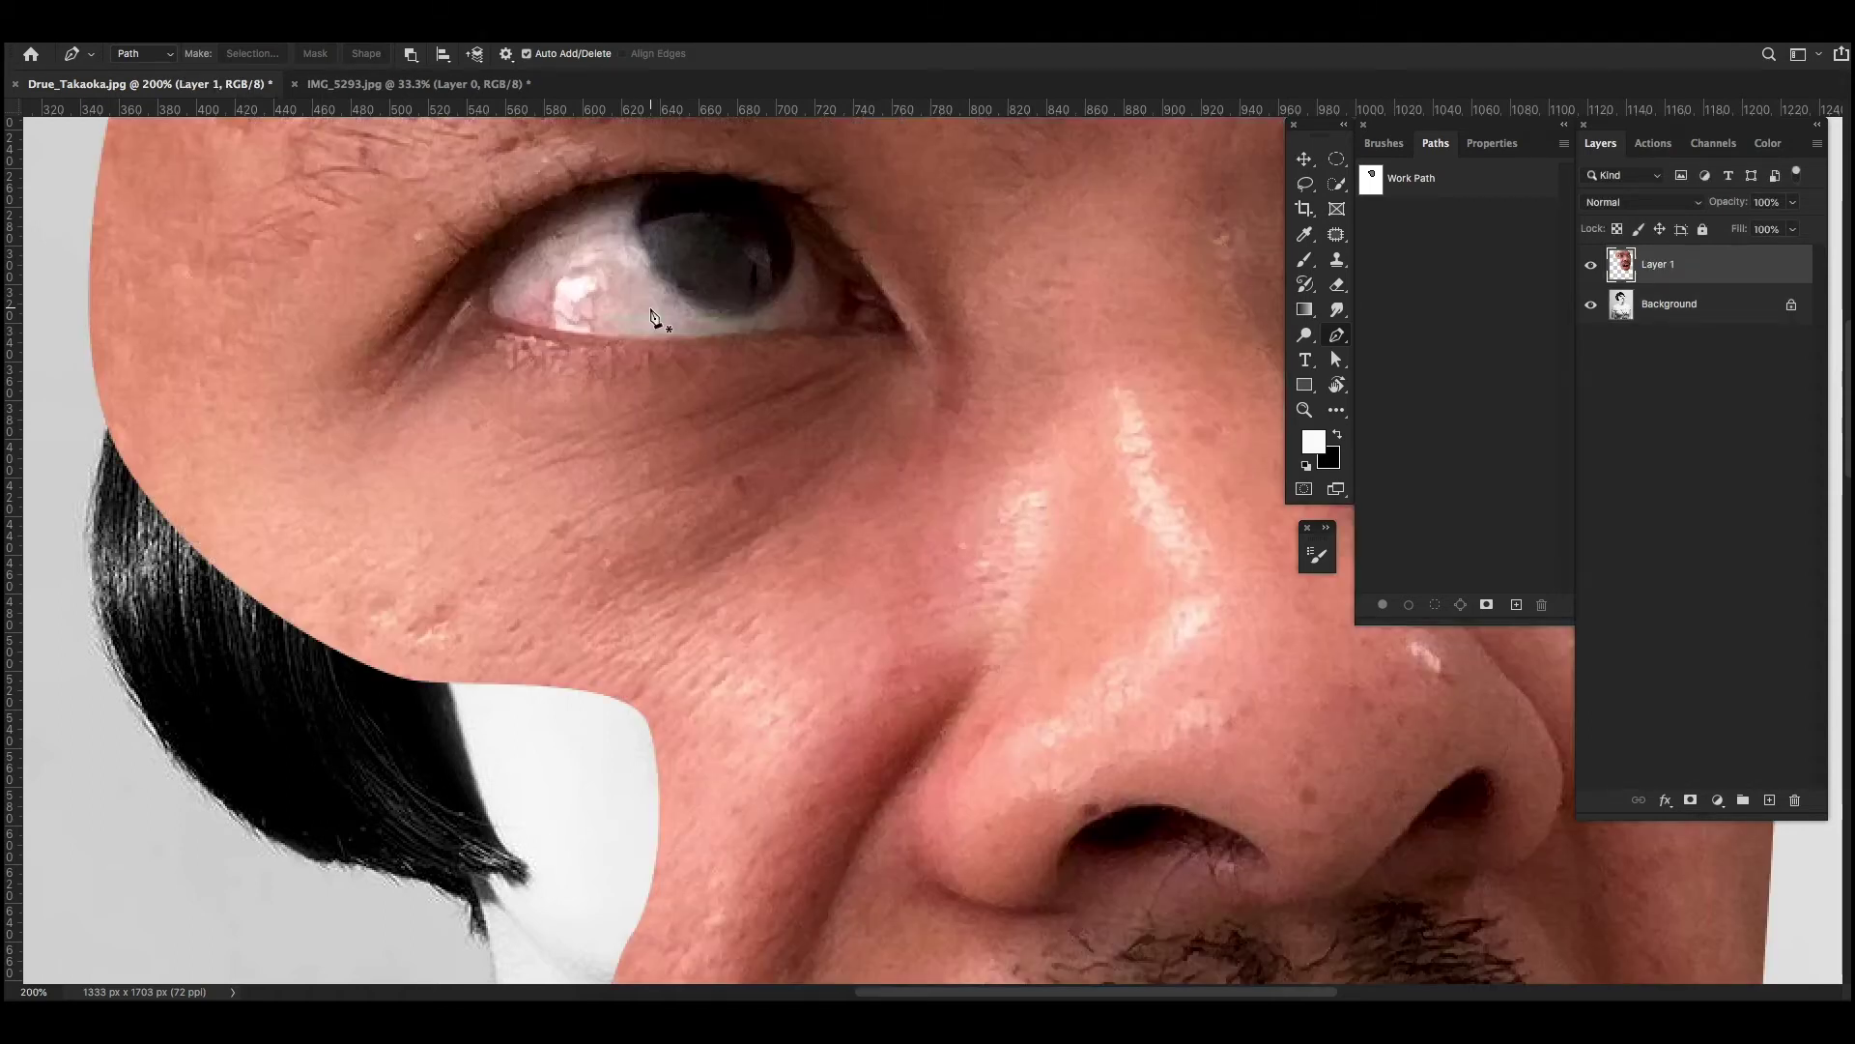
key("ctrl+0")
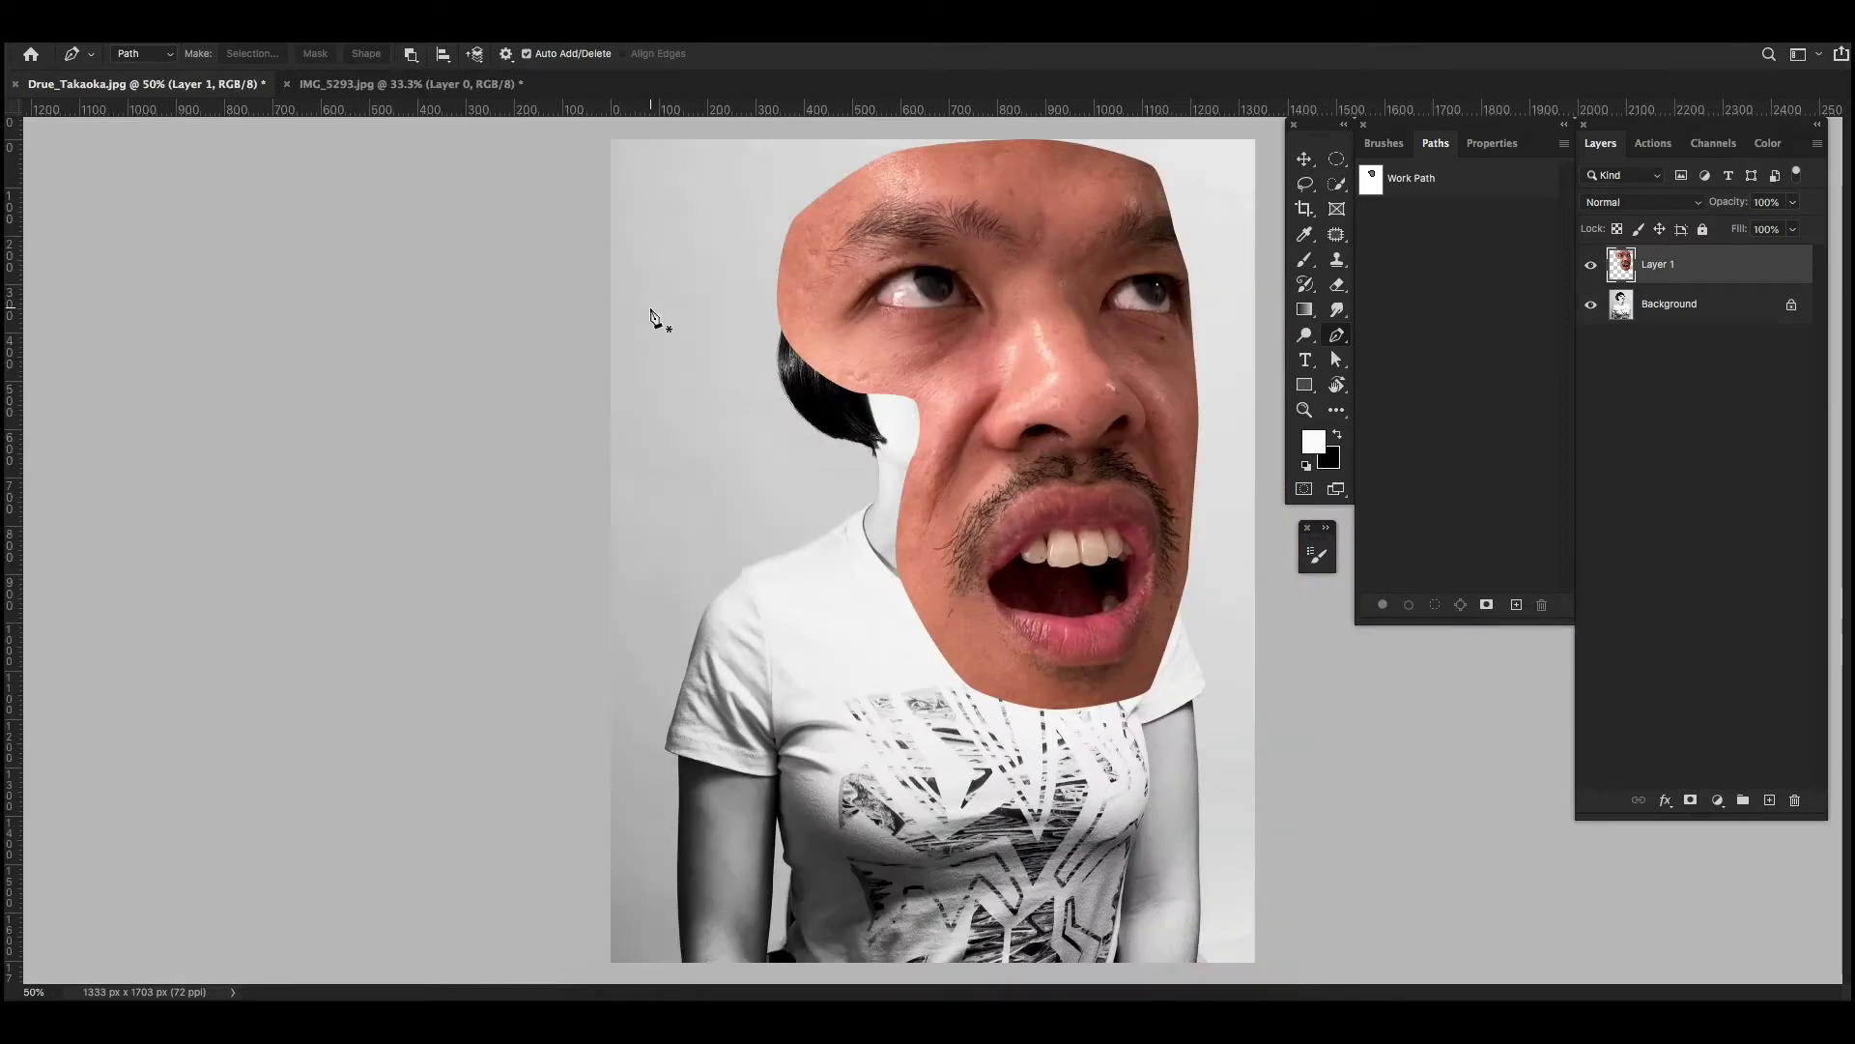
Step: Scale the pasted face down to about 39.5% and tilt it over her face
key("ctrl+t")
mouse_move(1195, 432)
left_mouse_down()
mouse_move(965, 425)
mouse_move(906, 388)
mouse_move(824, 420)
mouse_move(1042, 343)
left_mouse_up()
key("ctrl+plus")
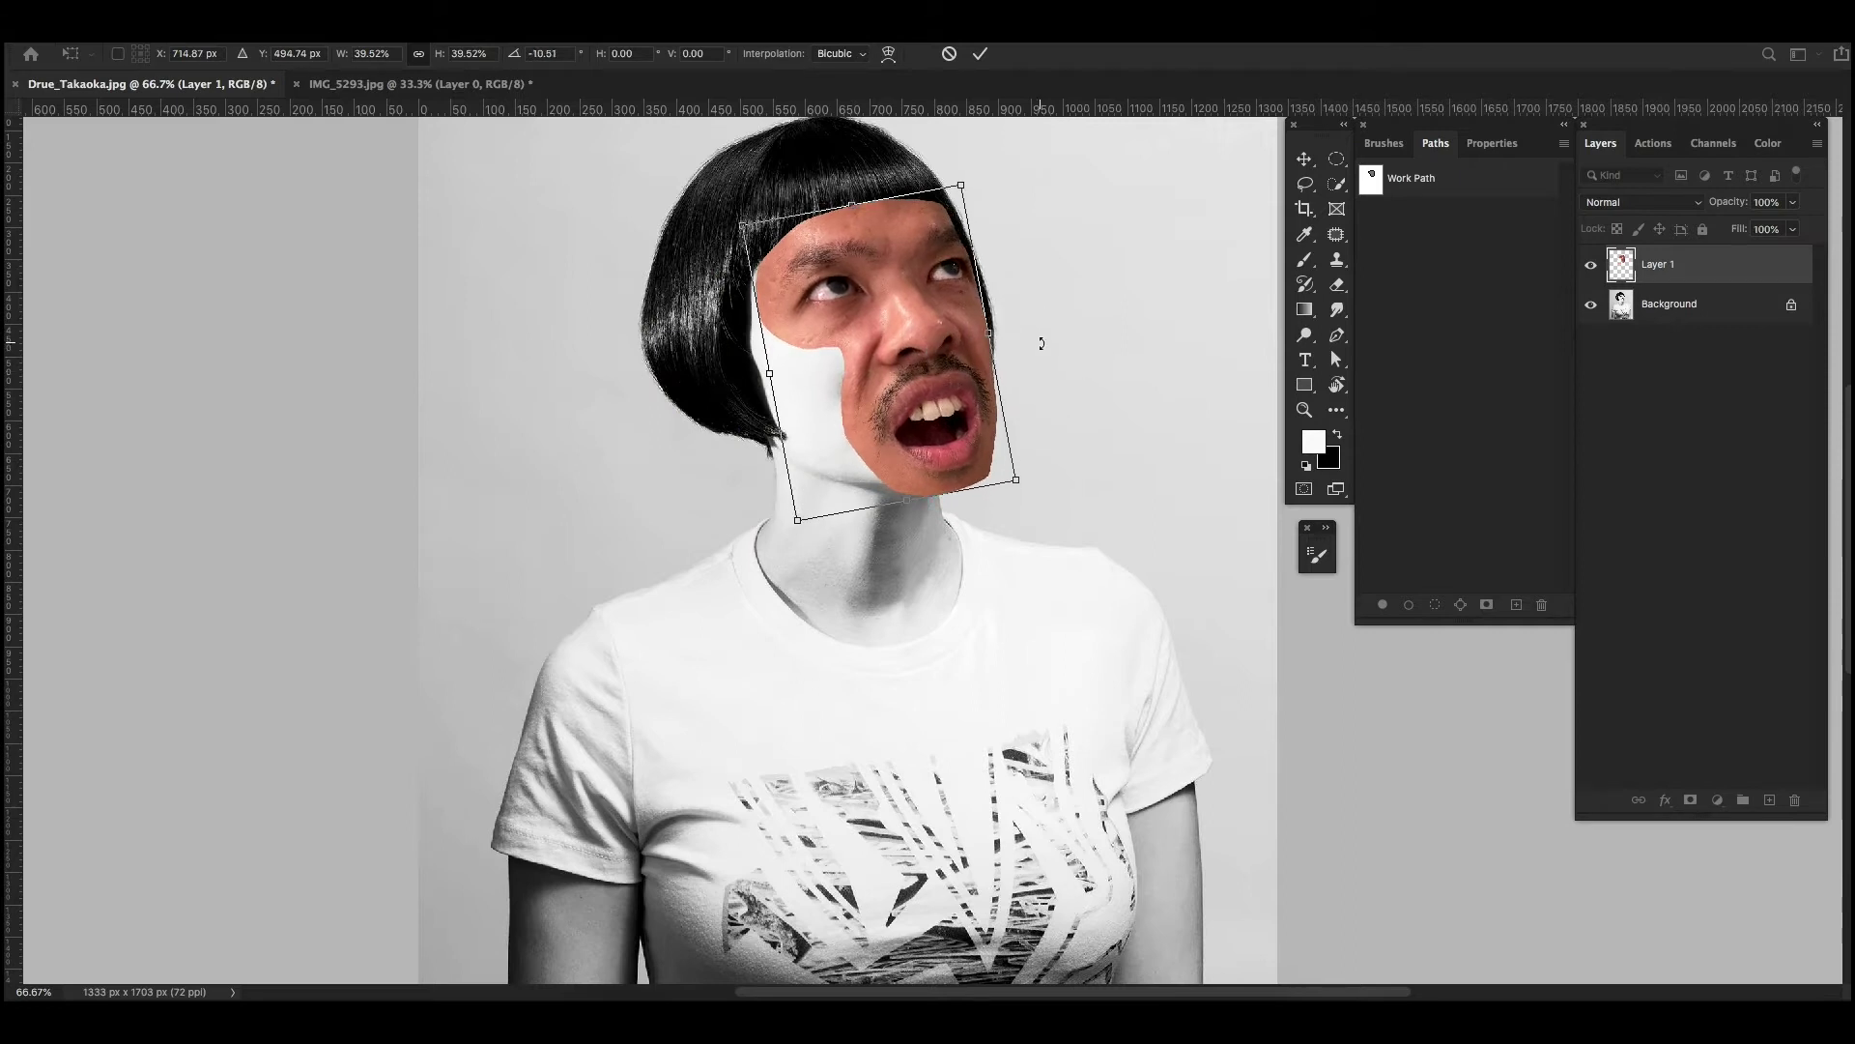
Step: Finish shrinking the face and lower Layer 1's fill to 68%
left_click_drag(1016, 463, 1004, 463)
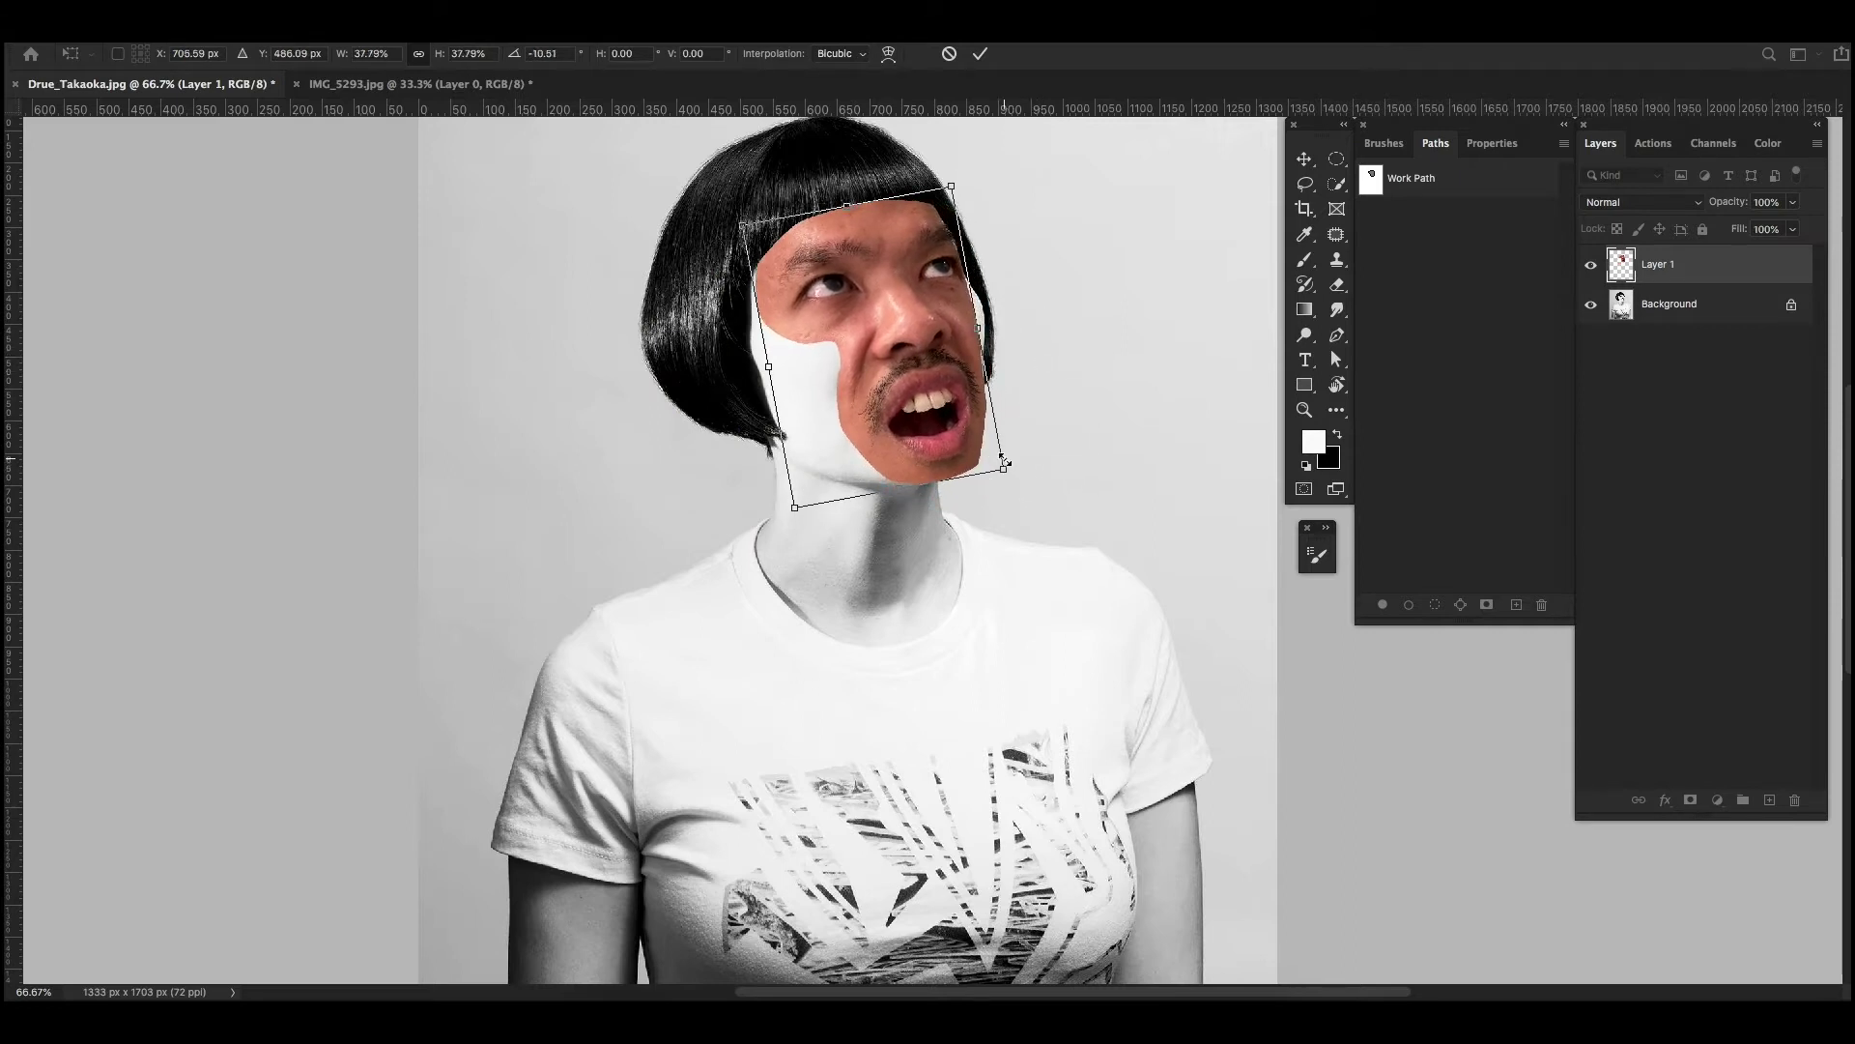
key("Return")
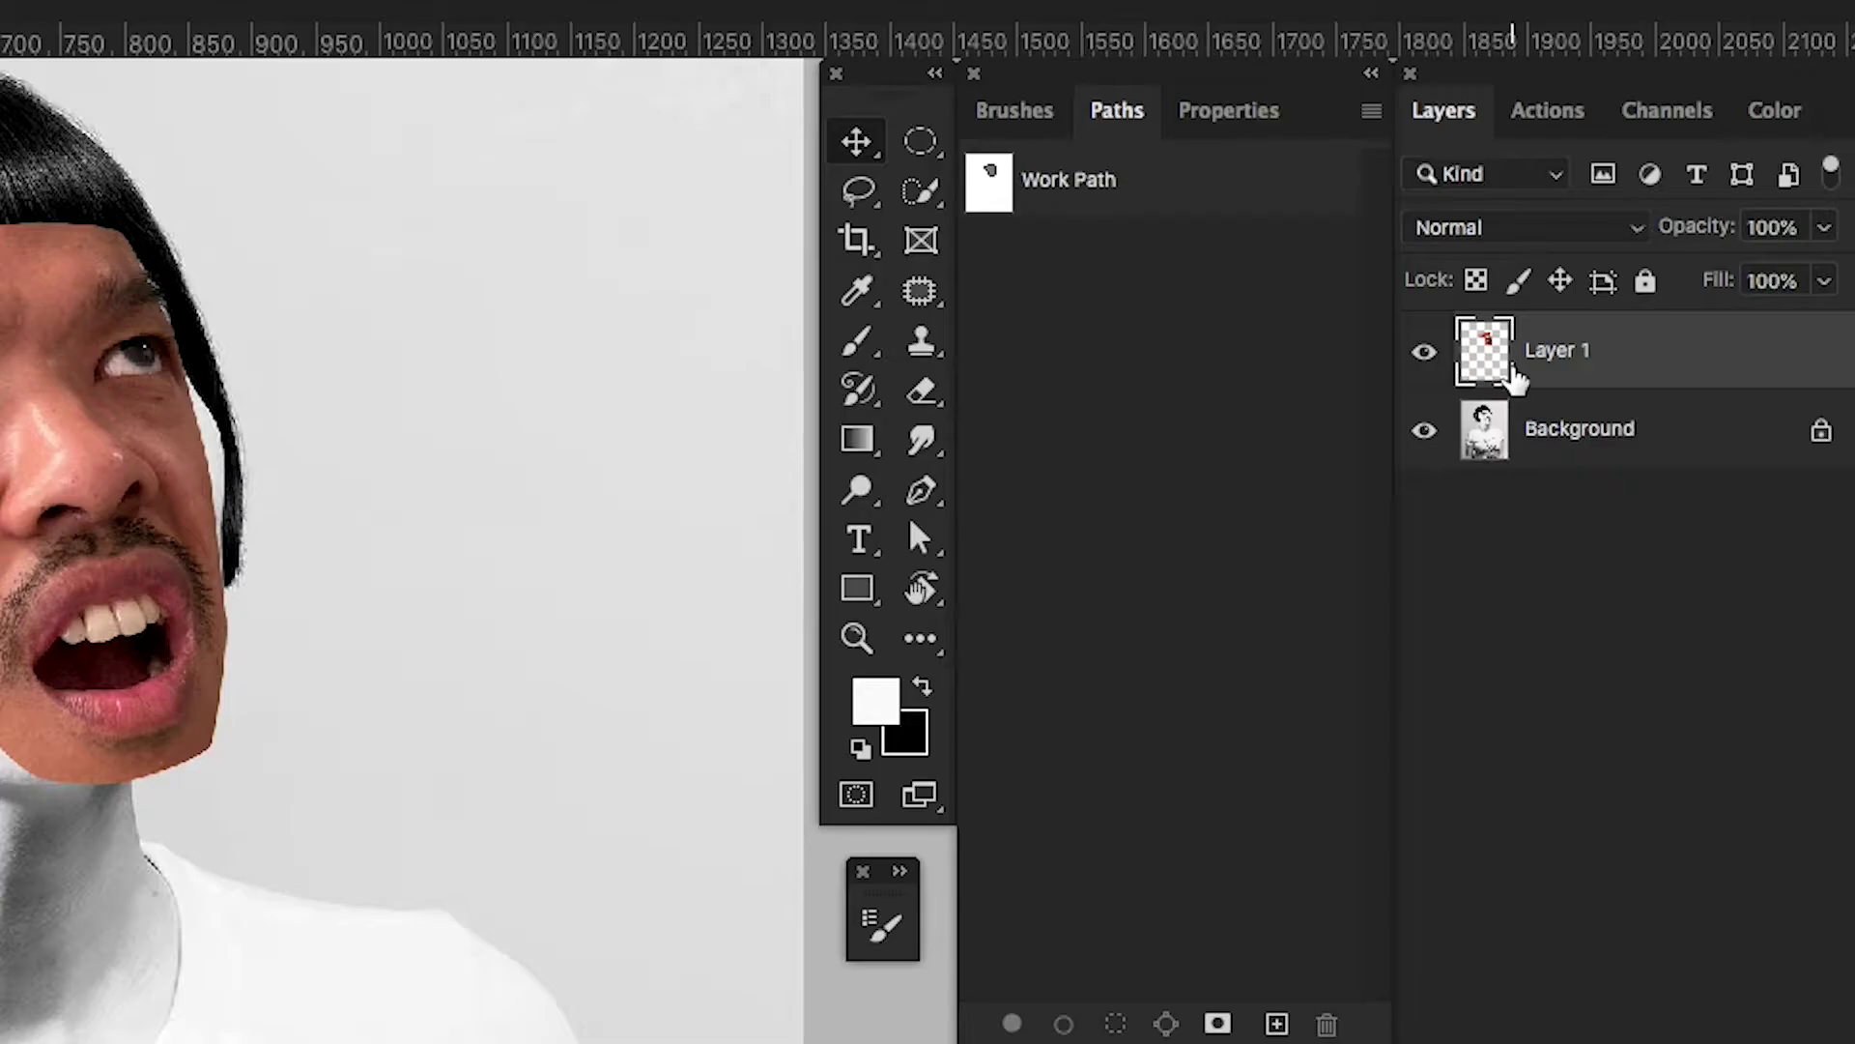
left_click(1824, 281)
left_click_drag(1814, 329, 1768, 333)
left_click(1606, 366)
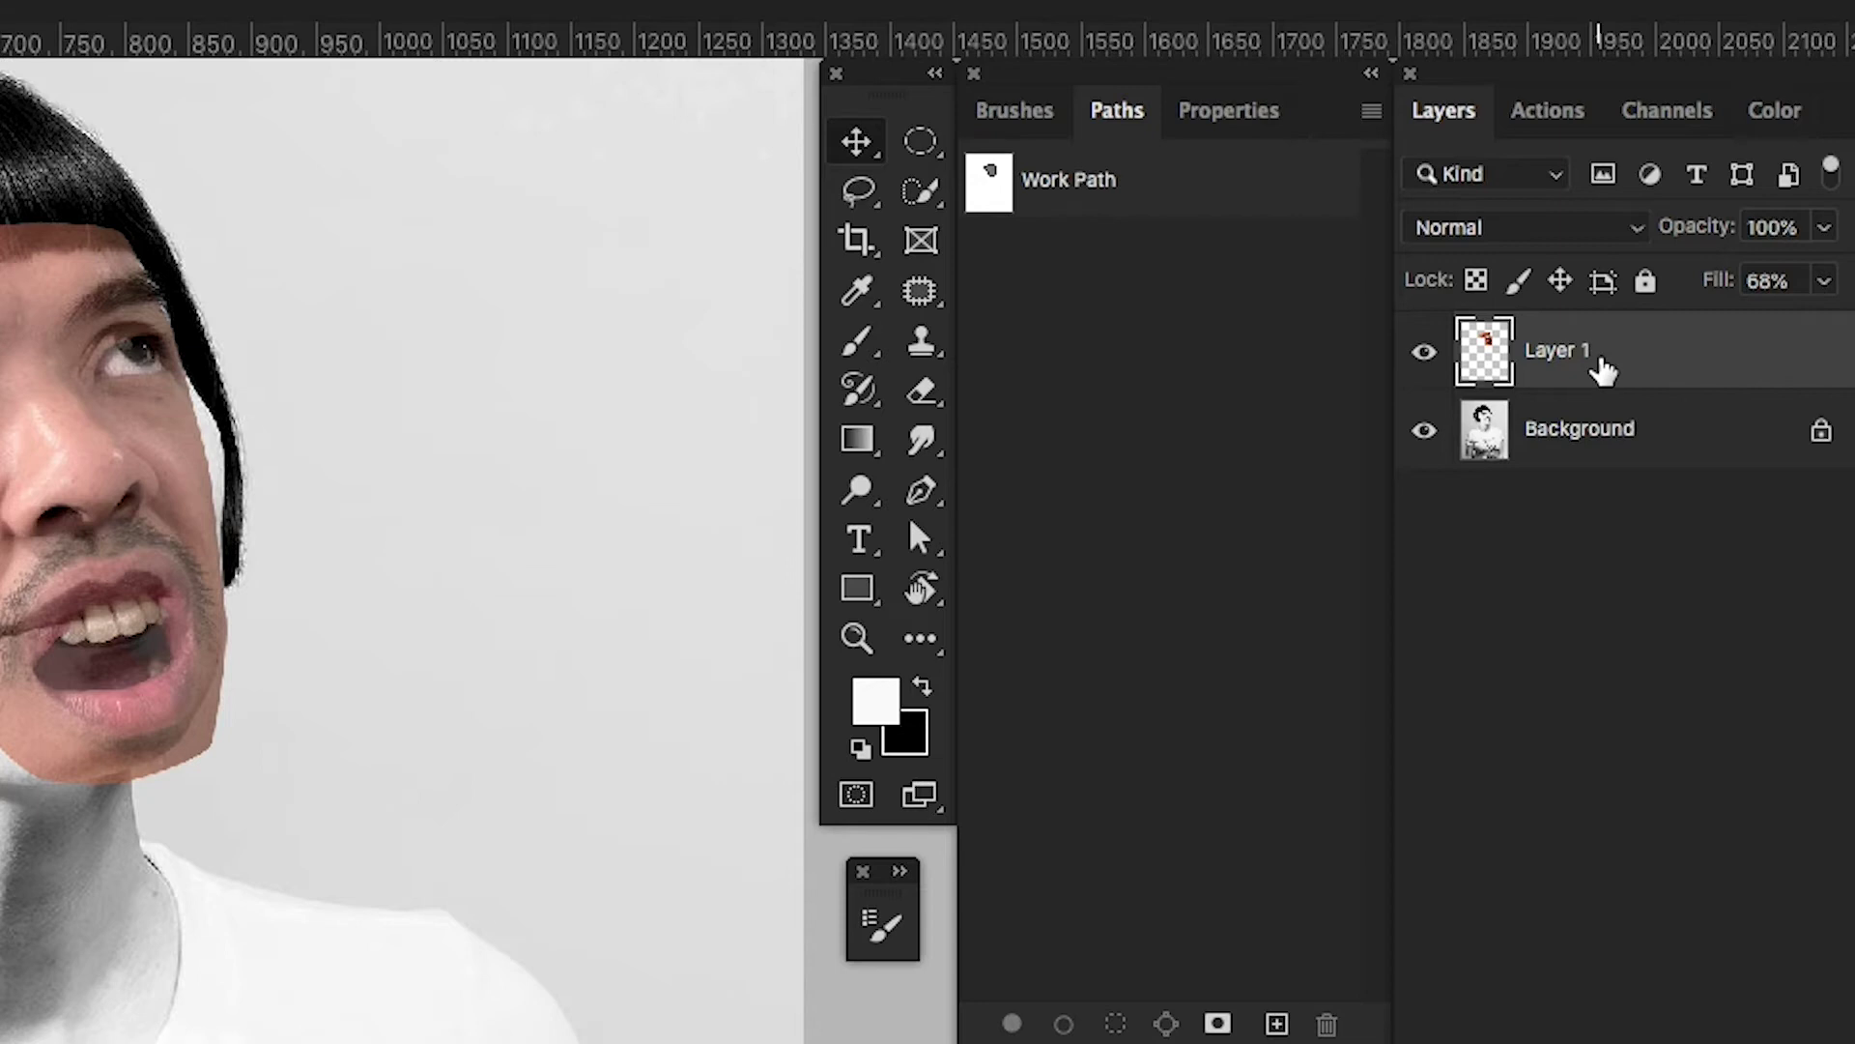
Step: Rotate the face about -2.7° and skew its corners to line up with her features
scroll(312, 197, "up", 5)
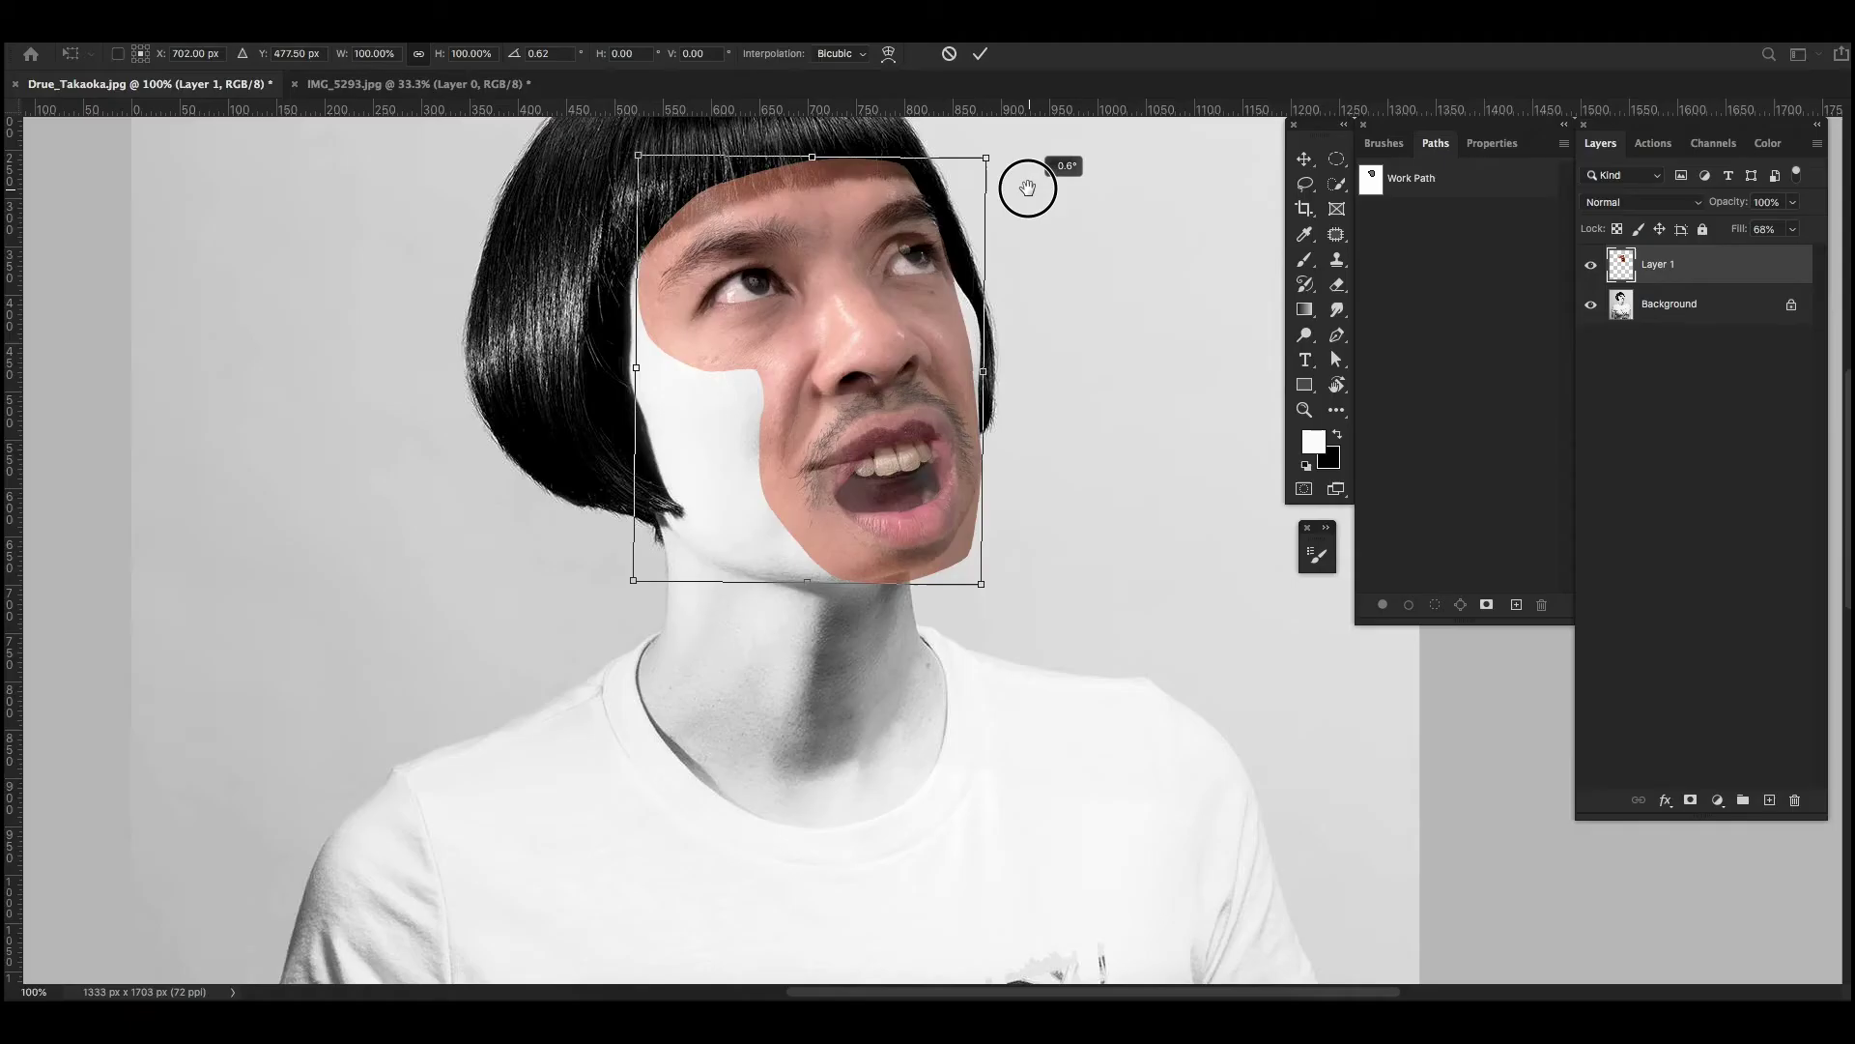
left_click_drag(311, 196, 302, 179)
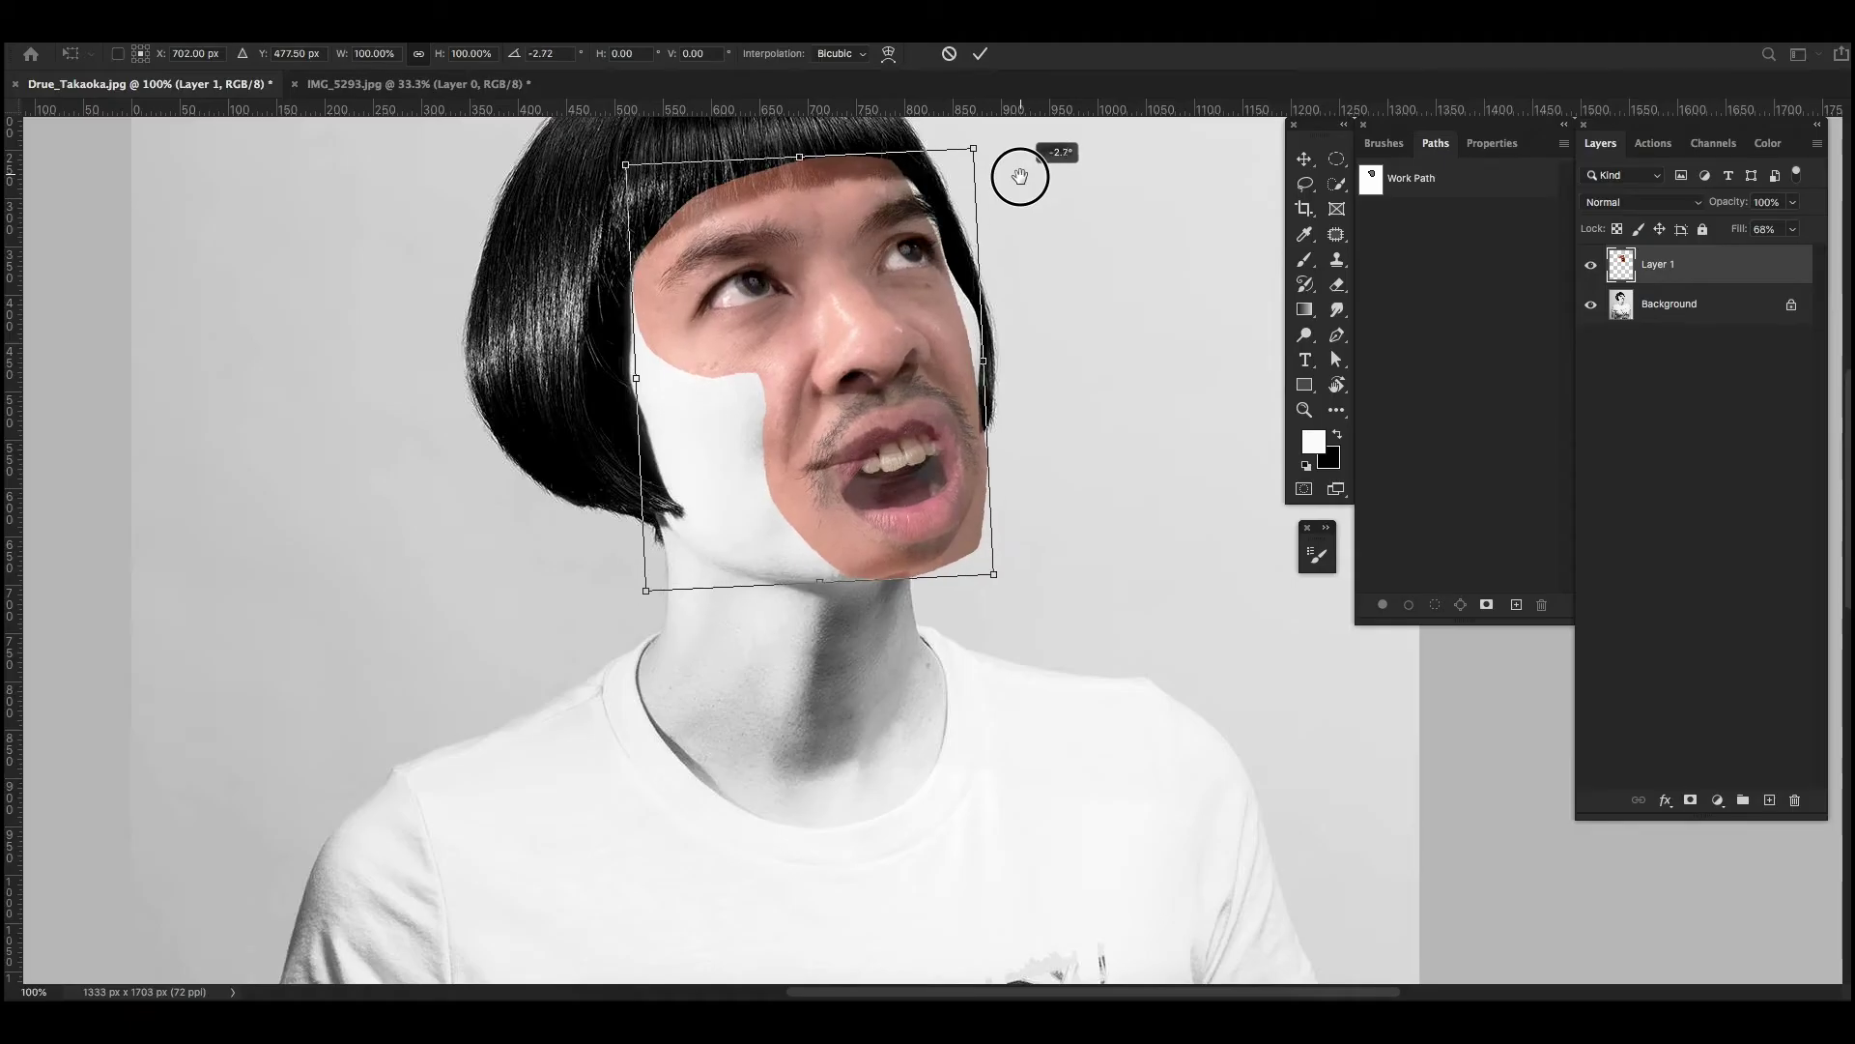
left_click_drag(906, 280, 889, 283)
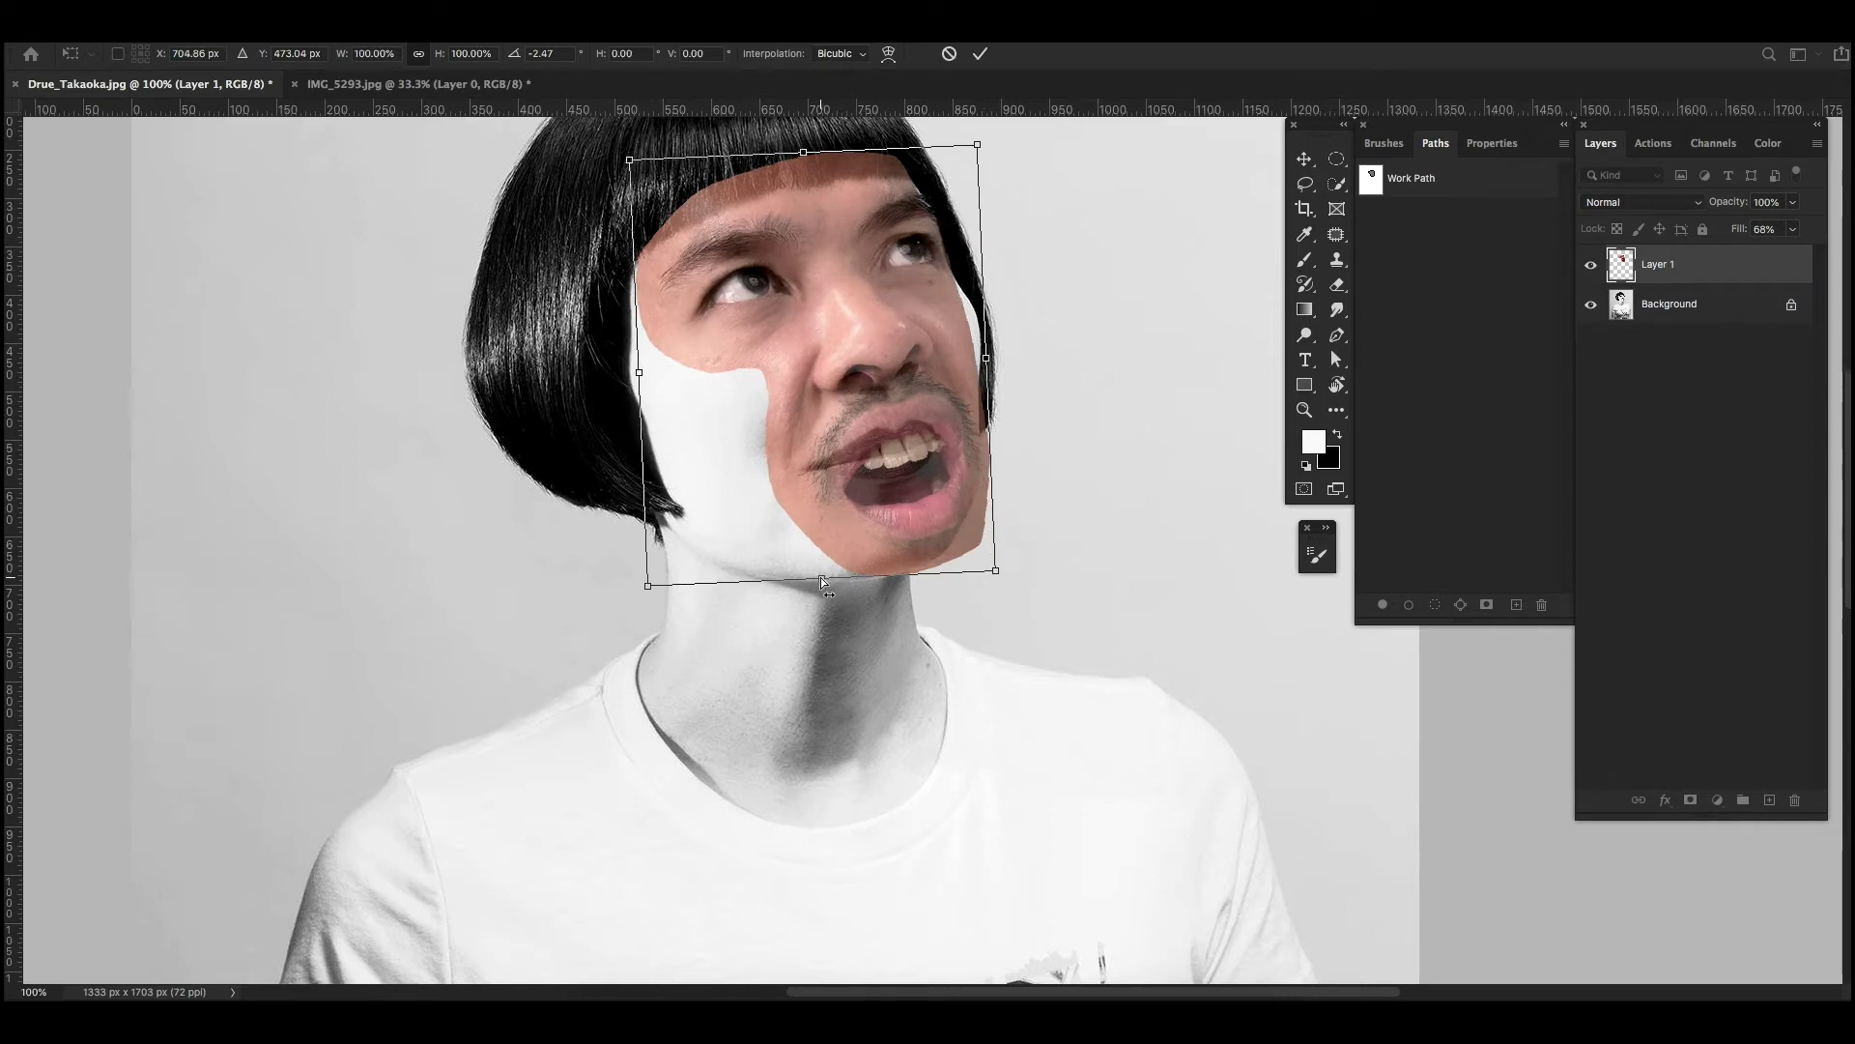
left_click_drag(828, 583, 805, 578)
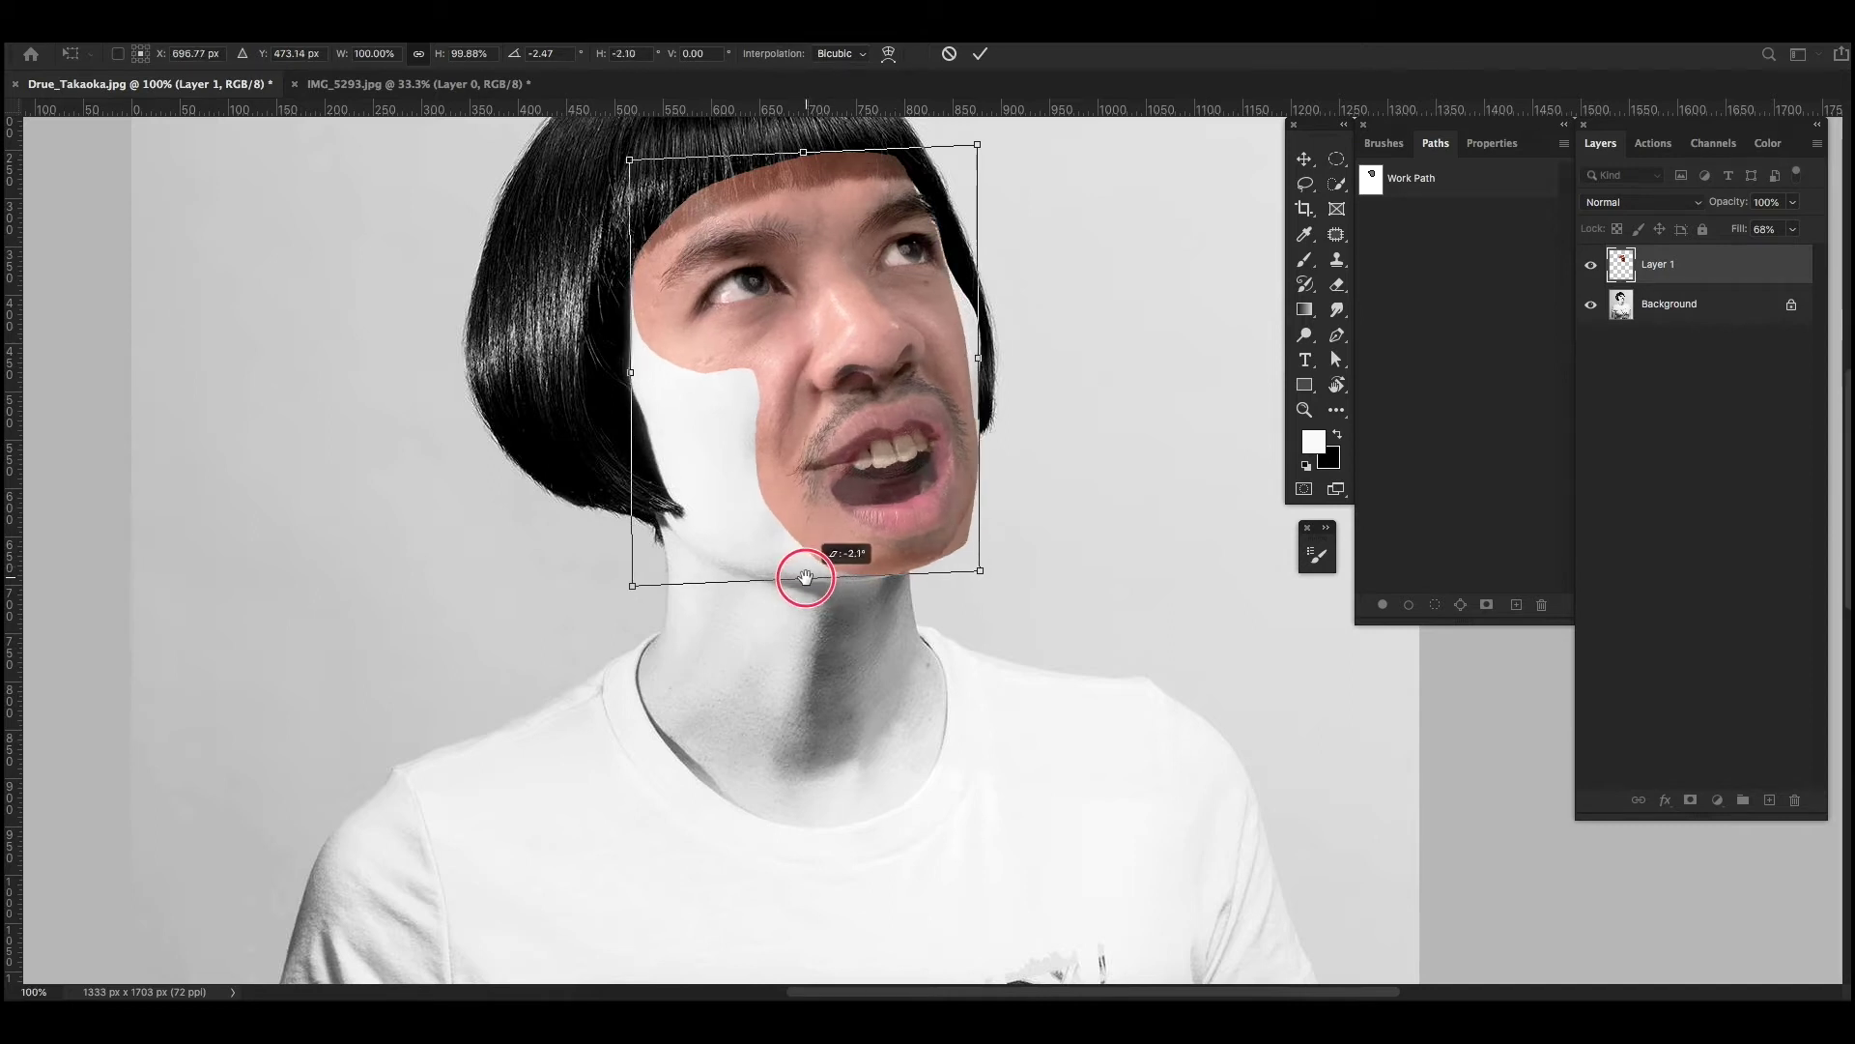
left_click_drag(979, 569, 963, 560)
left_click_drag(798, 578, 793, 577)
left_click_drag(629, 161, 634, 163)
left_click_drag(977, 145, 976, 144)
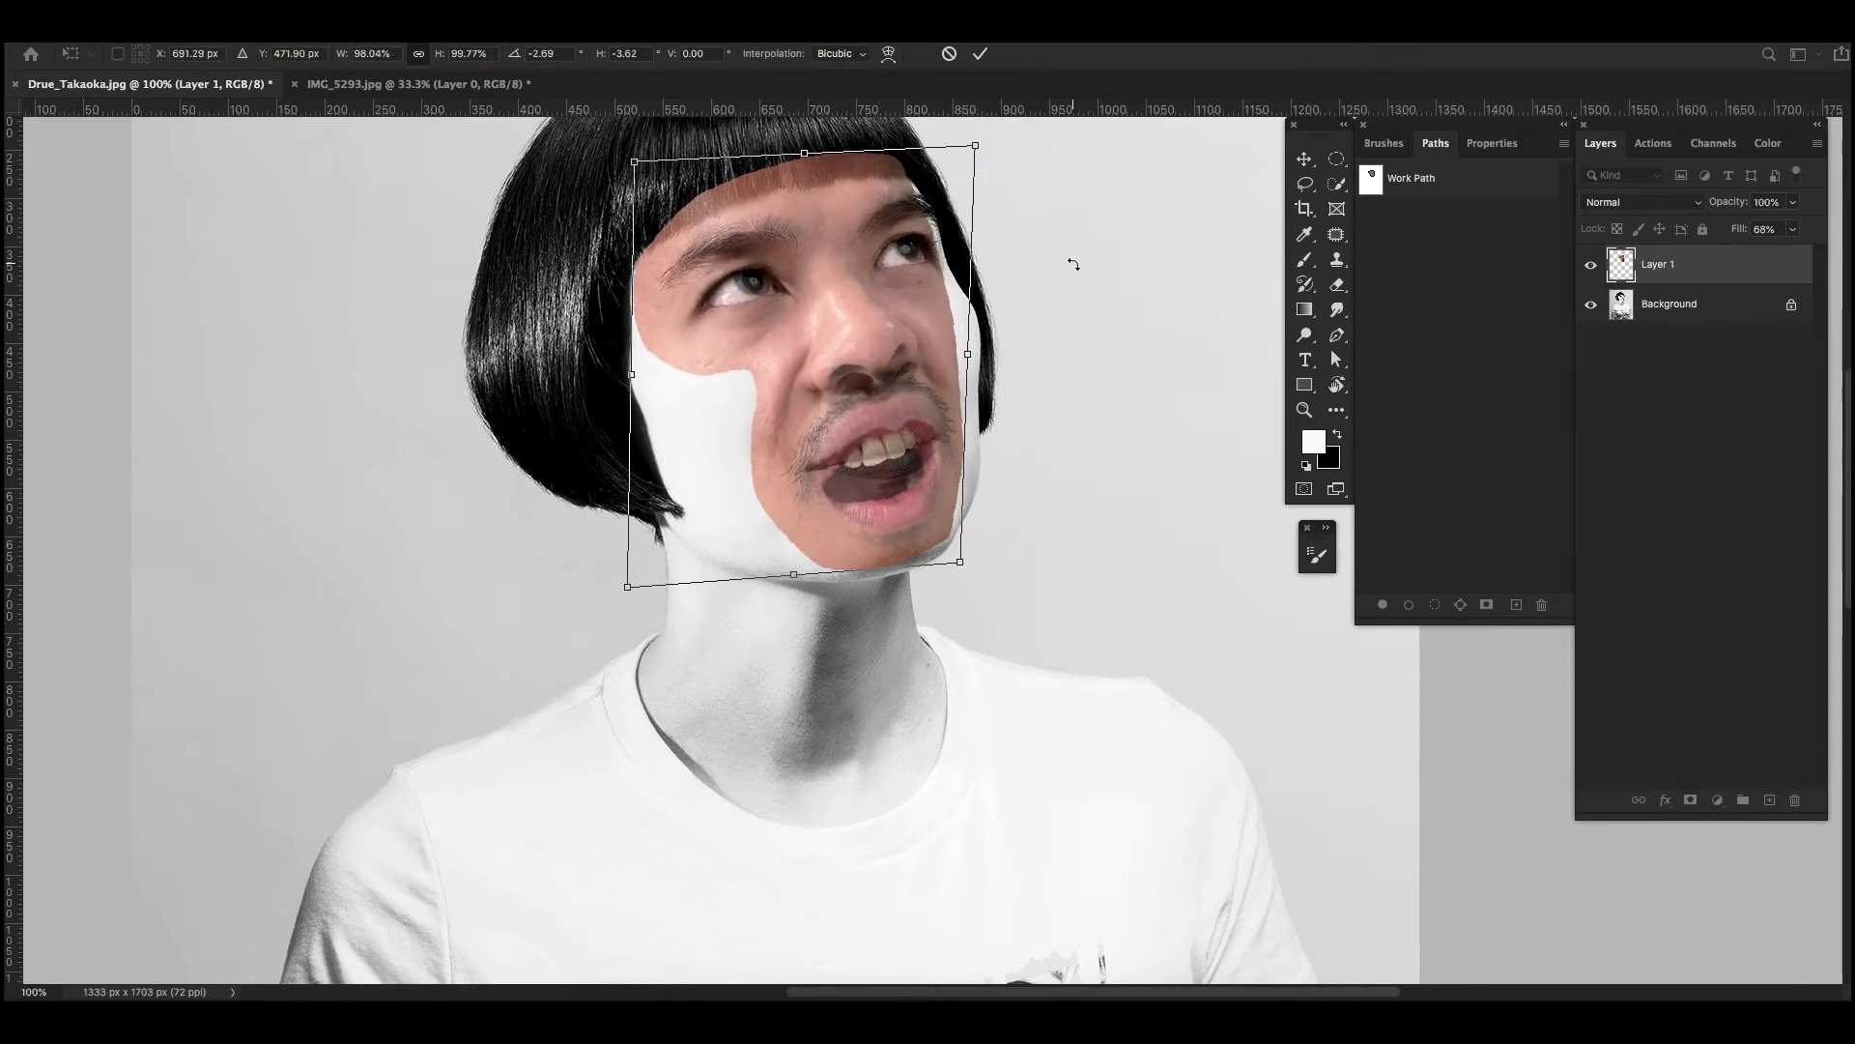
key("Return")
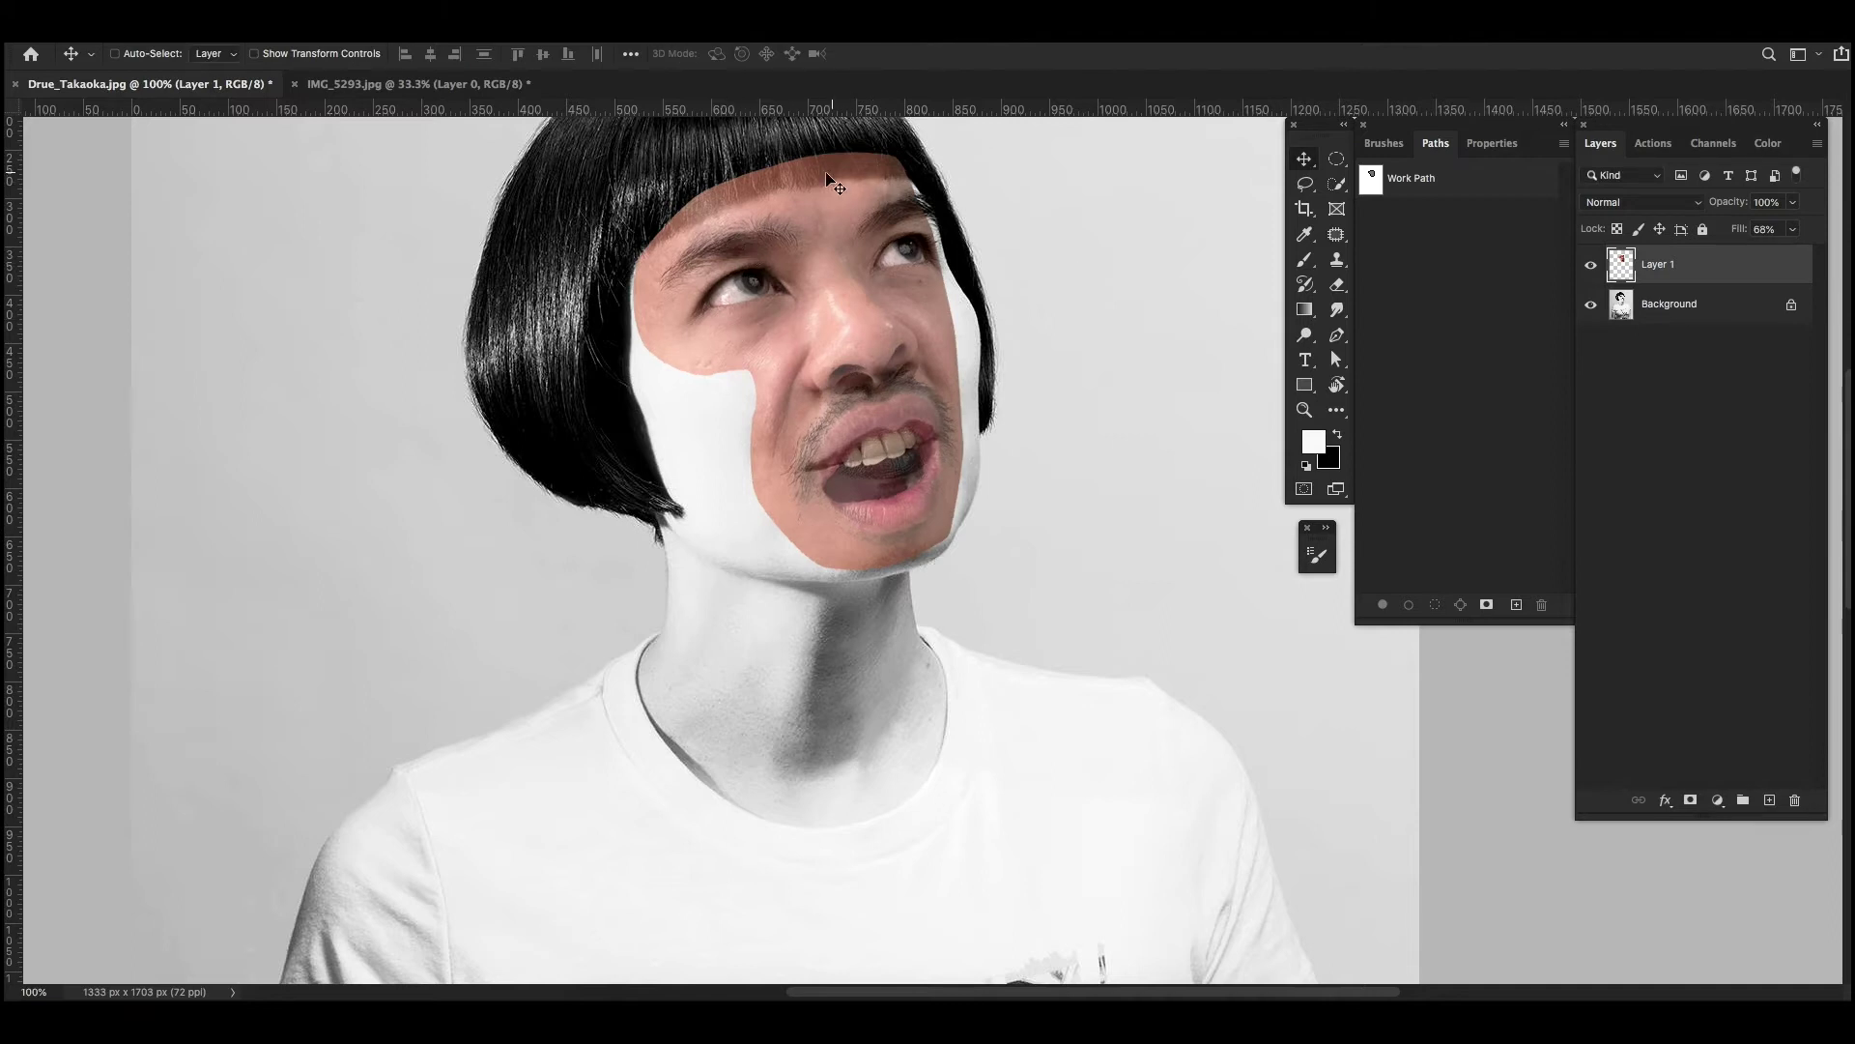
Step: Erase the face over her forehead fringe, then restore Layer 1's fill to 100%
key("e")
mouse_move(710, 176)
left_mouse_down()
mouse_move(879, 153)
mouse_move(654, 198)
mouse_move(724, 186)
mouse_move(614, 257)
mouse_move(775, 183)
mouse_move(871, 170)
left_mouse_up()
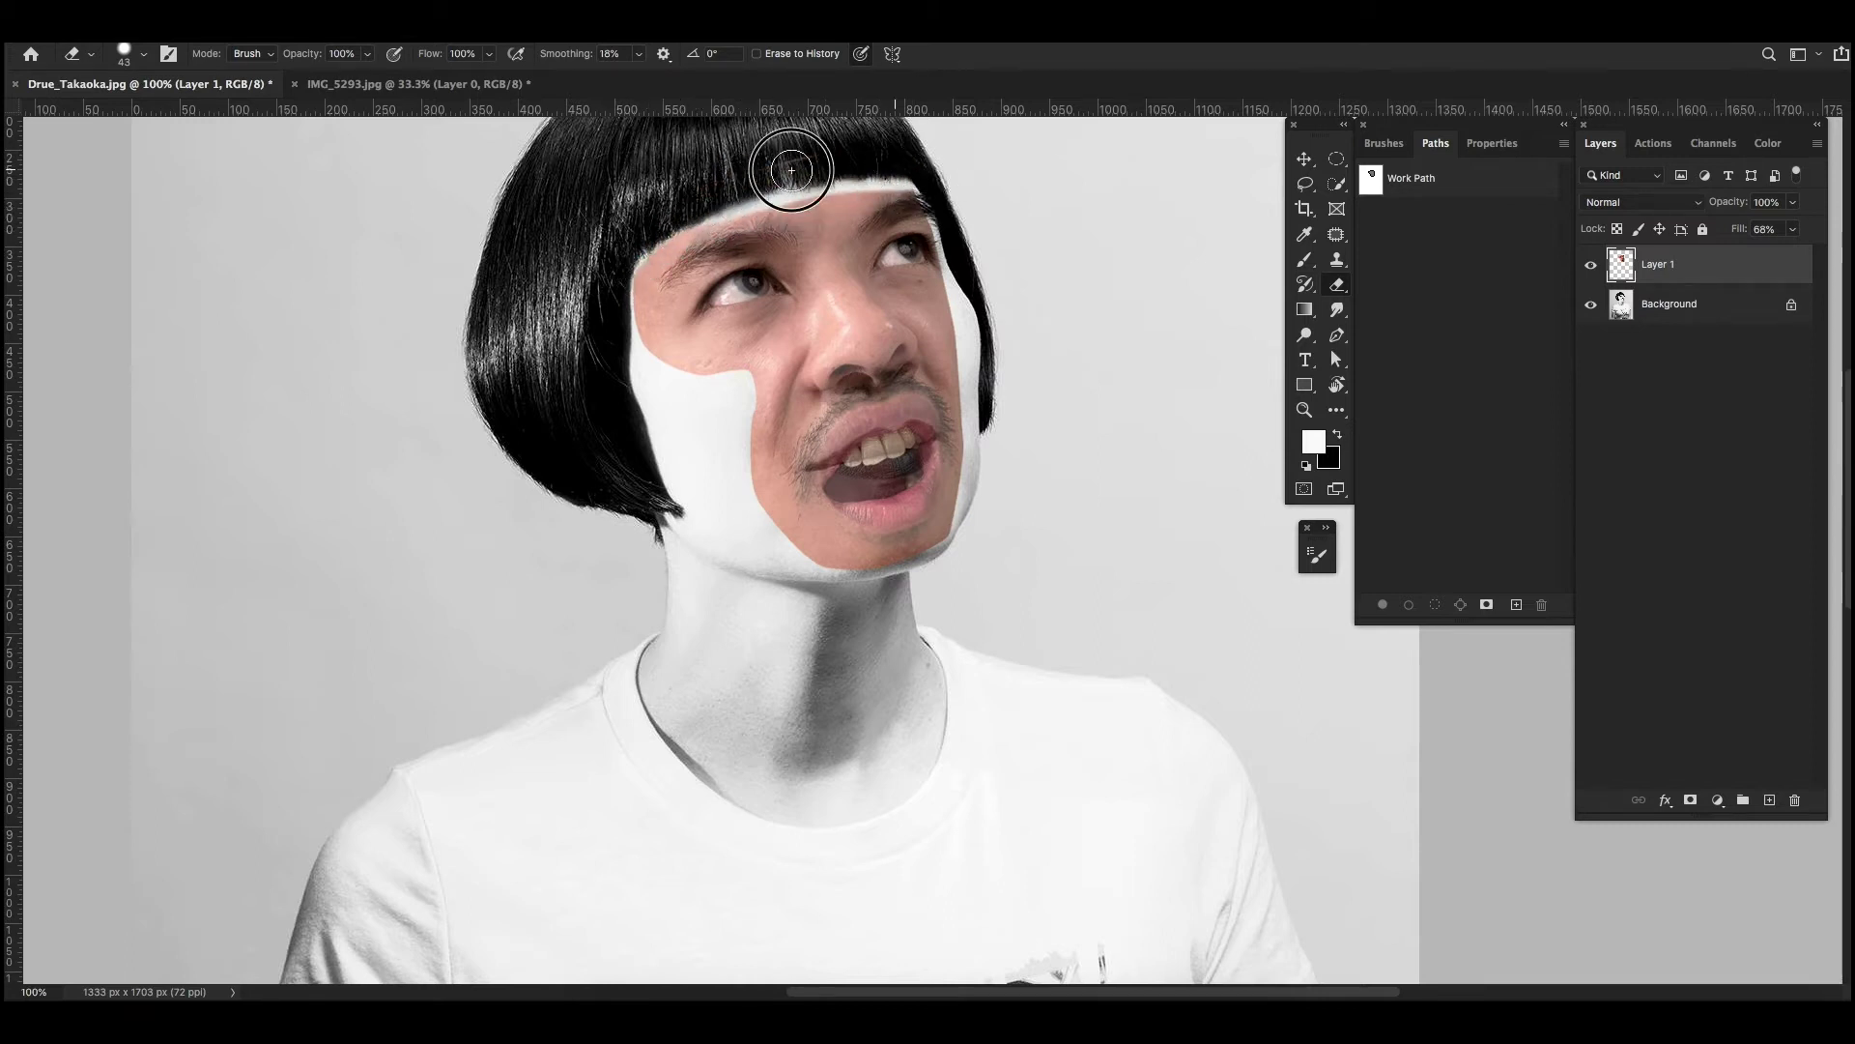
left_click(1793, 229)
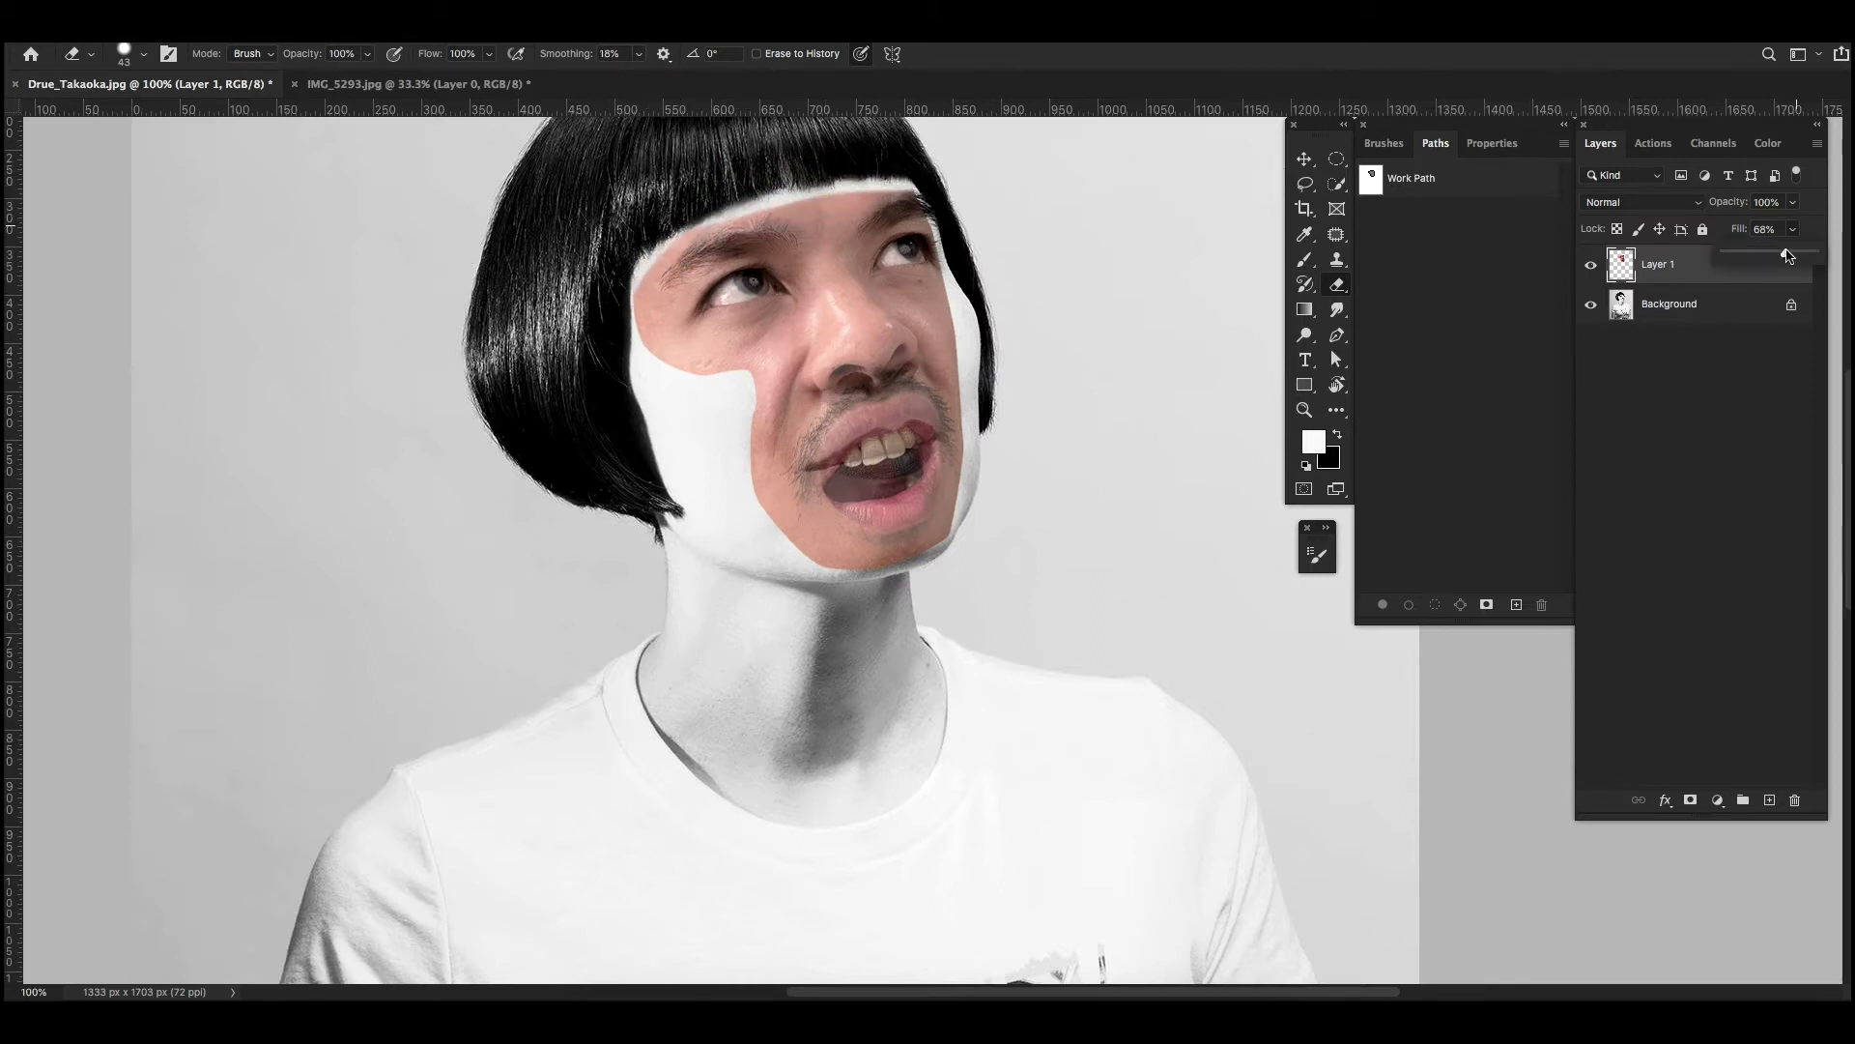
left_click_drag(1787, 252, 1819, 251)
left_click(1790, 304)
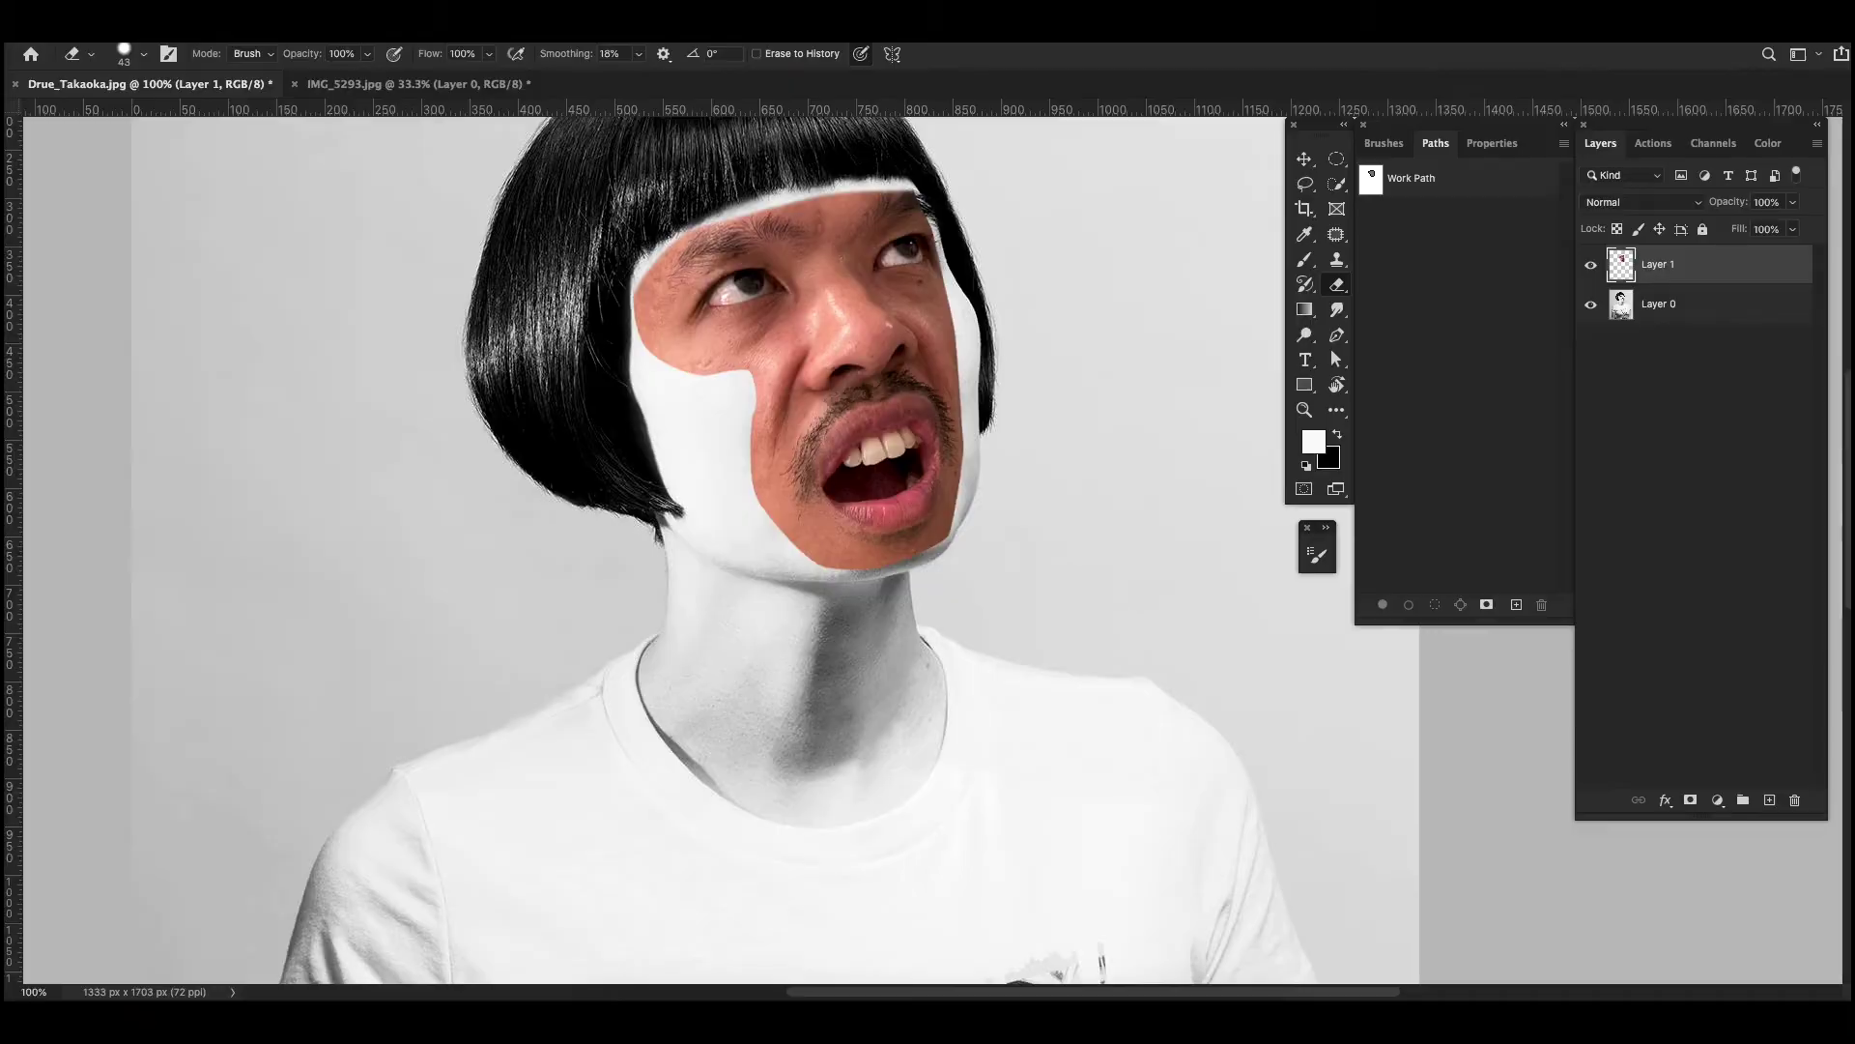
left_click(231, 21)
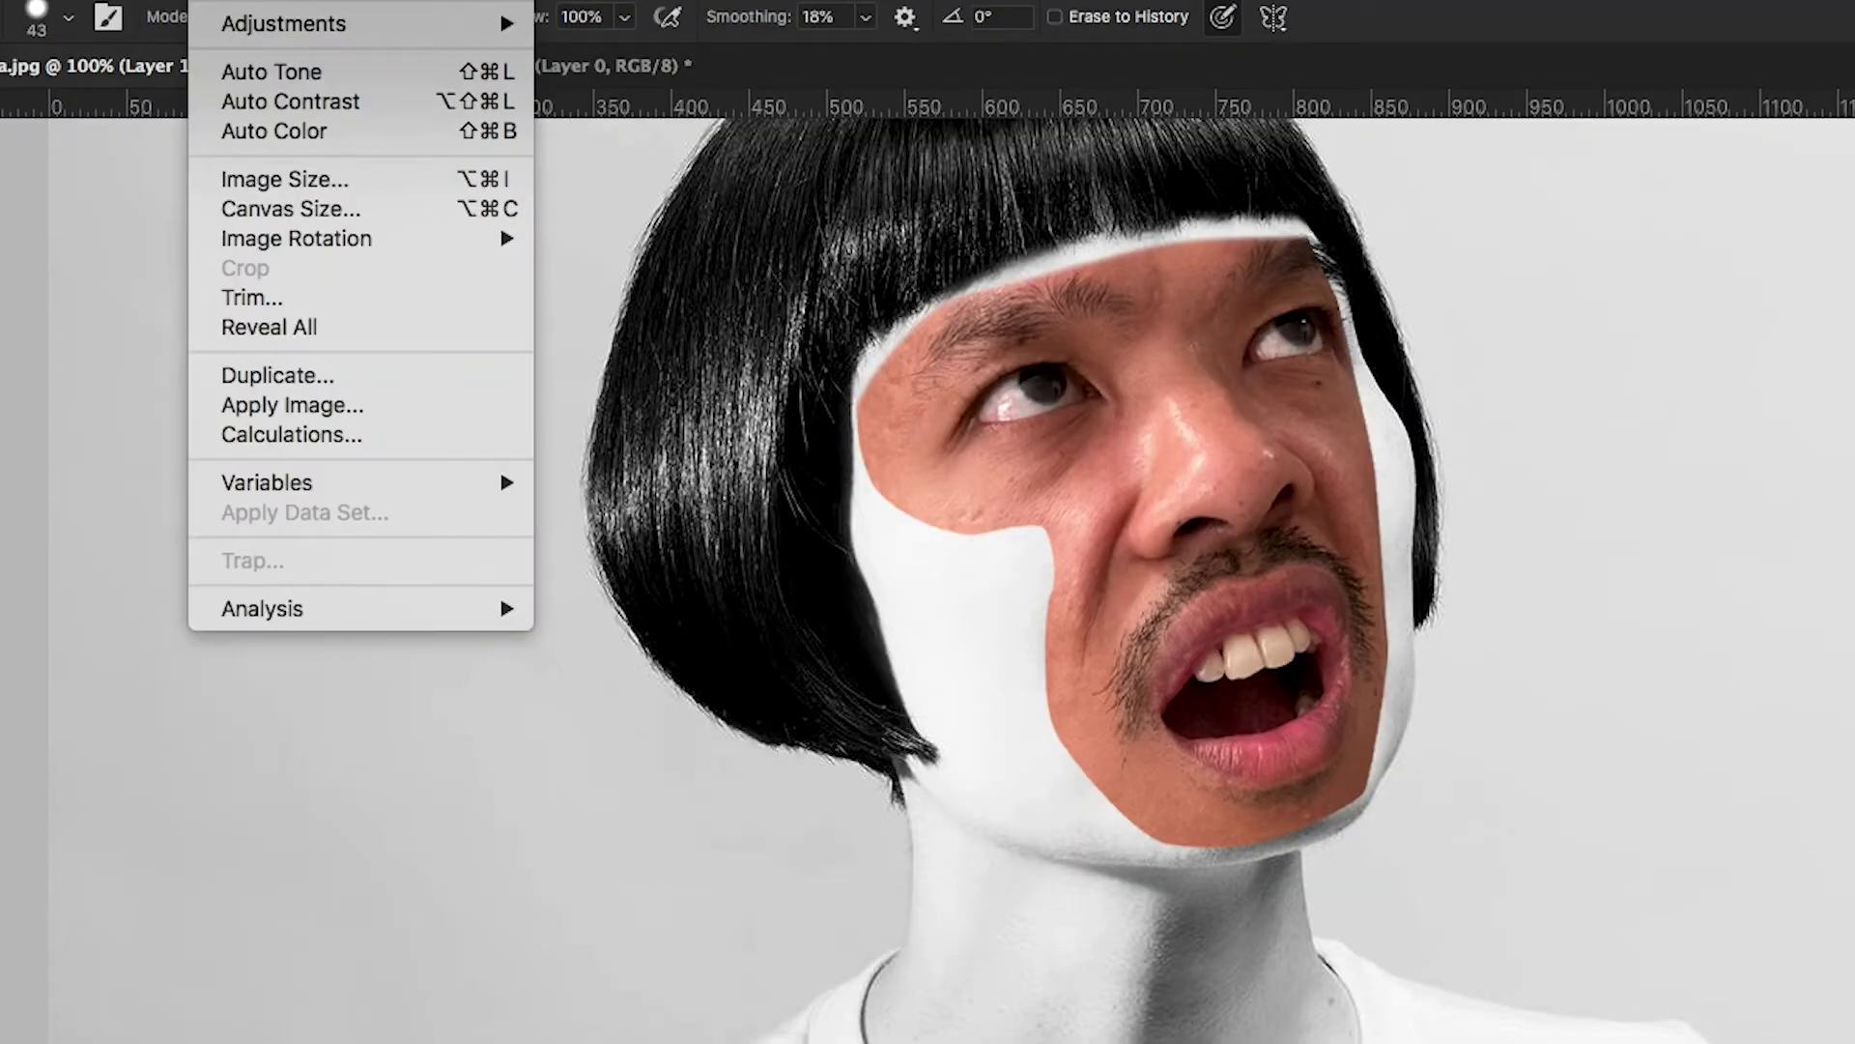
mouse_move(284, 23)
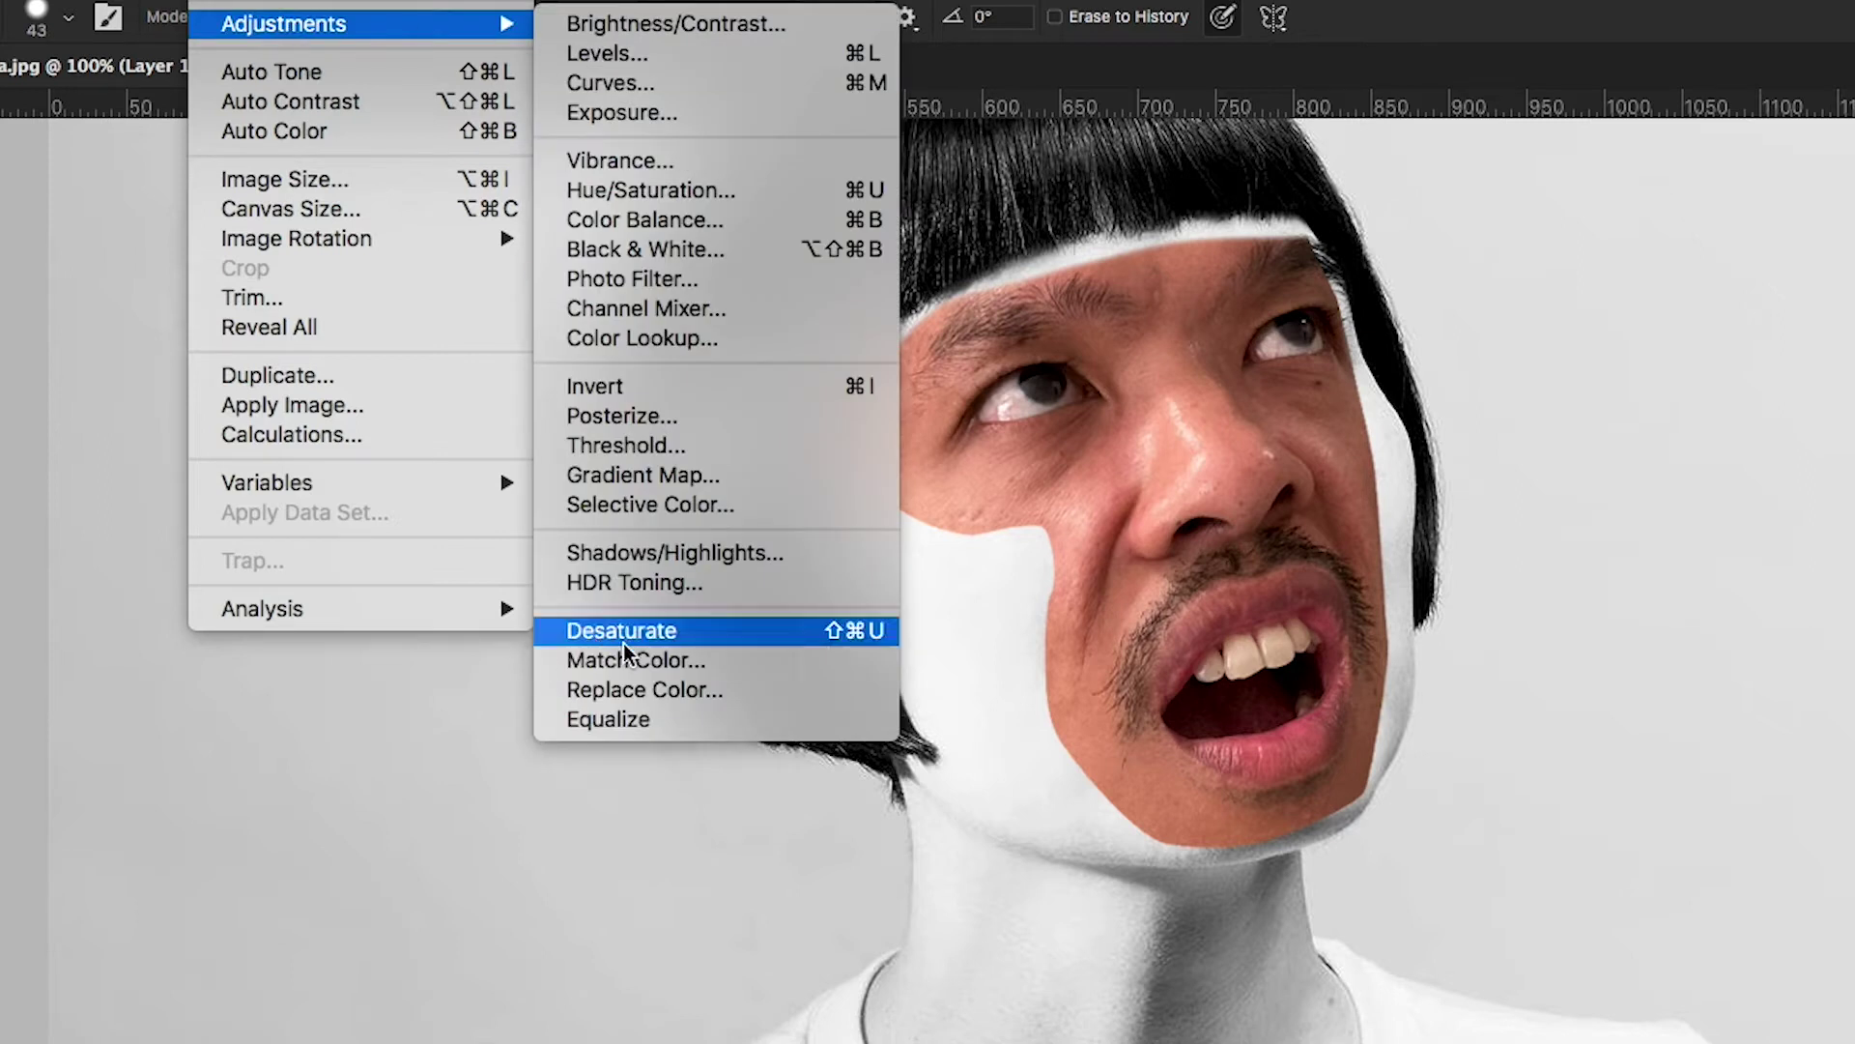
left_click(626, 659)
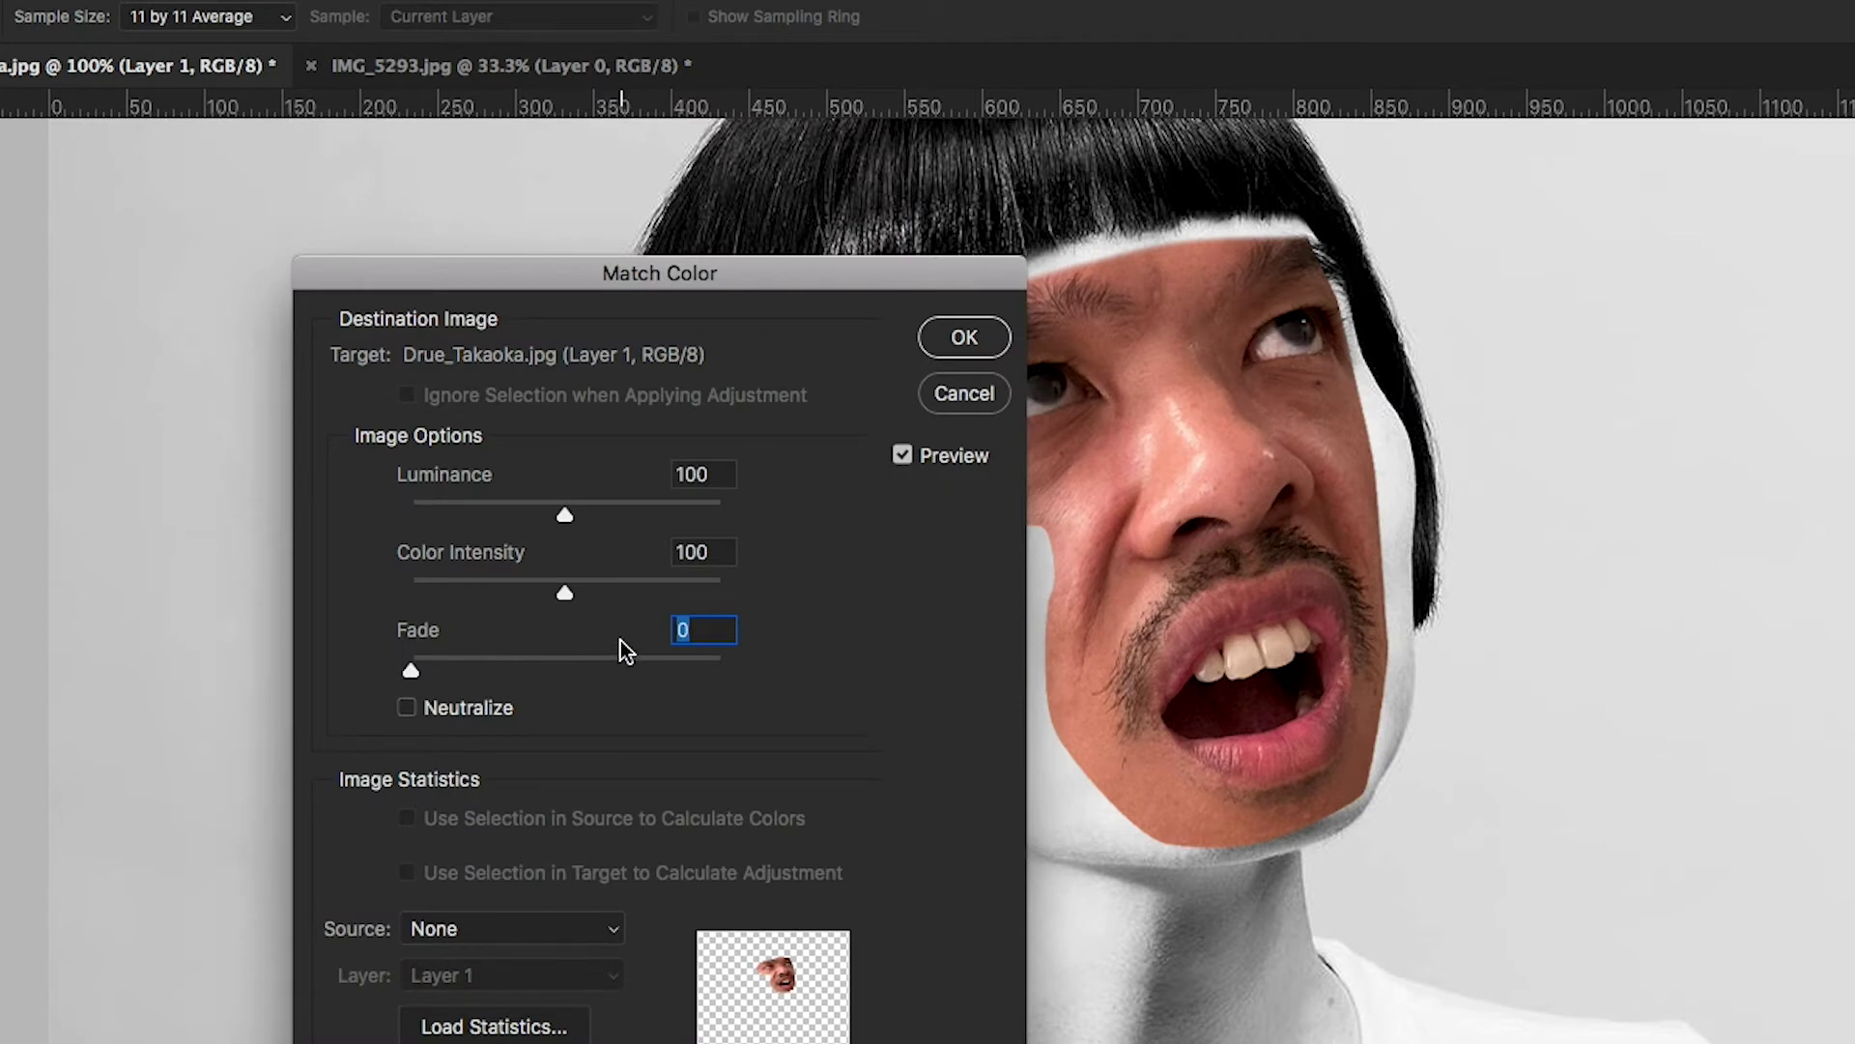
left_click_drag(621, 265, 542, 188)
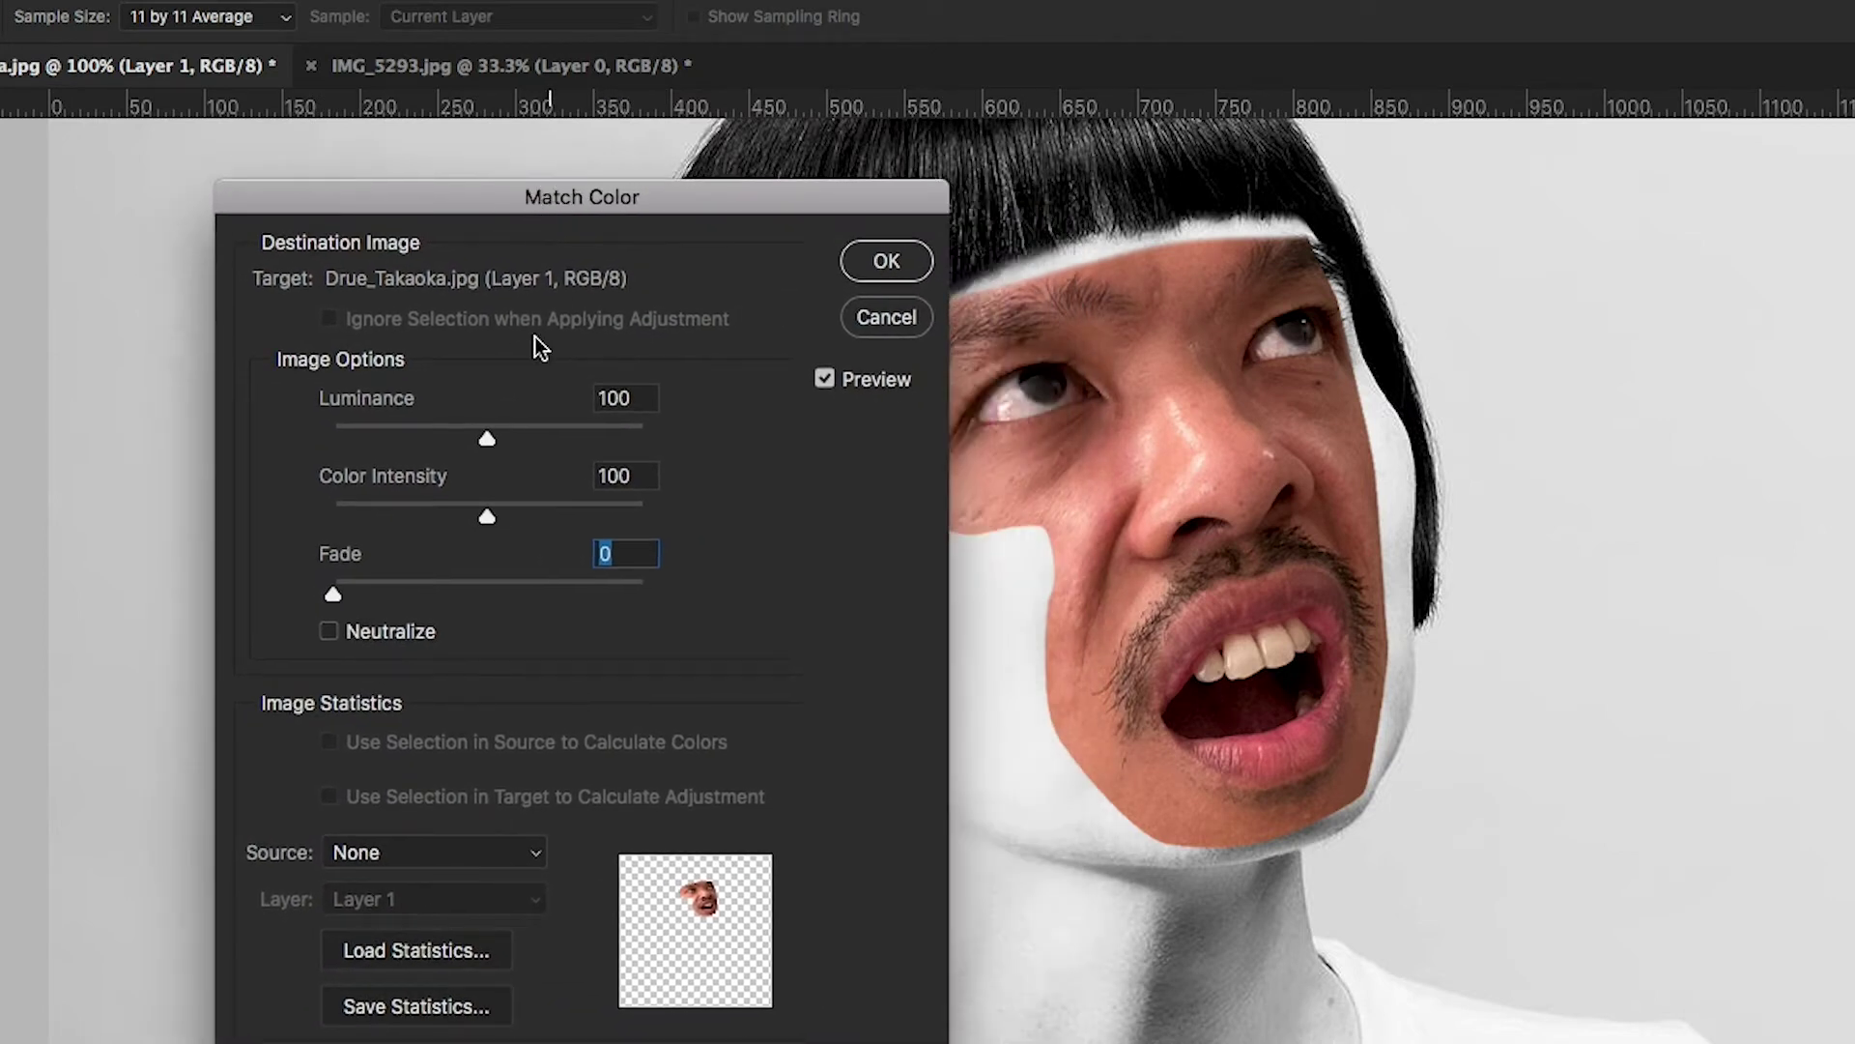
left_click(469, 854)
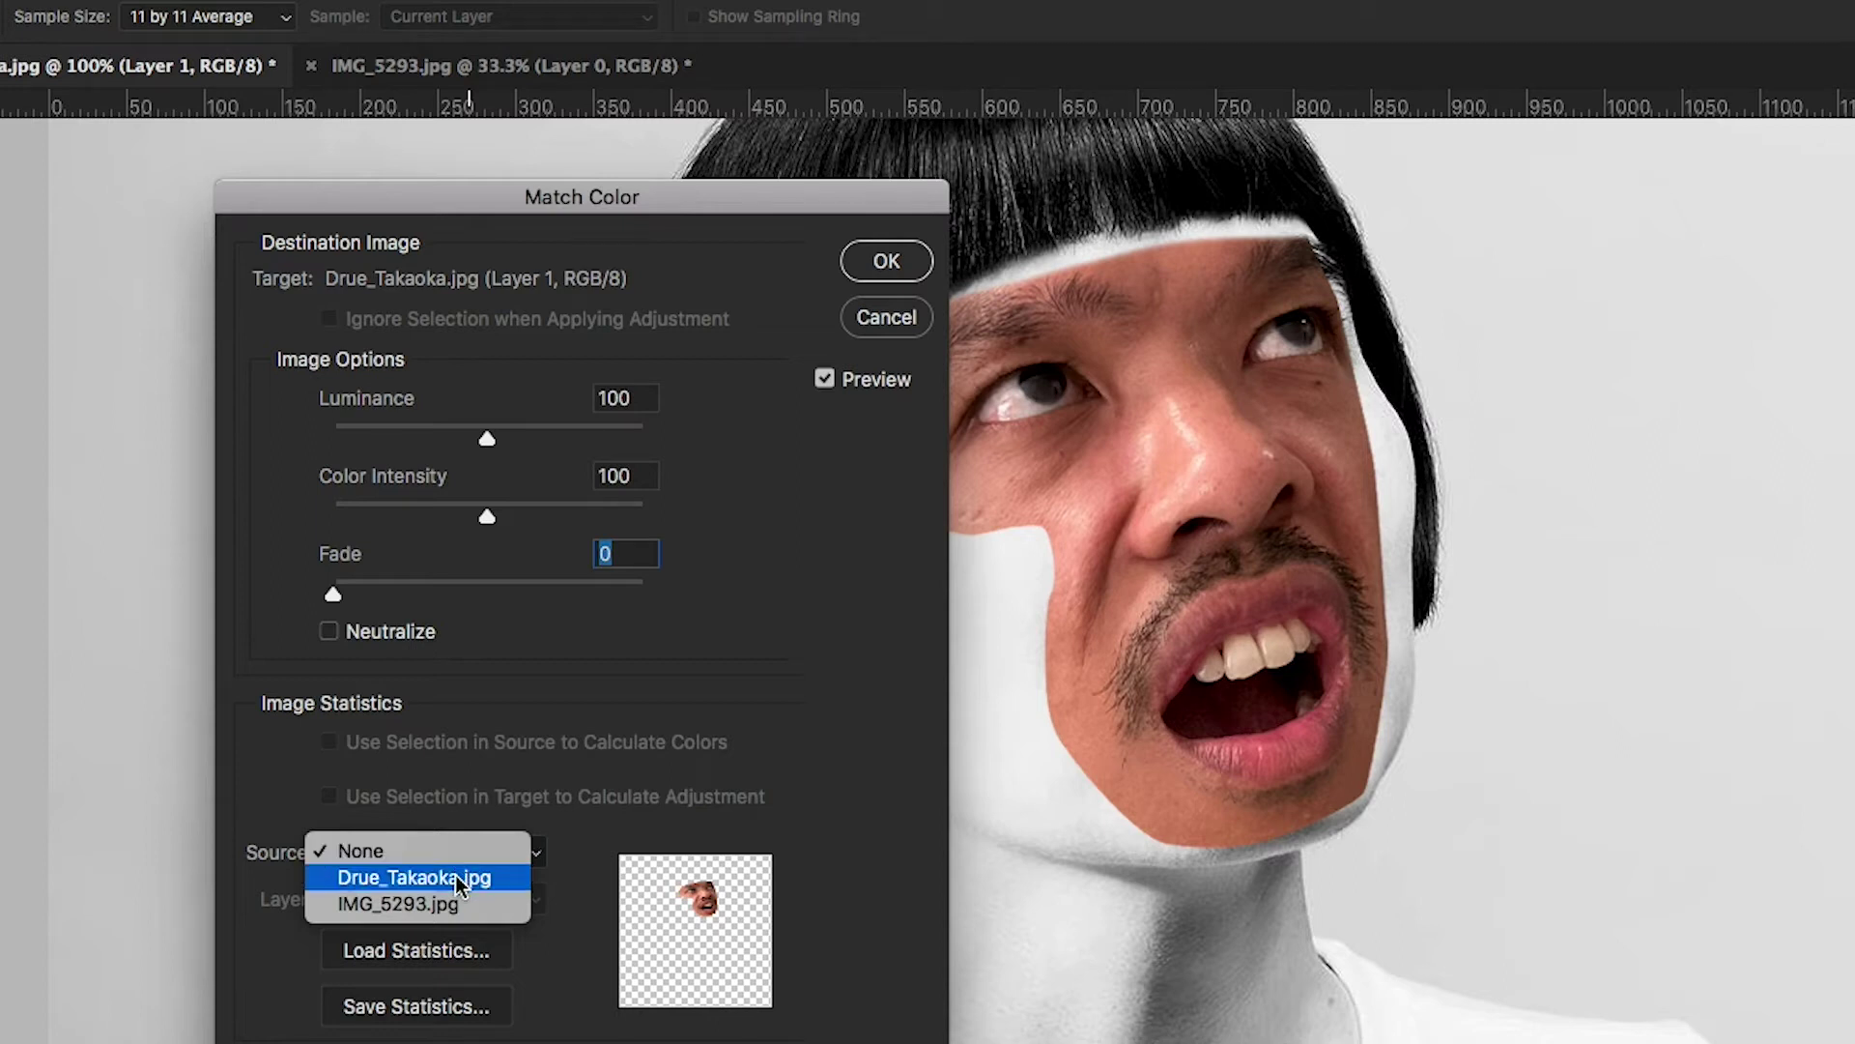
left_click(457, 877)
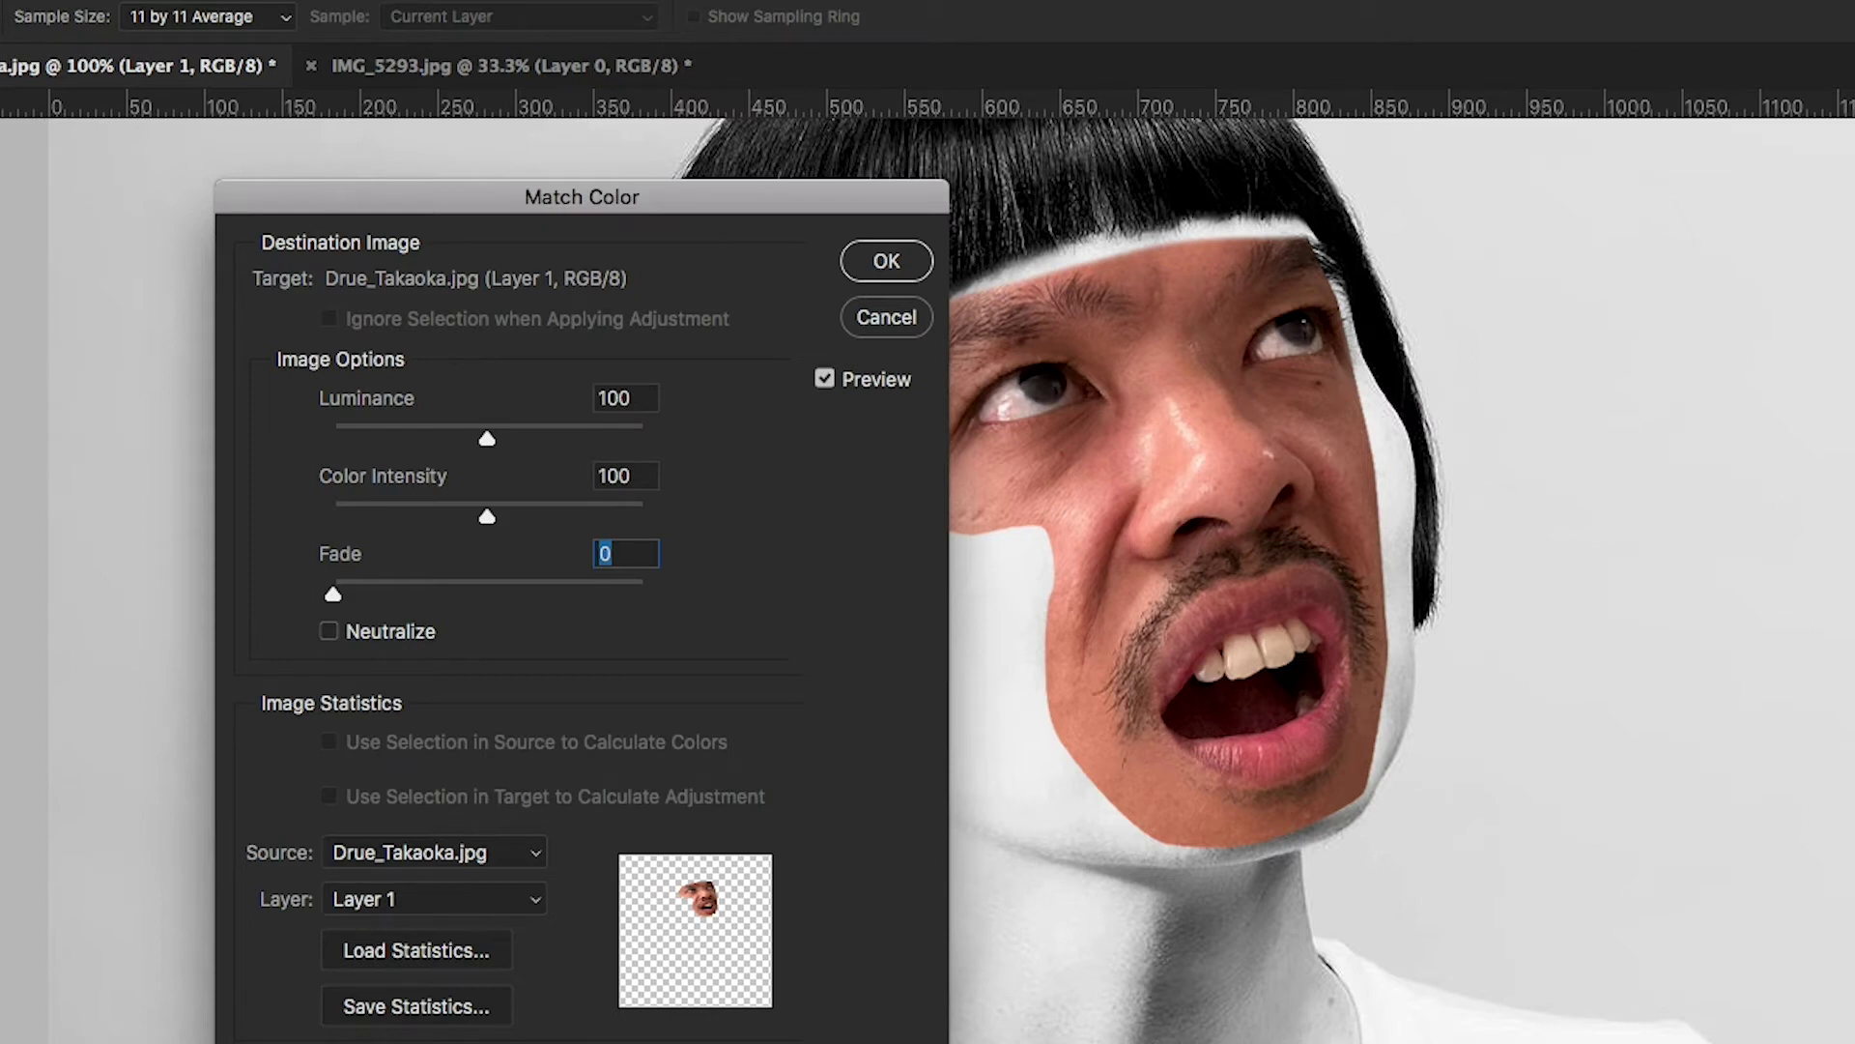
left_click(488, 899)
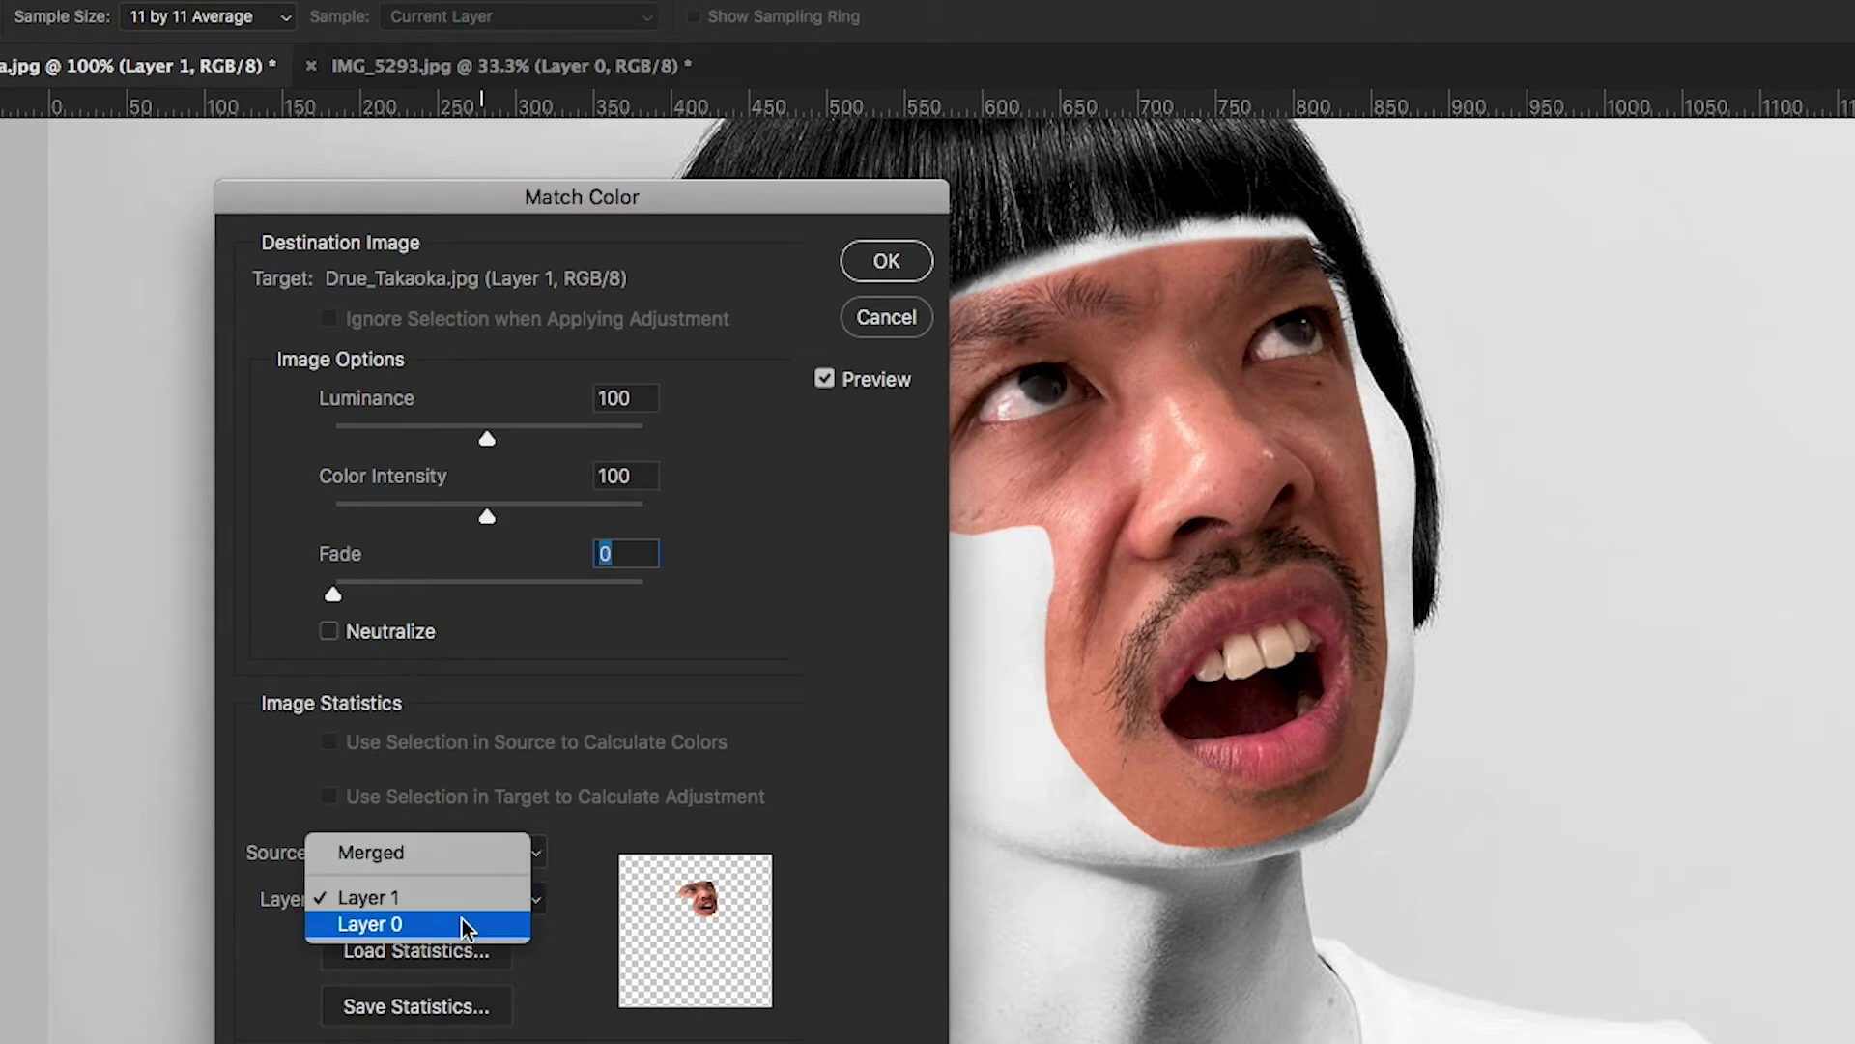
left_click(463, 924)
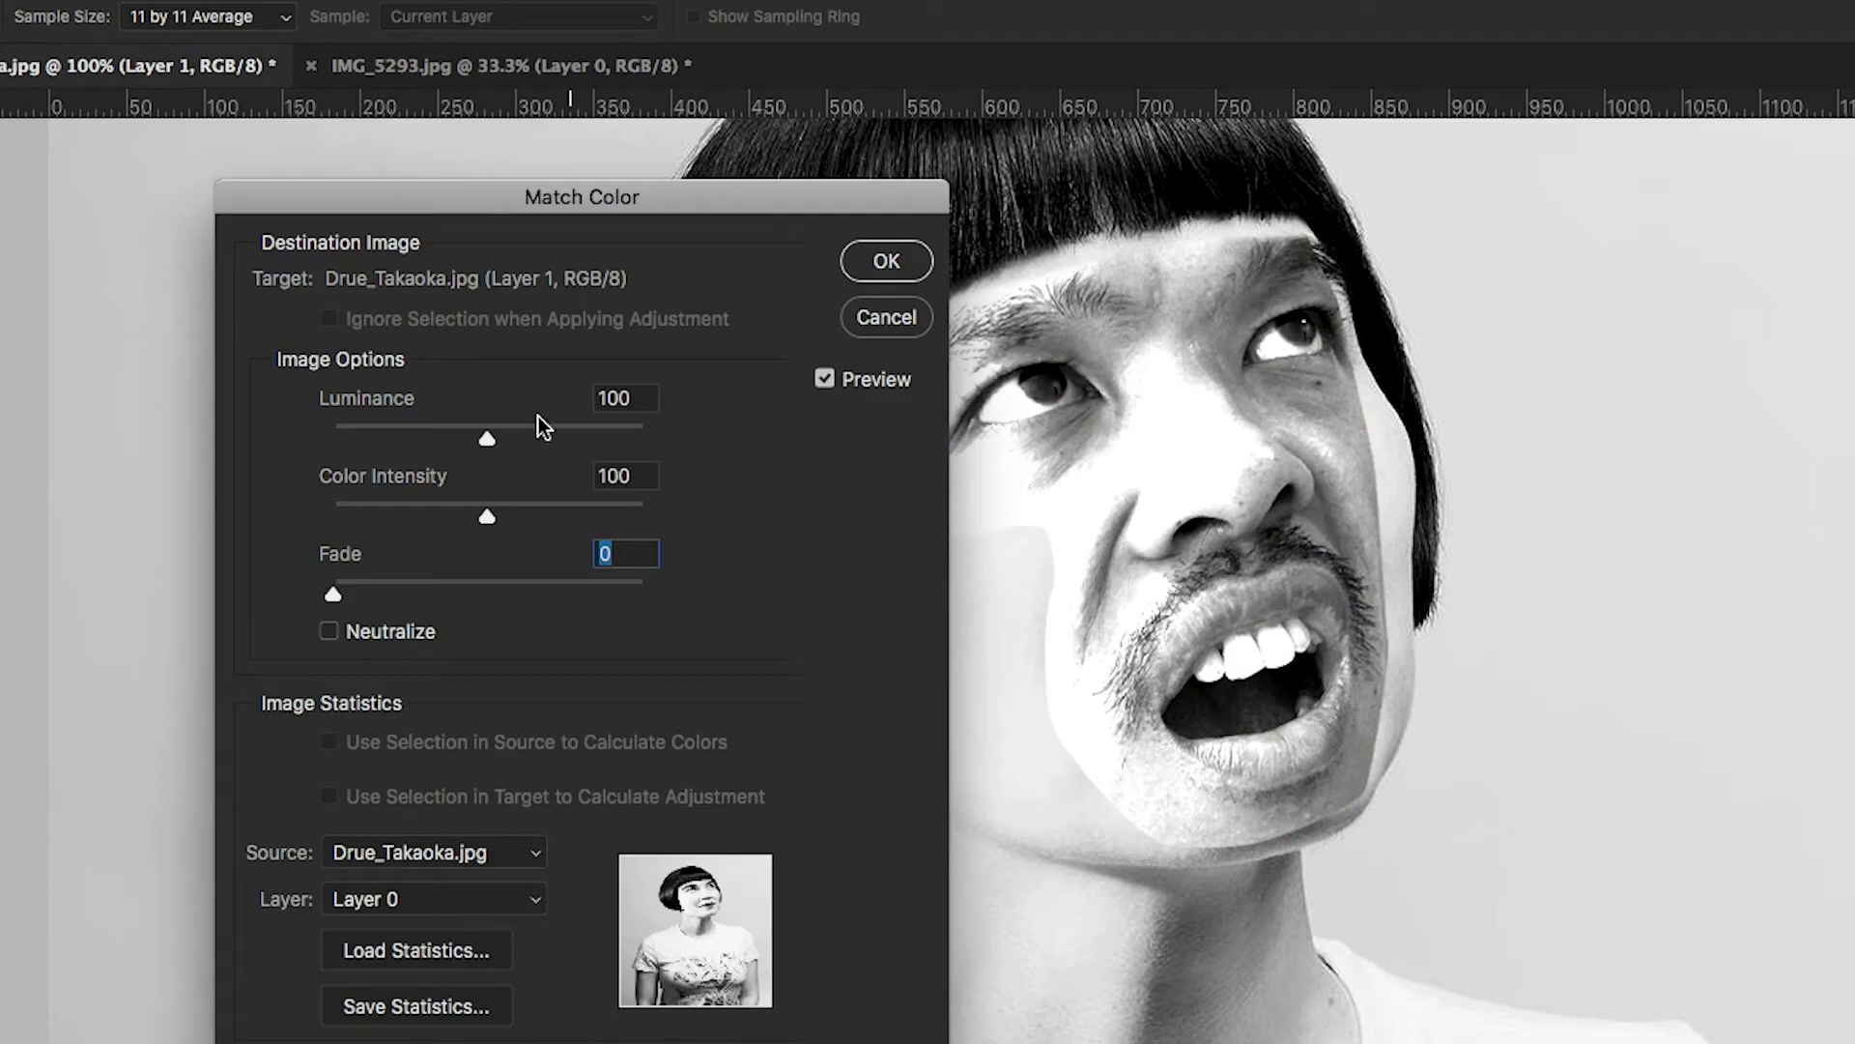
Step: Tune Luminance and lower Color Intensity to match, then reposition the face under the bangs
left_click_drag(815, 205, 692, 206)
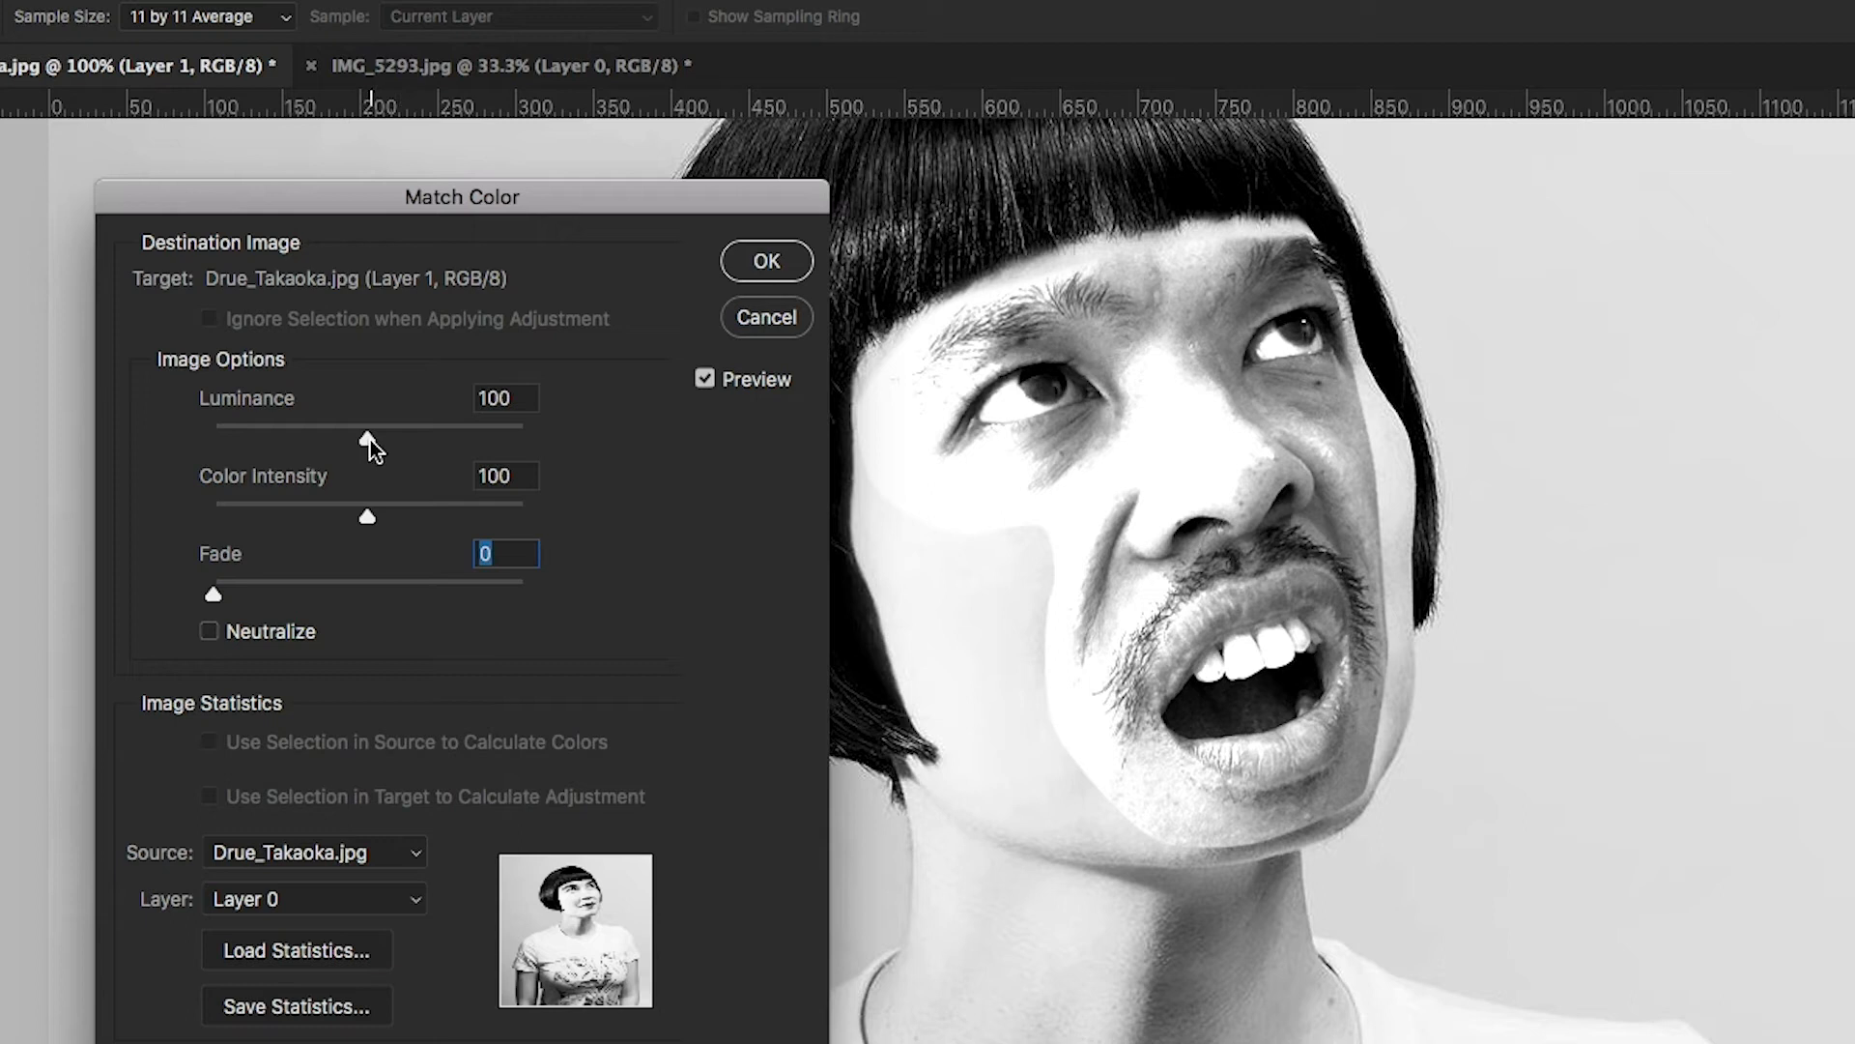
mouse_move(367, 439)
left_mouse_down()
mouse_move(419, 438)
mouse_move(271, 438)
left_mouse_up()
left_click(275, 438)
left_click_drag(275, 438, 286, 438)
mouse_move(357, 518)
left_mouse_down()
mouse_move(283, 522)
mouse_move(485, 516)
left_mouse_up()
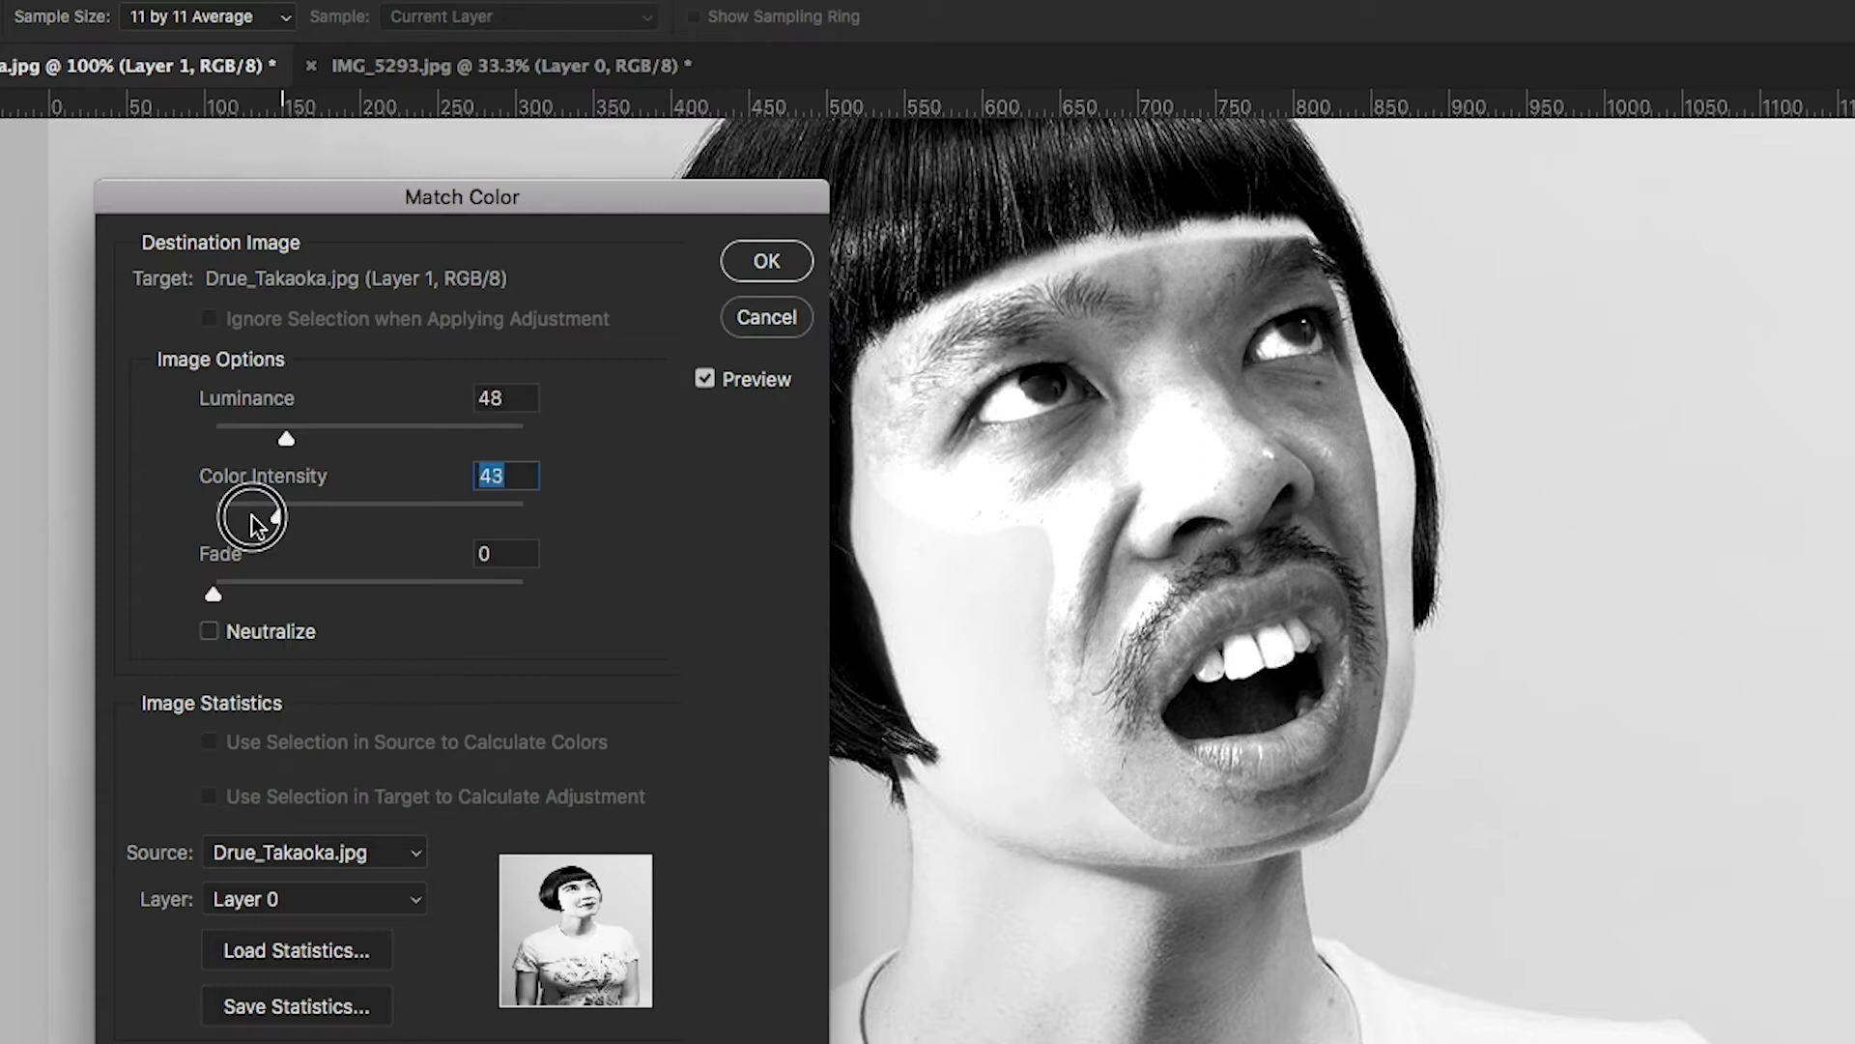
left_click_drag(479, 514, 364, 513)
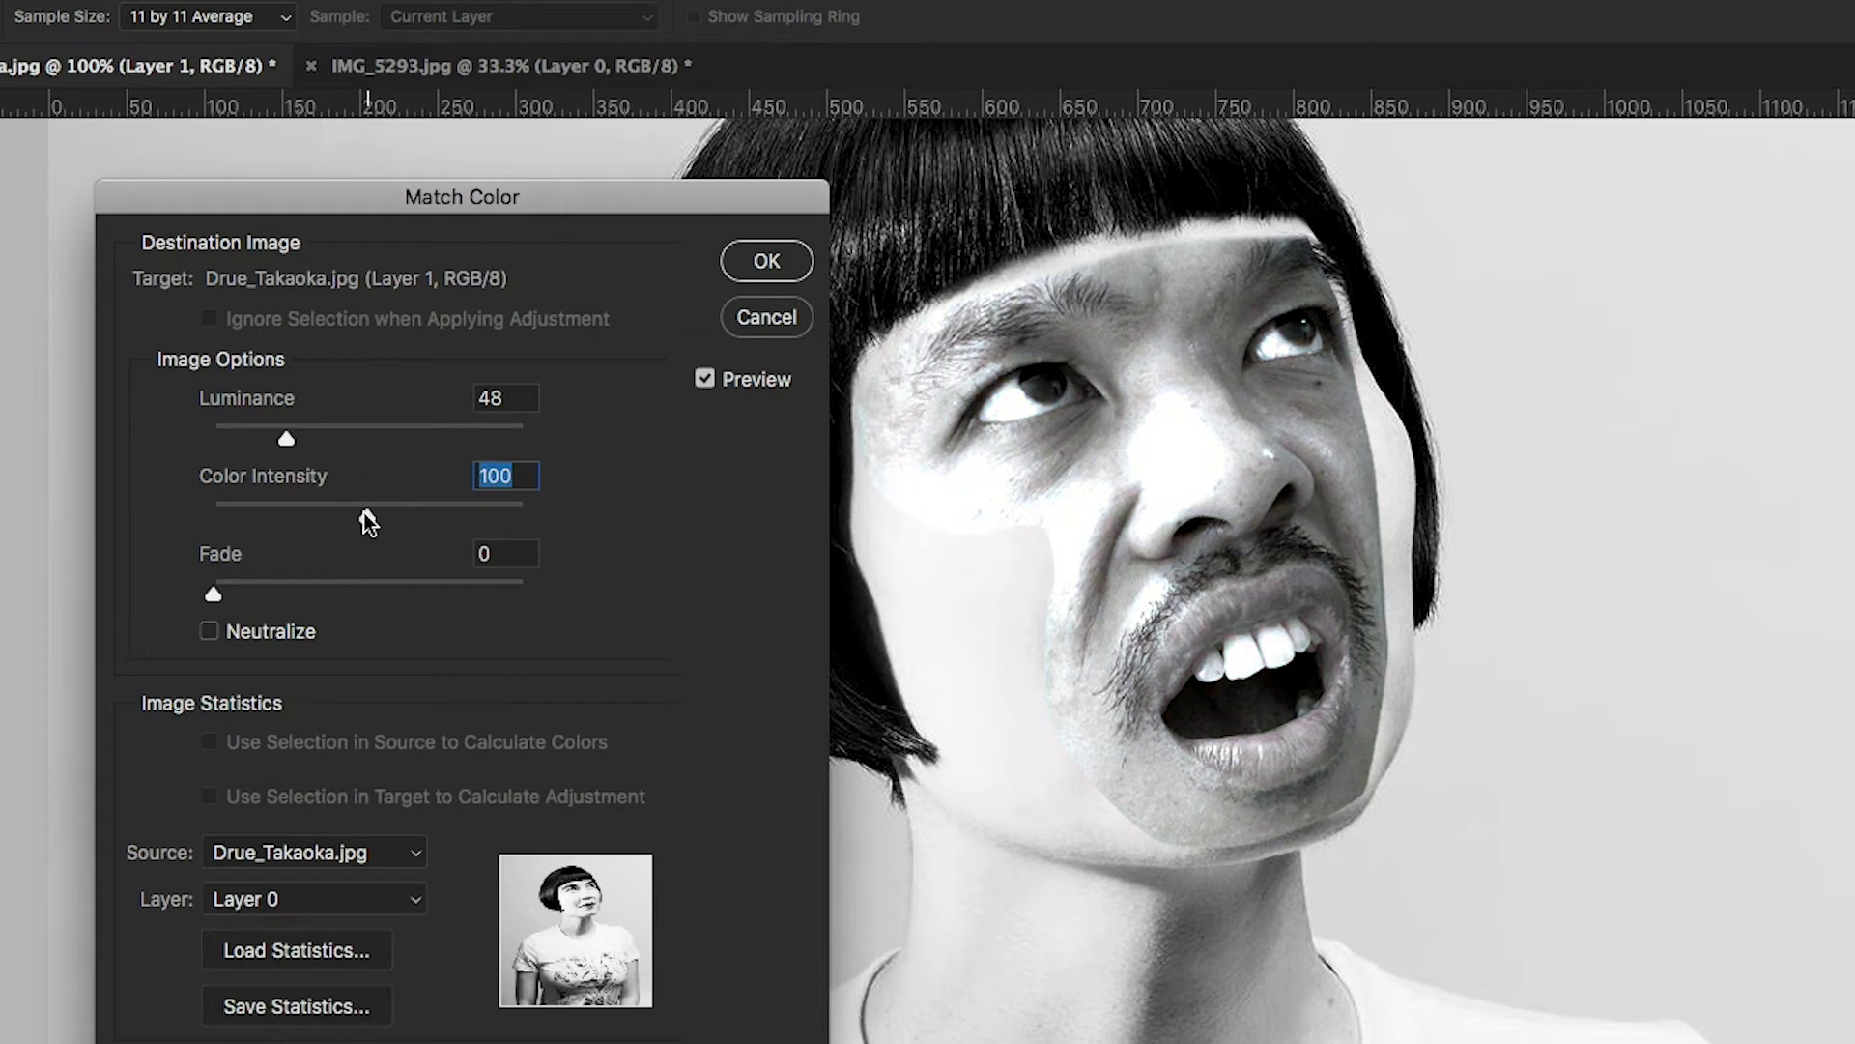
left_click_drag(288, 443, 270, 443)
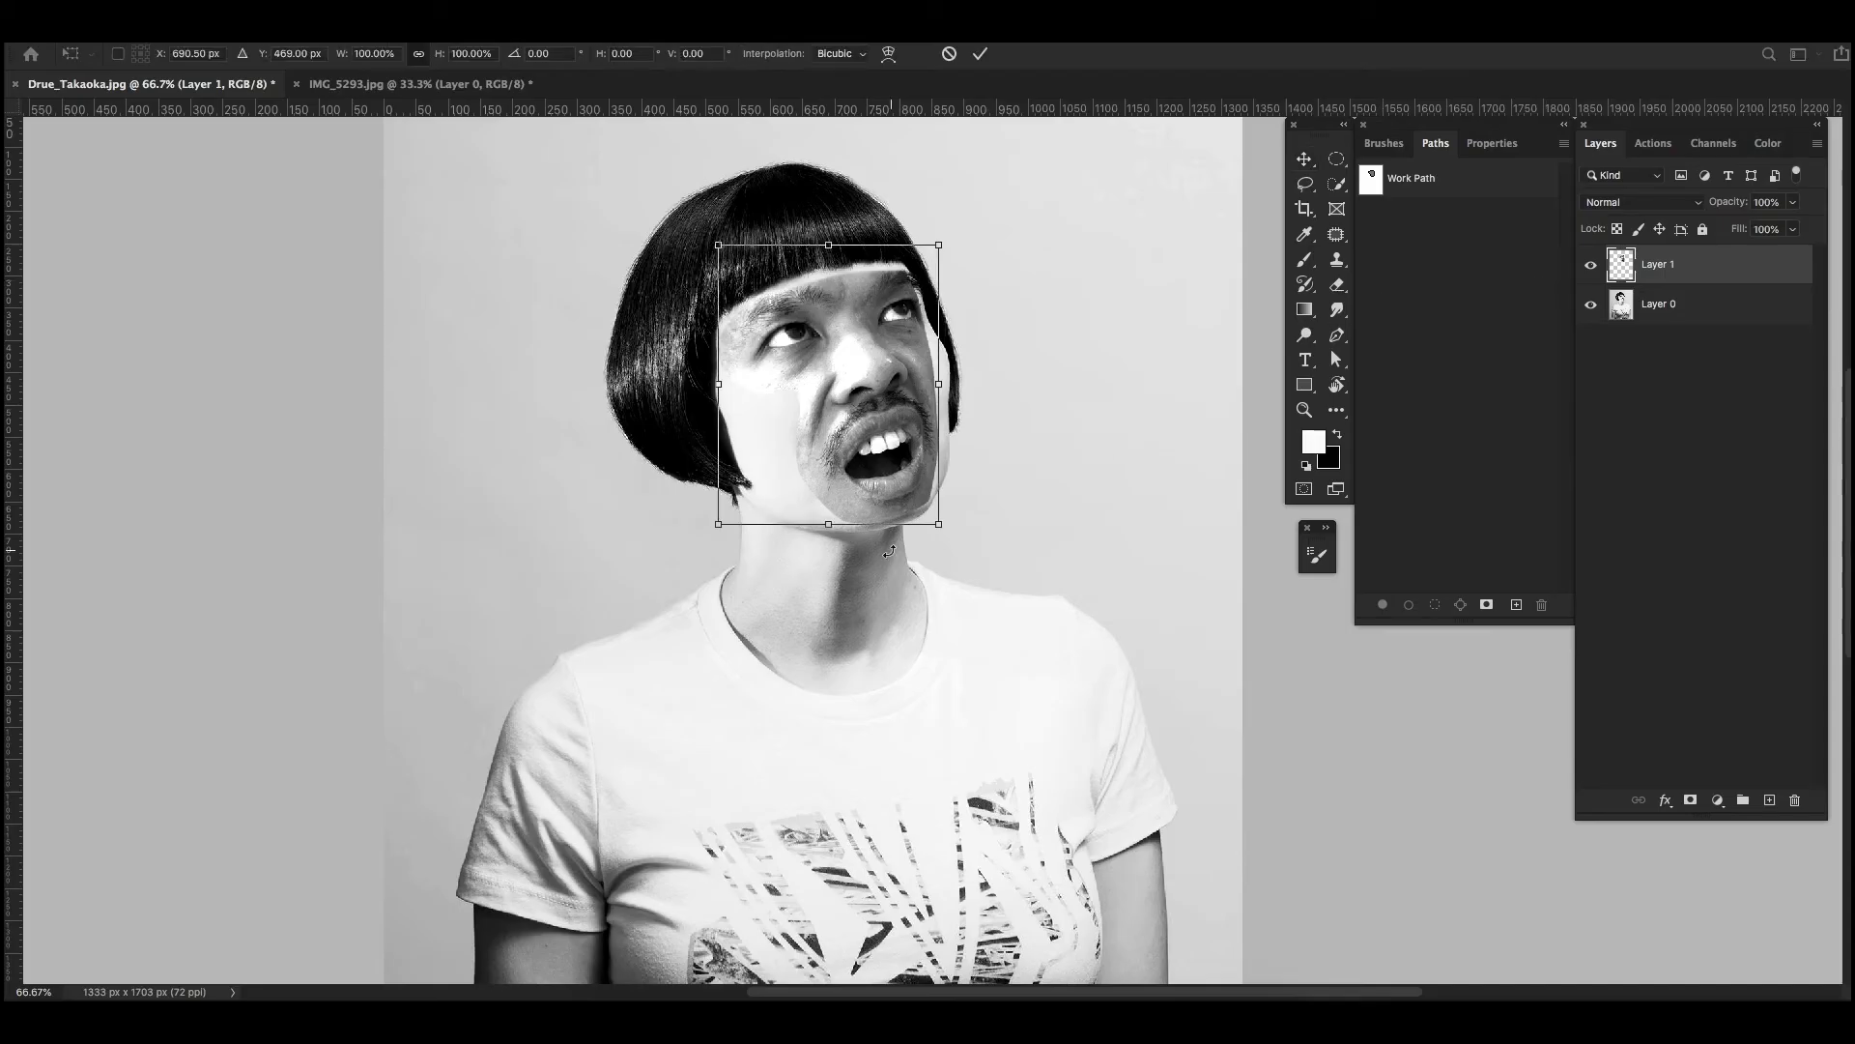
mouse_move(828, 511)
left_mouse_down()
mouse_move(873, 472)
mouse_move(835, 510)
mouse_move(899, 493)
mouse_move(725, 501)
left_mouse_up()
Step: Commit the transform and load Layer 1's face shape as a selection on Layer 0
key("Return")
left_click_drag(1420, 281, 1424, 259)
left_click(1424, 259, "ctrl")
left_click(1645, 317)
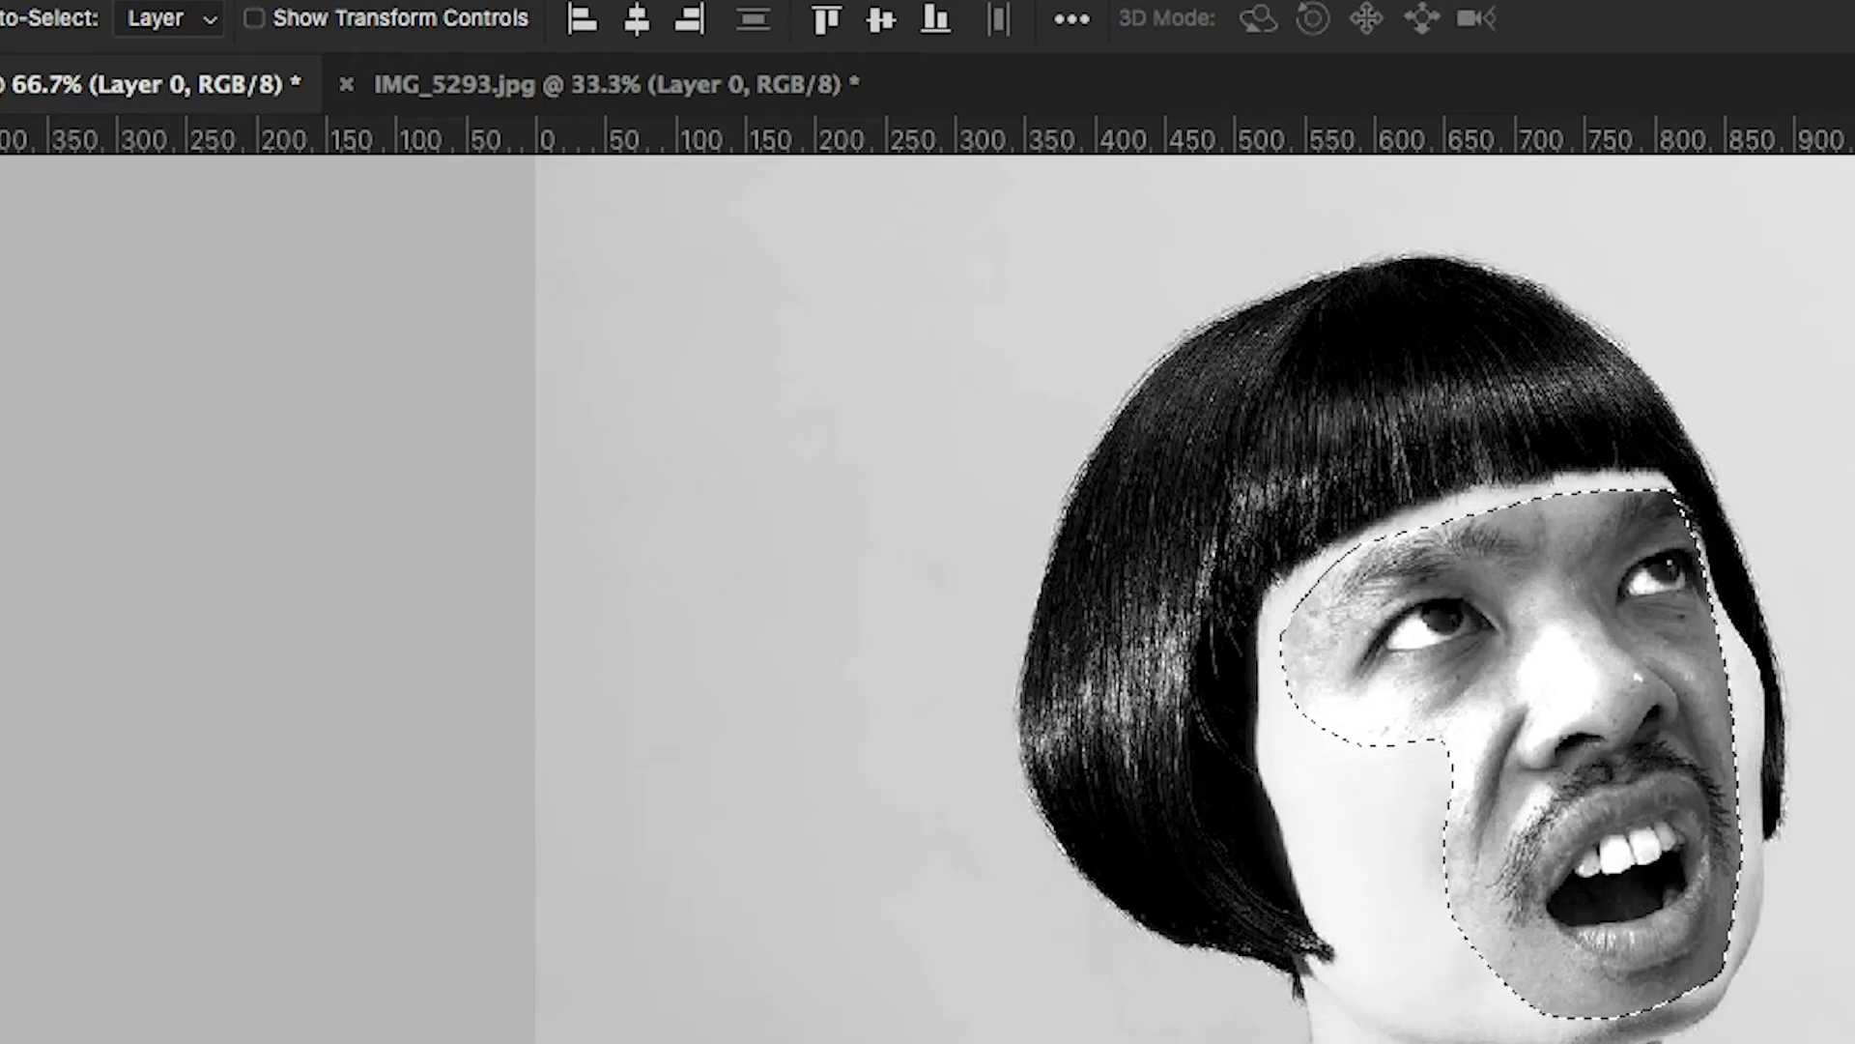
Step: Contract the selection by 10 pixels, hide Layer 1 and make Layer 0 active
left_click(571, 8)
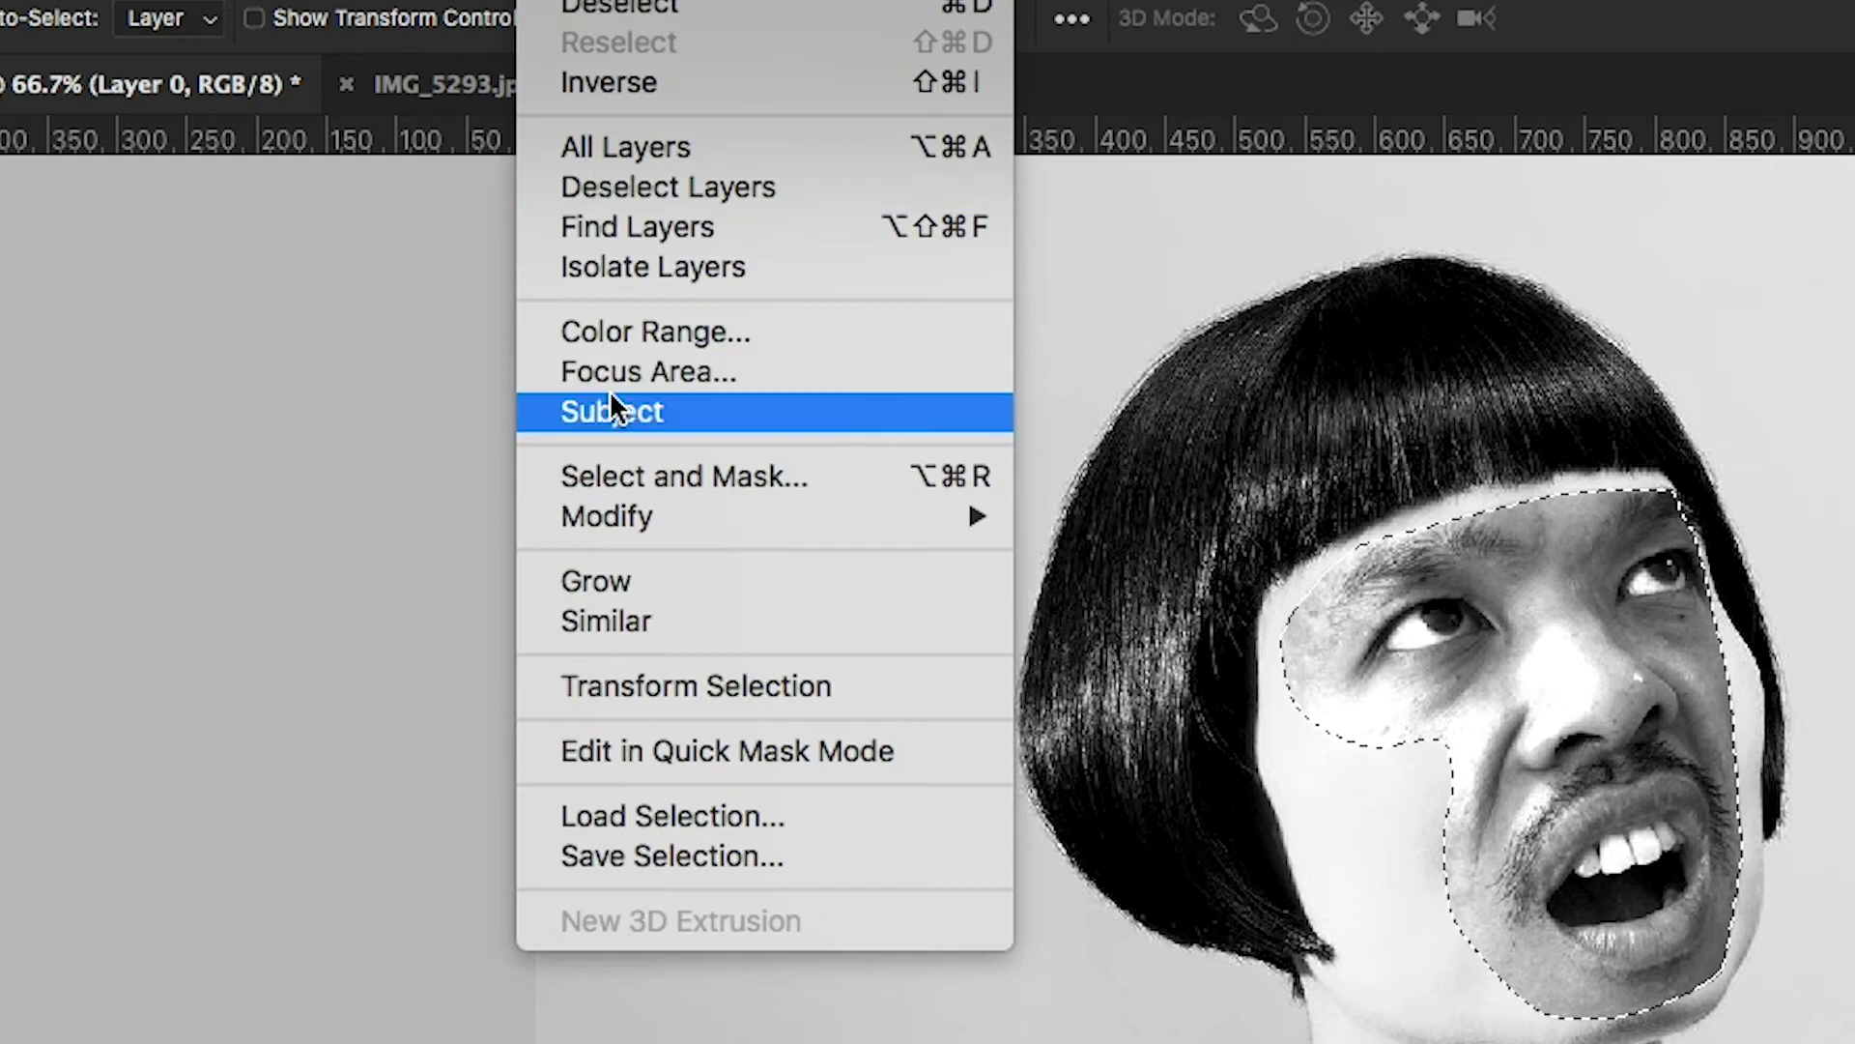
mouse_move(607, 516)
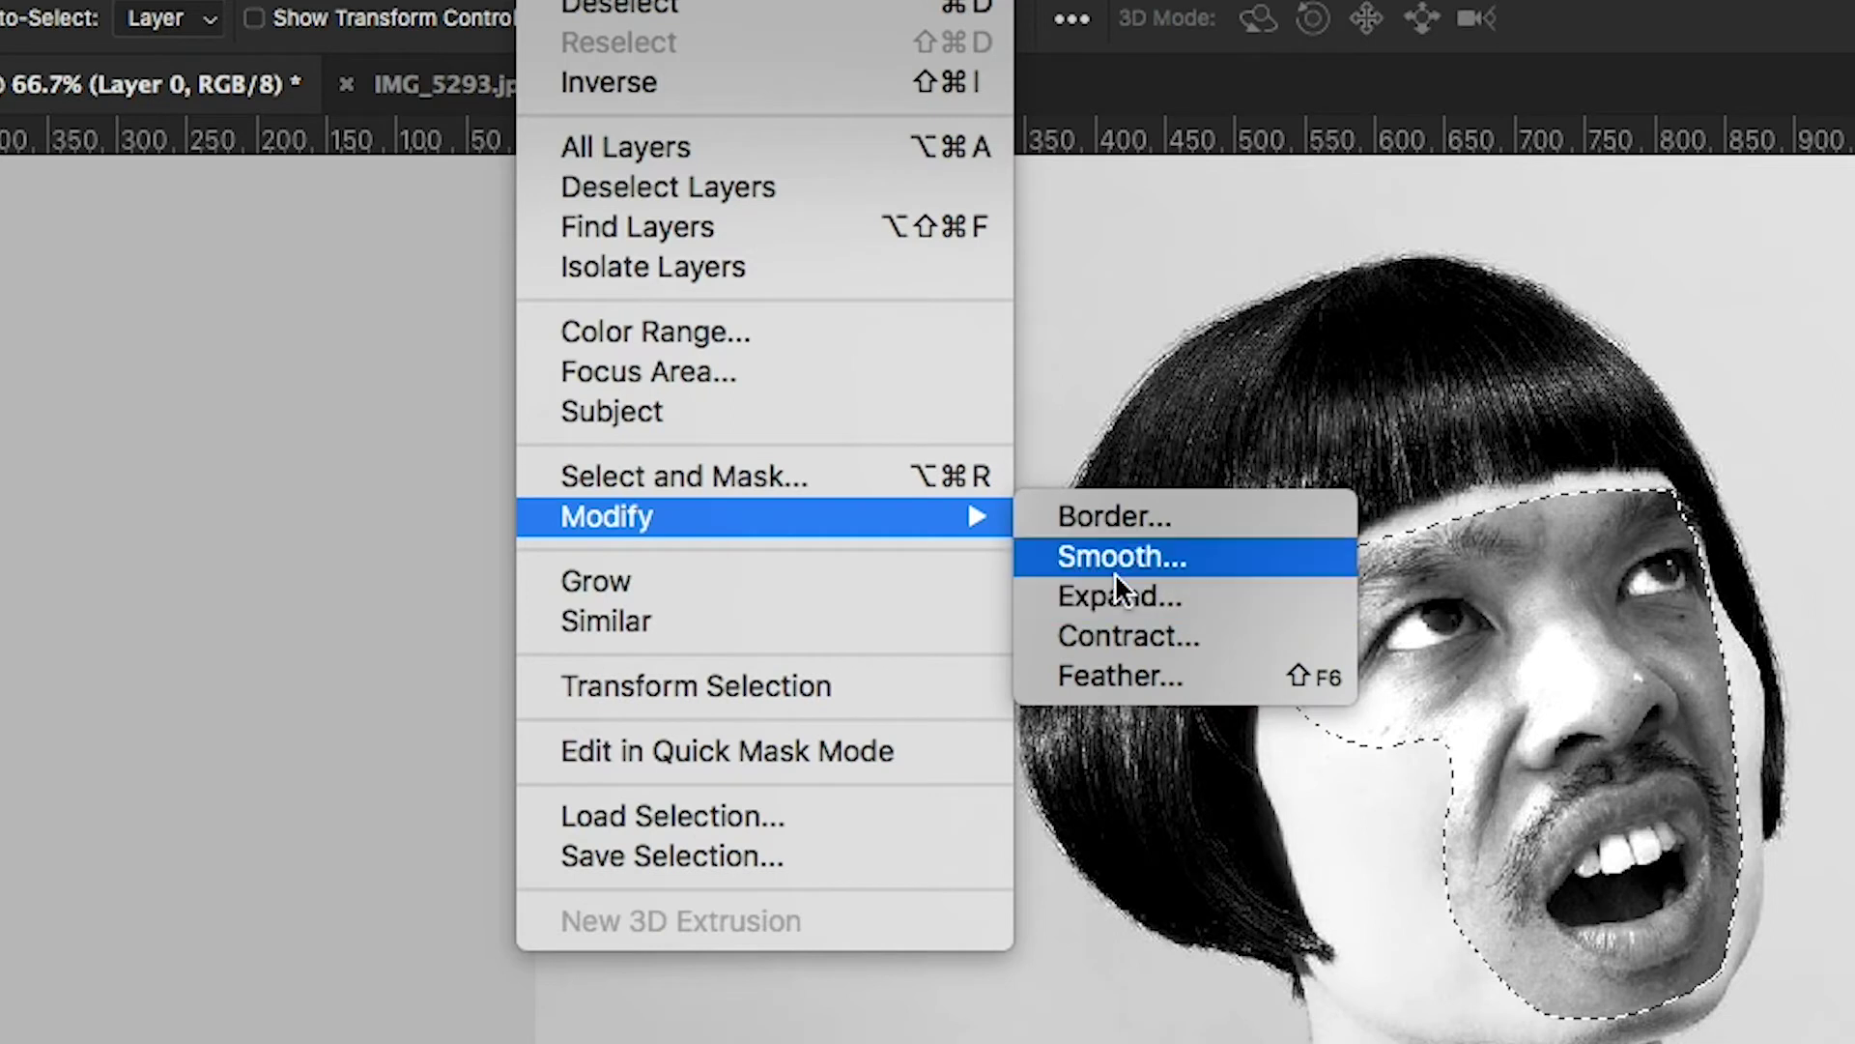
left_click(1134, 636)
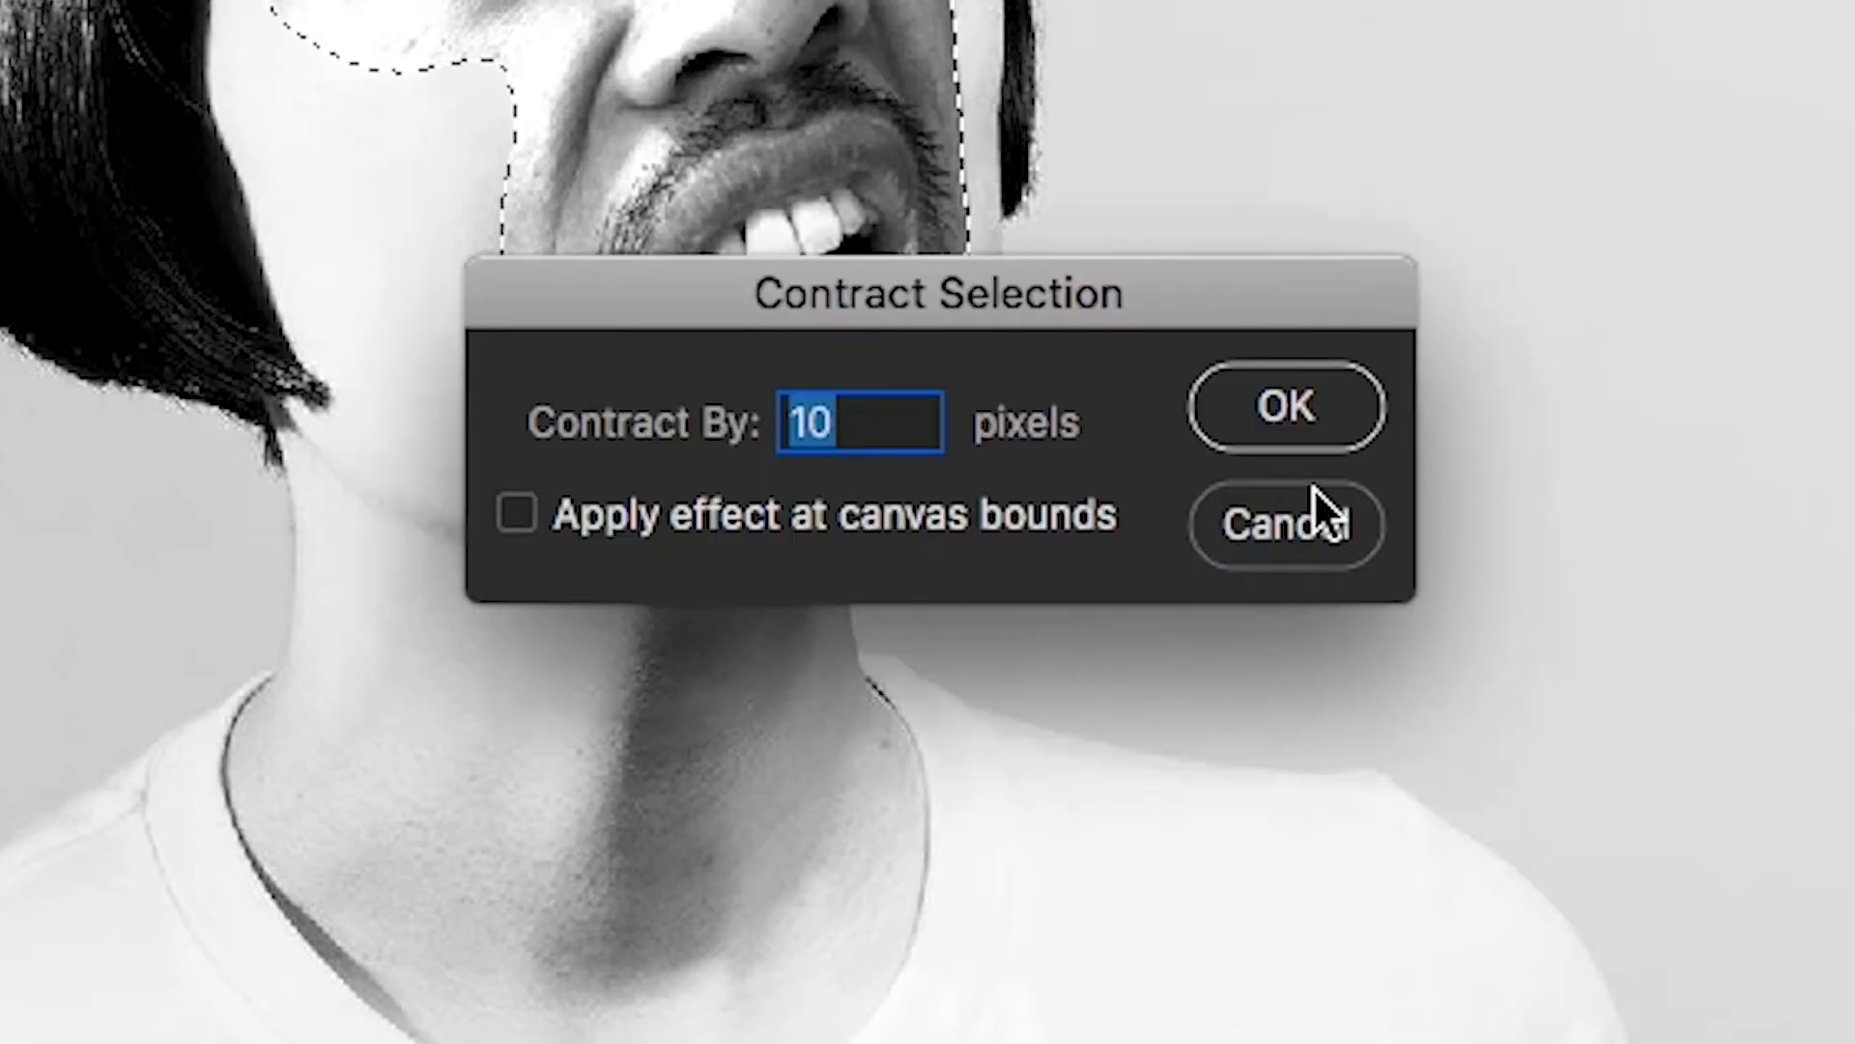
left_click(1310, 440)
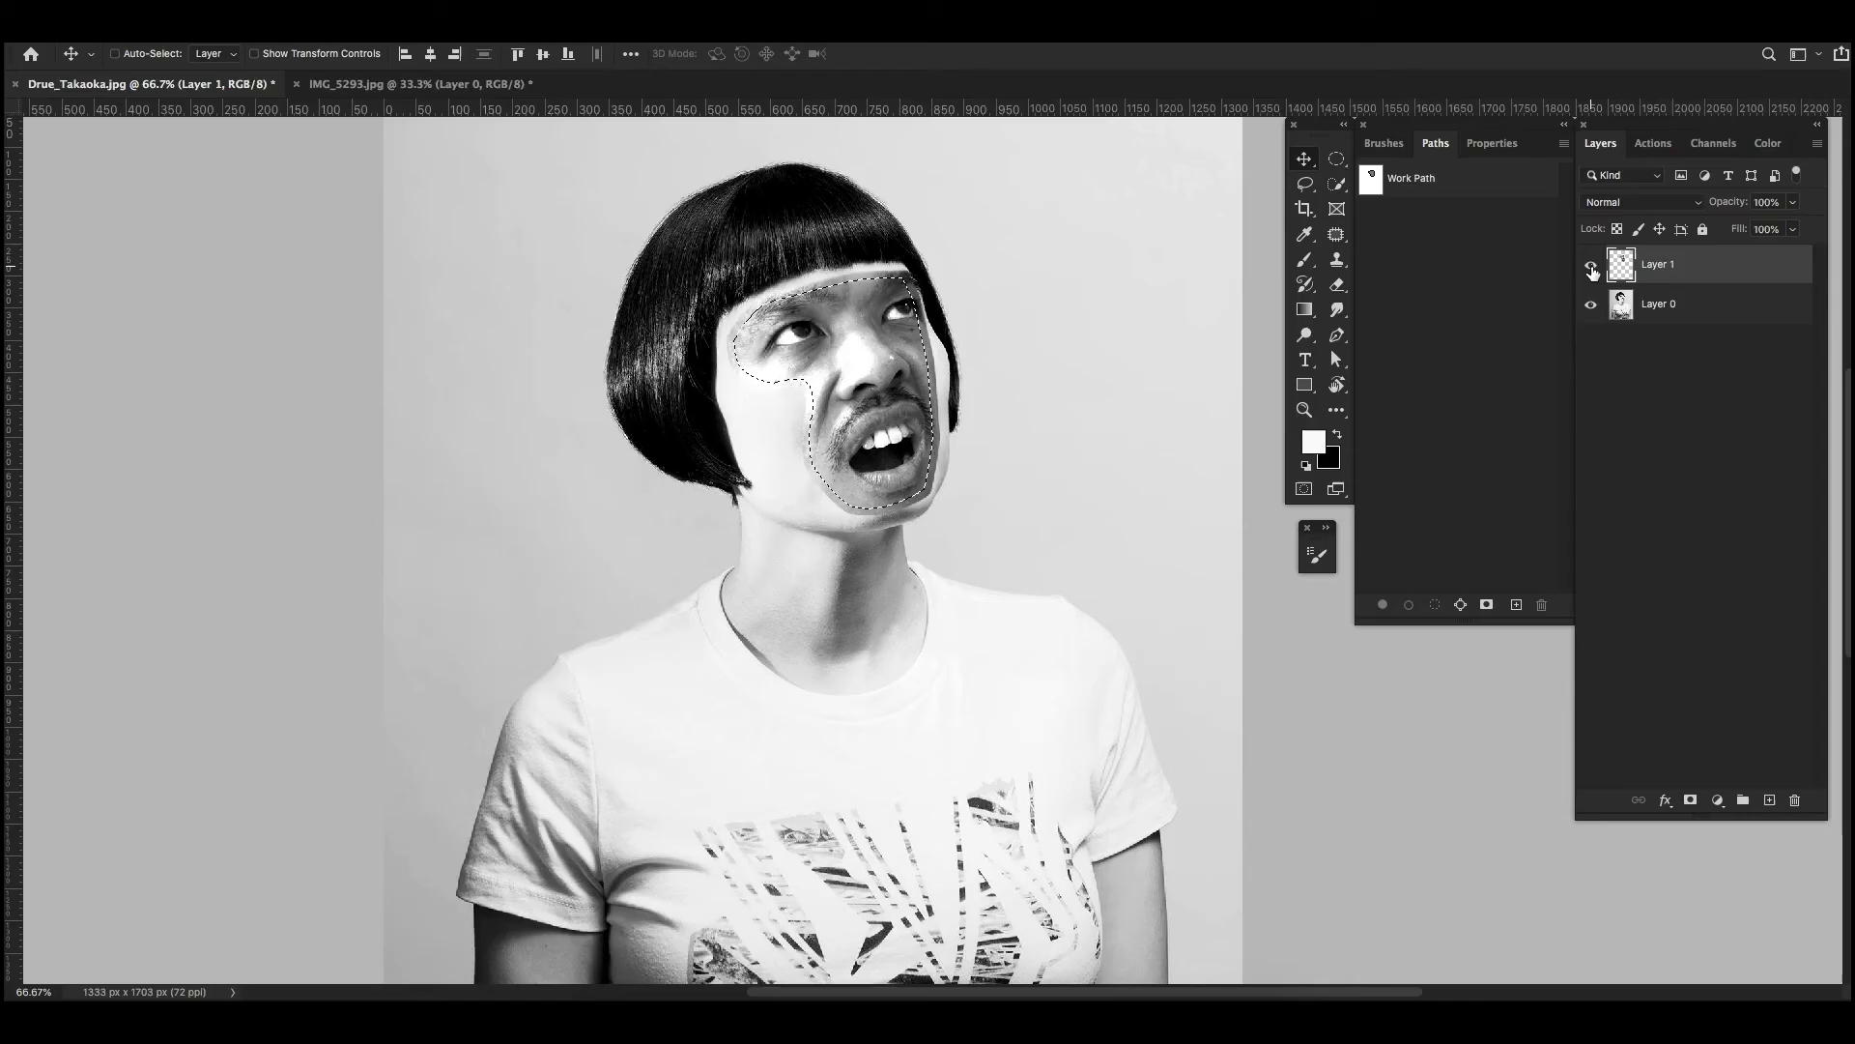
left_click(1591, 263)
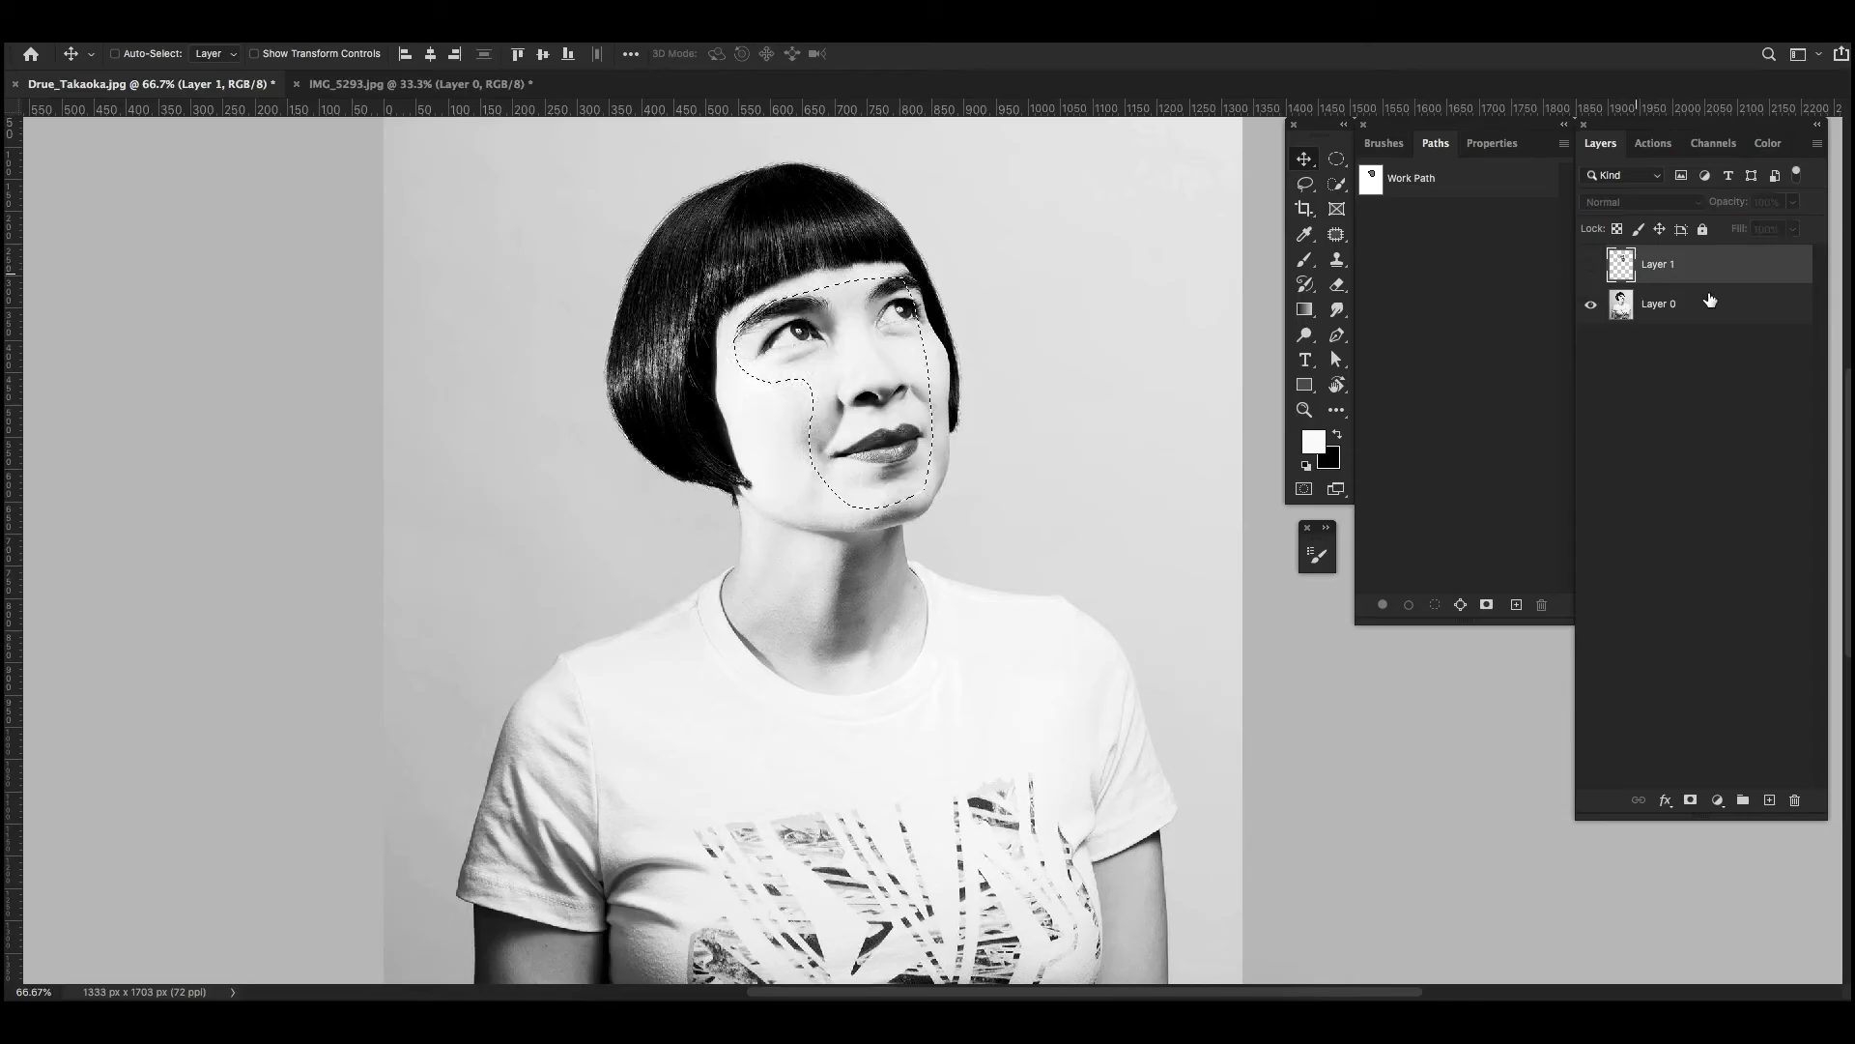
left_click(1768, 318)
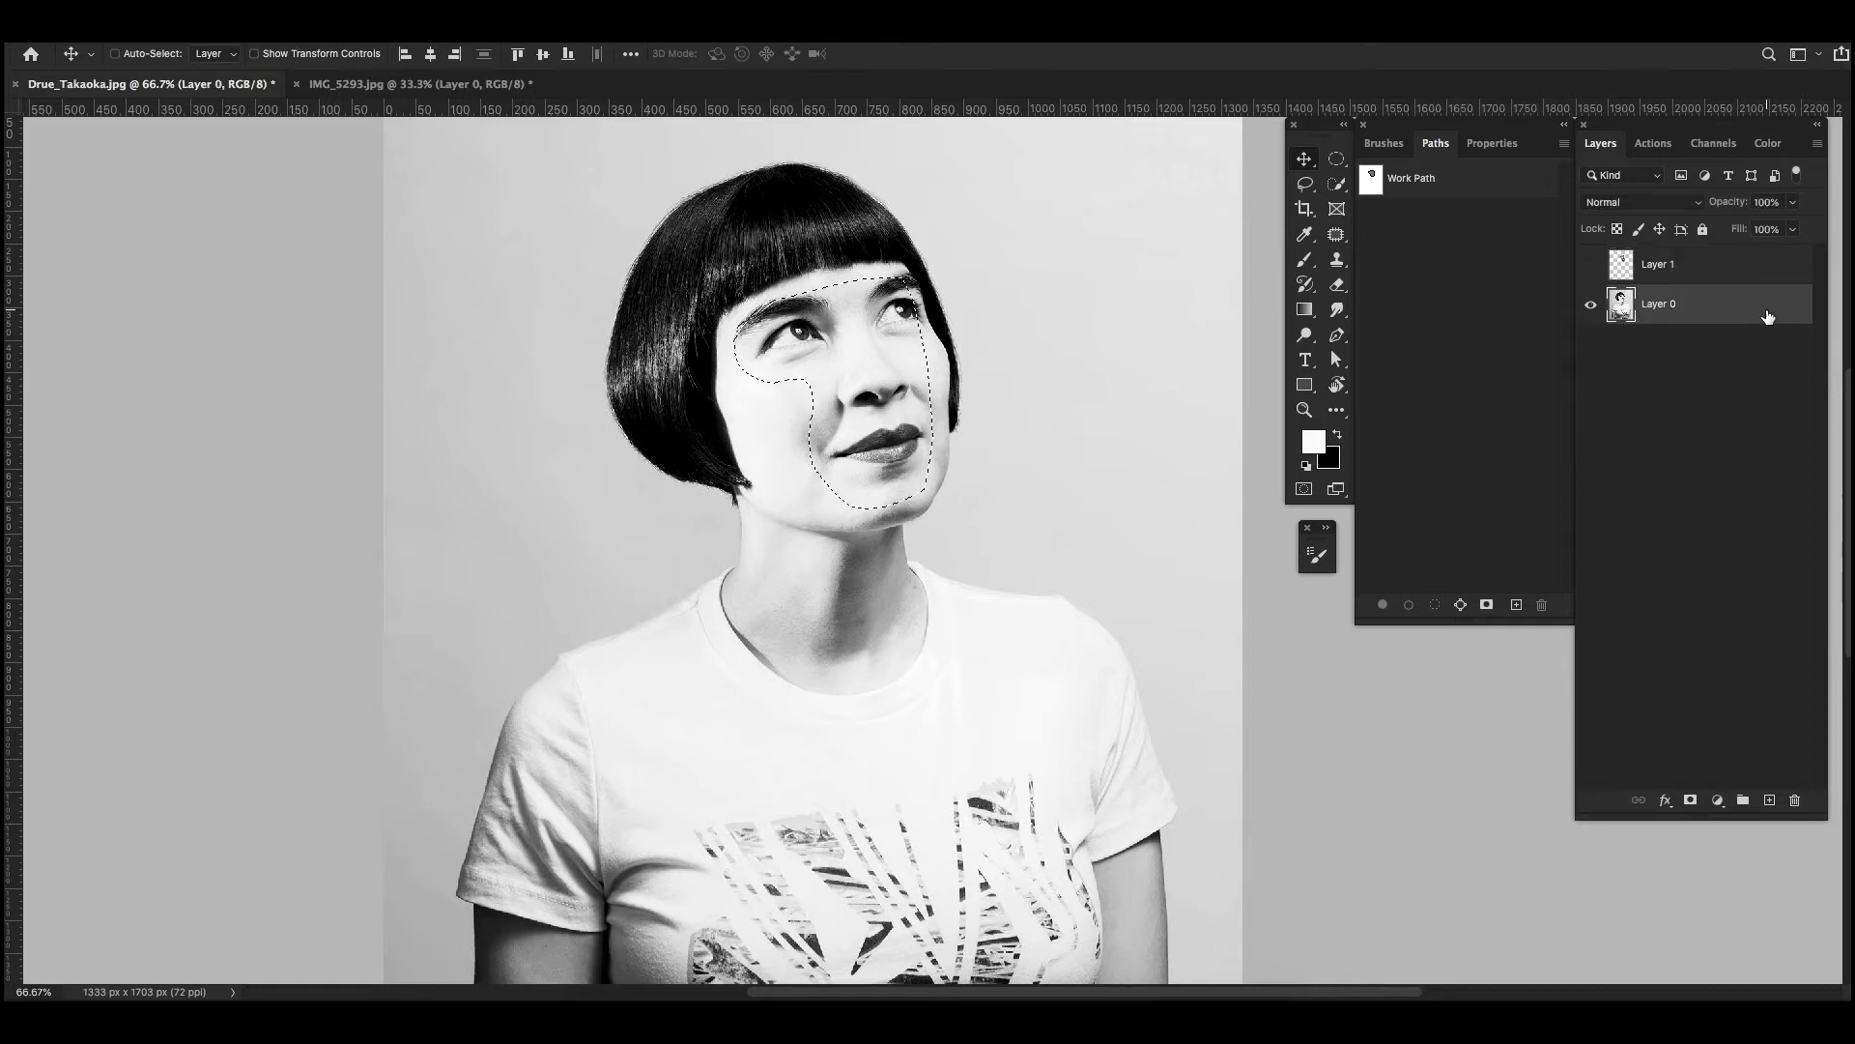
Step: Delete her face inside the selection on Layer 0, deselect, and show Layer 1 again
key("Delete")
key("ctrl+d")
left_click(1590, 263)
Step: Select both layers and apply Edit > Auto-Blend Layers to blend the face in
left_click(1670, 278, "shift")
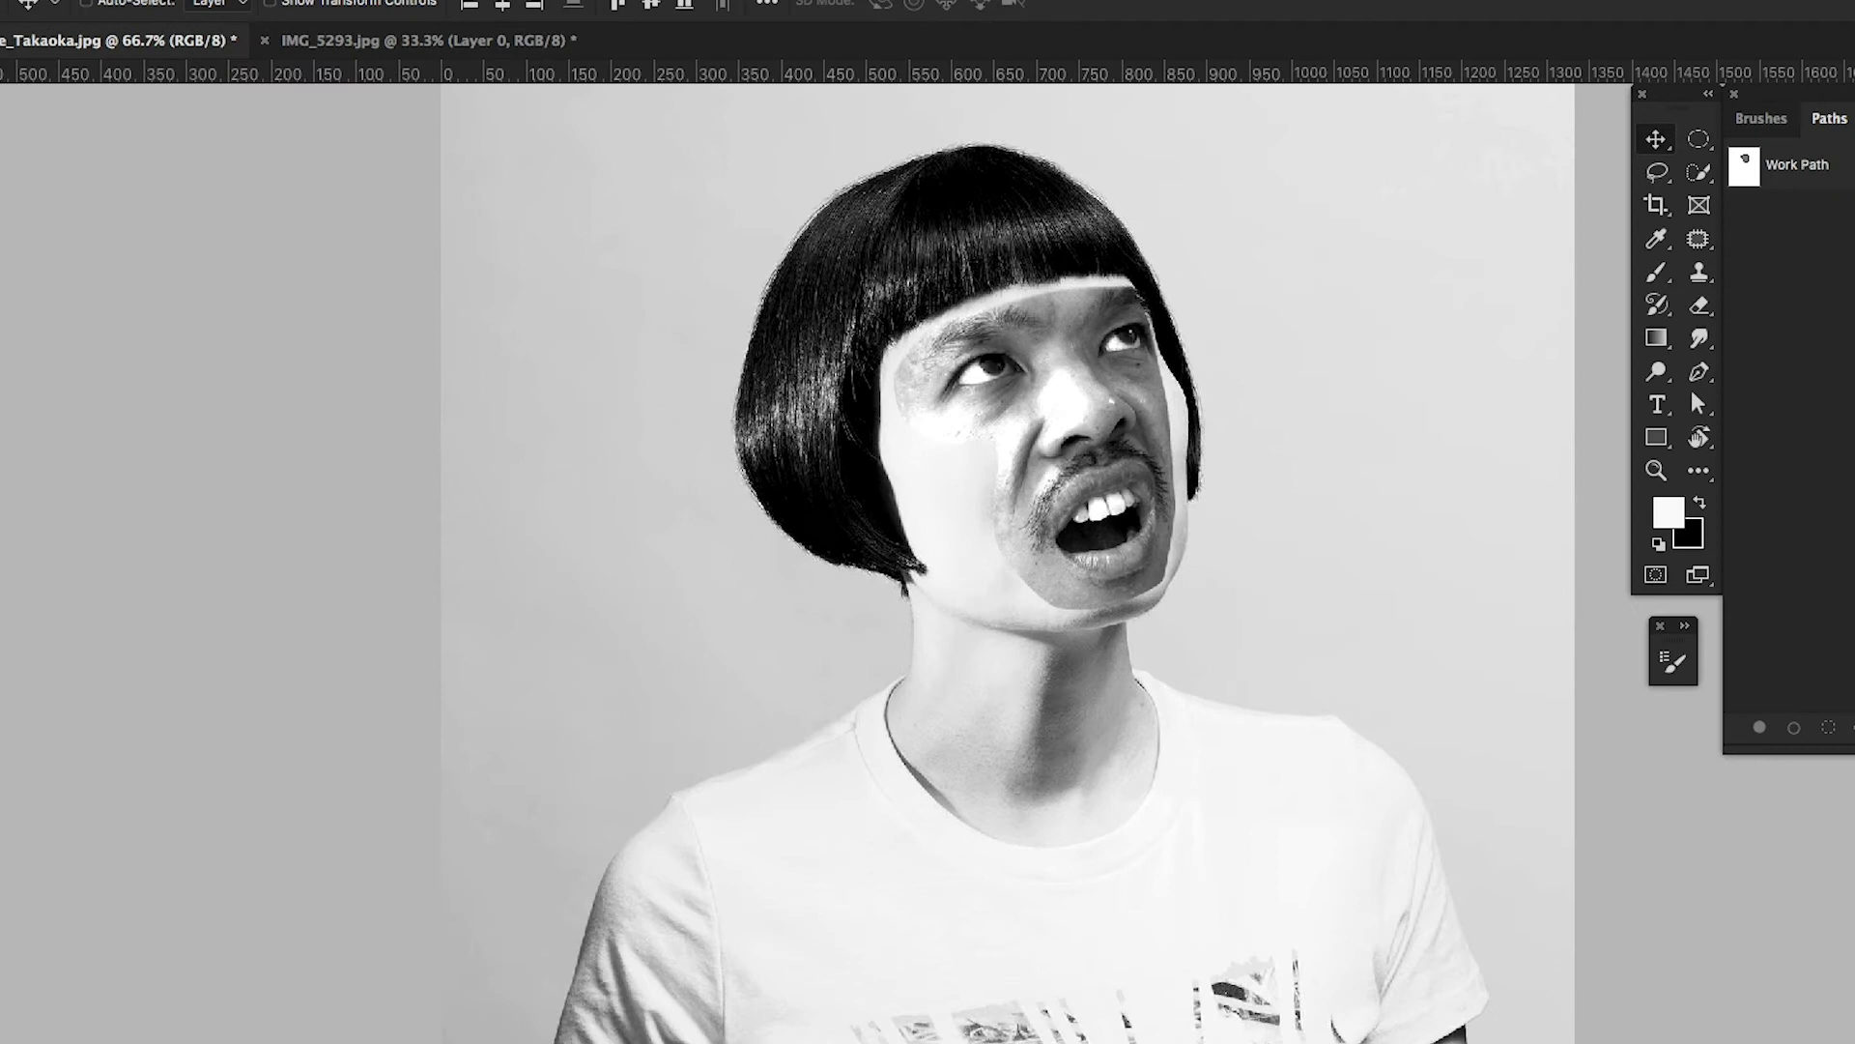
left_click(281, 2)
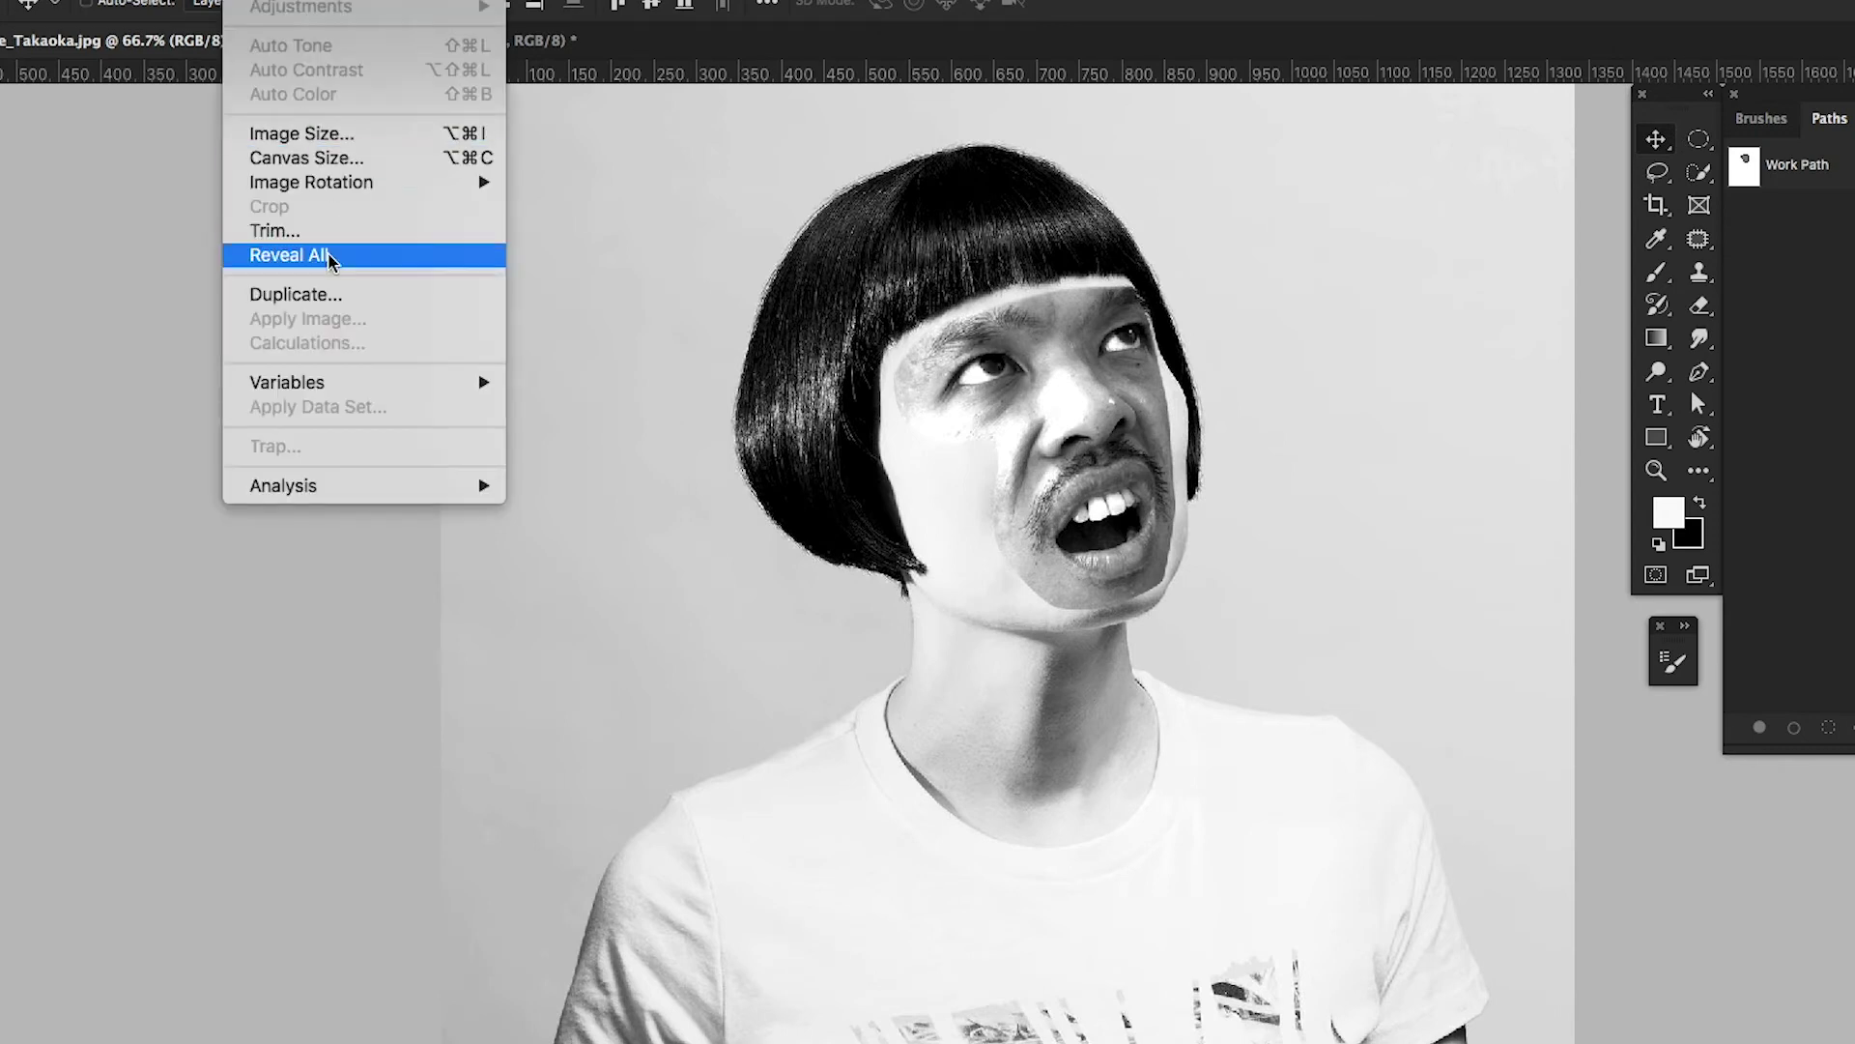
mouse_move(235, 528)
left_click(242, 577)
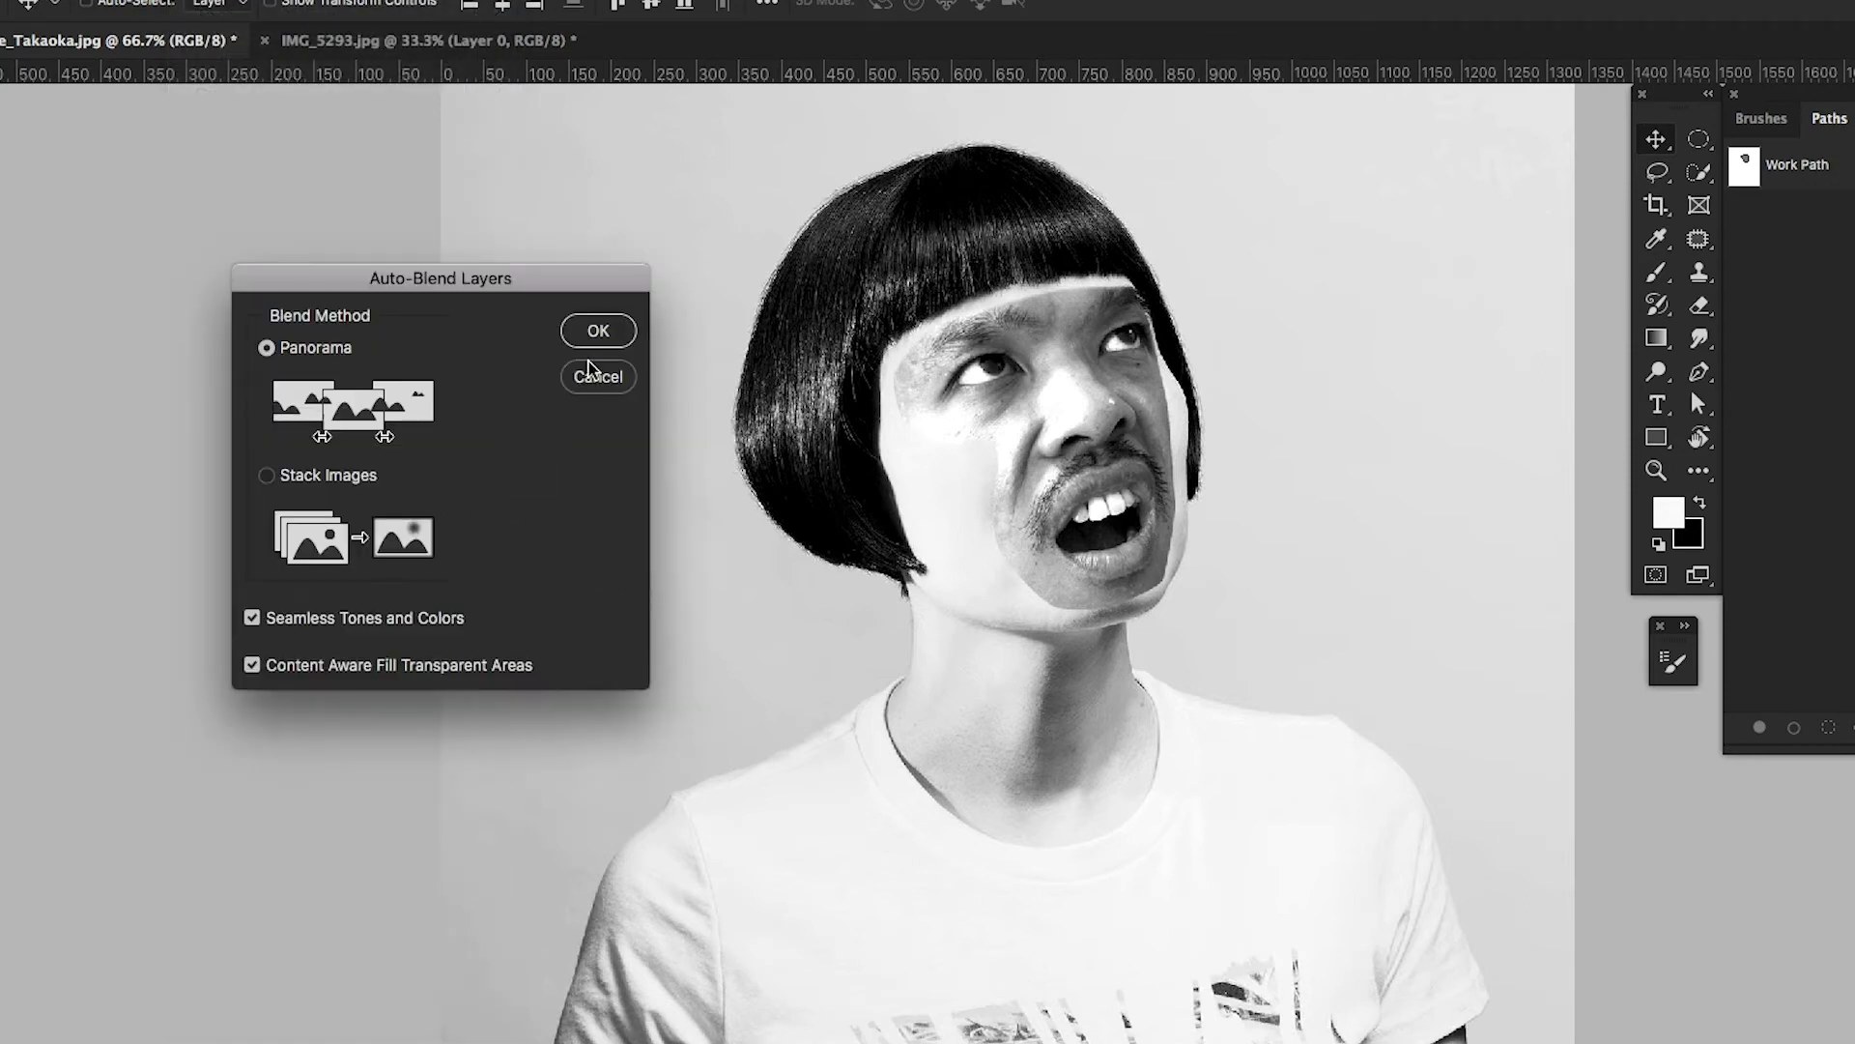
left_click(595, 334)
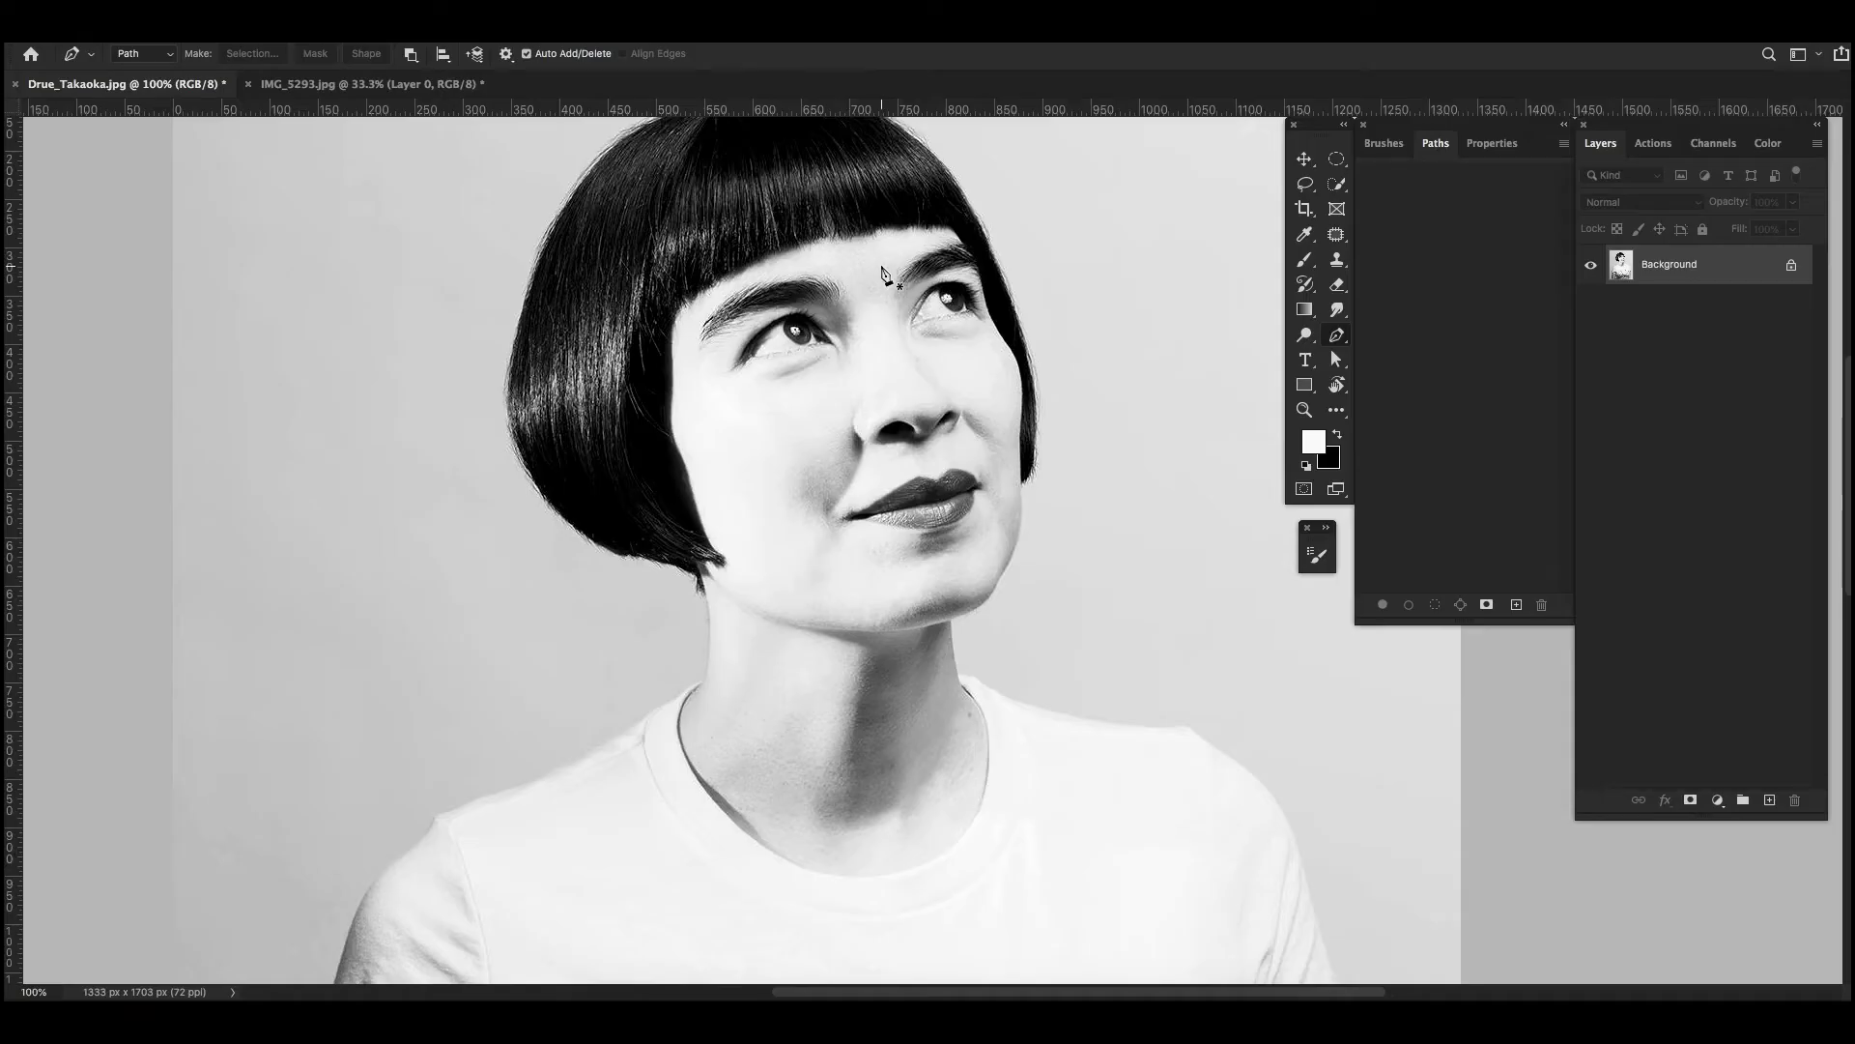
Step: Trace a path from below the bangs down the left temple and cheek to the jaw
left_click_drag(880, 242, 853, 243)
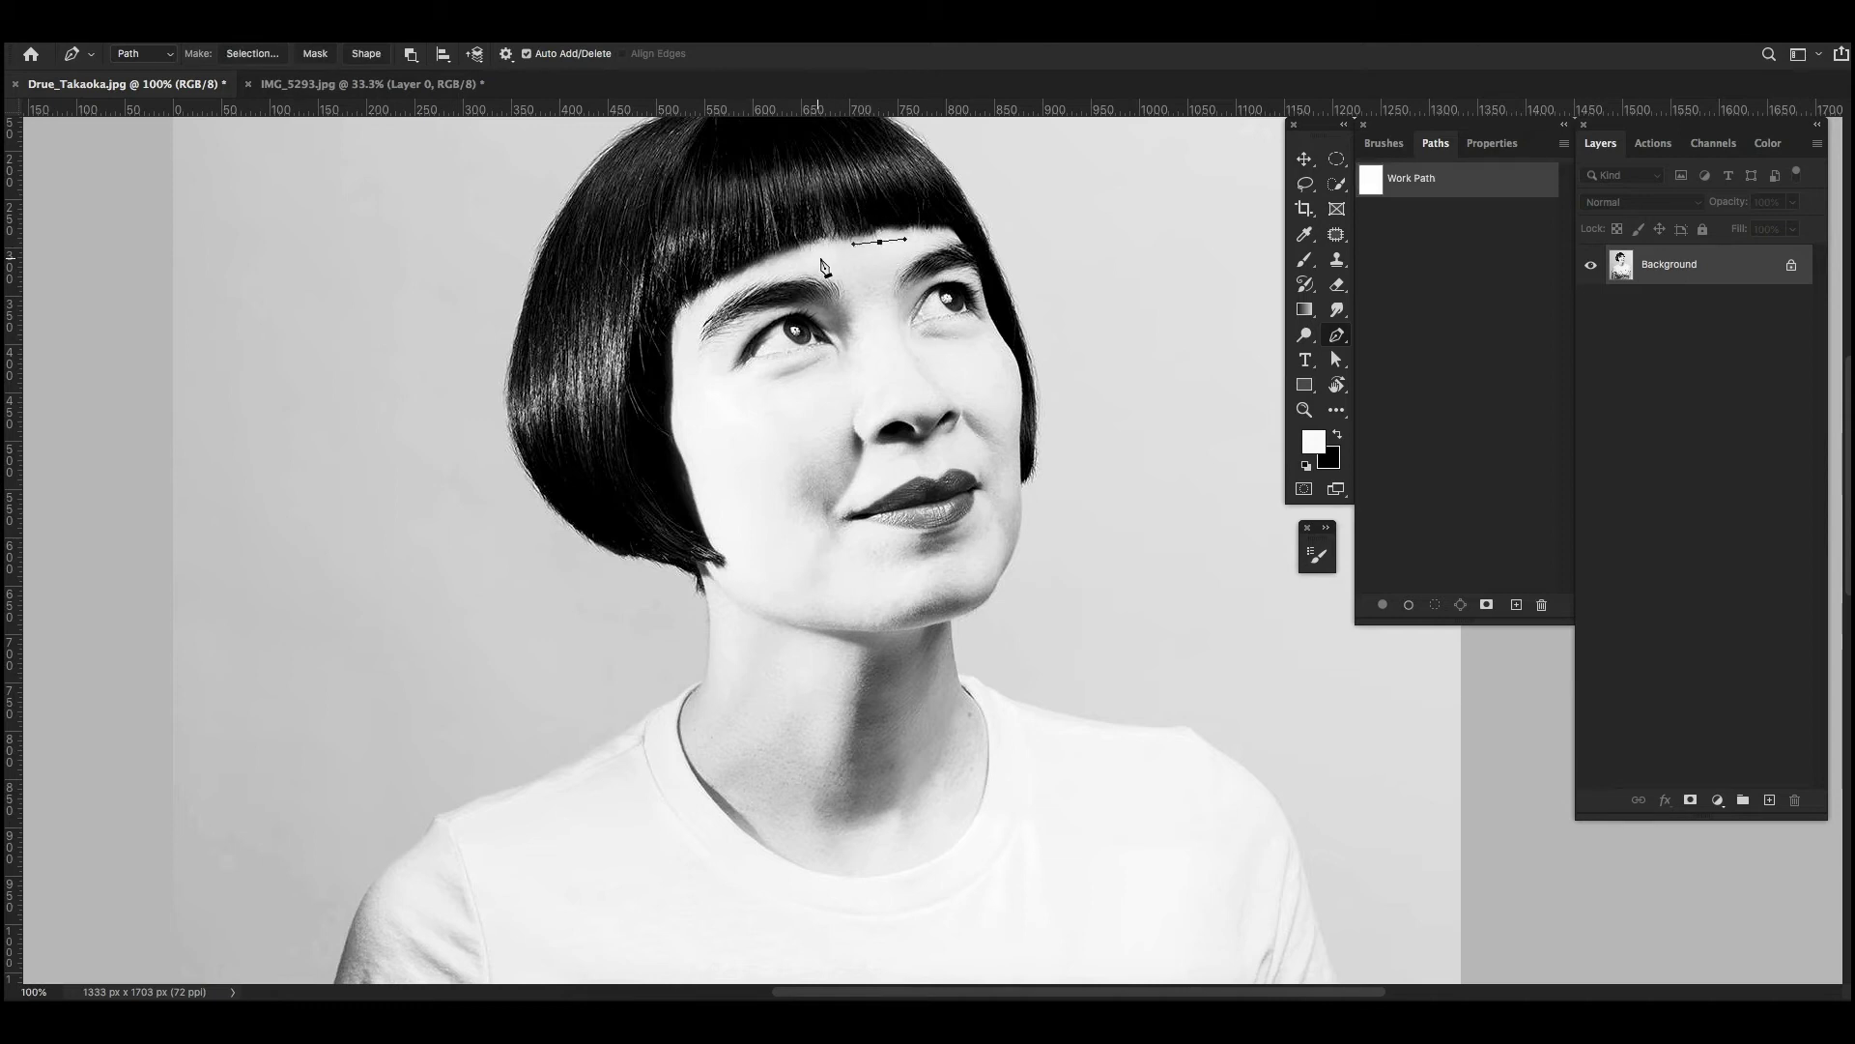
key("ctrl+z")
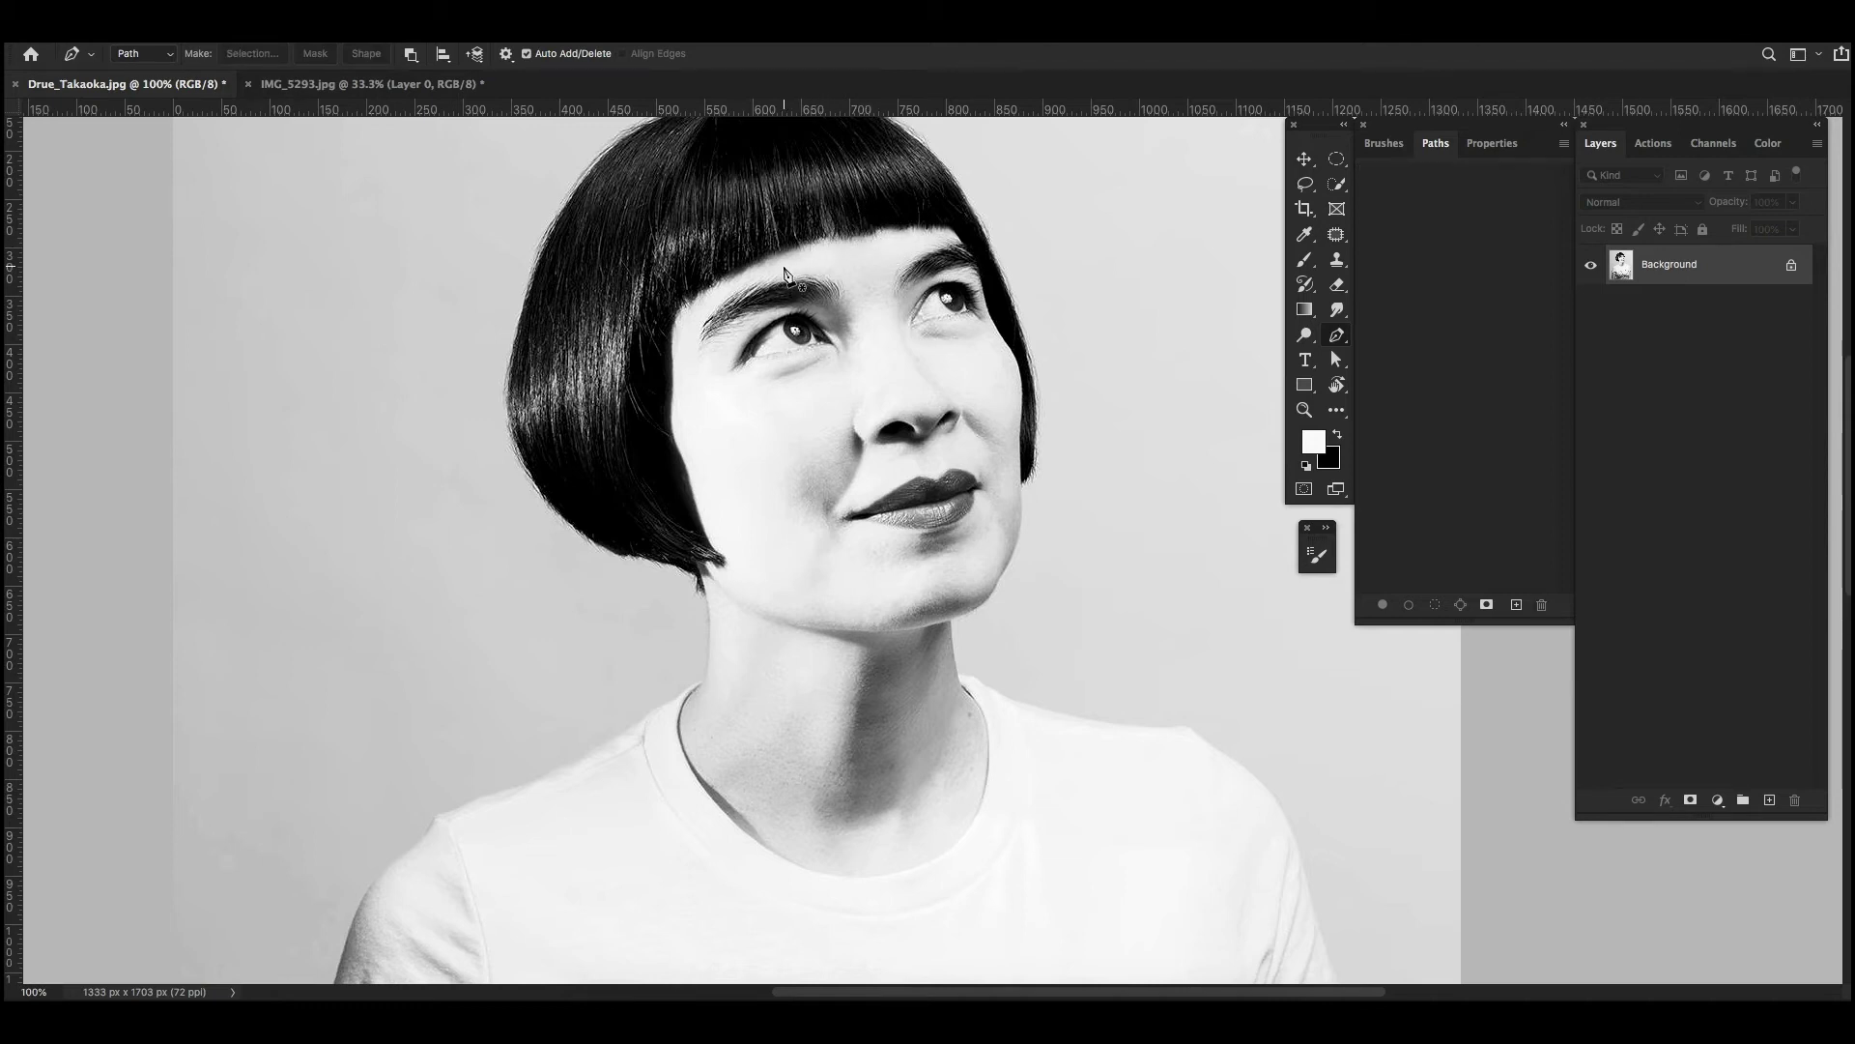
left_click(875, 251)
left_click(808, 262)
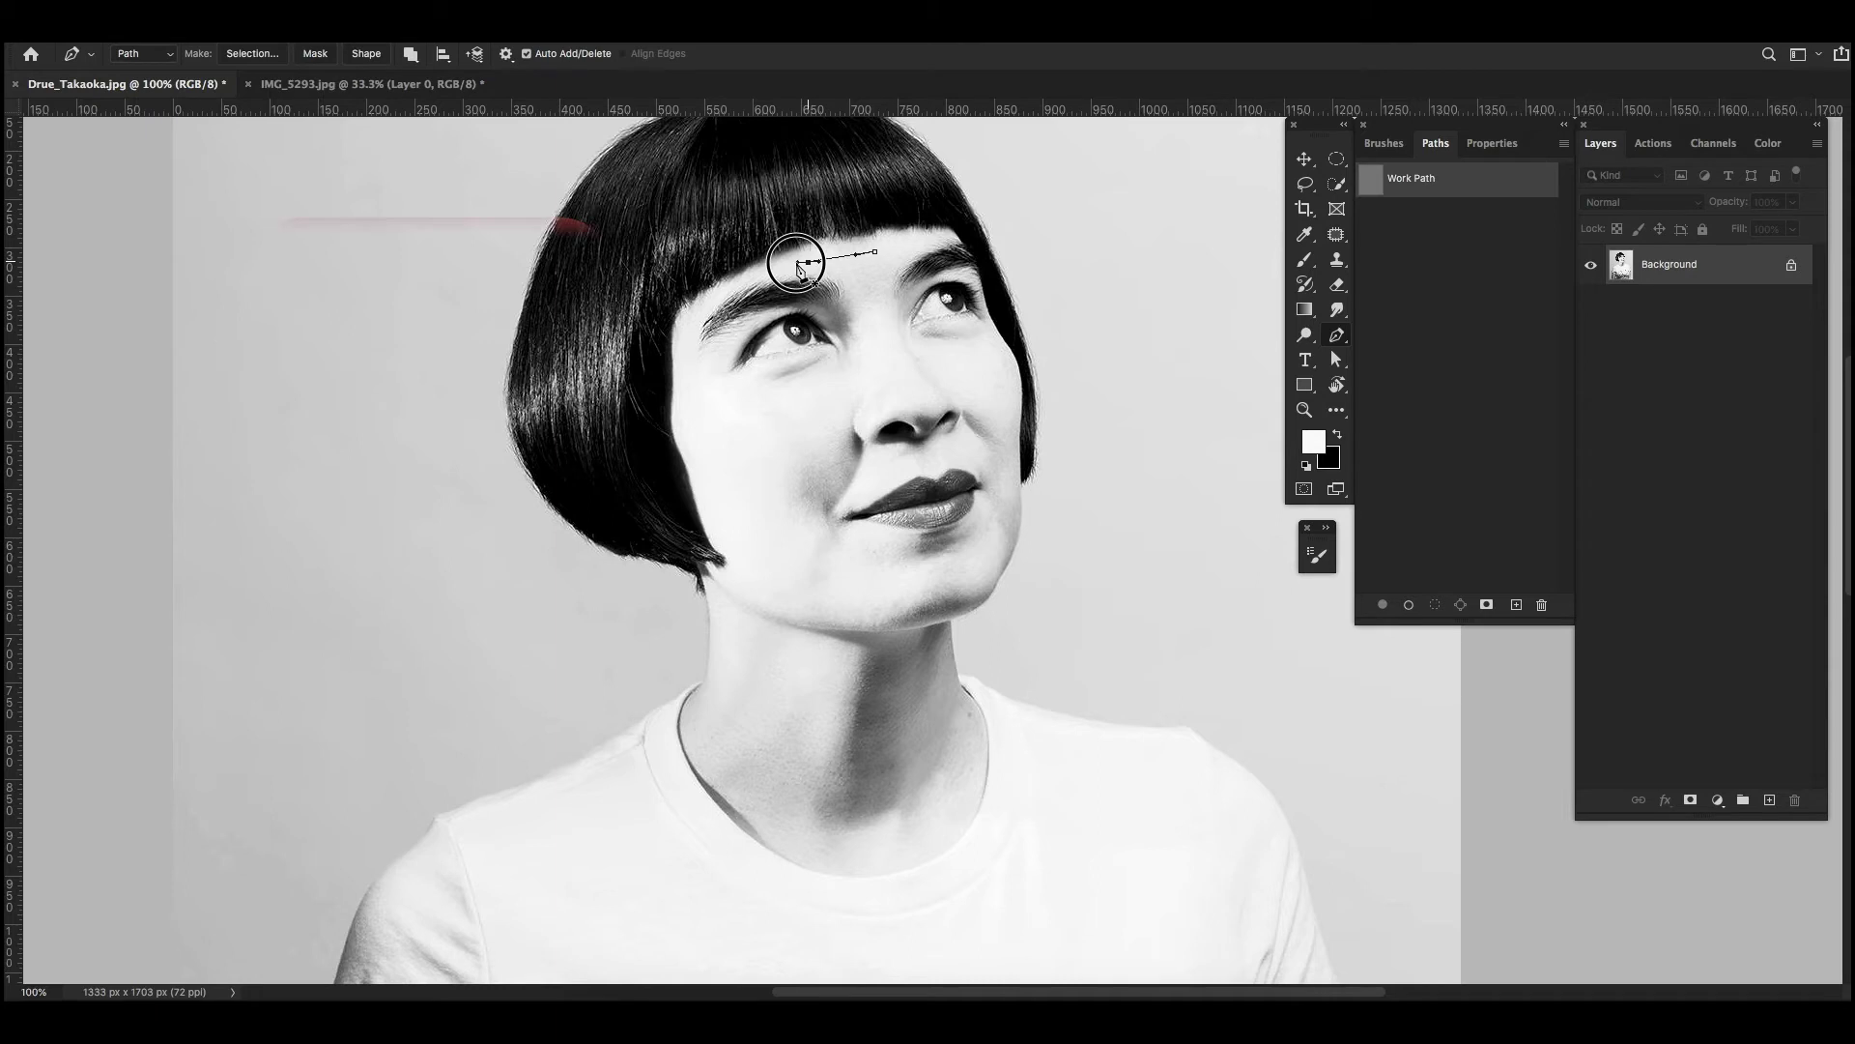
left_click(729, 288)
left_click(686, 339)
left_click_drag(704, 386, 720, 392)
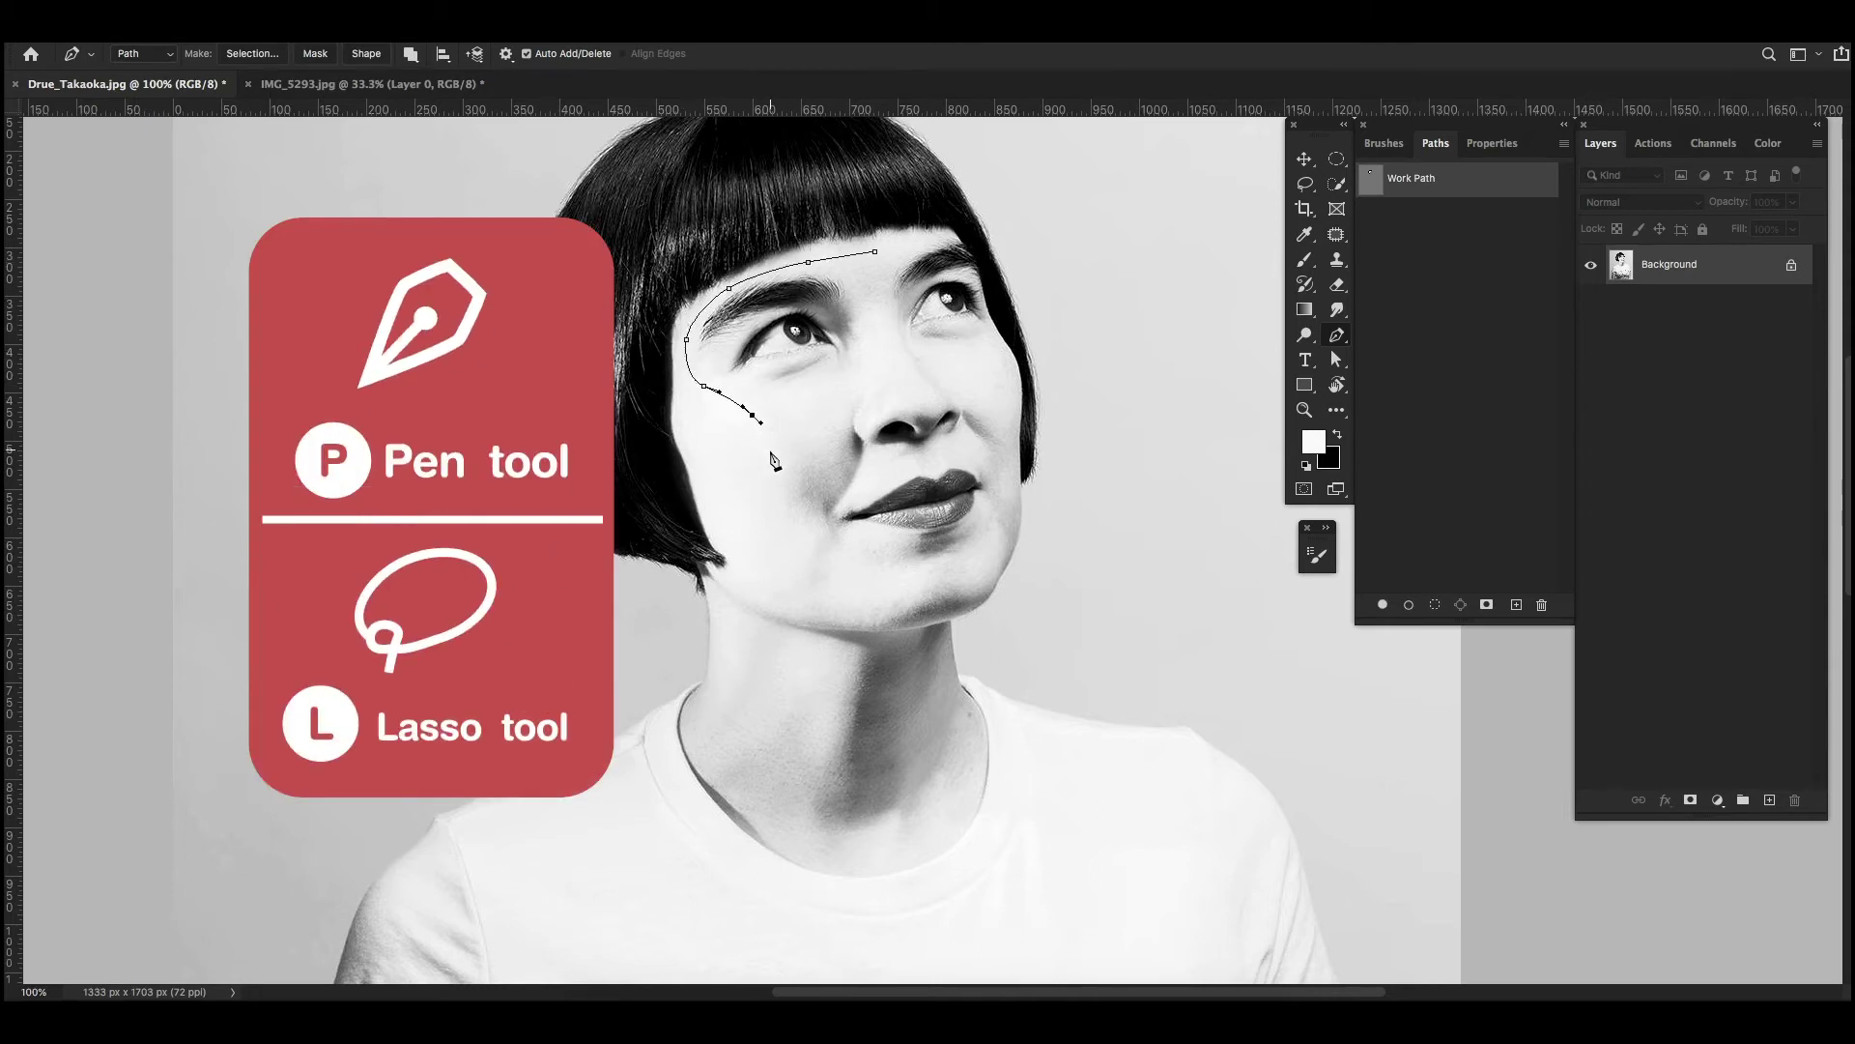
left_click_drag(995, 562, 1003, 540)
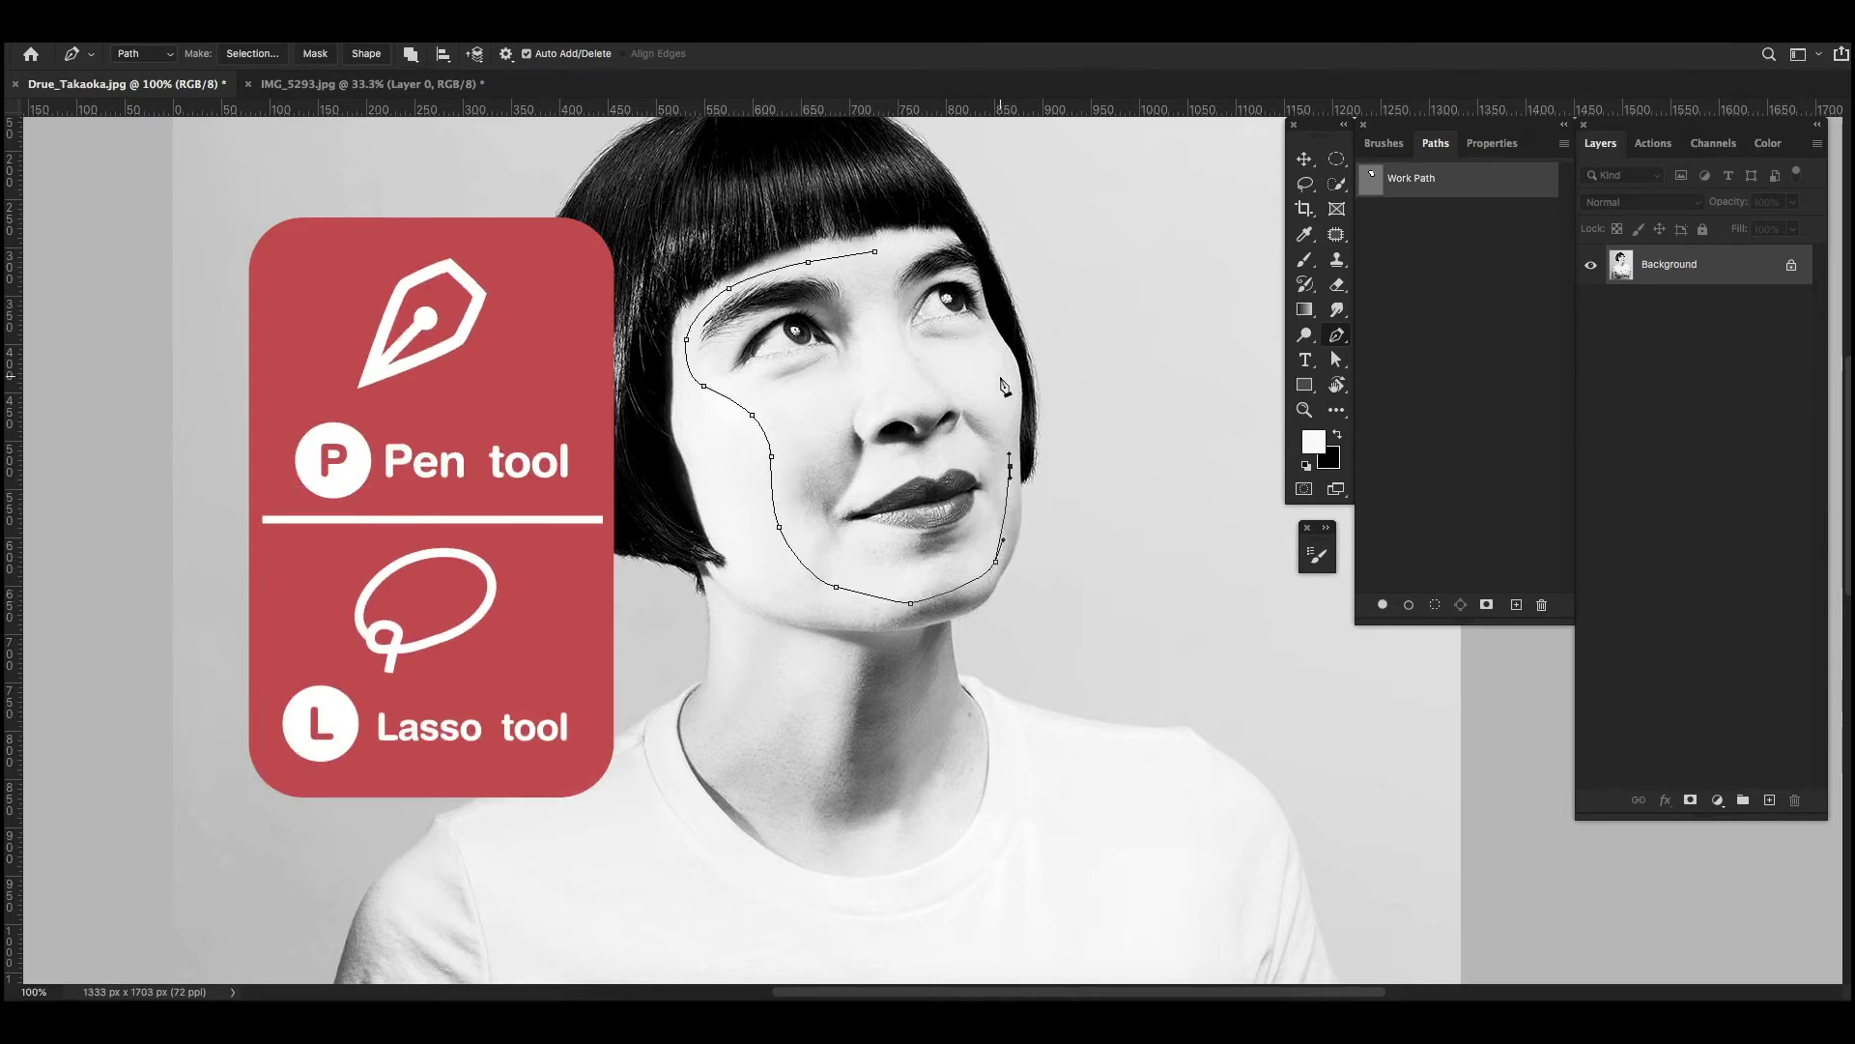
Step: Continue the path up the right cheek and temple, close it, and load it as a selection
key("ctrl+plus")
scroll(1014, 392, "up", 3)
left_click(1071, 440)
left_click(1039, 369)
left_click(1007, 273)
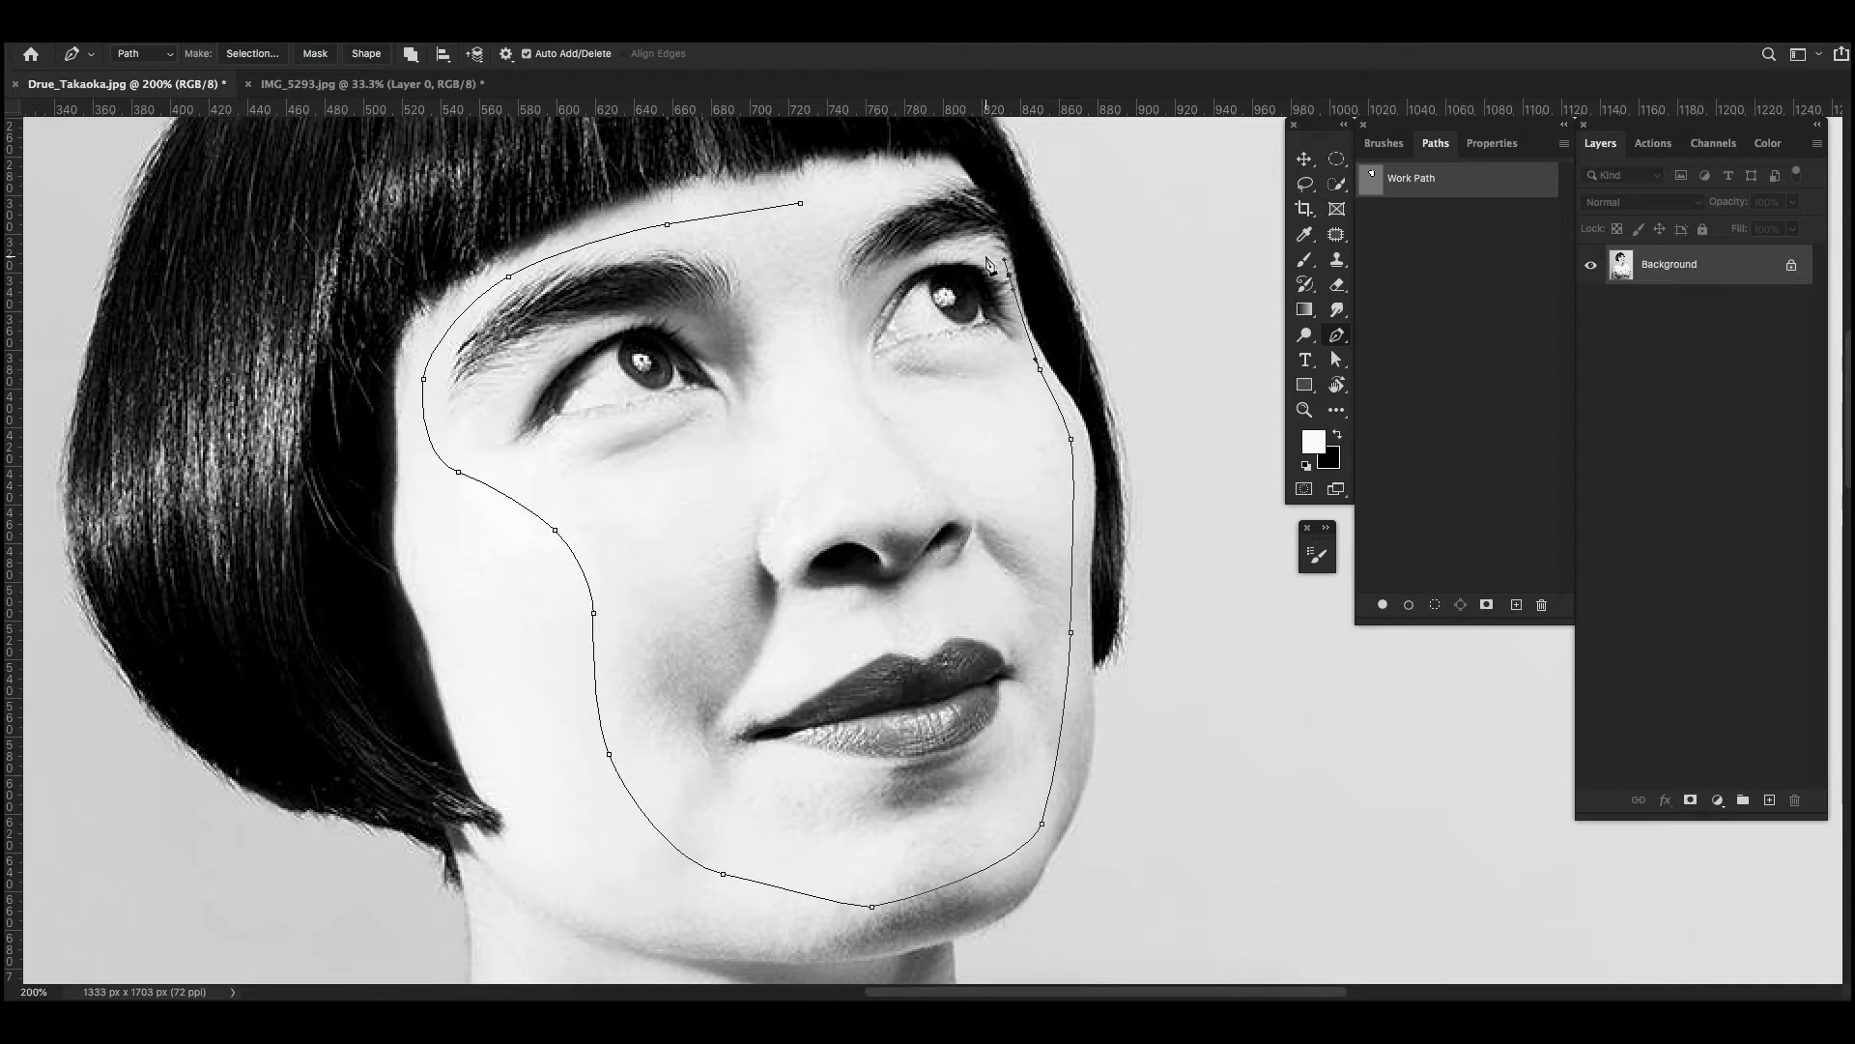
left_click_drag(1005, 237, 999, 224)
left_click(800, 203)
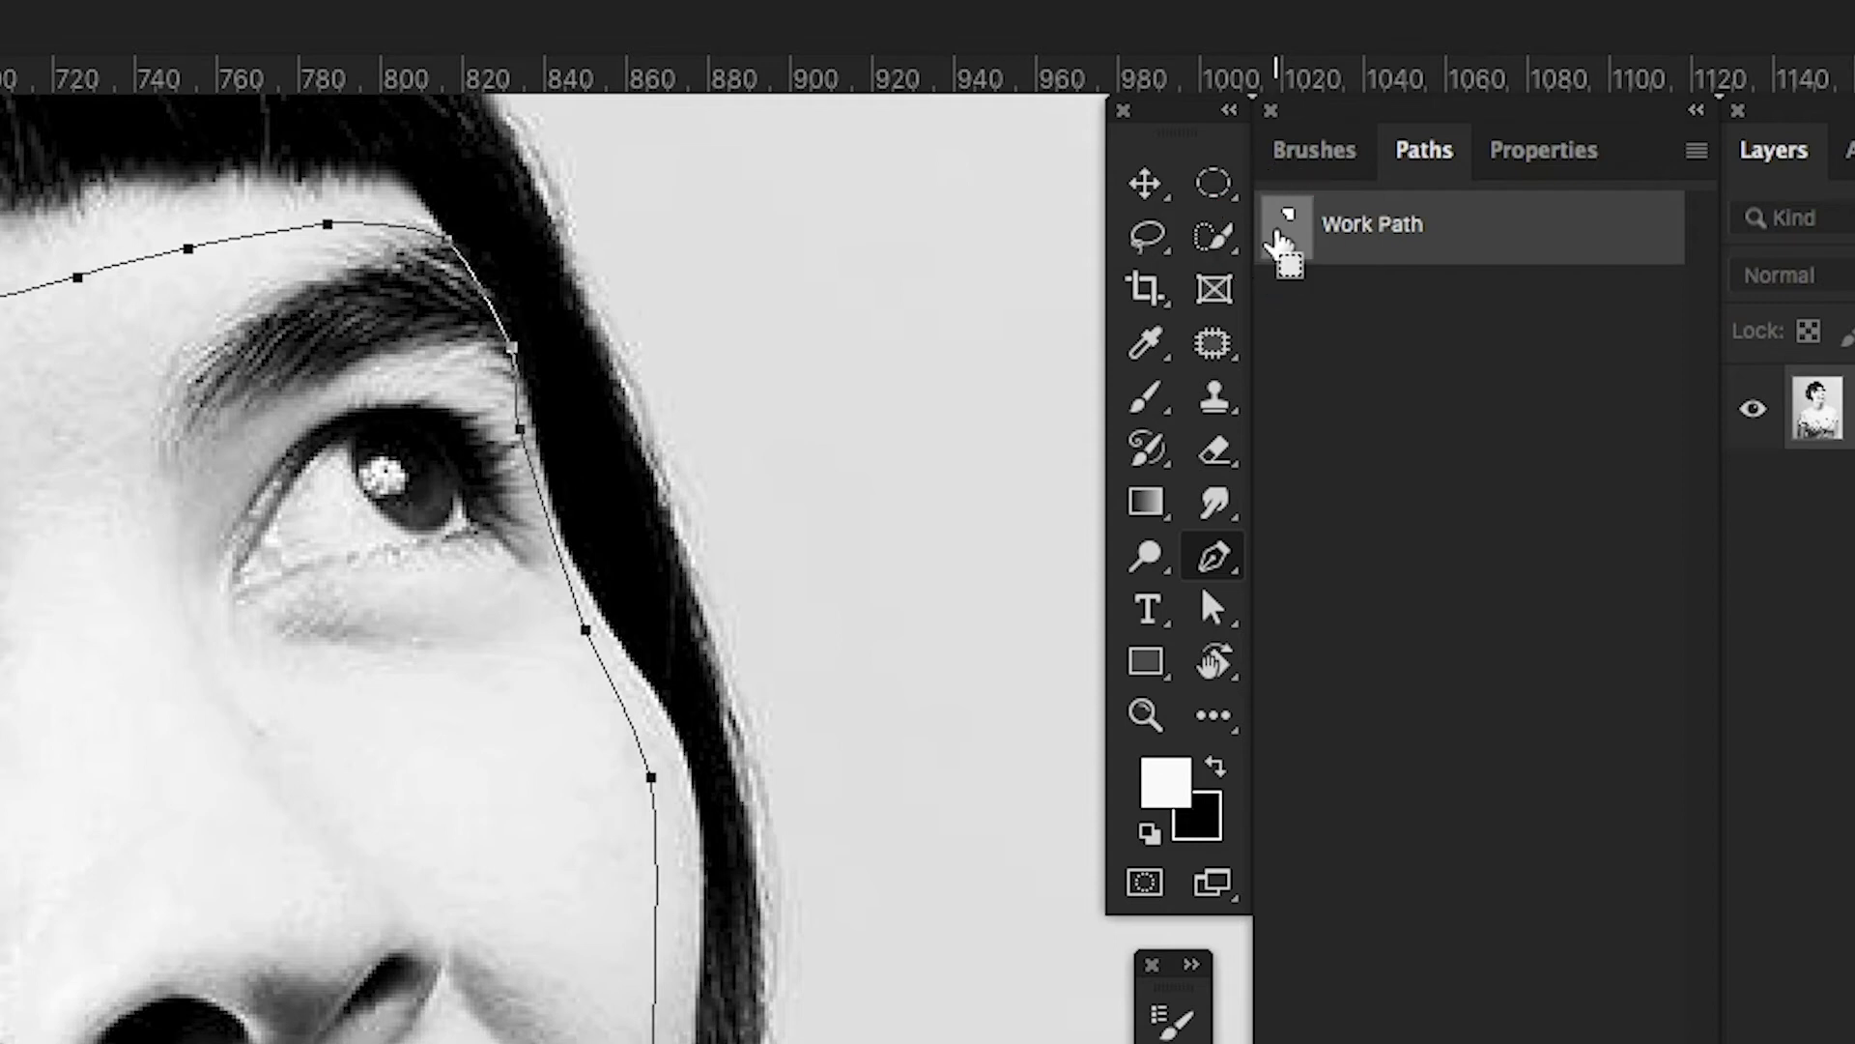
left_click(1281, 242, "ctrl")
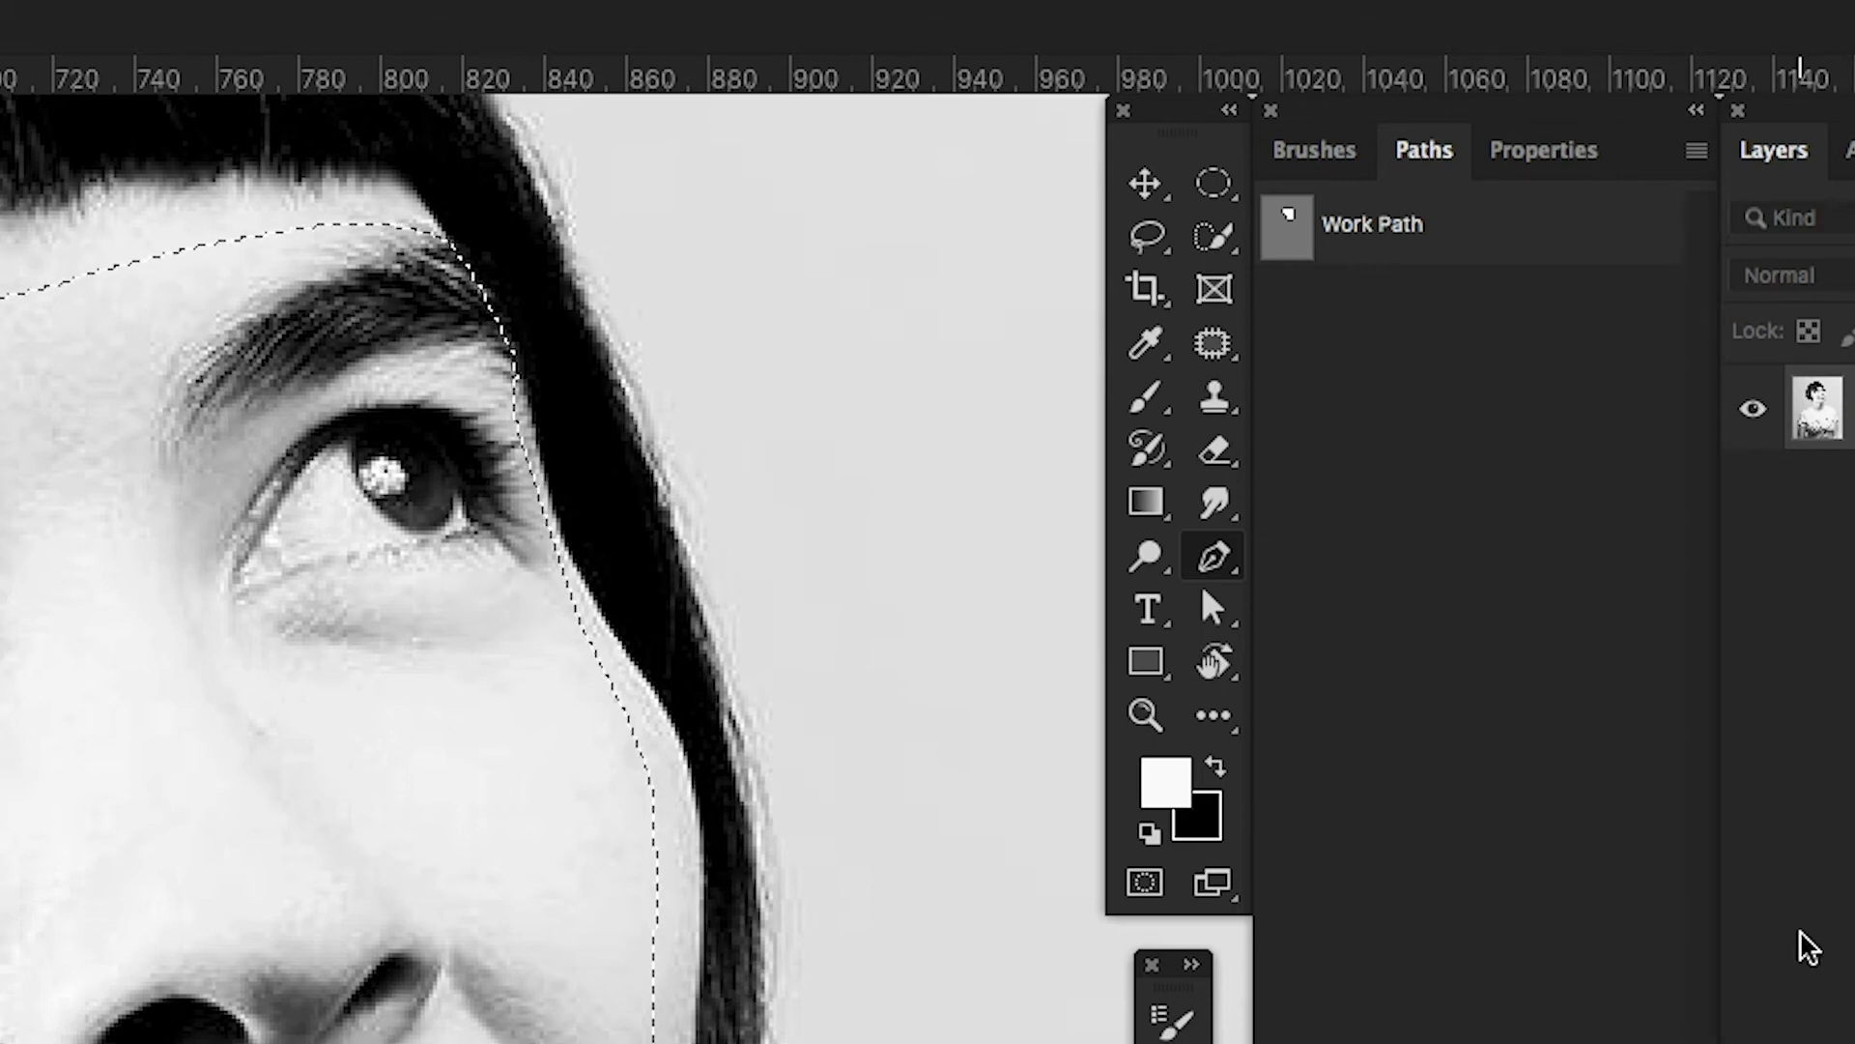
Step: Sample a skin colour, add a new layer, and fill the face selection with it
key("i")
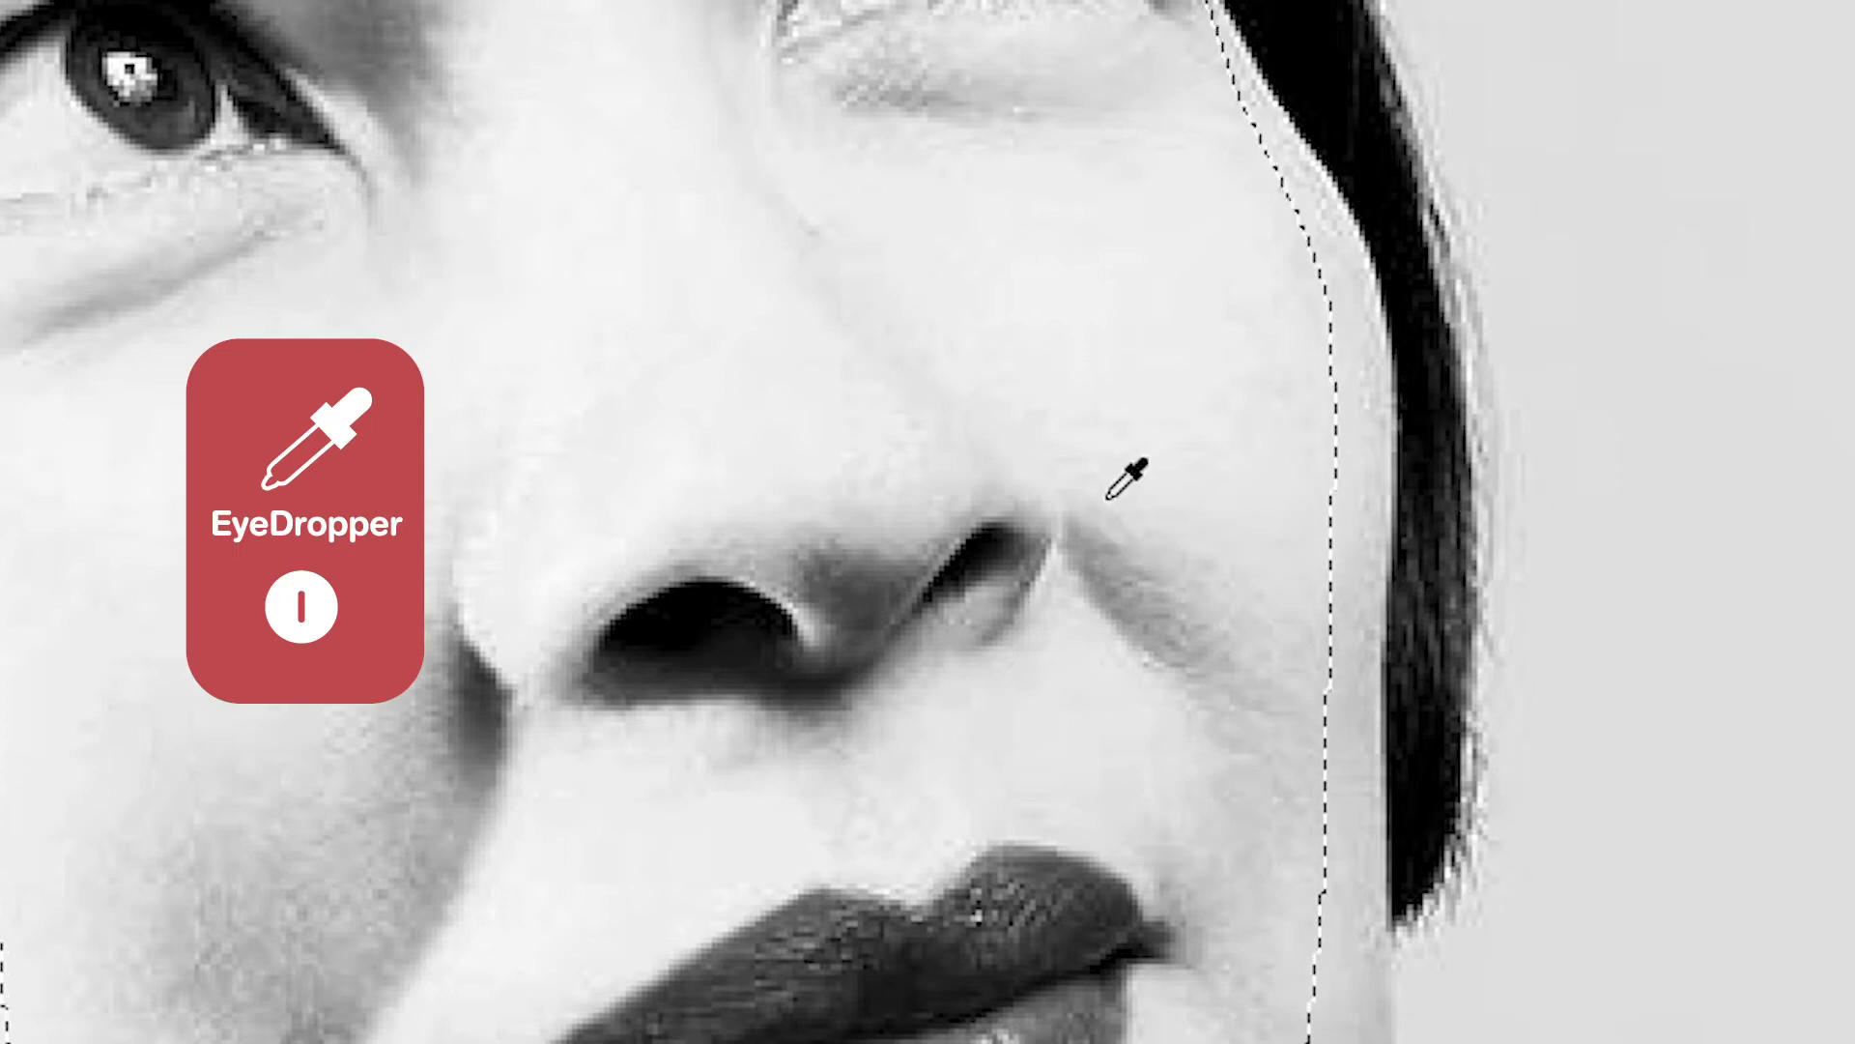
key("p")
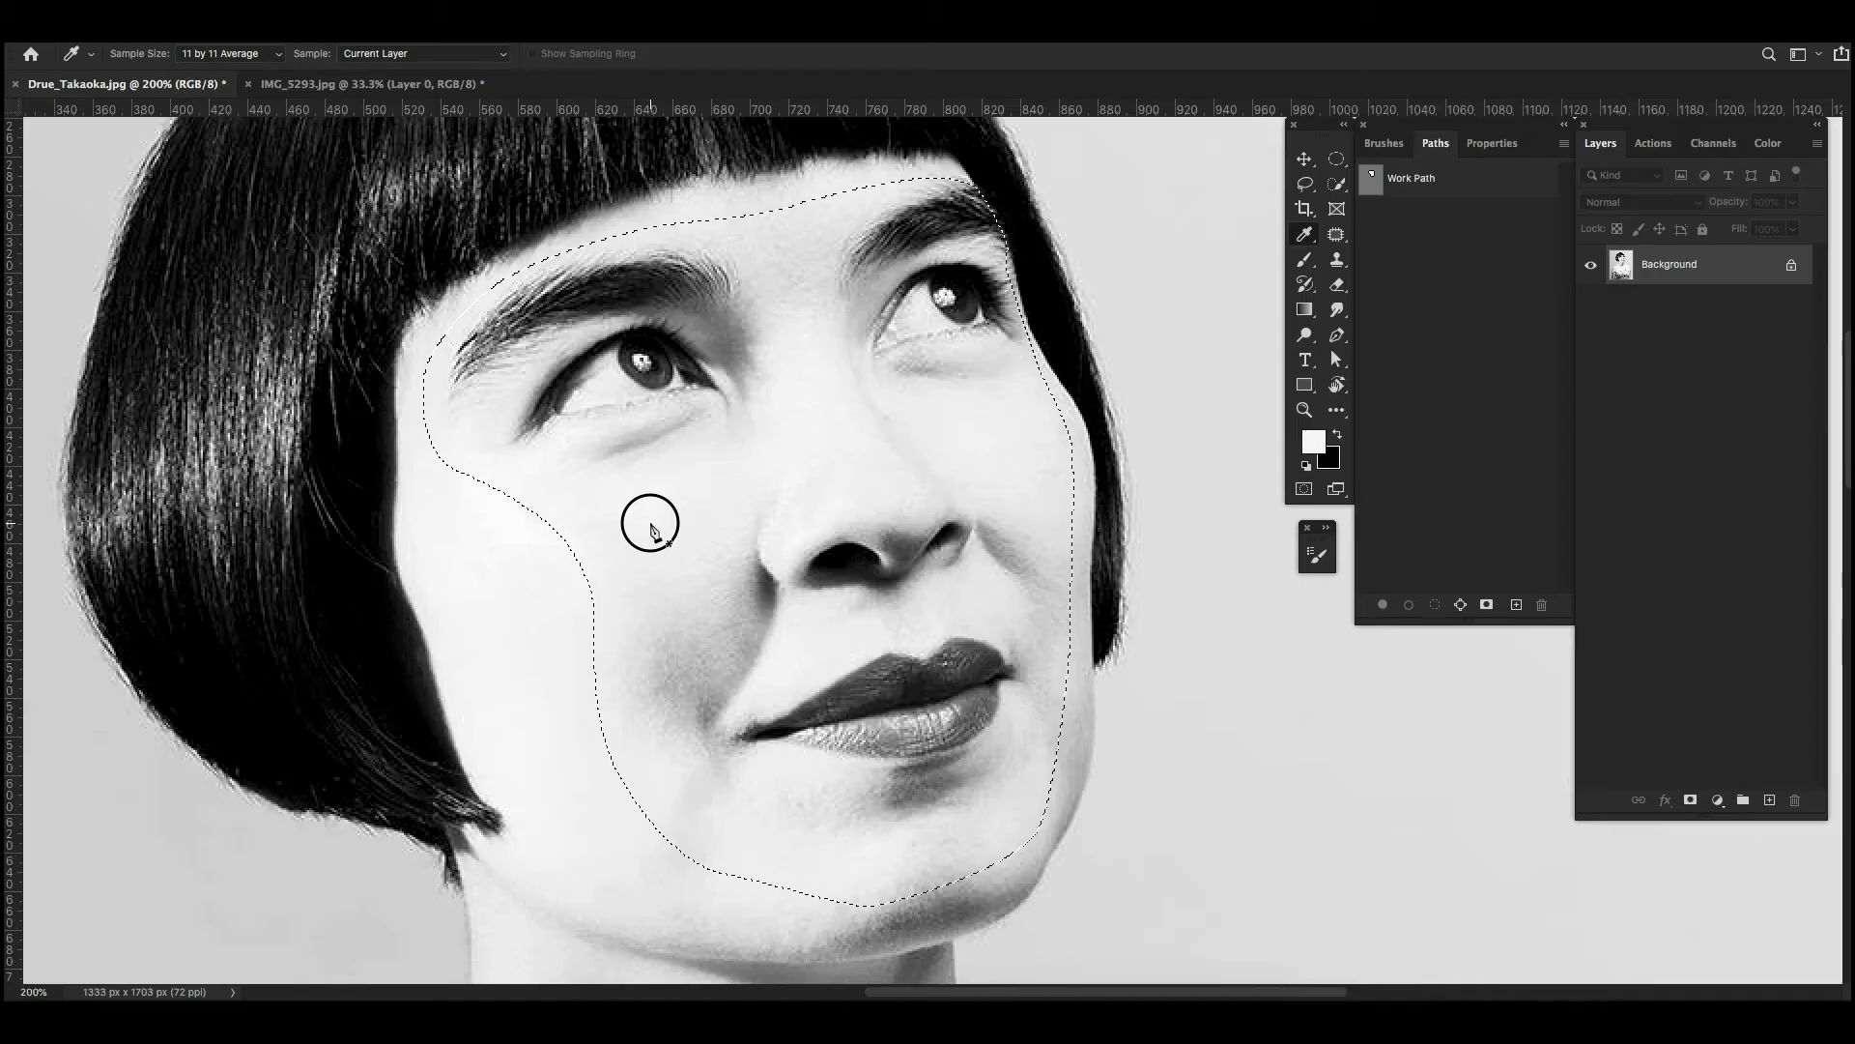
key("b")
left_click(1770, 801)
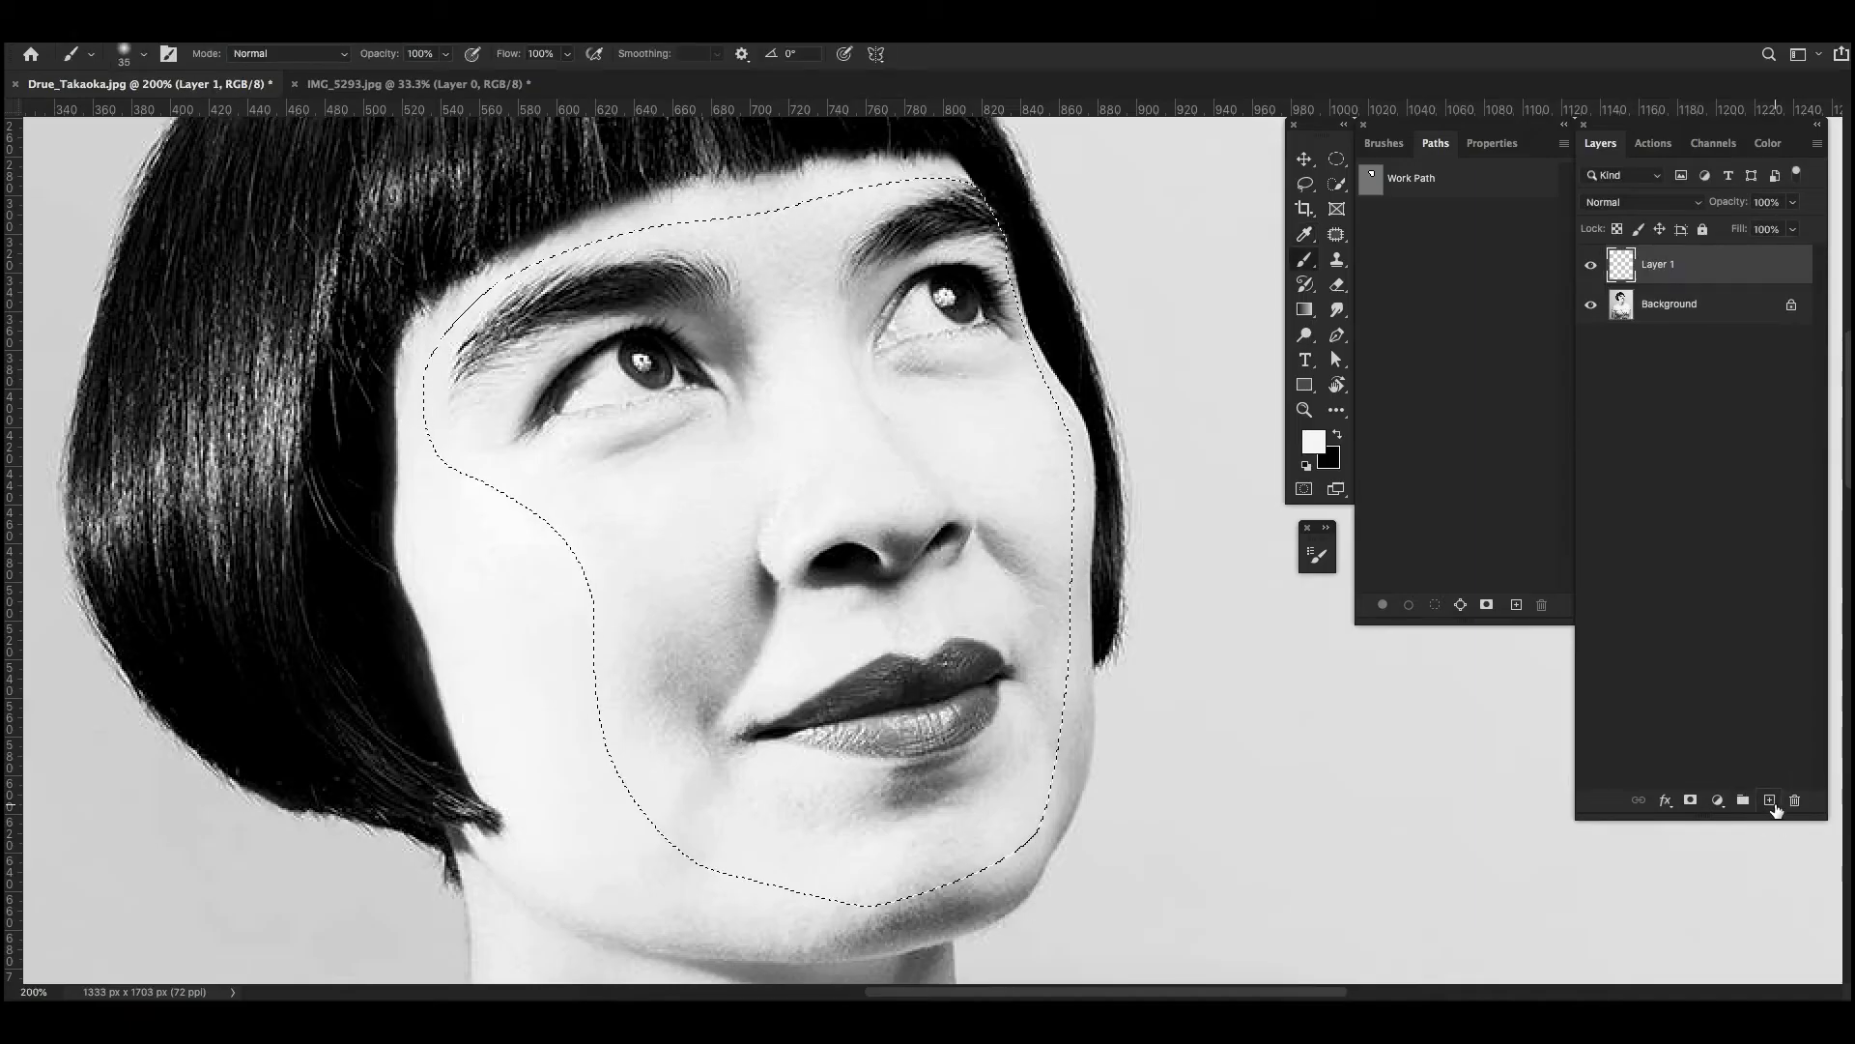
key("alt+BackSpace")
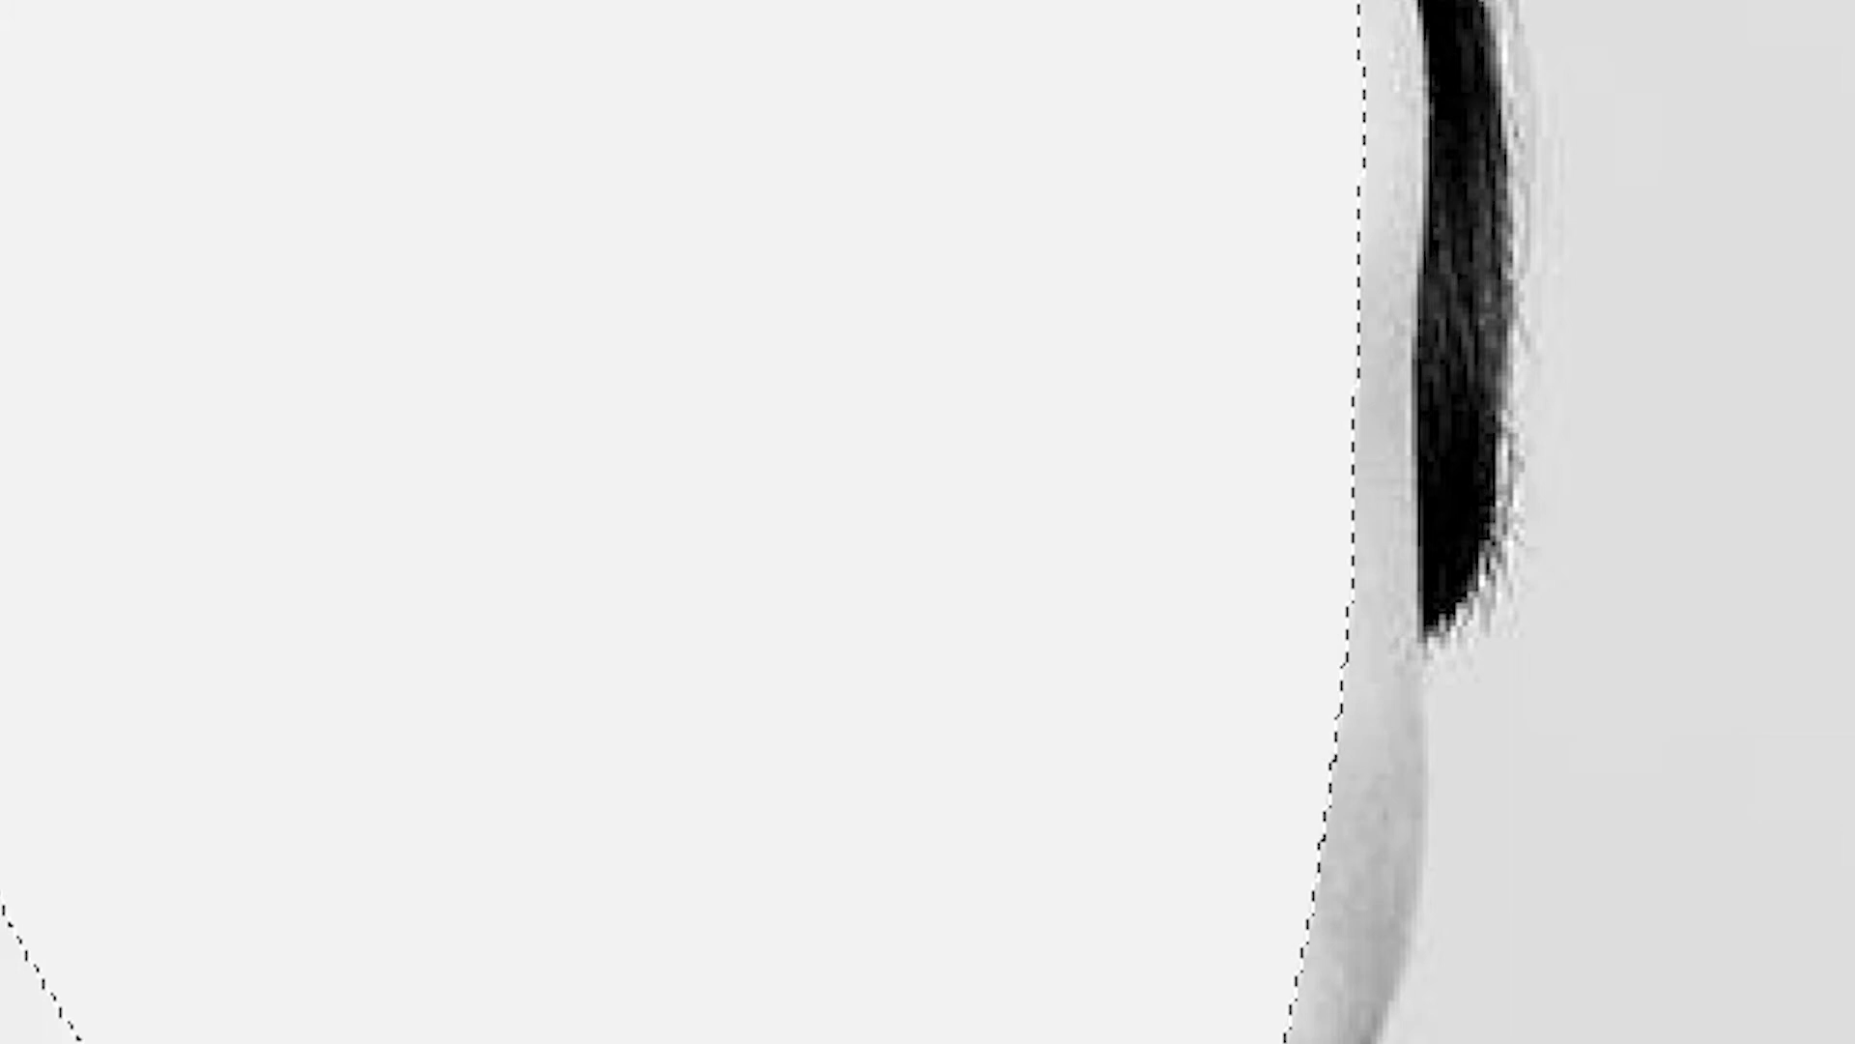
key("ctrl+d")
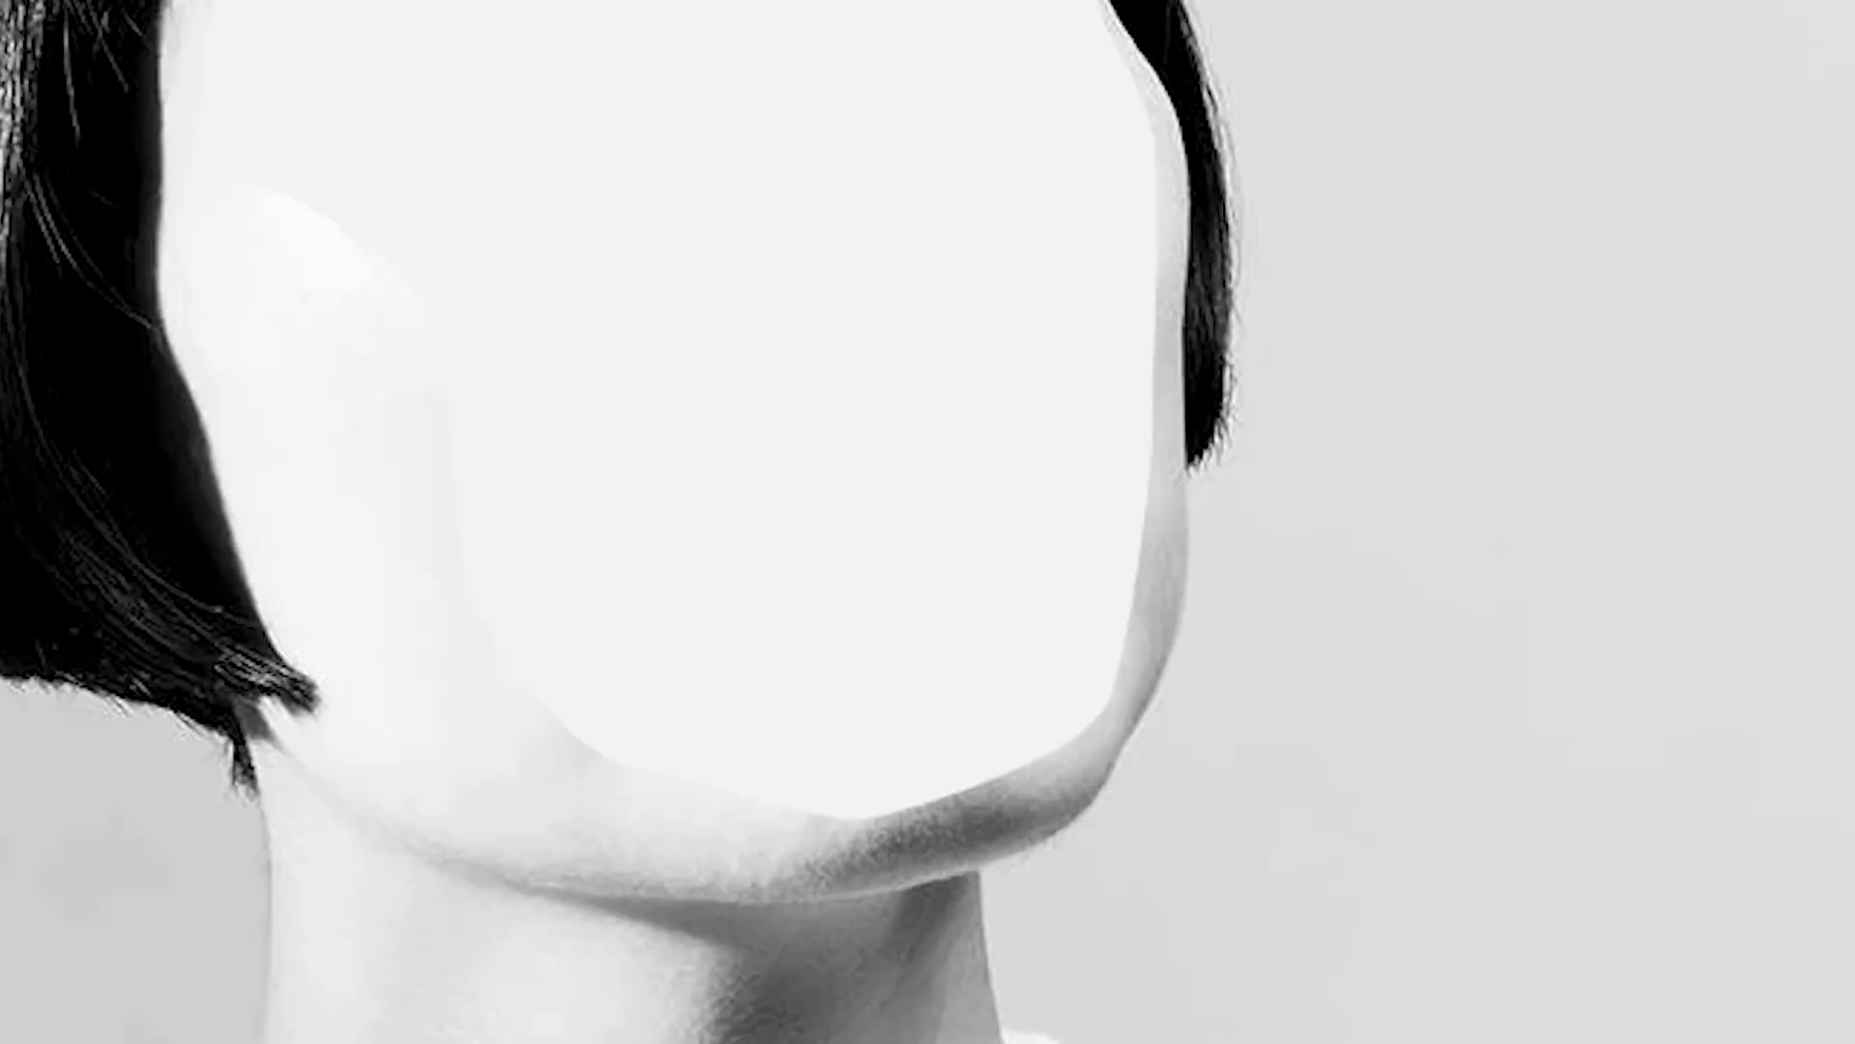
Step: Resample a colour and brush the pale fill up to the bangs hairline
key("i")
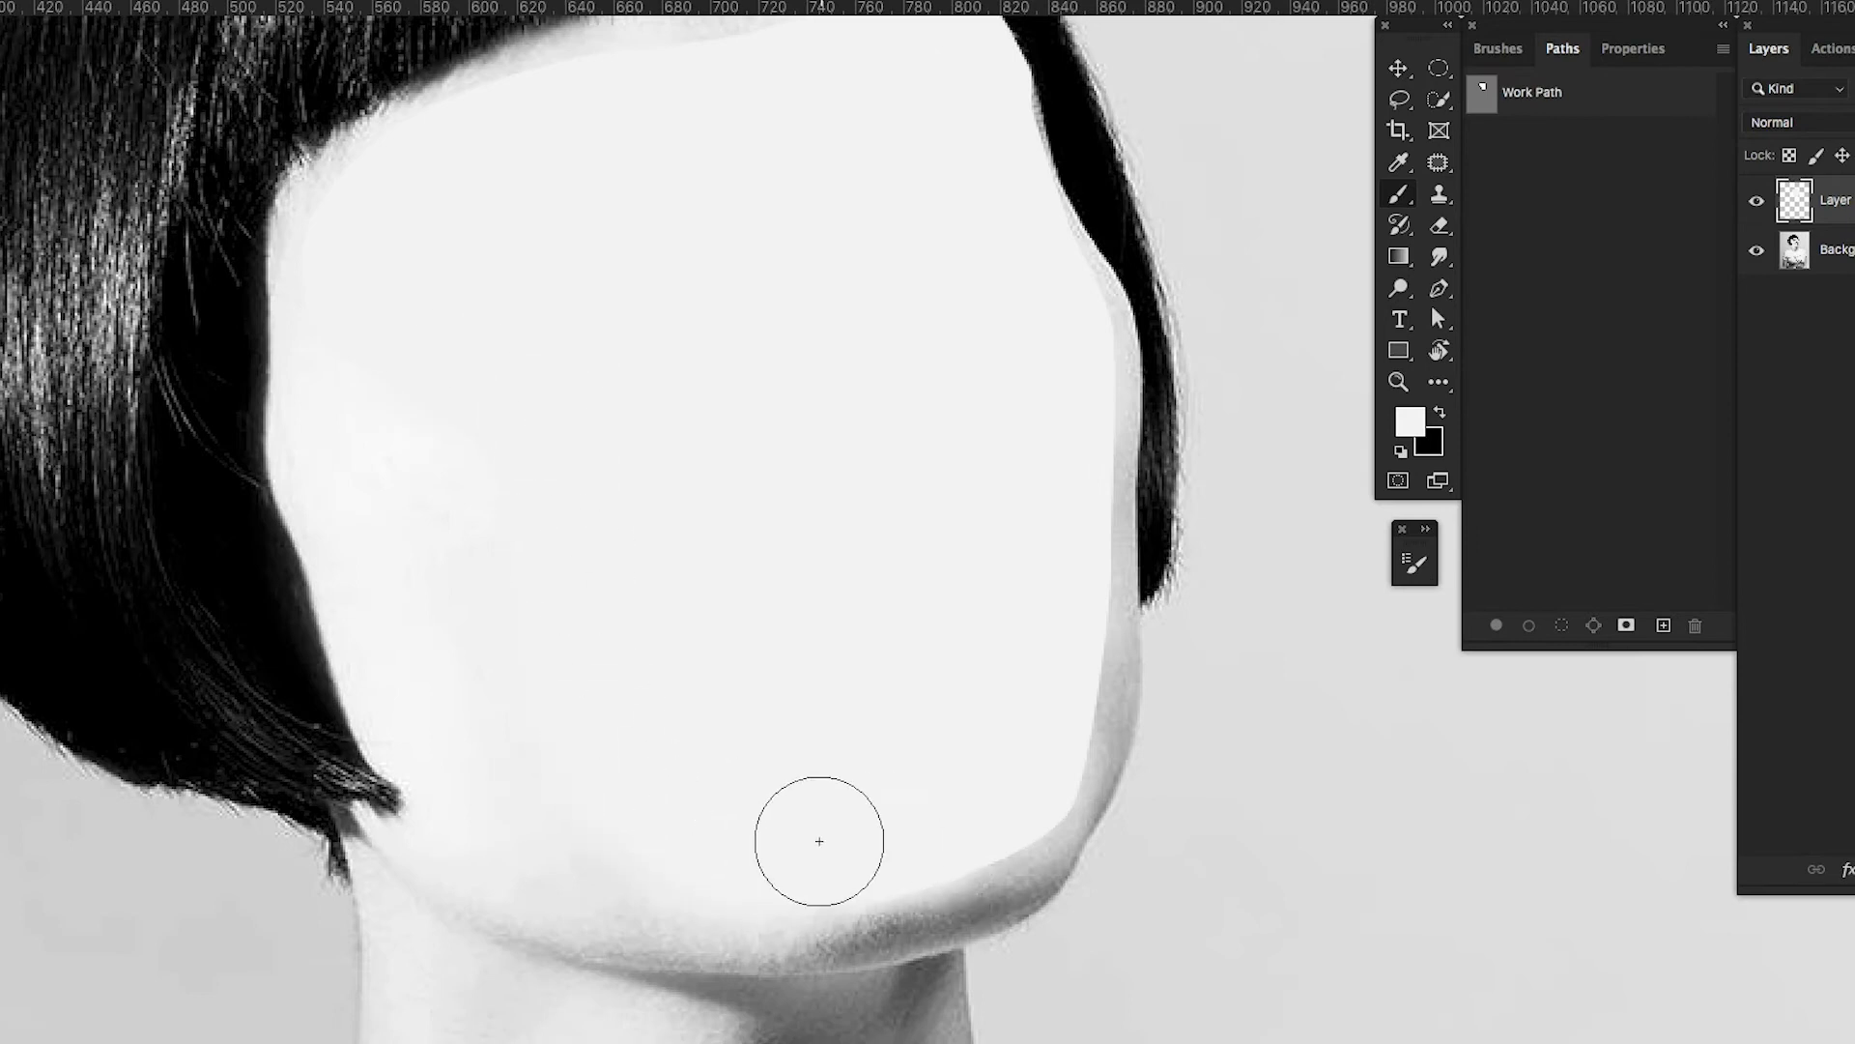
mouse_move(820, 840)
left_mouse_down()
mouse_move(919, 815)
mouse_move(1111, 657)
left_mouse_up()
left_click_drag(1063, 387, 1069, 501)
scroll(1068, 501, "up", 3)
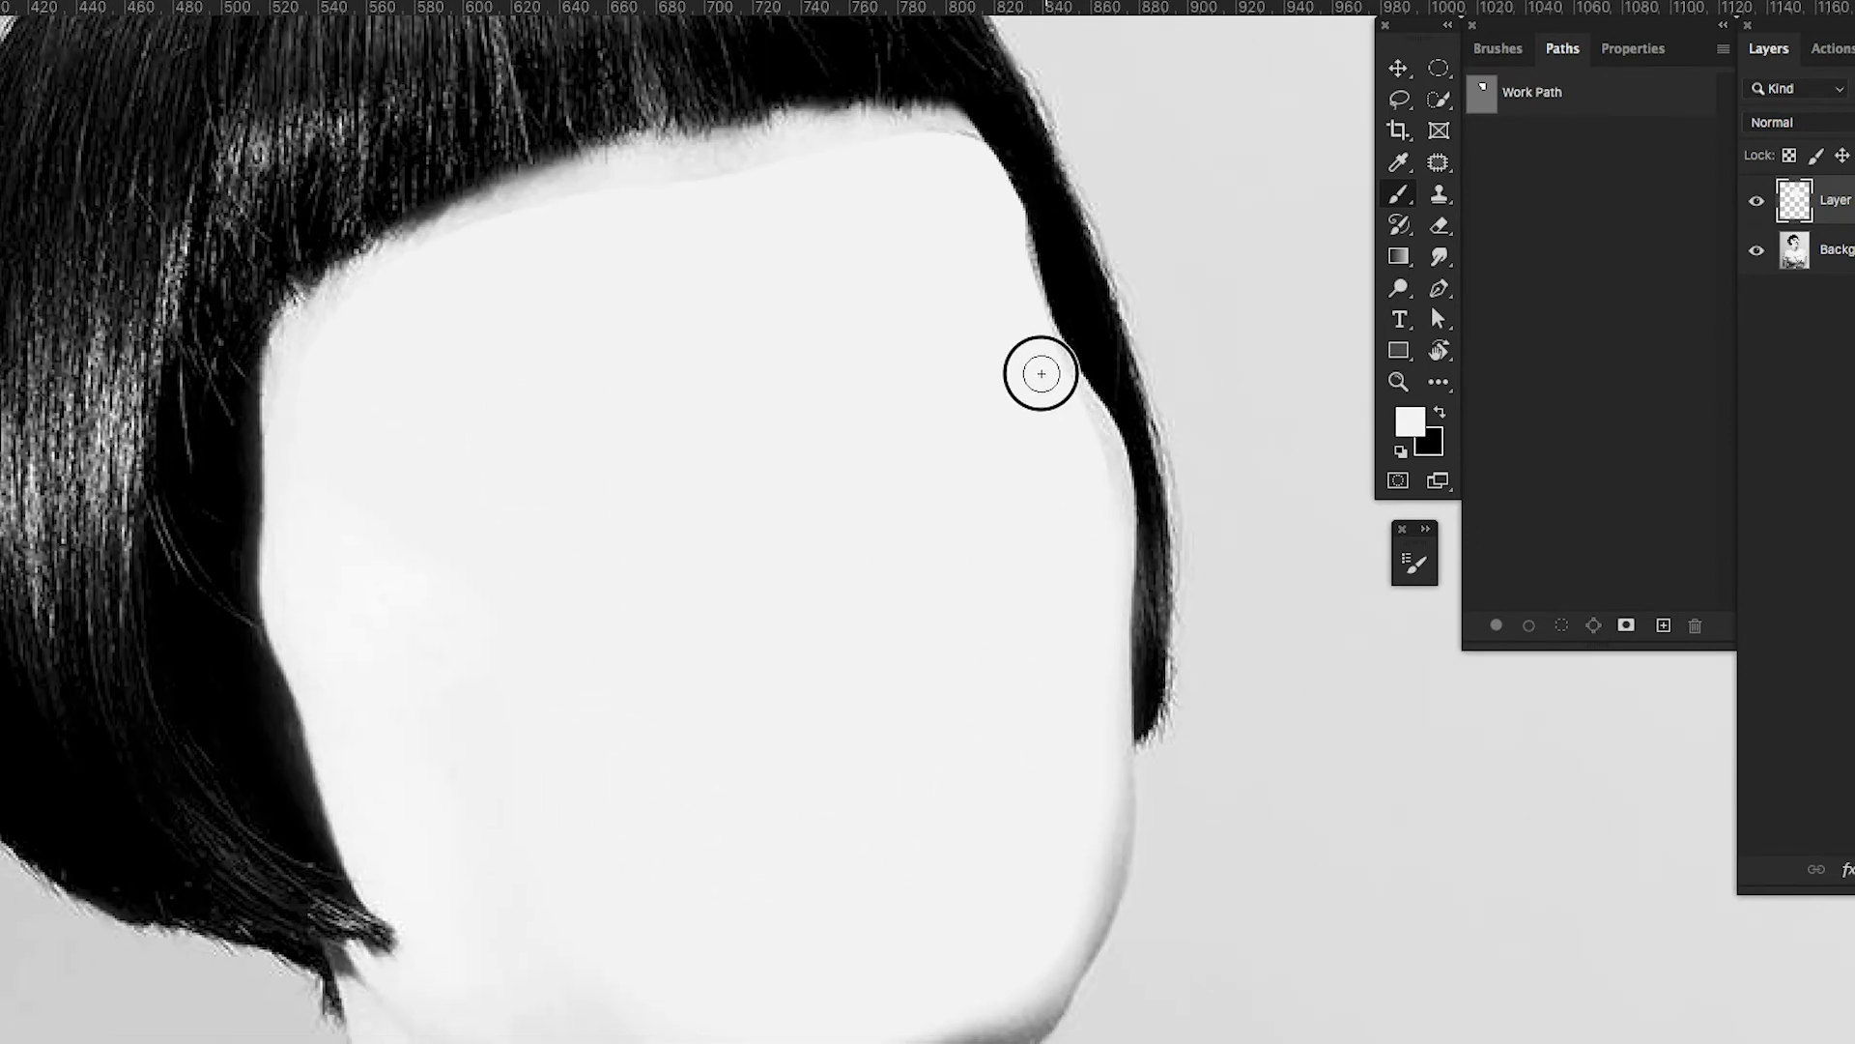
mouse_move(484, 240)
left_mouse_down()
mouse_move(899, 145)
mouse_move(1005, 290)
left_mouse_up()
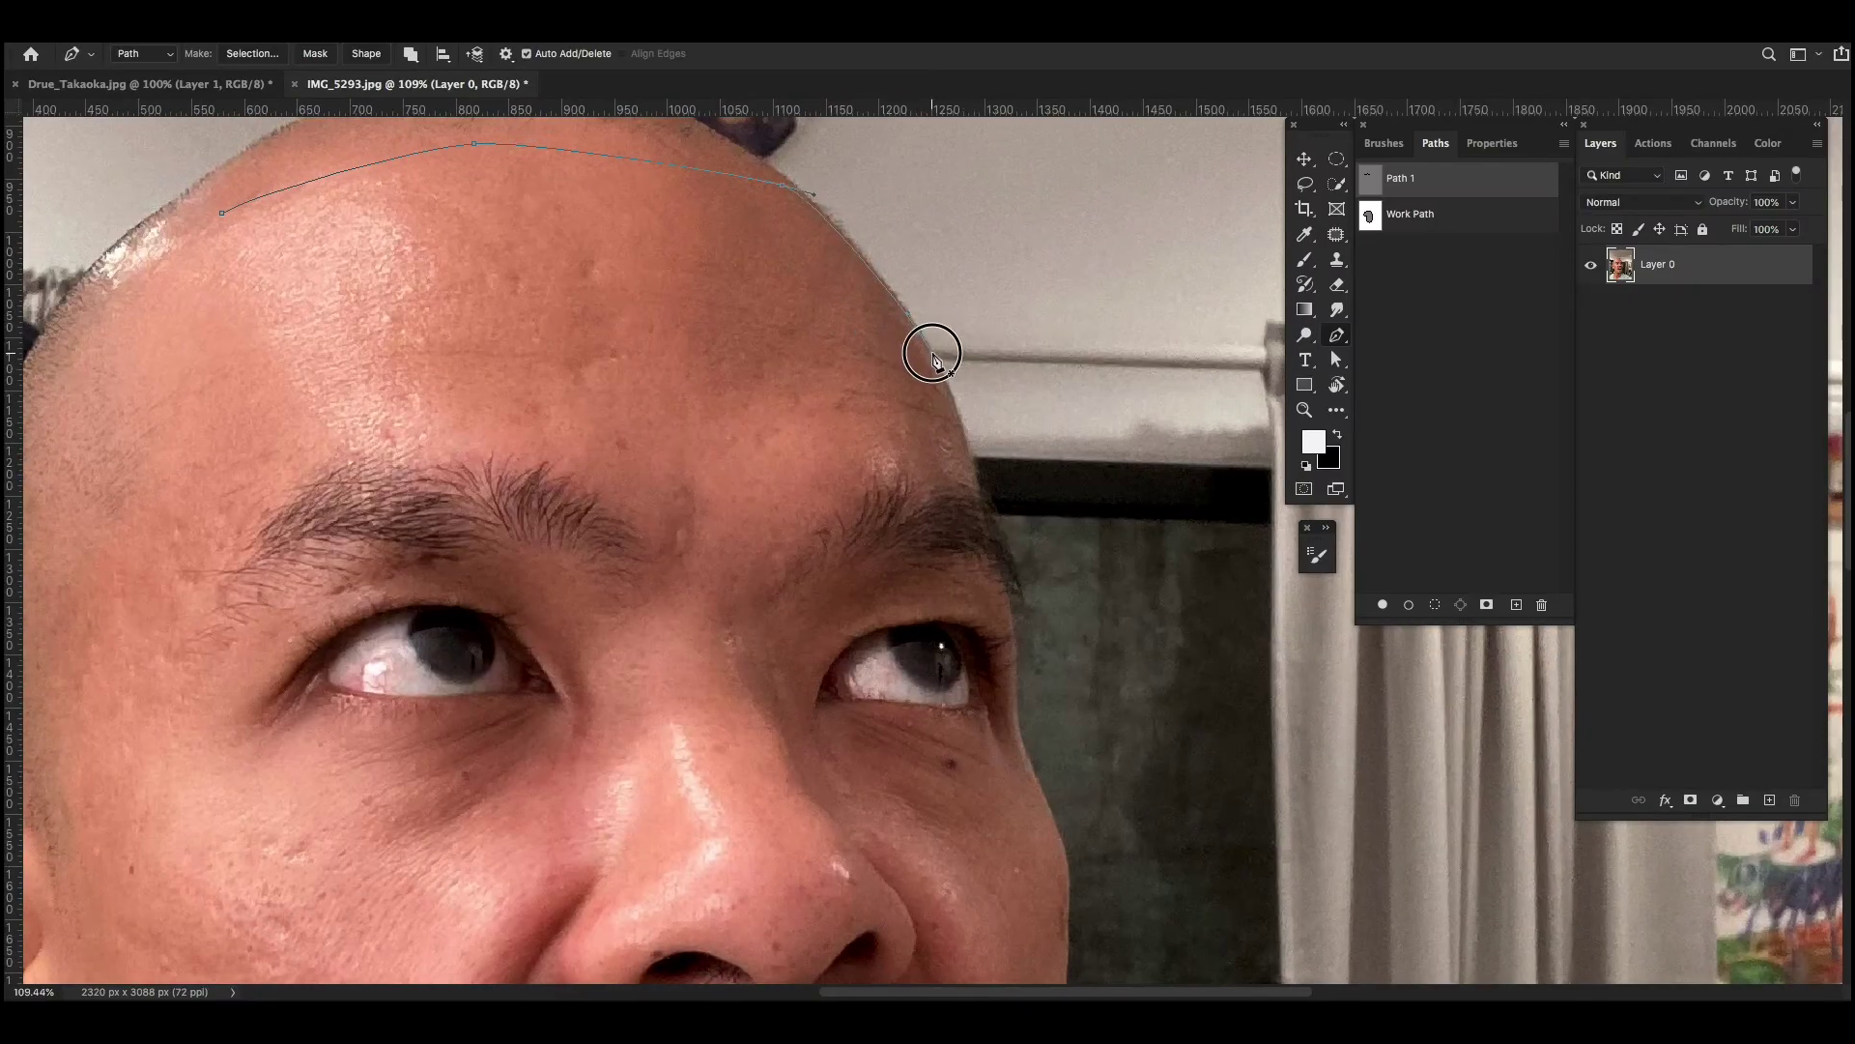
Step: Start the Pen outline along the man's head and face edge
scroll(933, 356, "down", 2)
left_click(942, 411)
scroll(957, 480, "down", 3)
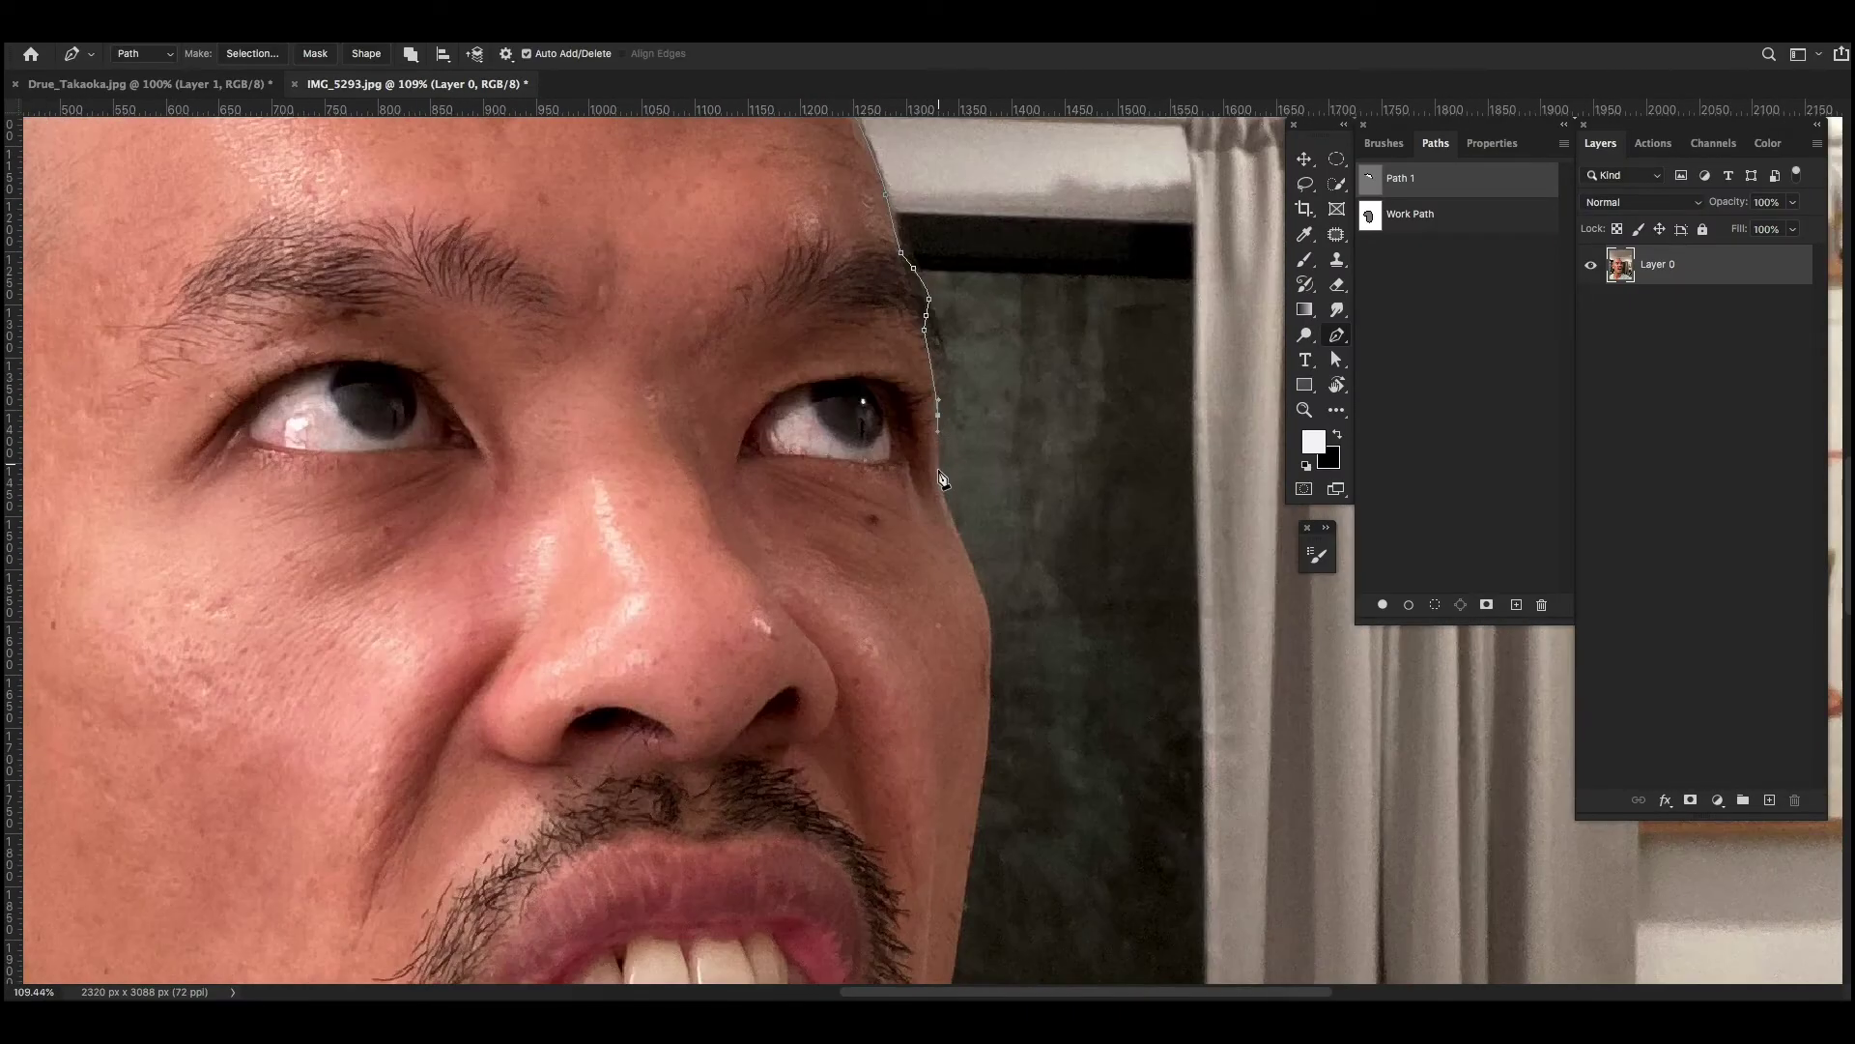
left_click(935, 426)
scroll(935, 426, "down", 3)
left_click(856, 290)
scroll(861, 303, "down", 2)
scroll(846, 327, "down", 3)
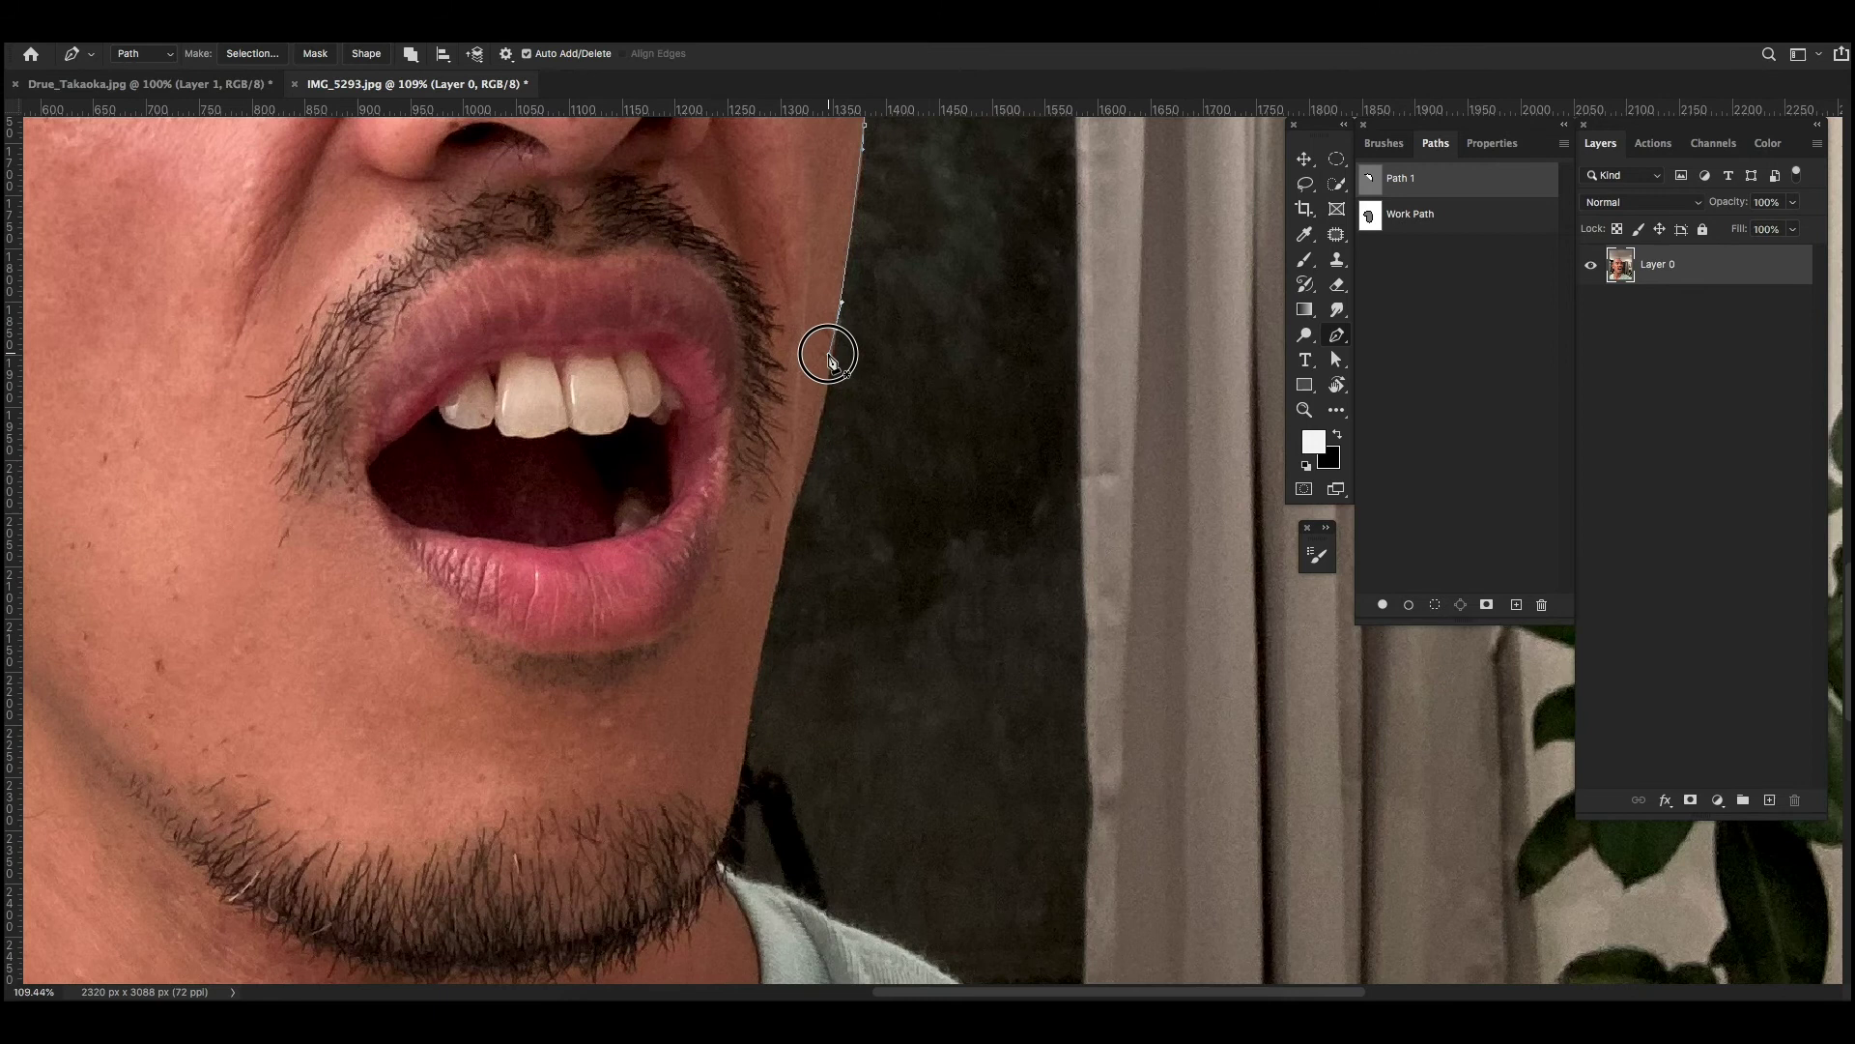
scroll(817, 290, "down", 3)
Step: Continue the outline along the jaw and down the neck with a curved anchor
left_click(817, 290)
scroll(812, 295, "down", 1)
scroll(781, 360, "down", 1)
left_click(732, 472)
scroll(738, 489, "down", 1)
left_click(774, 406)
scroll(774, 405, "down", 1)
mouse_move(800, 522)
left_mouse_down()
mouse_move(749, 582)
mouse_move(747, 661)
left_mouse_up()
Step: Carry the path around the collar bottom and back up the neck
left_click(746, 611)
scroll(745, 613, "down", 1)
scroll(745, 613, "left", 1)
left_click(544, 851)
scroll(464, 839, "left", 2)
left_click(384, 833)
left_click_drag(270, 712, 248, 688)
left_click_drag(259, 622, 443, 742)
left_click(398, 635)
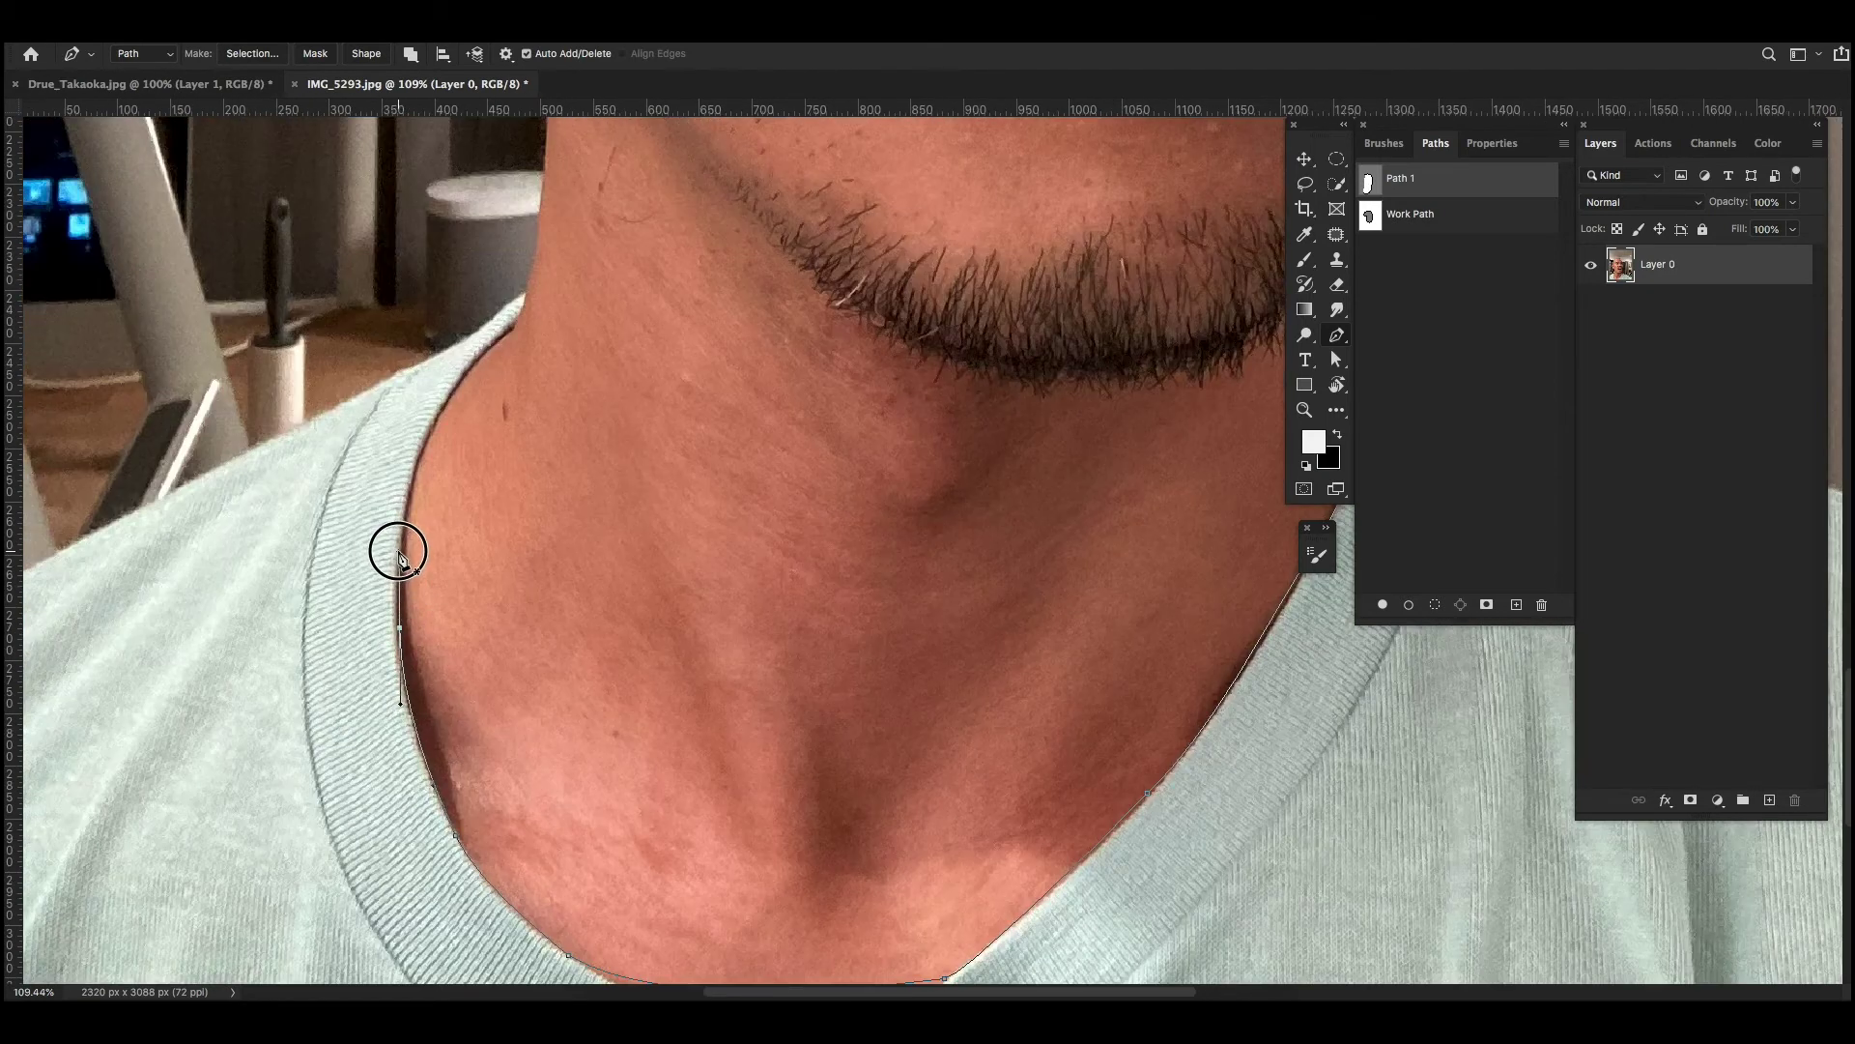
scroll(393, 547, "up", 2)
left_click(503, 517)
scroll(542, 455, "up", 2)
left_click_drag(593, 485, 593, 460)
Step: Run the path past the ear and over the head, closing it at the top
scroll(594, 410, "up", 2)
scroll(593, 411, "left", 1)
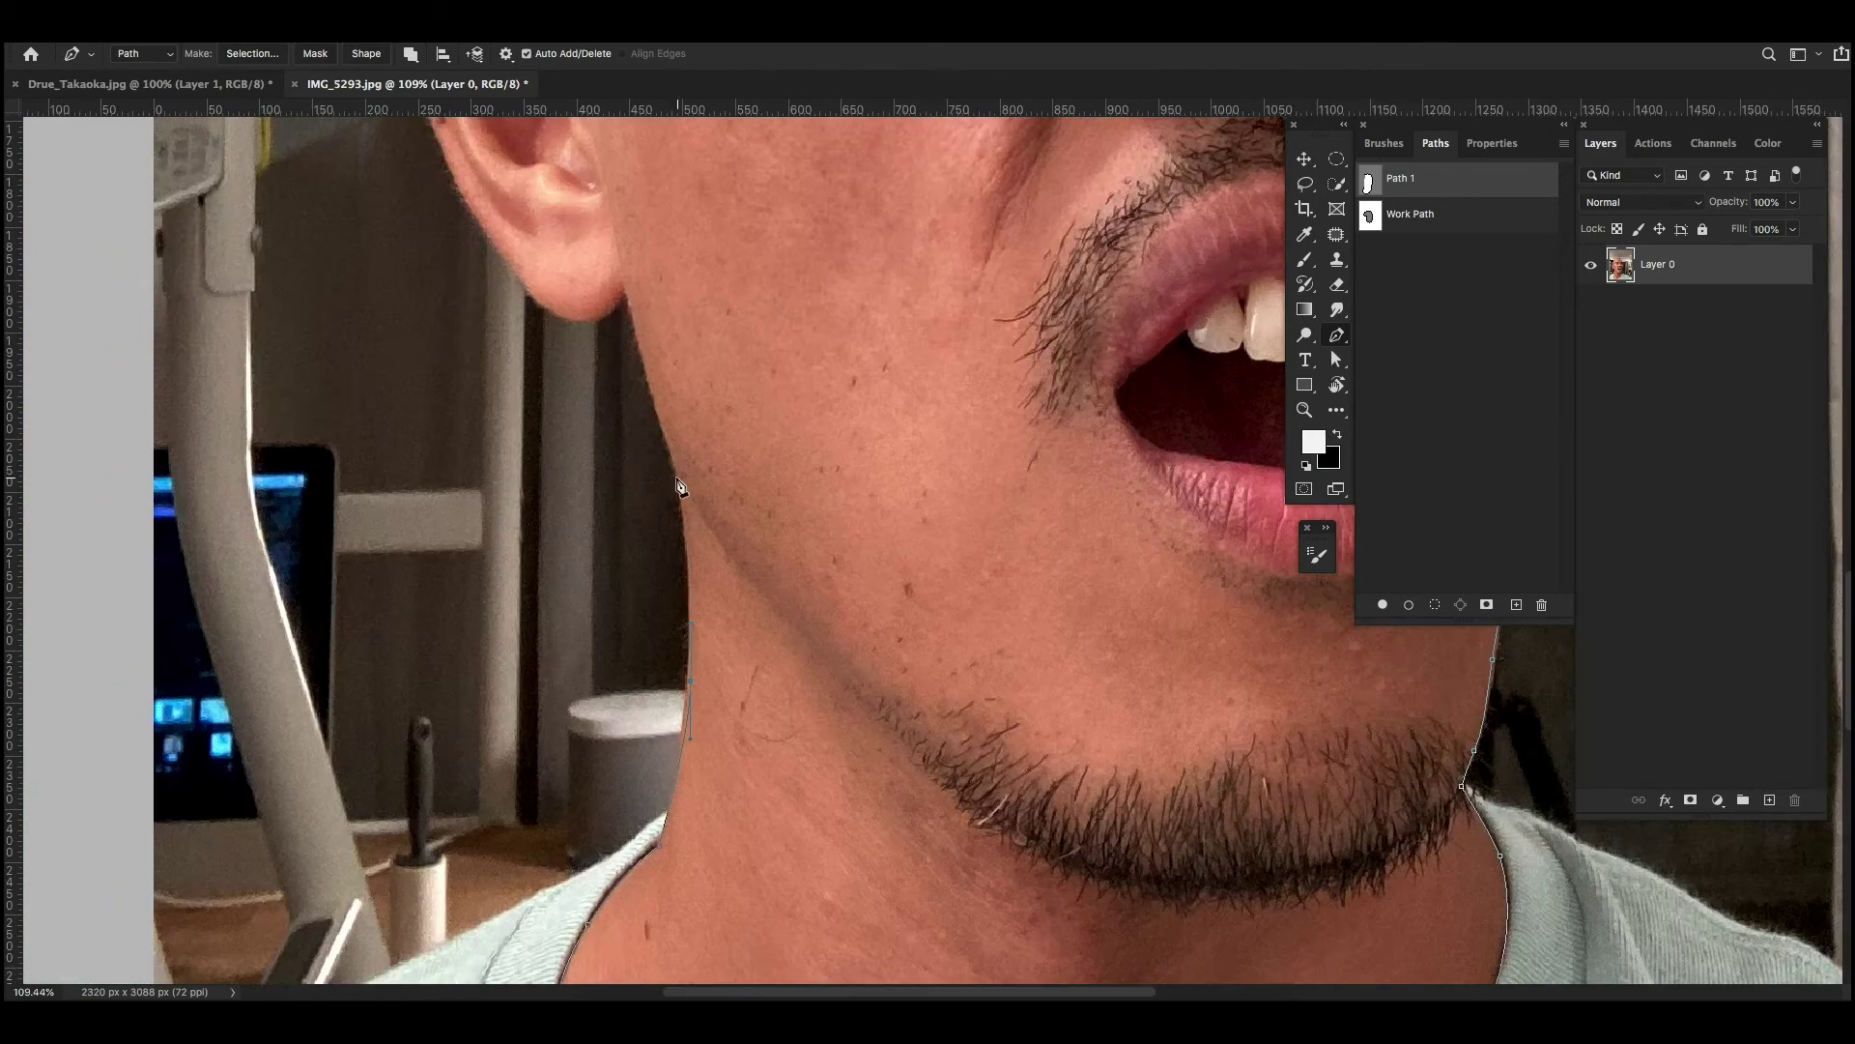
scroll(628, 580, "up", 3)
left_click(632, 585)
scroll(660, 633, "up", 2)
scroll(660, 633, "up", 4)
scroll(660, 633, "right", 2)
left_click(539, 781)
left_click(555, 604)
left_click(610, 411)
left_click(696, 254)
Step: Adjust the temple anchor with Direct Selection and zoom out to check the outline
key("a")
left_click_drag(696, 254, 742, 280)
key("ctrl+minus")
key("ctrl+minus")
key("ctrl+minus")
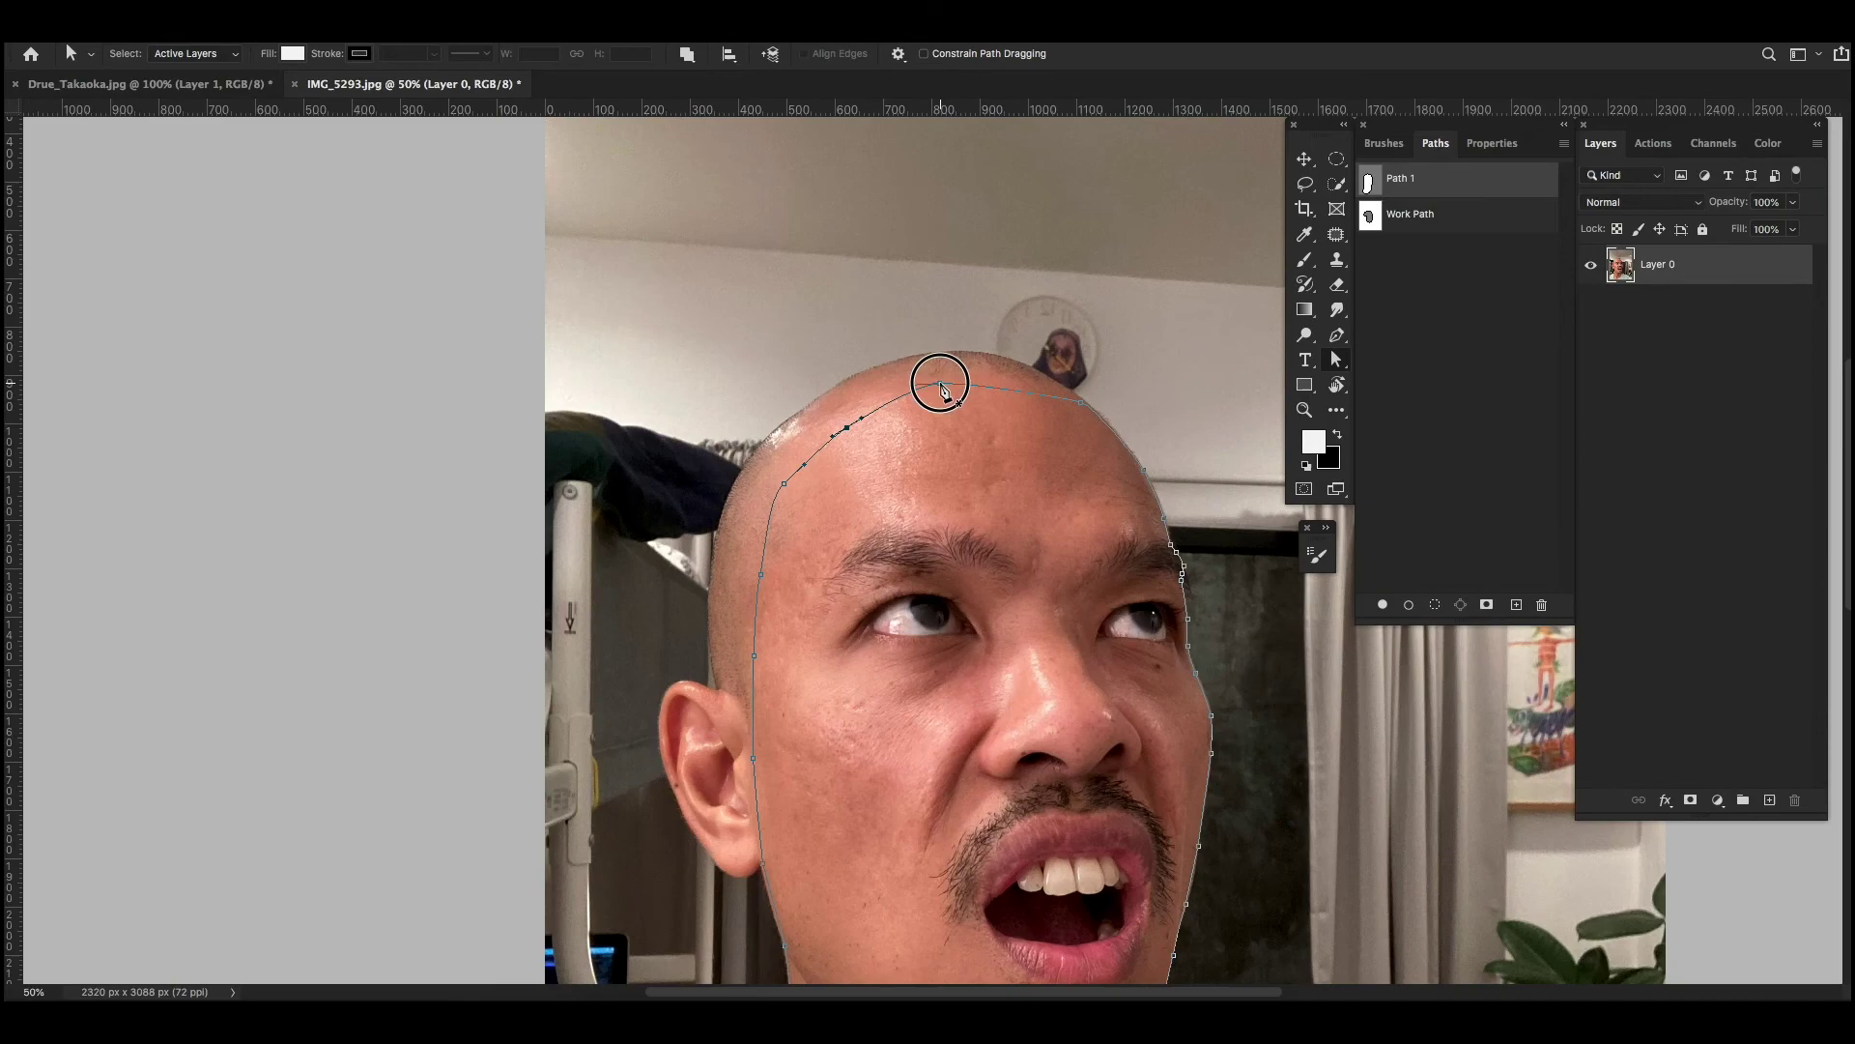
scroll(941, 381, "right", 2)
scroll(954, 464, "down", 3)
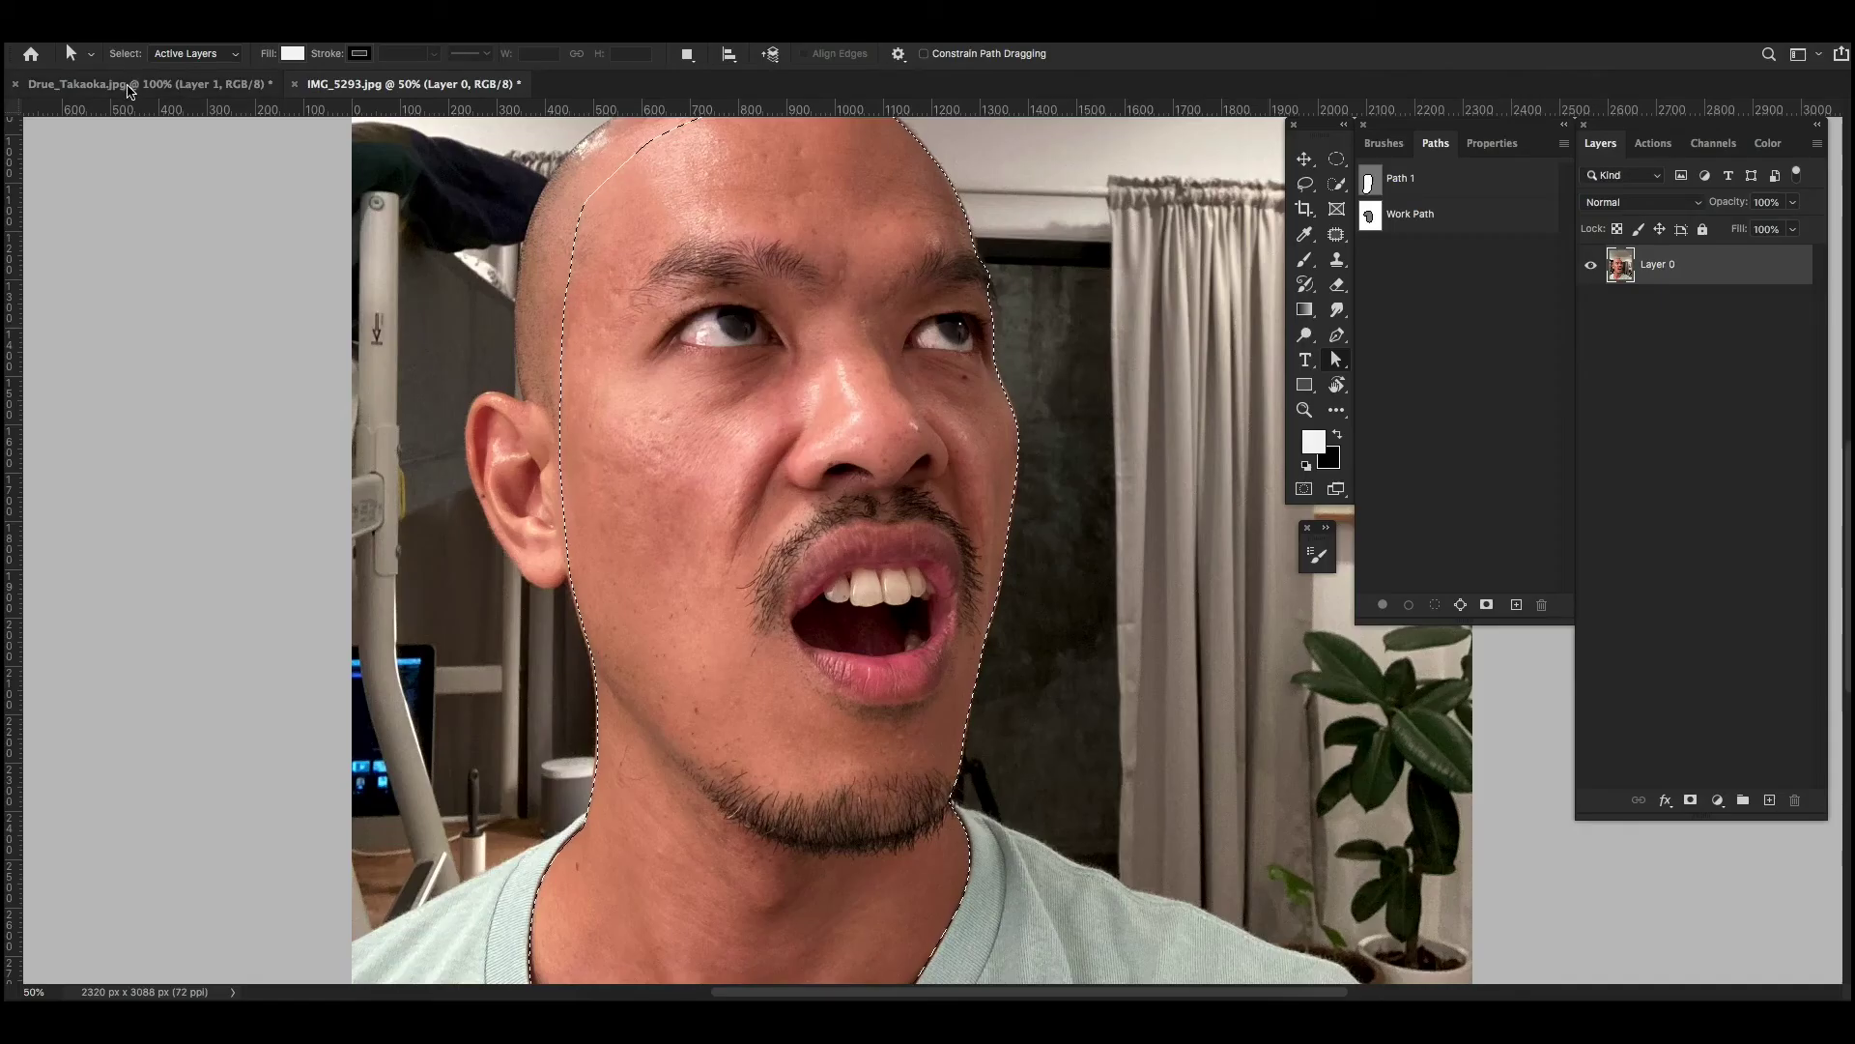
left_click(131, 86)
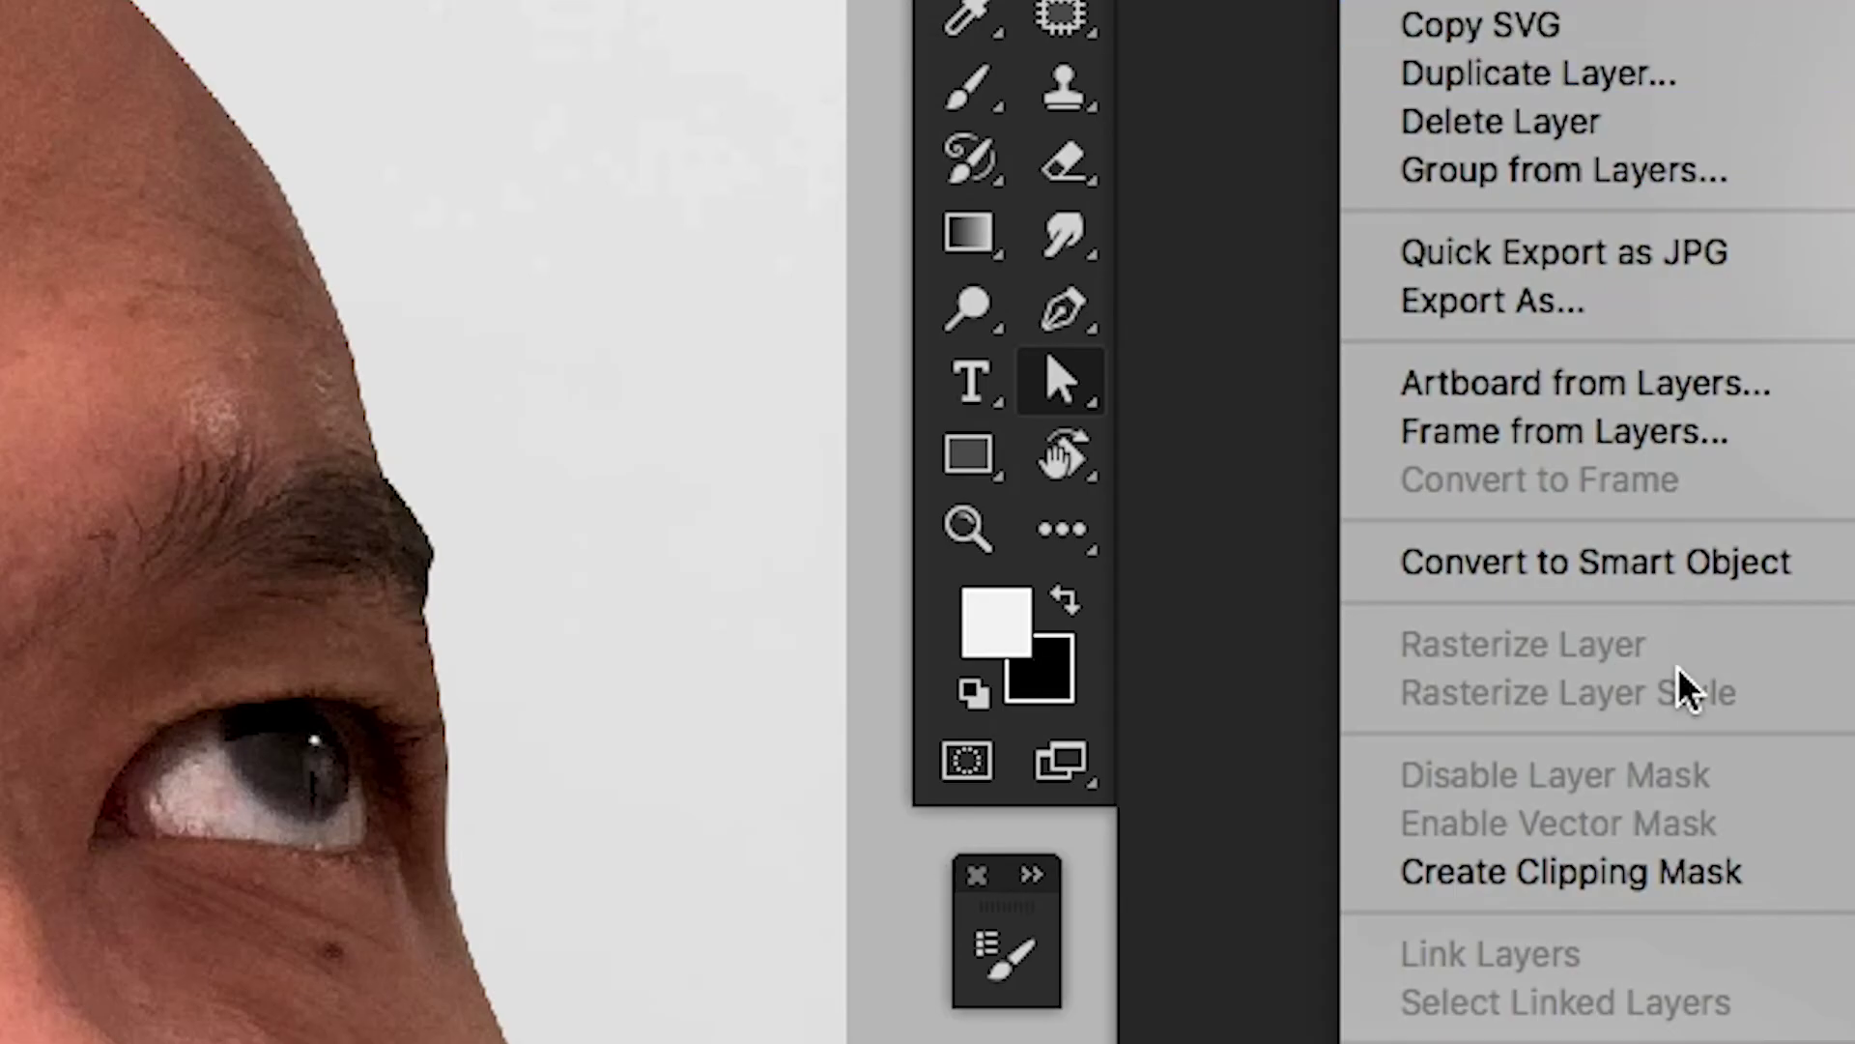
left_click(1609, 566)
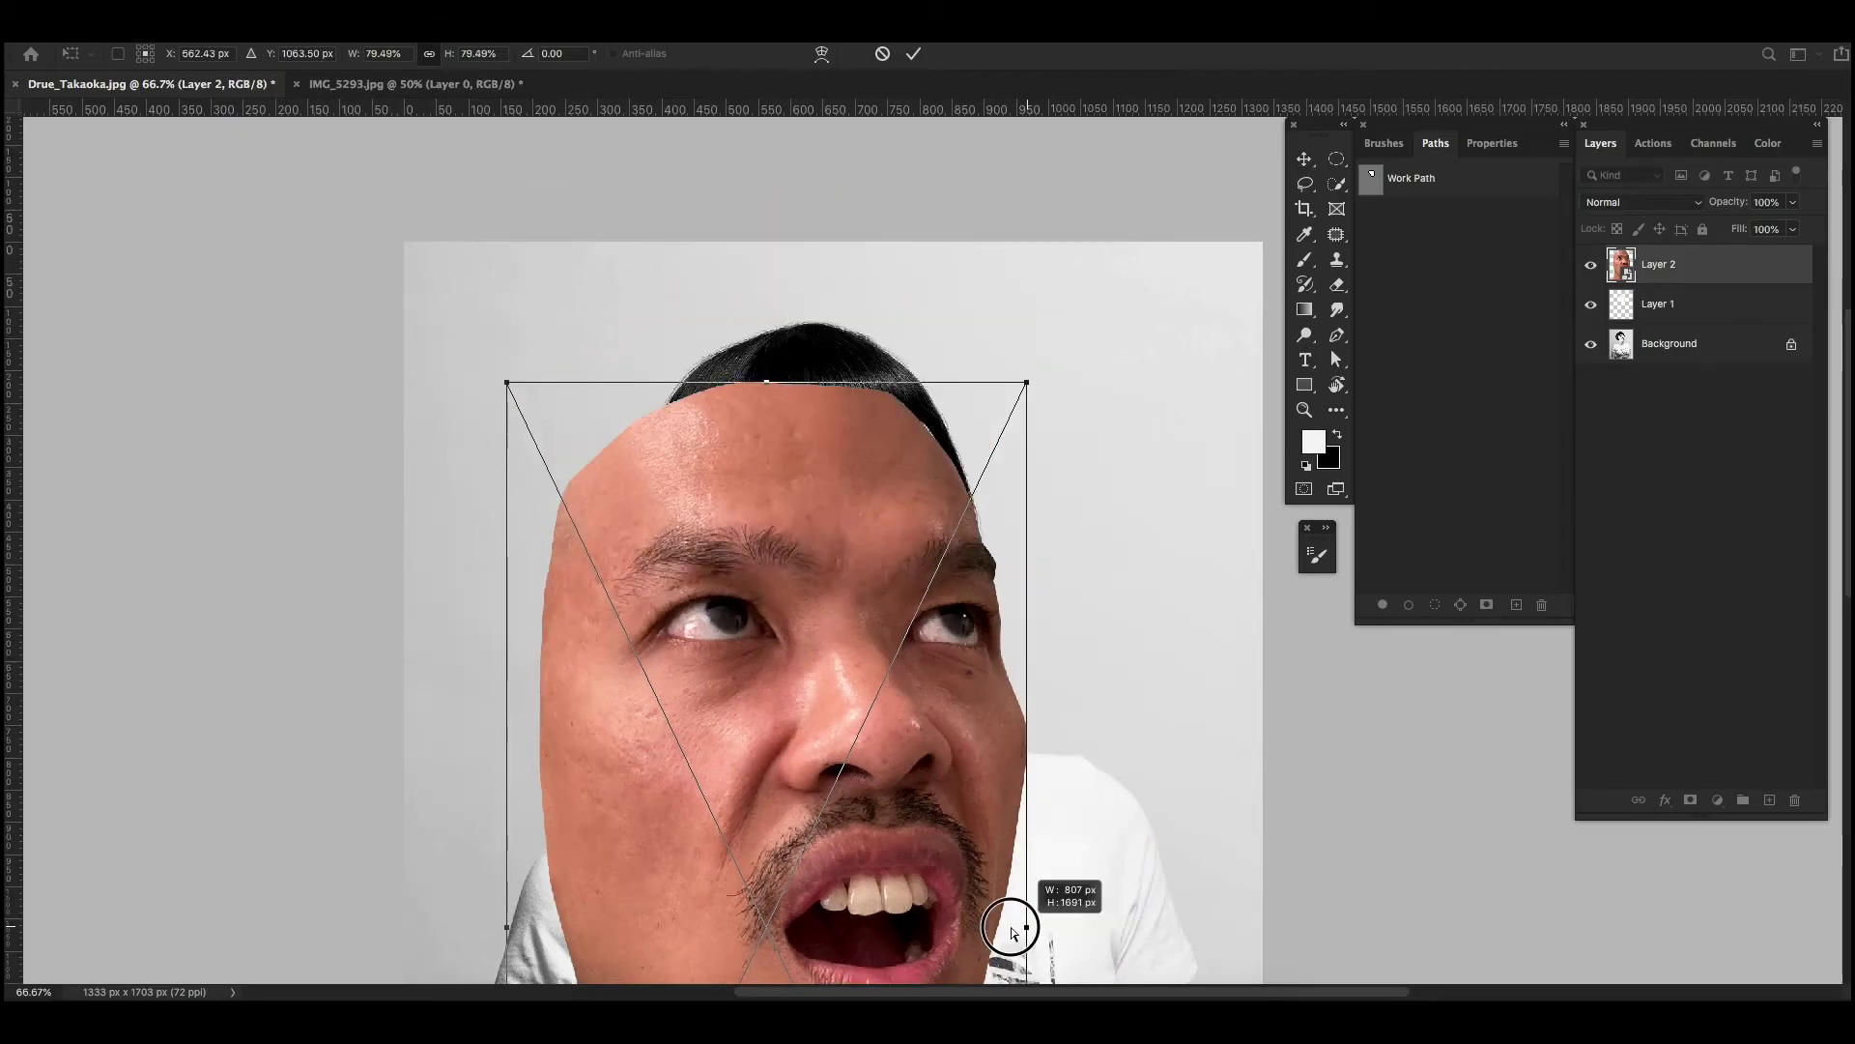
mouse_move(1015, 918)
left_mouse_down()
mouse_move(940, 527)
mouse_move(757, 518)
left_mouse_up()
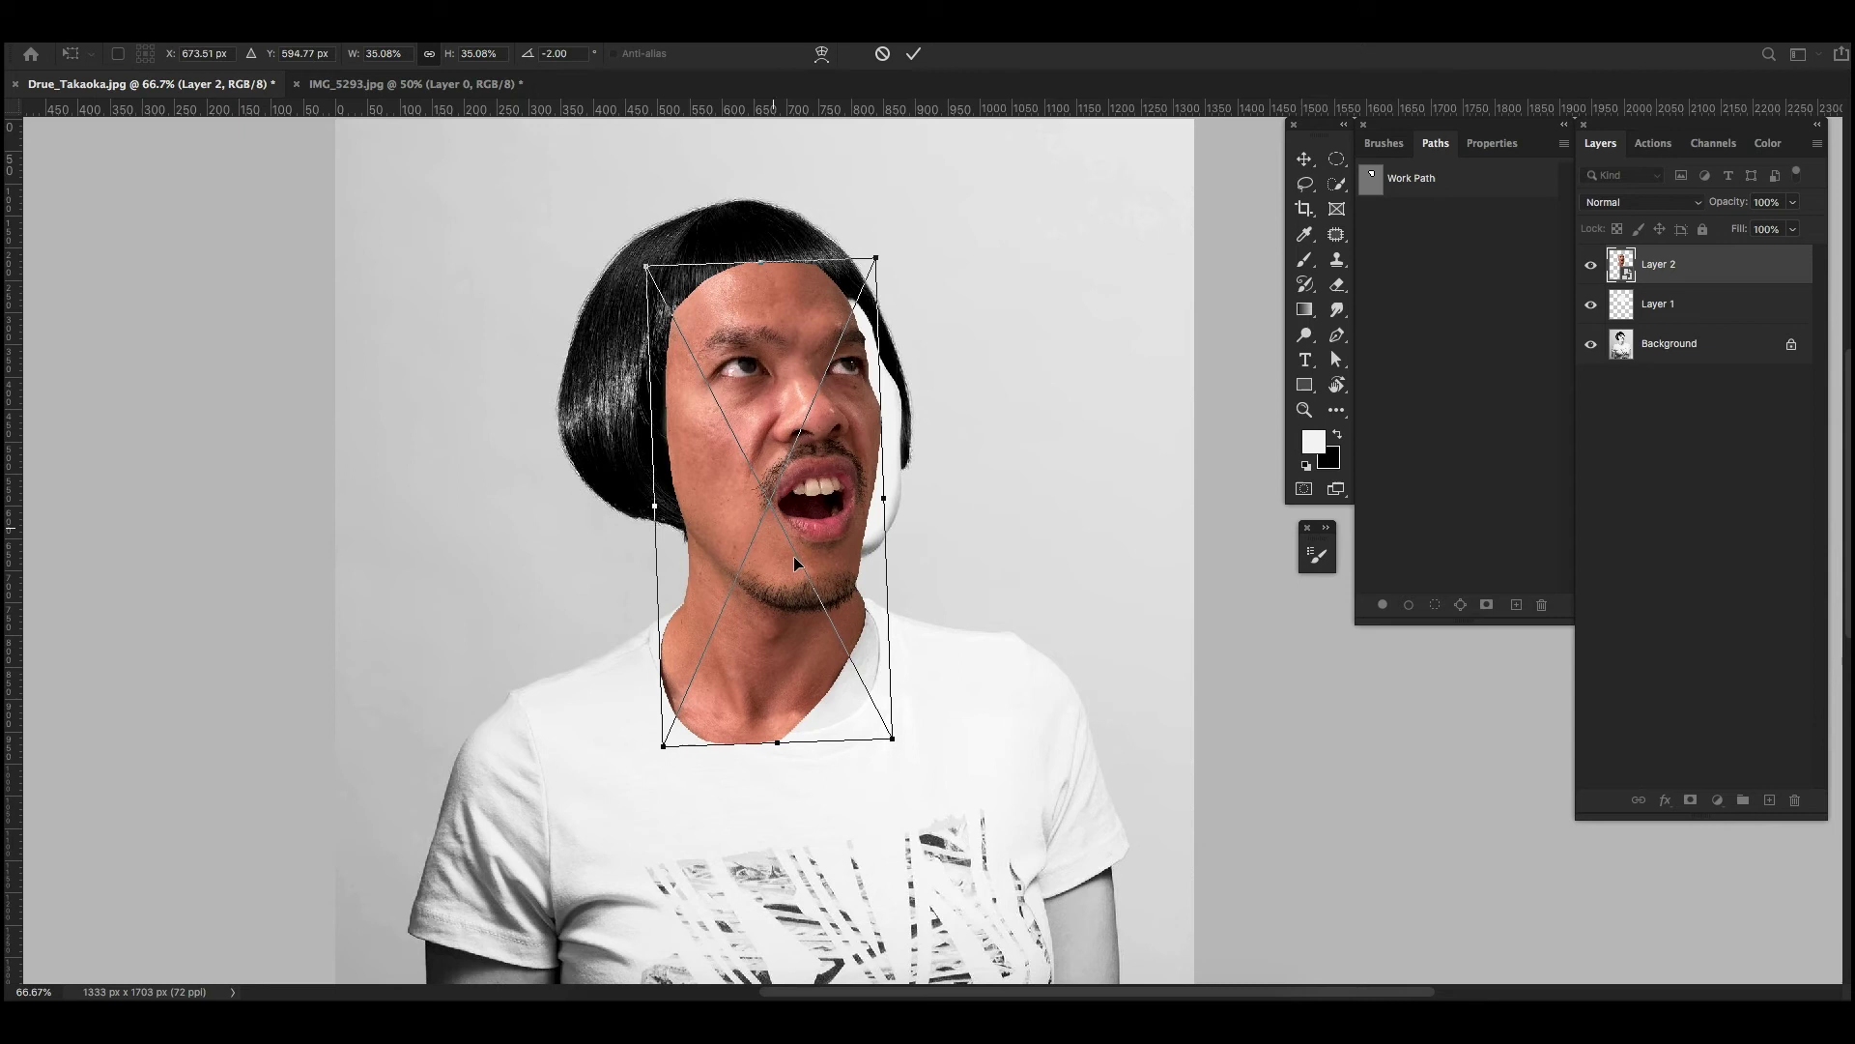
Step: Move, enlarge and rotate the face onto her head, then set Layer 2 fill to 87%
mouse_move(962, 531)
left_mouse_down()
mouse_move(810, 537)
mouse_move(823, 513)
left_mouse_up()
mouse_move(672, 515)
left_mouse_down()
mouse_move(634, 530)
mouse_move(726, 599)
left_mouse_up()
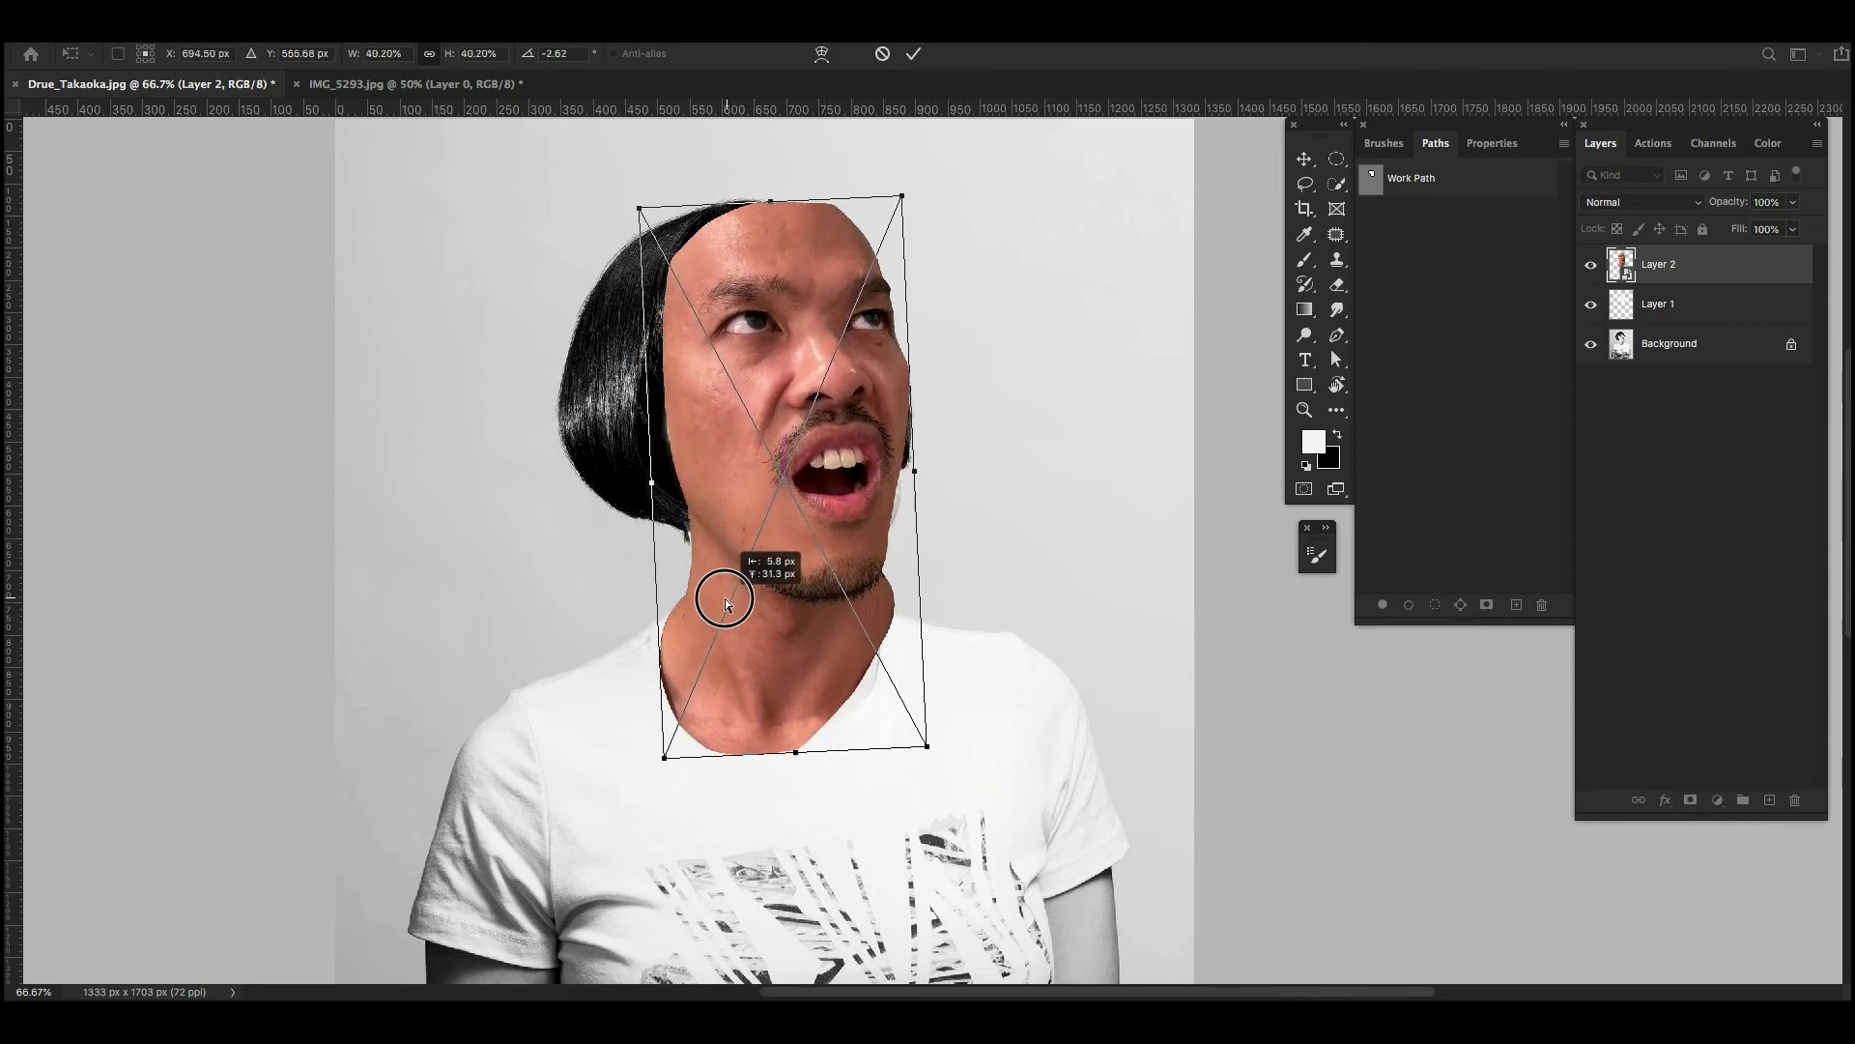
key("Return")
left_click_drag(1792, 229, 1783, 256)
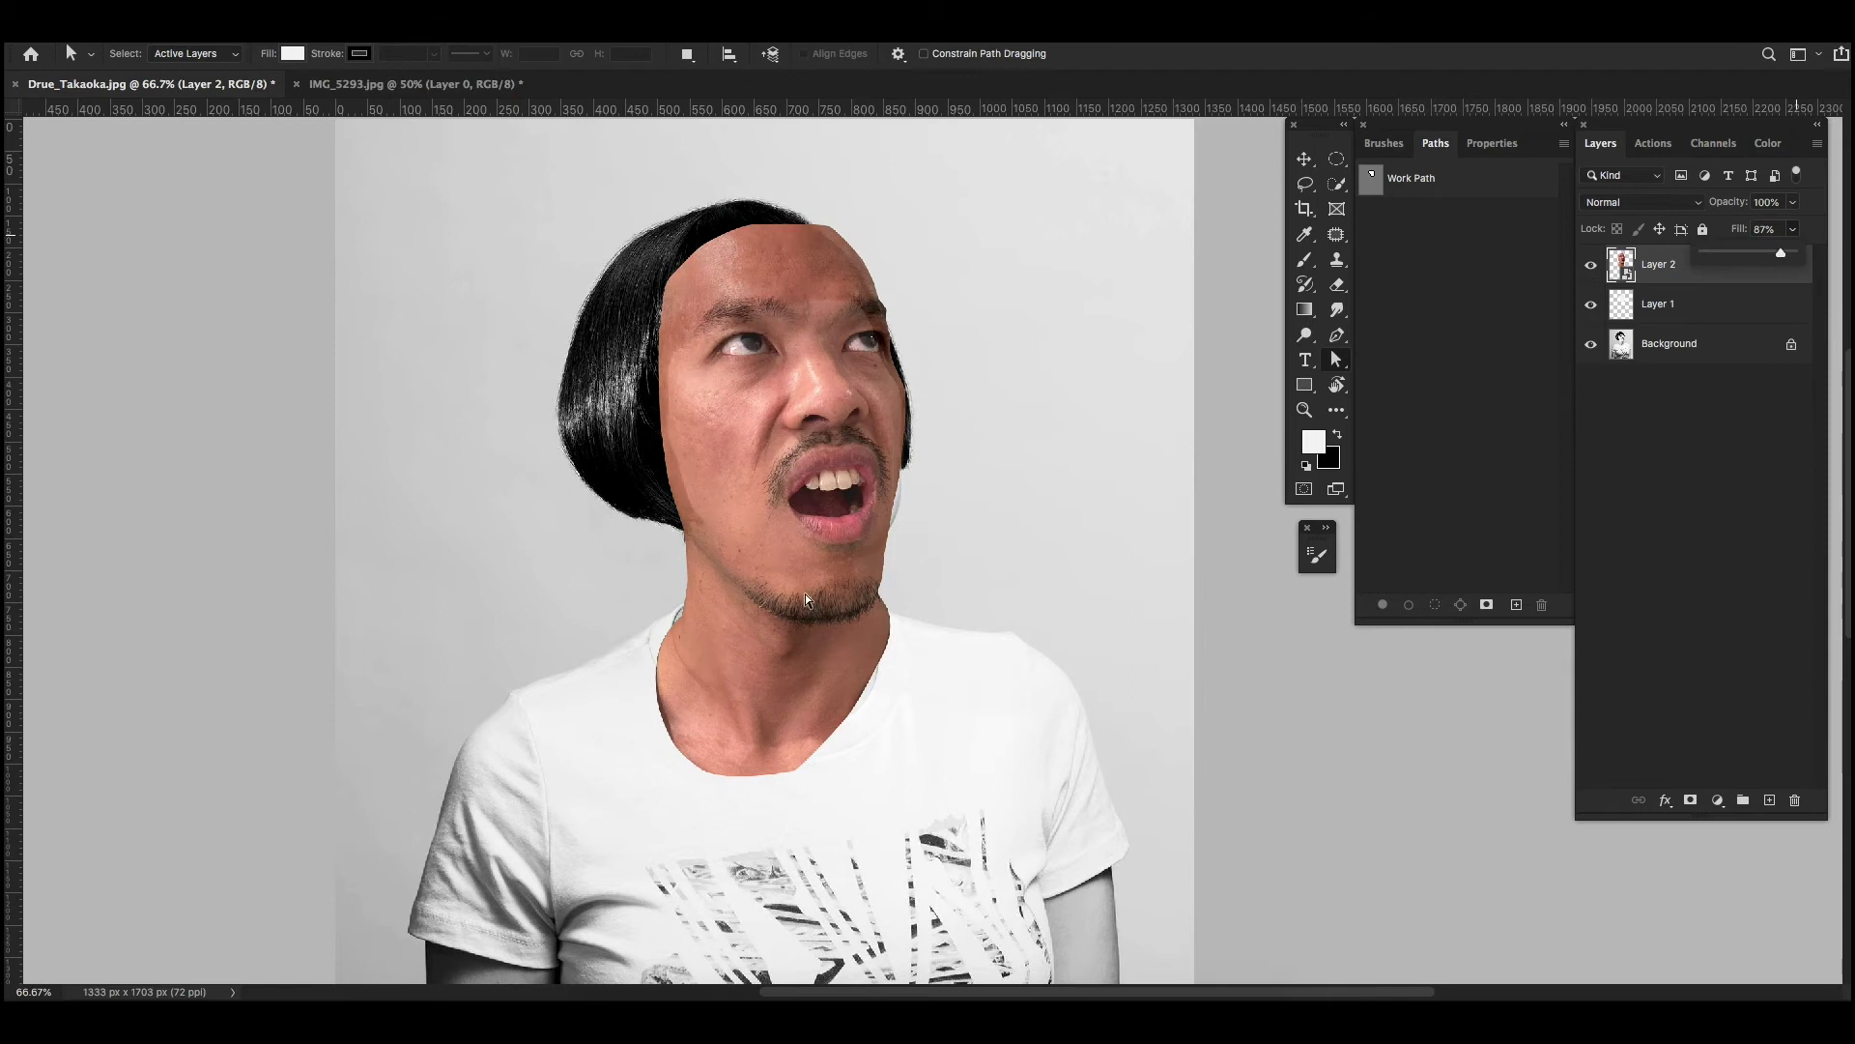
key("v")
left_click_drag(821, 573, 827, 600)
Step: Re-transform the face to about -9.7° rotation and 12 px higher, then commit
key("ctrl+t")
left_click_drag(913, 401, 950, 327)
left_click_drag(843, 416, 849, 408)
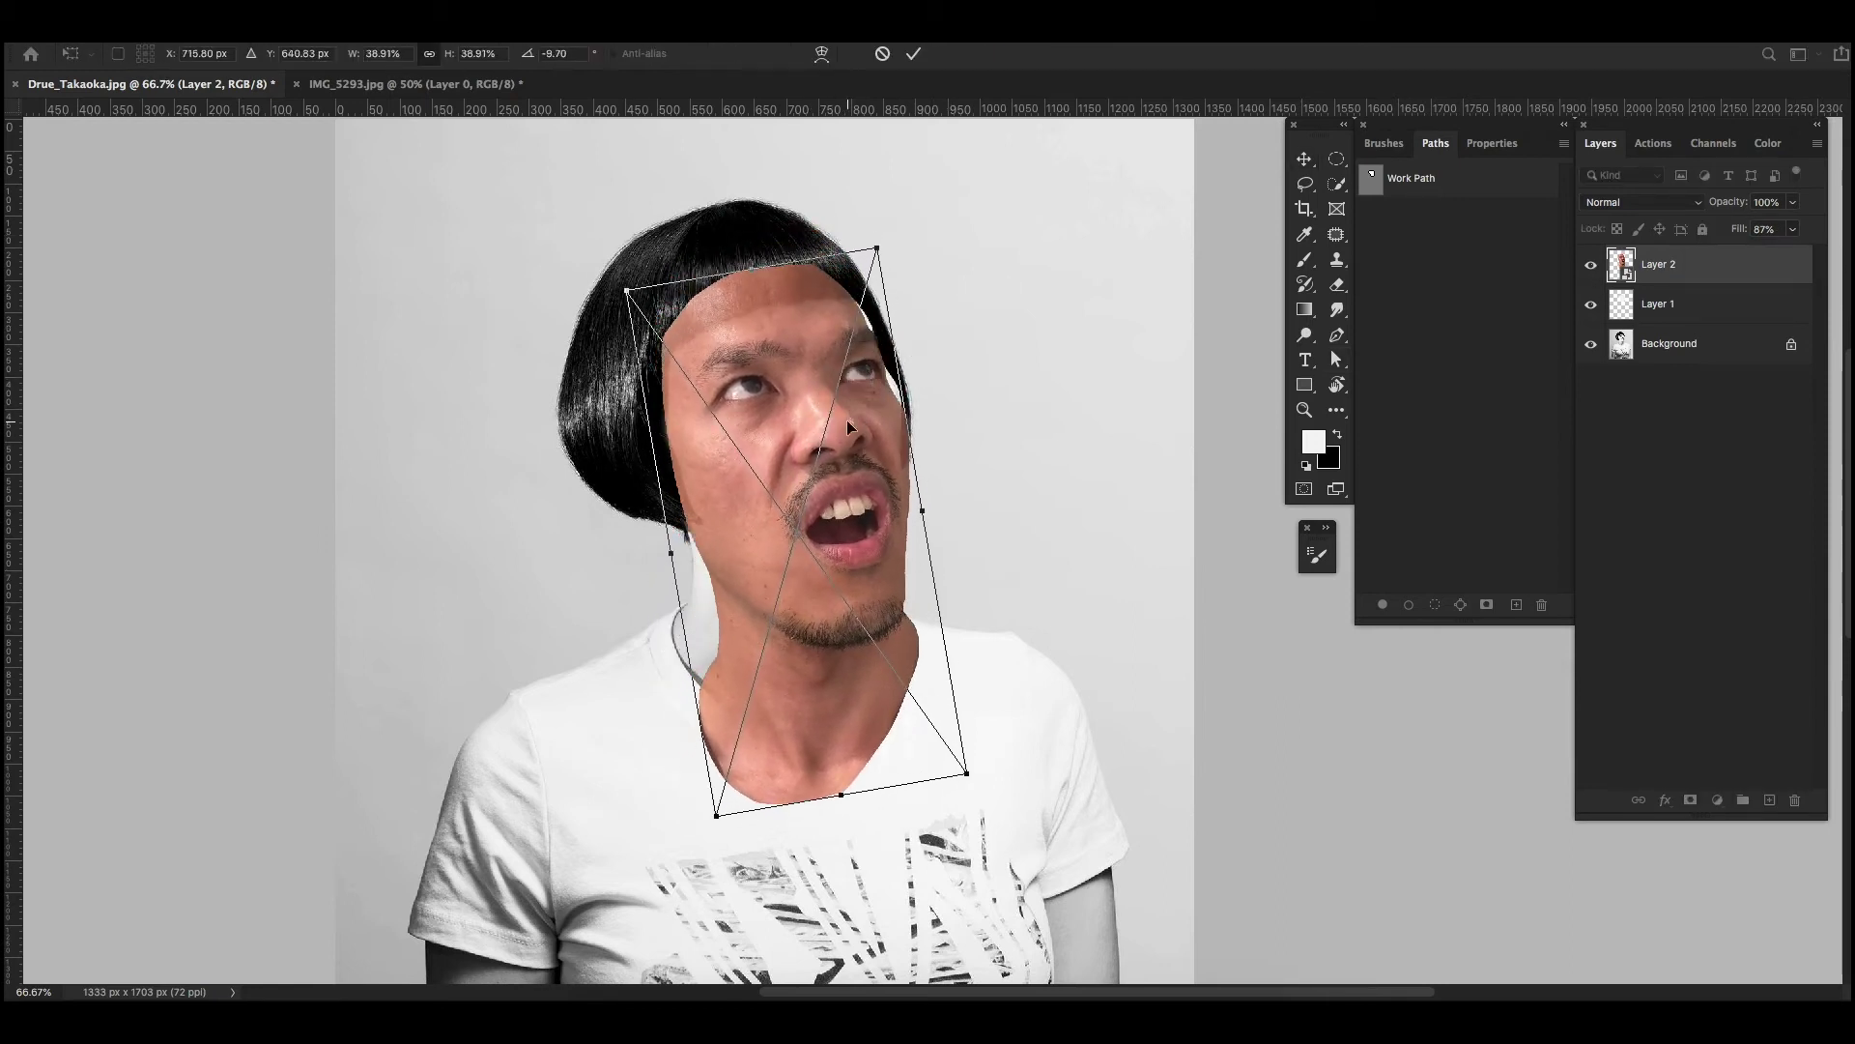
mouse_move(833, 752)
left_mouse_down()
mouse_move(845, 740)
mouse_move(840, 786)
left_mouse_up()
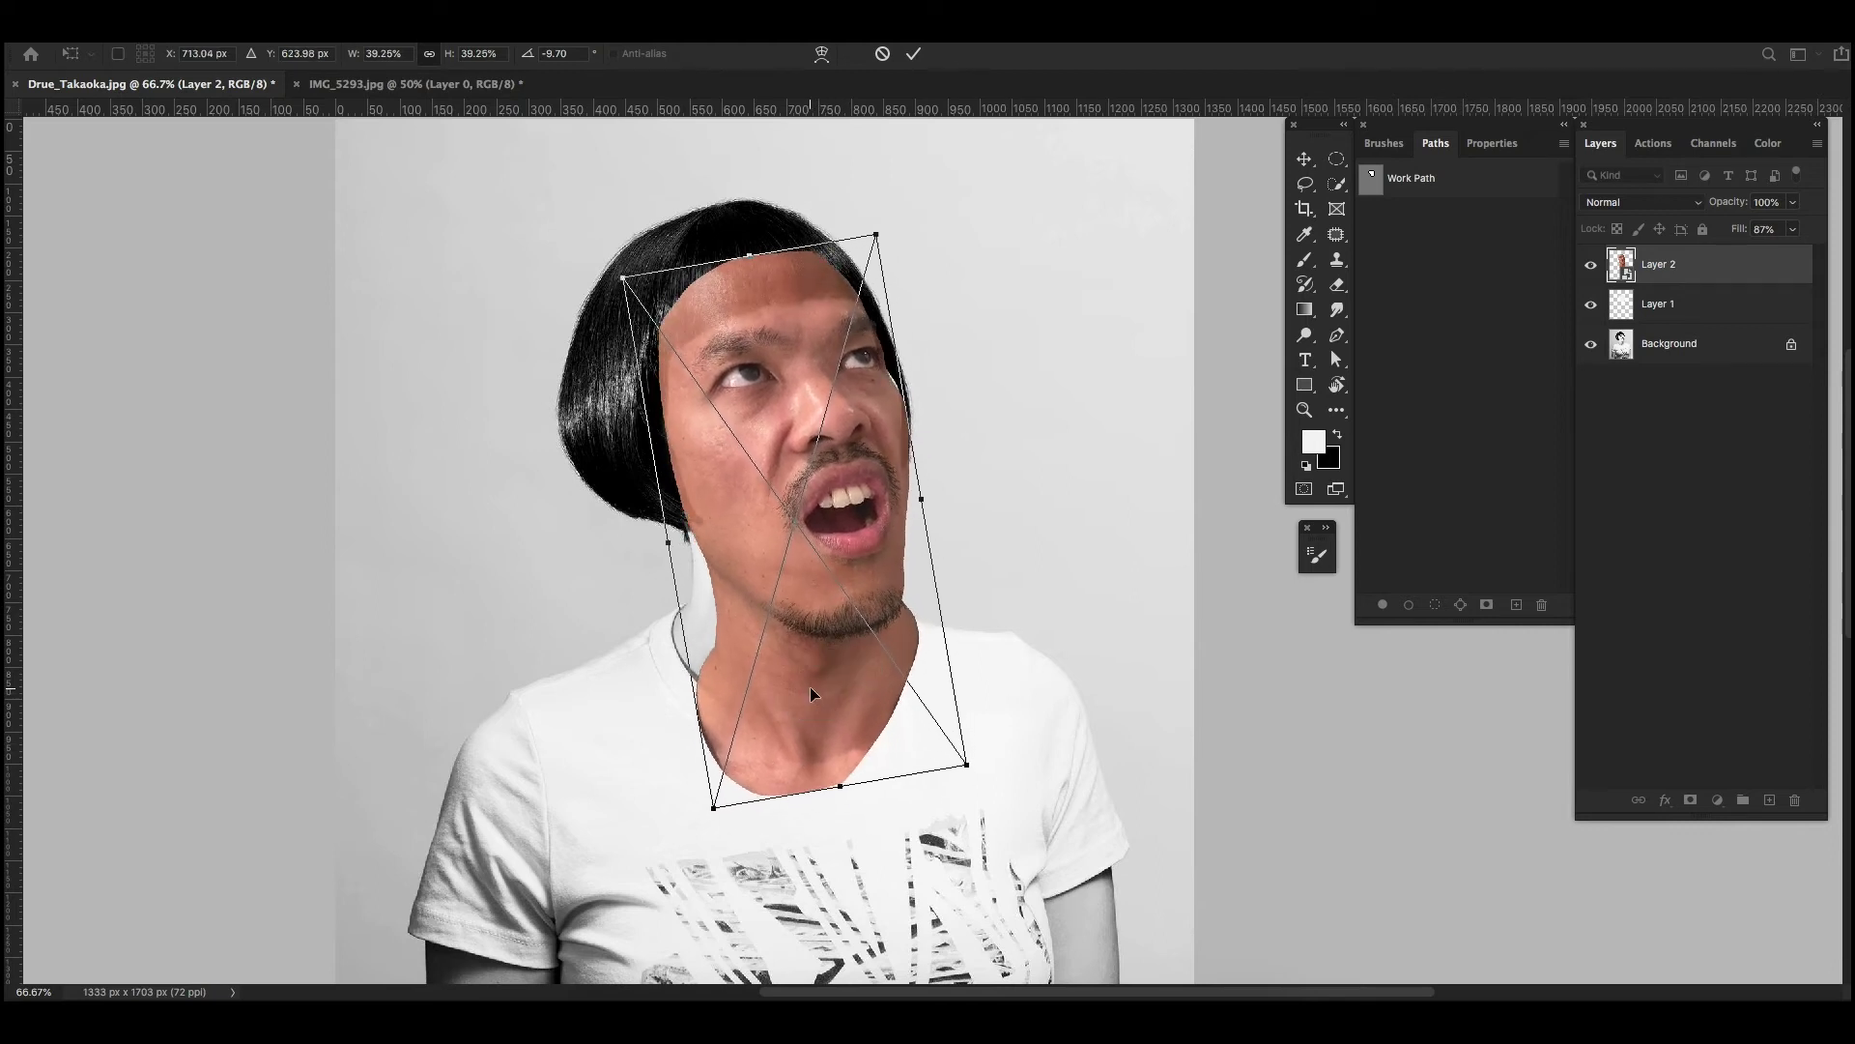
key("Return")
key("ctrl+plus")
key("e")
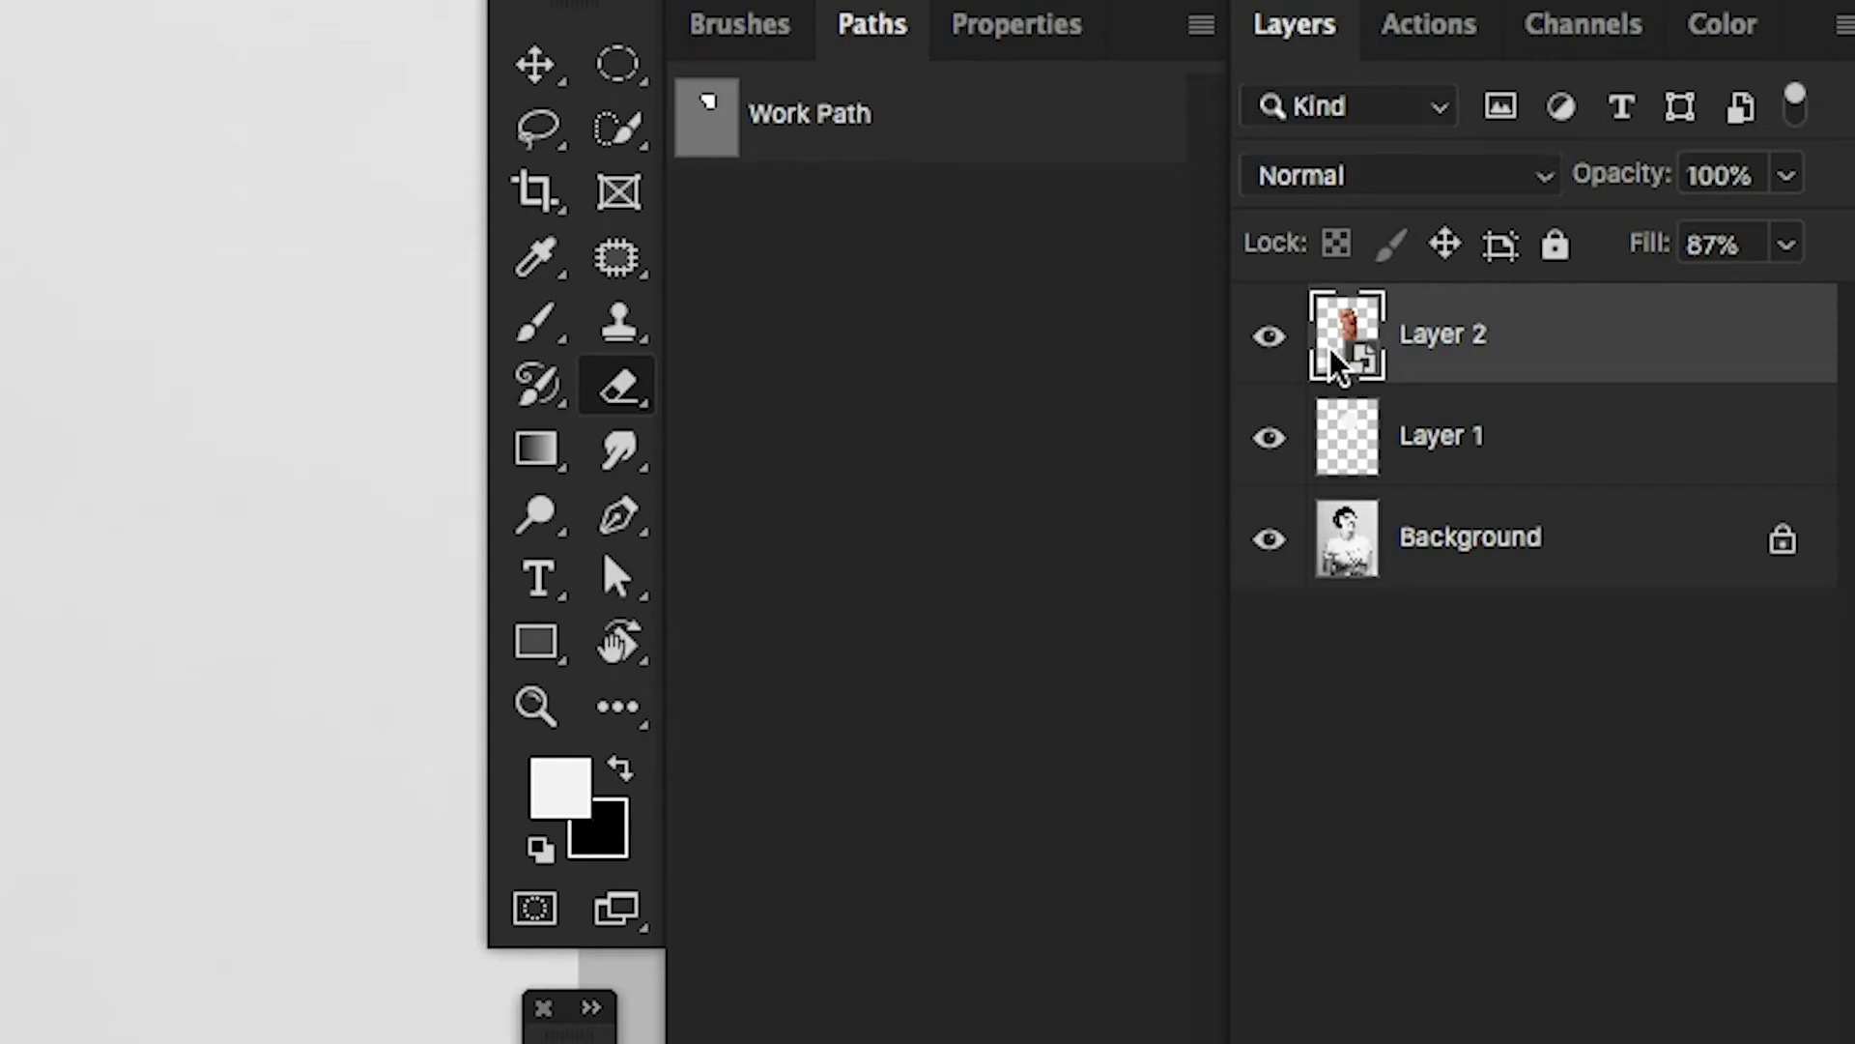
Step: Open the Layer 2 smart object and erase the neck below the chin
left_click(1616, 274)
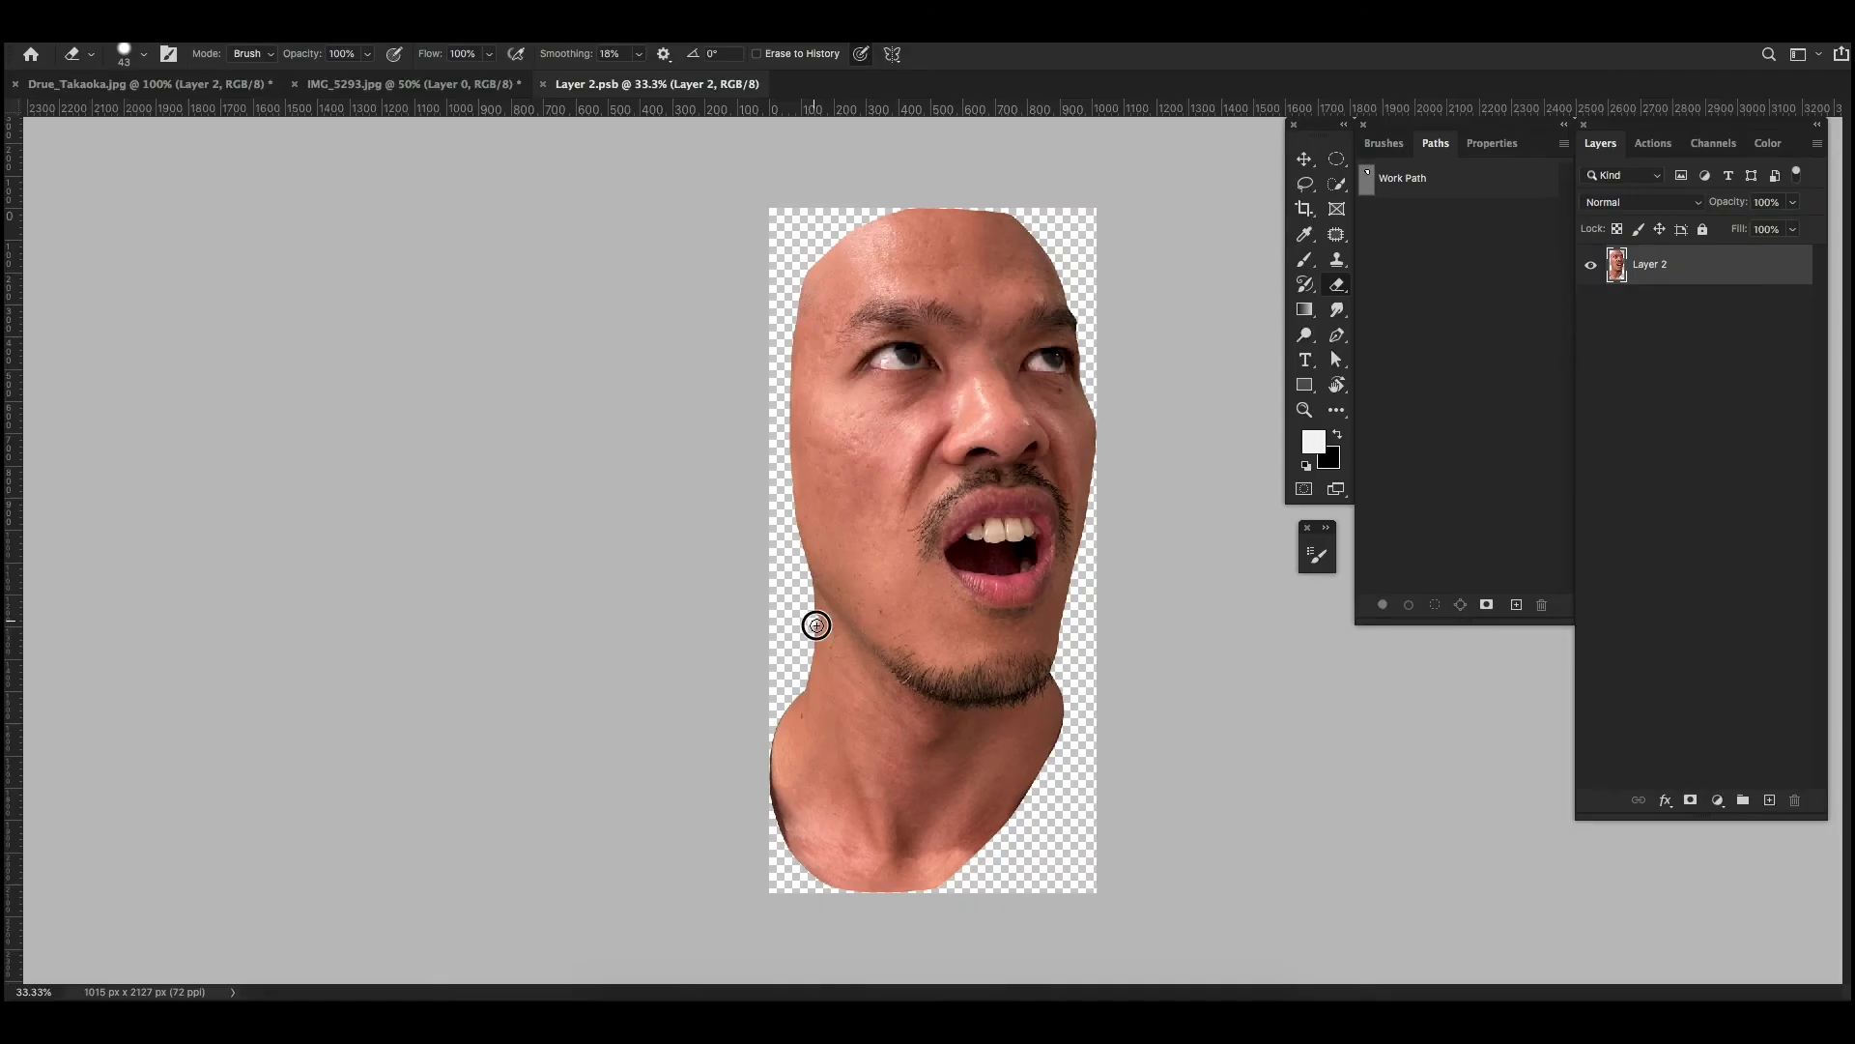
mouse_move(817, 710)
left_mouse_down()
mouse_move(1063, 720)
mouse_move(803, 654)
mouse_move(794, 724)
mouse_move(965, 857)
left_mouse_up()
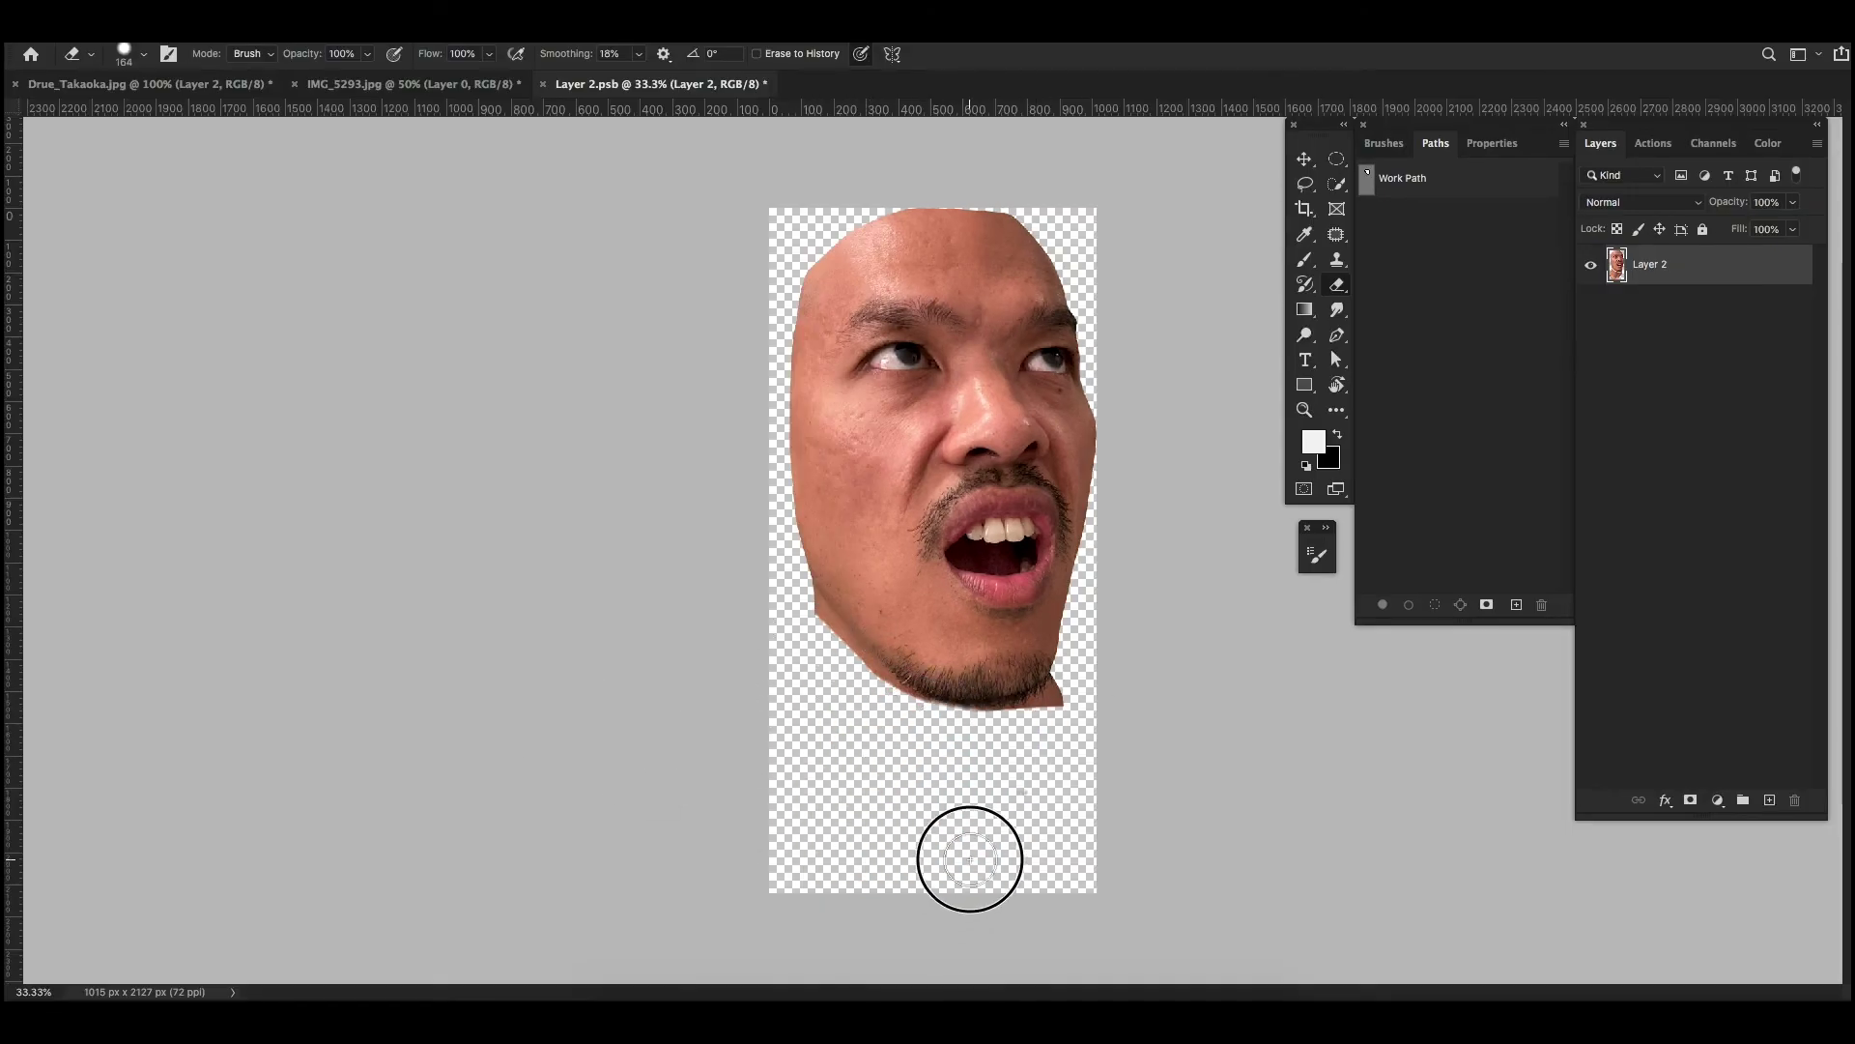
key("ctrl+plus")
mouse_move(729, 650)
left_mouse_down()
mouse_move(1002, 832)
mouse_move(974, 824)
left_mouse_up()
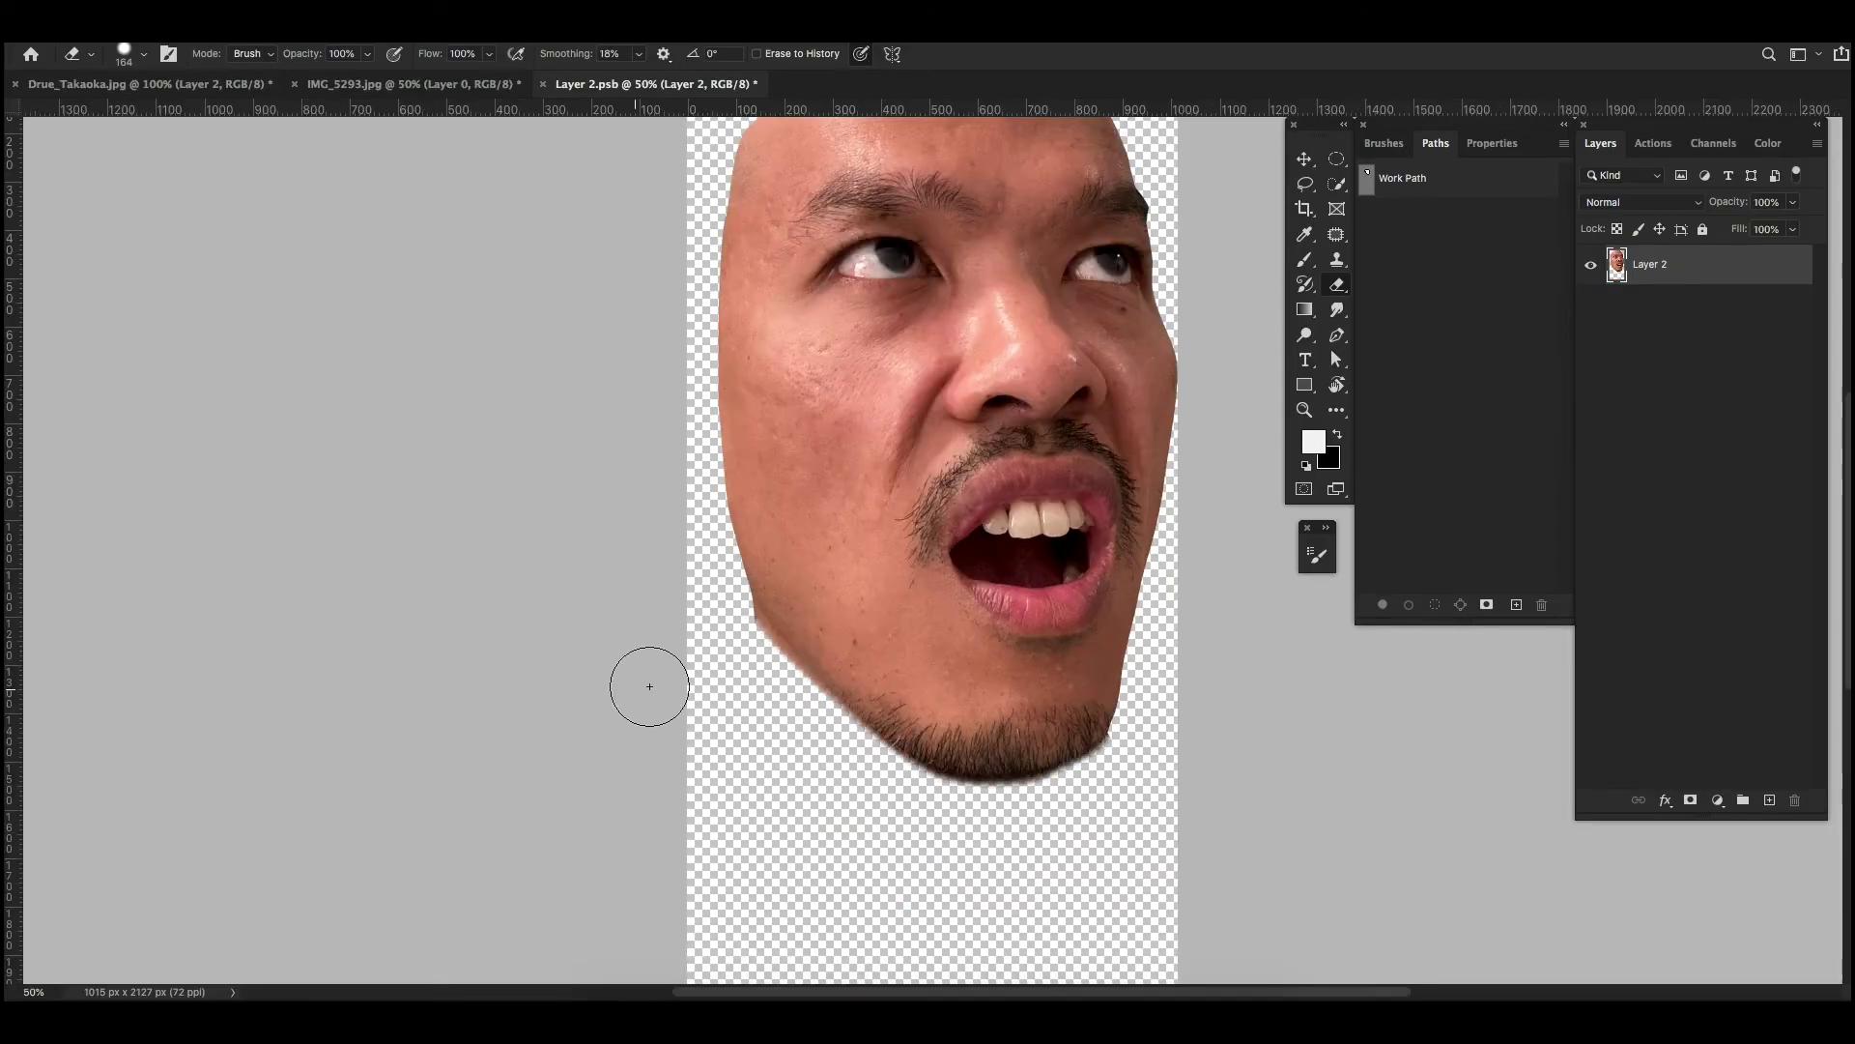
left_click_drag(806, 738, 807, 705)
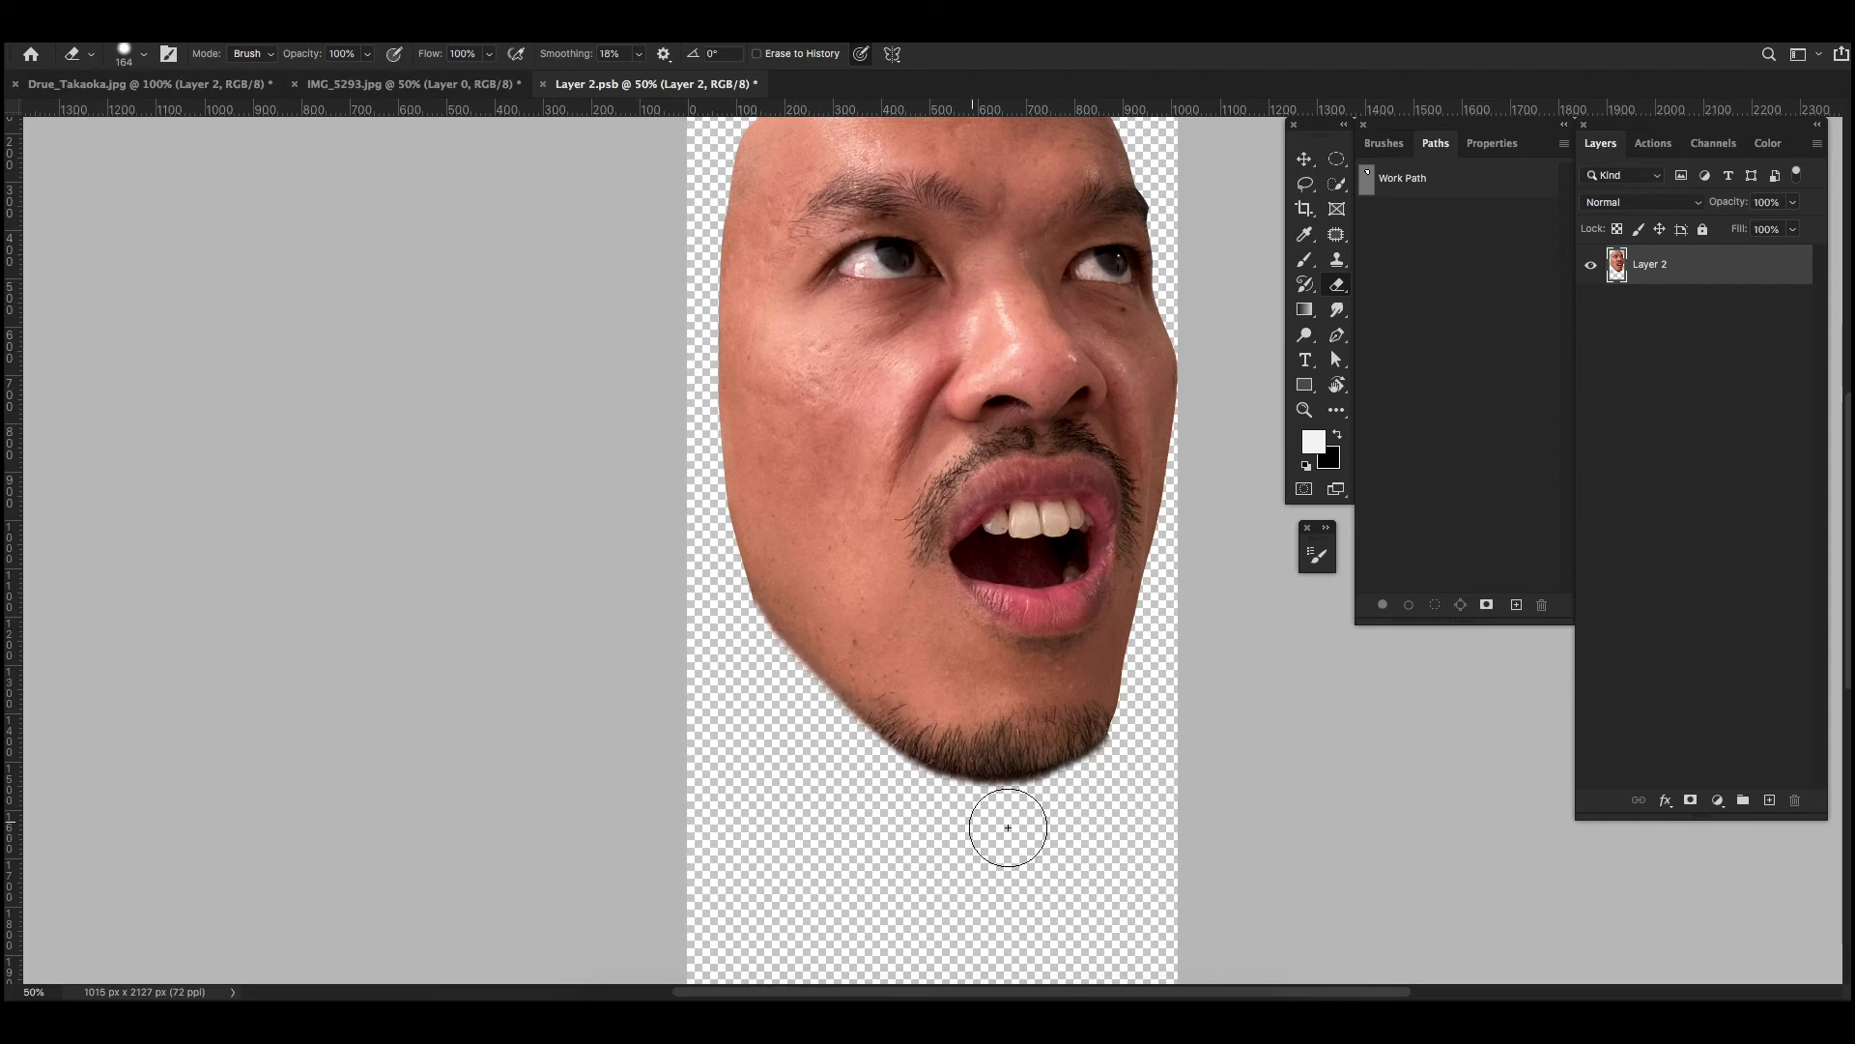
key("v")
left_click(178, 76)
left_click_drag(817, 483, 829, 473)
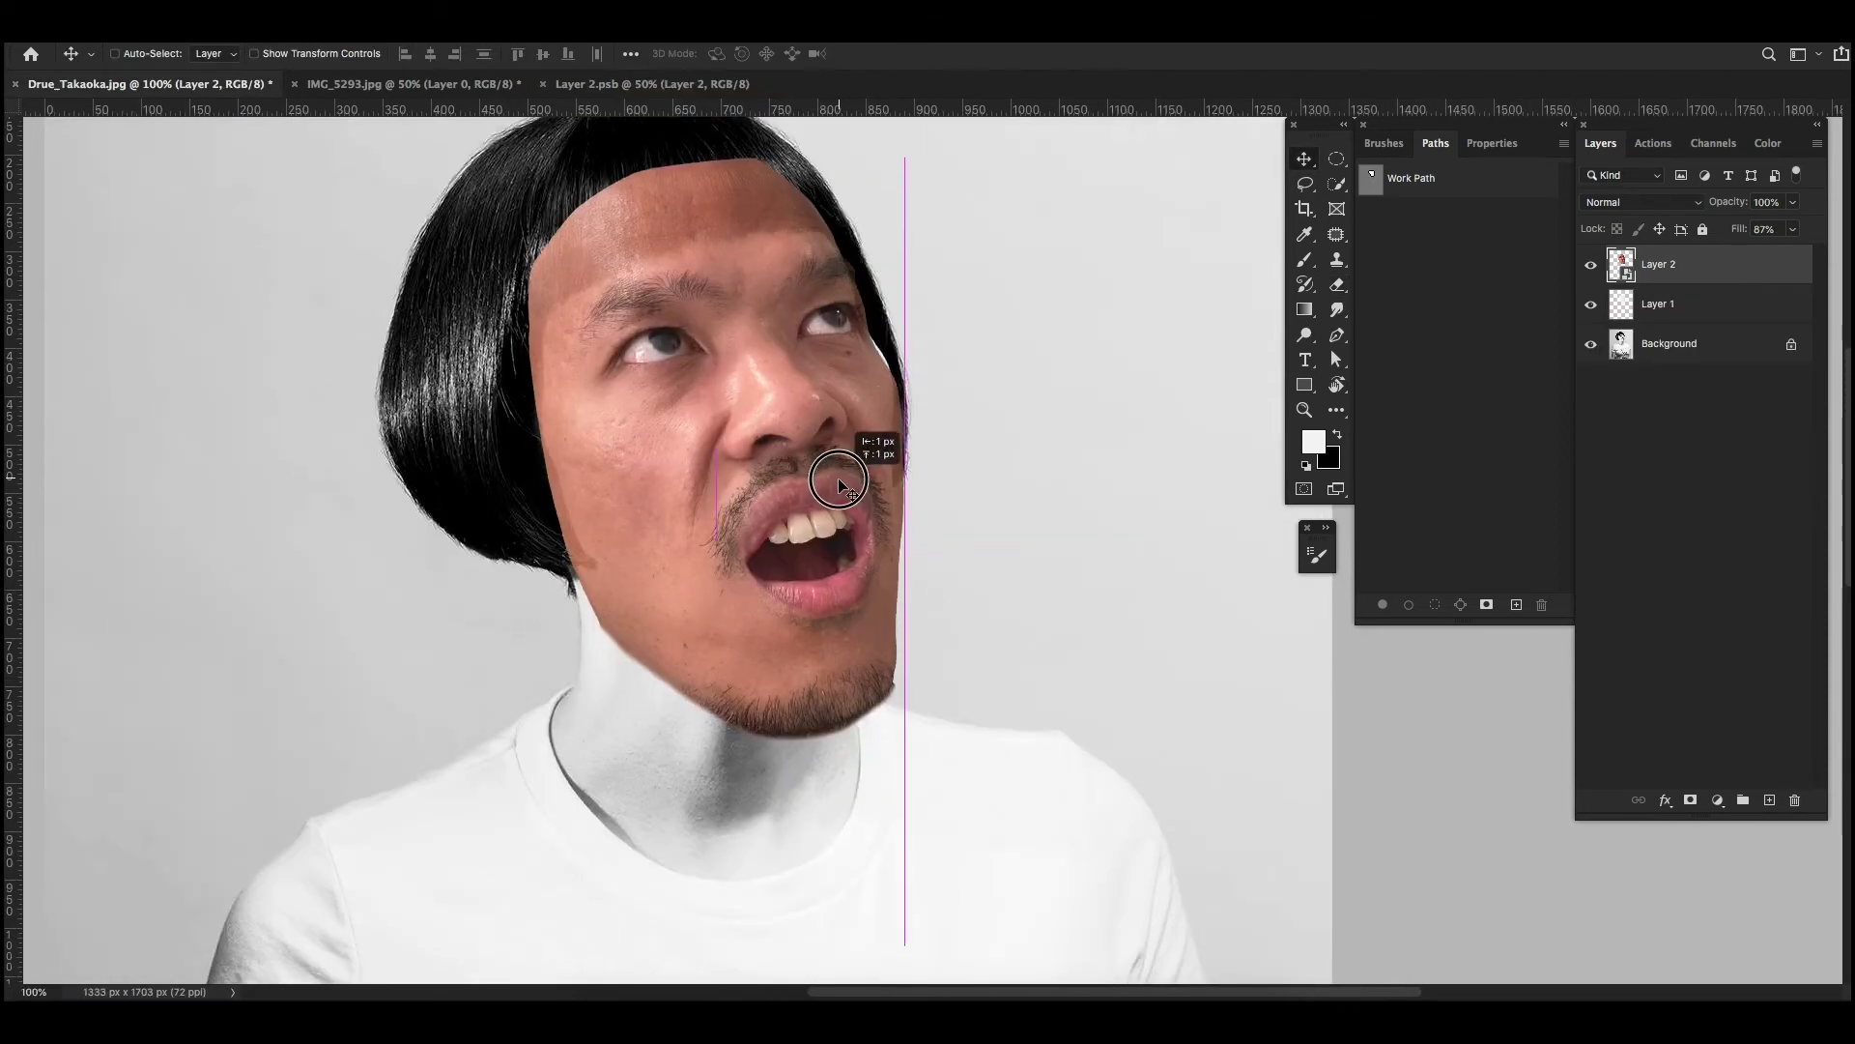
key("shift+8")
key("shift+7")
key("shift+5")
key("shift+8")
Step: Refit the face to about 34.6% scale and -9°, then launch Liquify
key("ctrl+t")
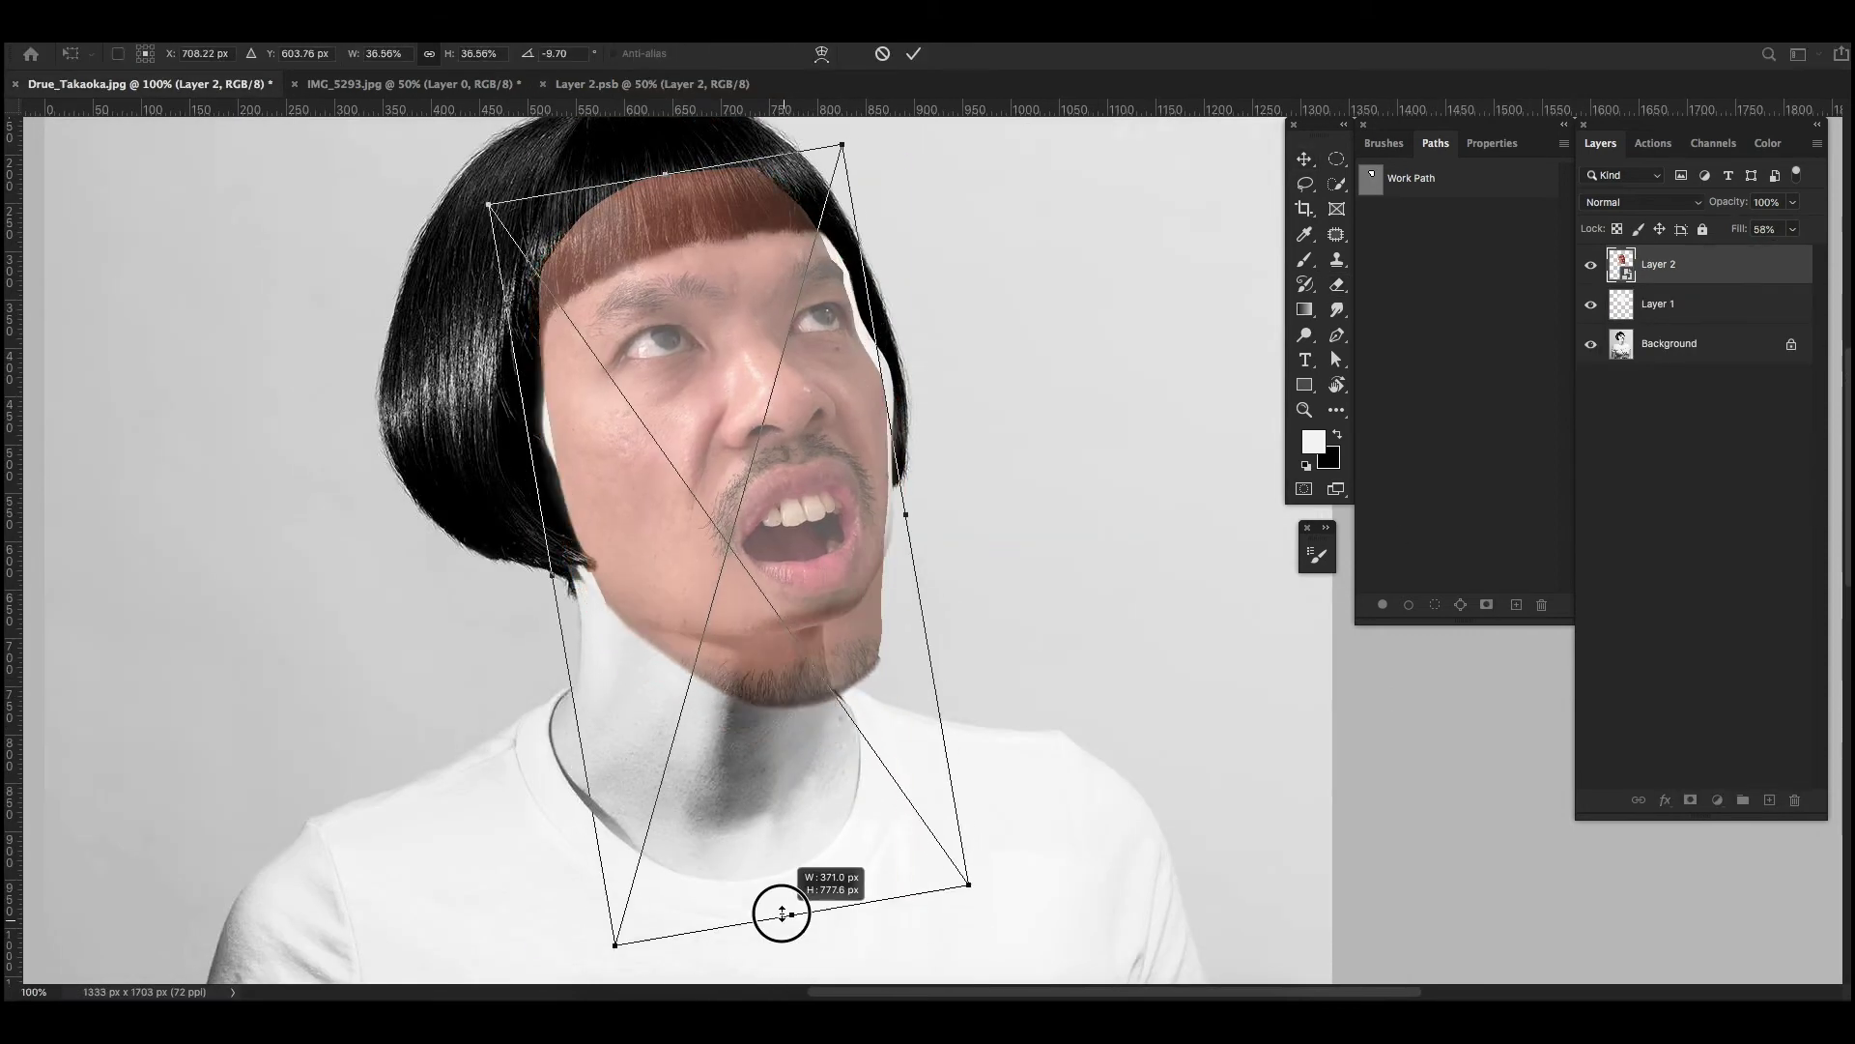
left_click_drag(797, 893, 801, 858)
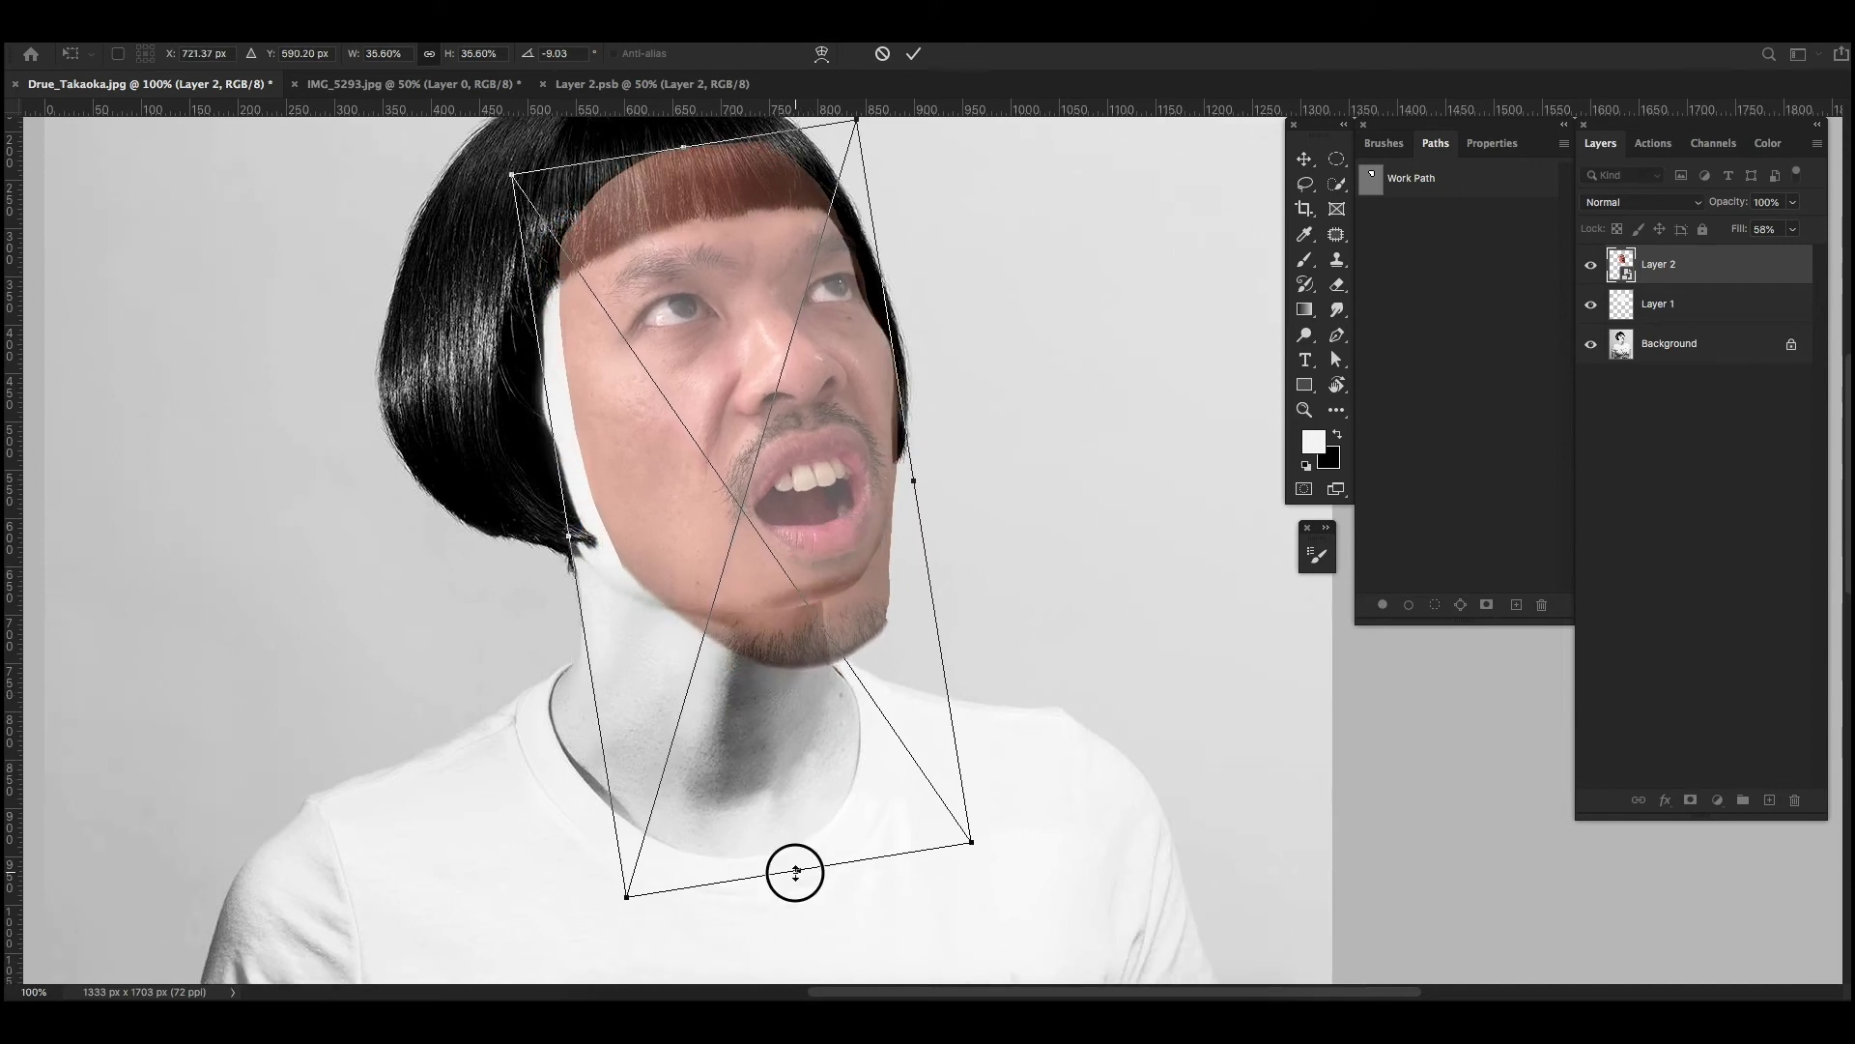
left_click_drag(787, 758, 757, 684)
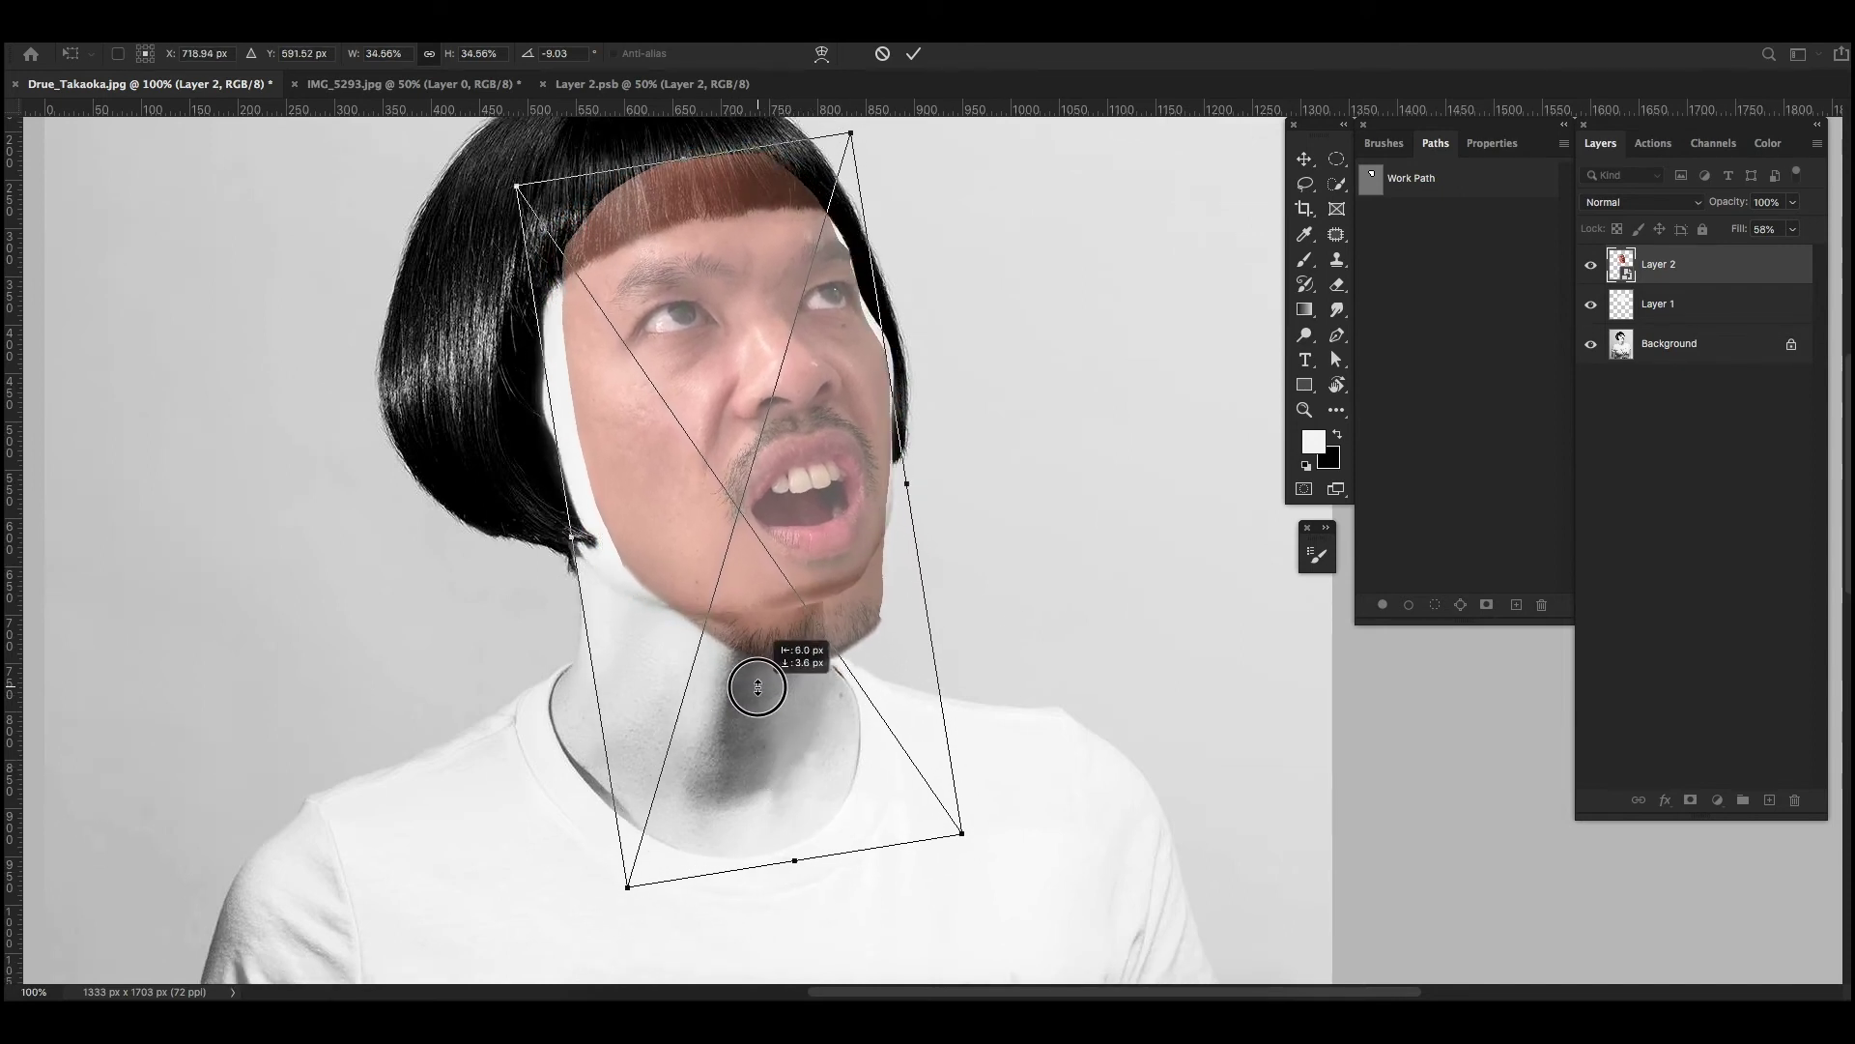
key("Return")
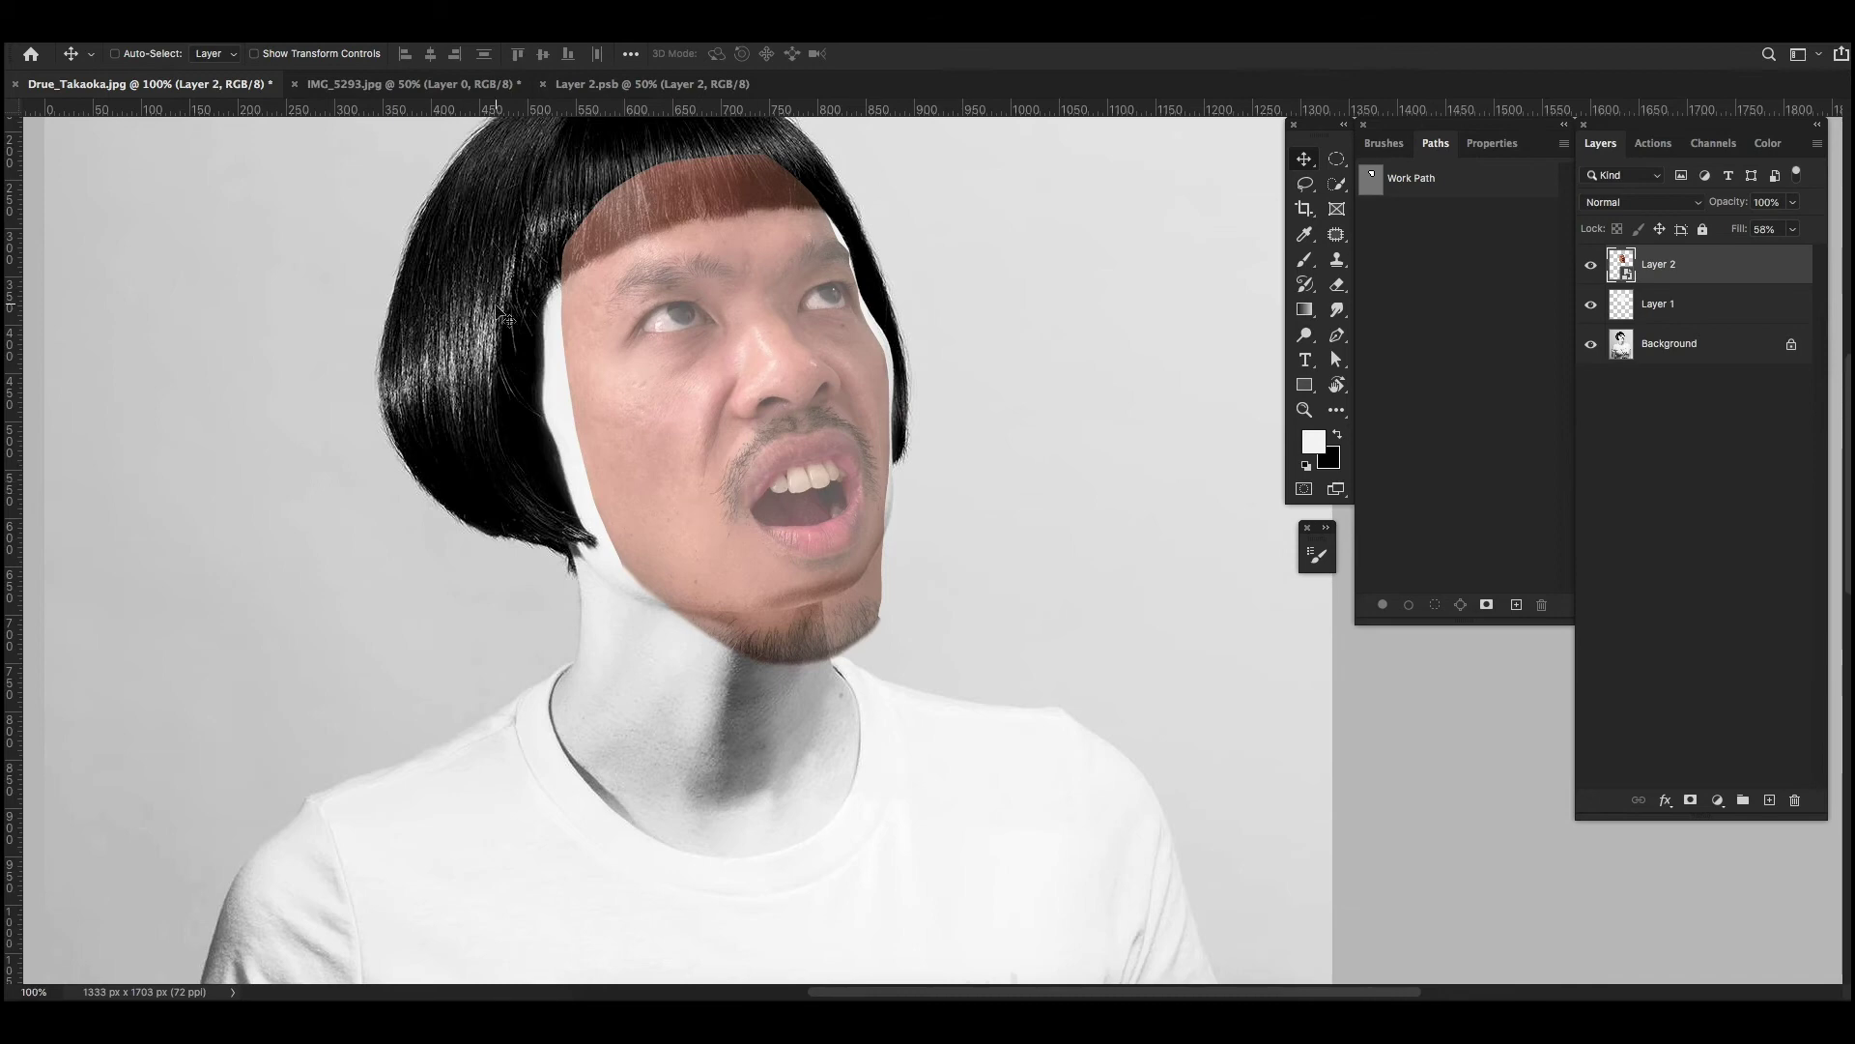
key("ctrl+shift+x")
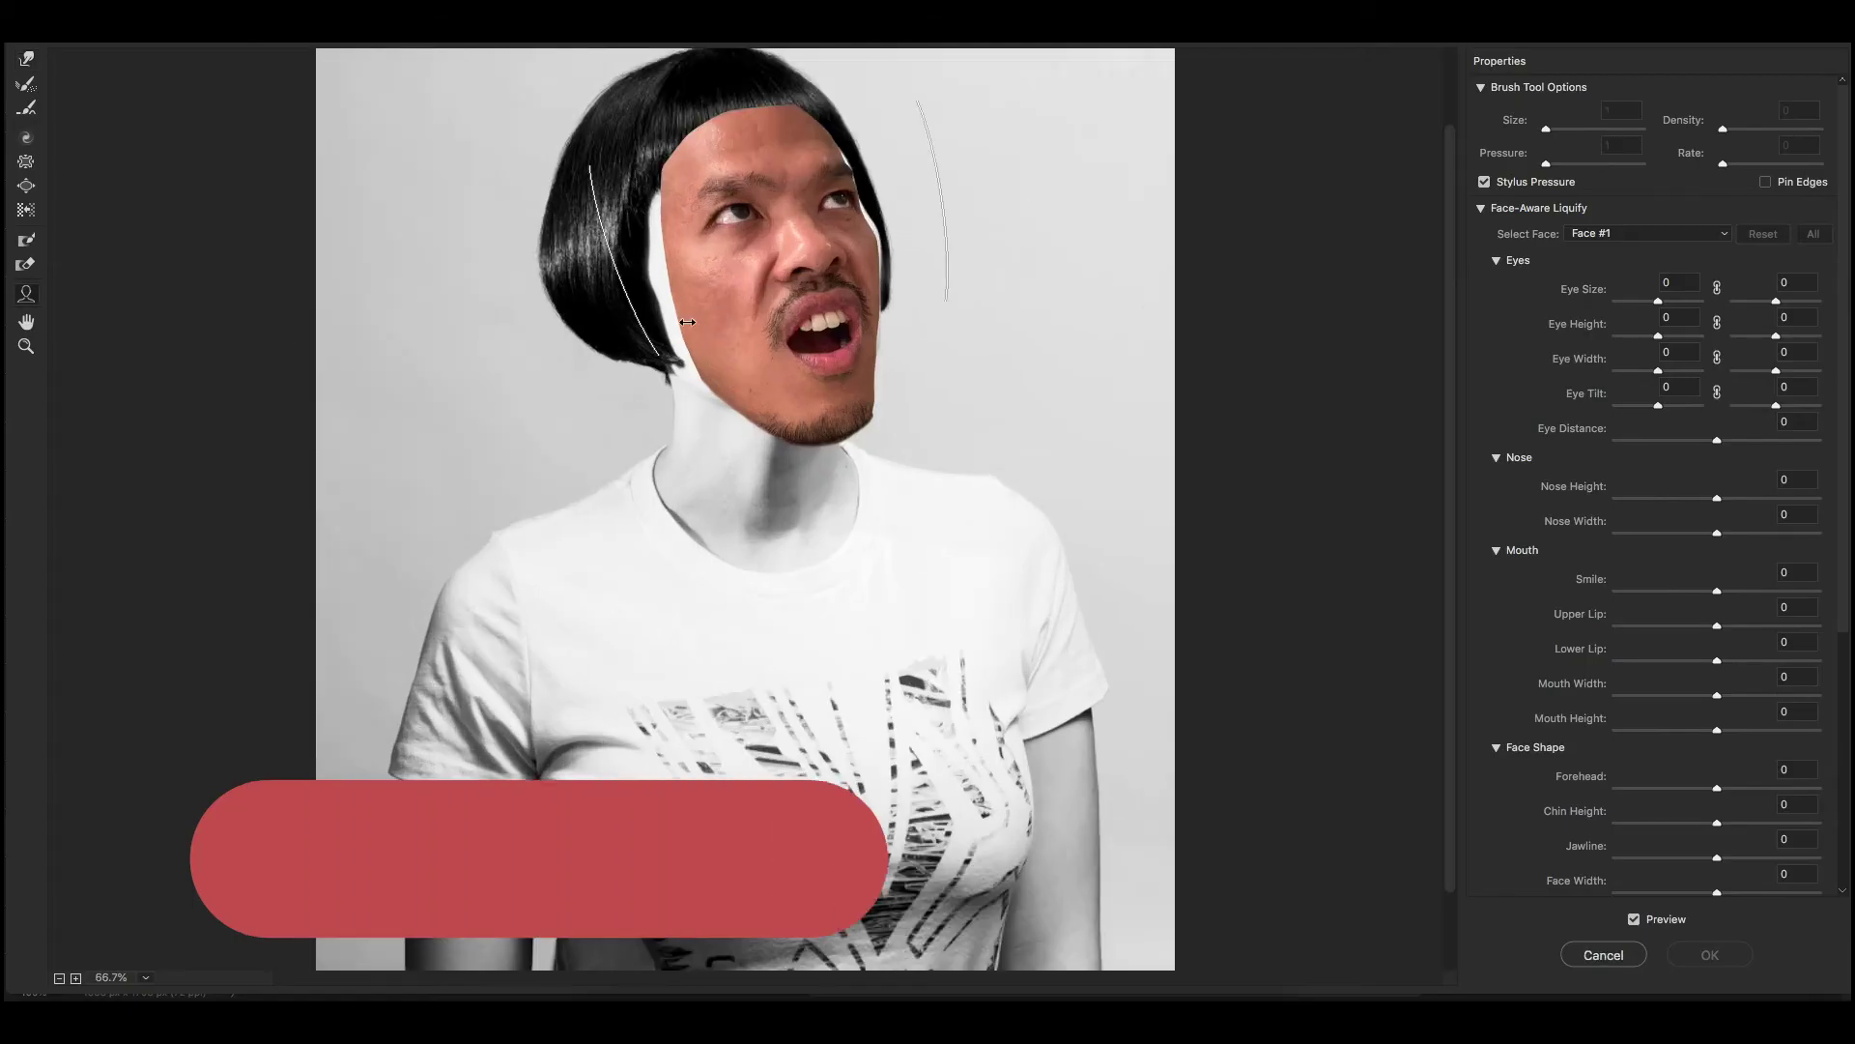
Step: Adjust Face-Aware eye size, width and tilt, chin height 80, jawline 100, right eye 47
left_click_drag(869, 194, 872, 174)
left_click_drag(821, 437, 822, 454)
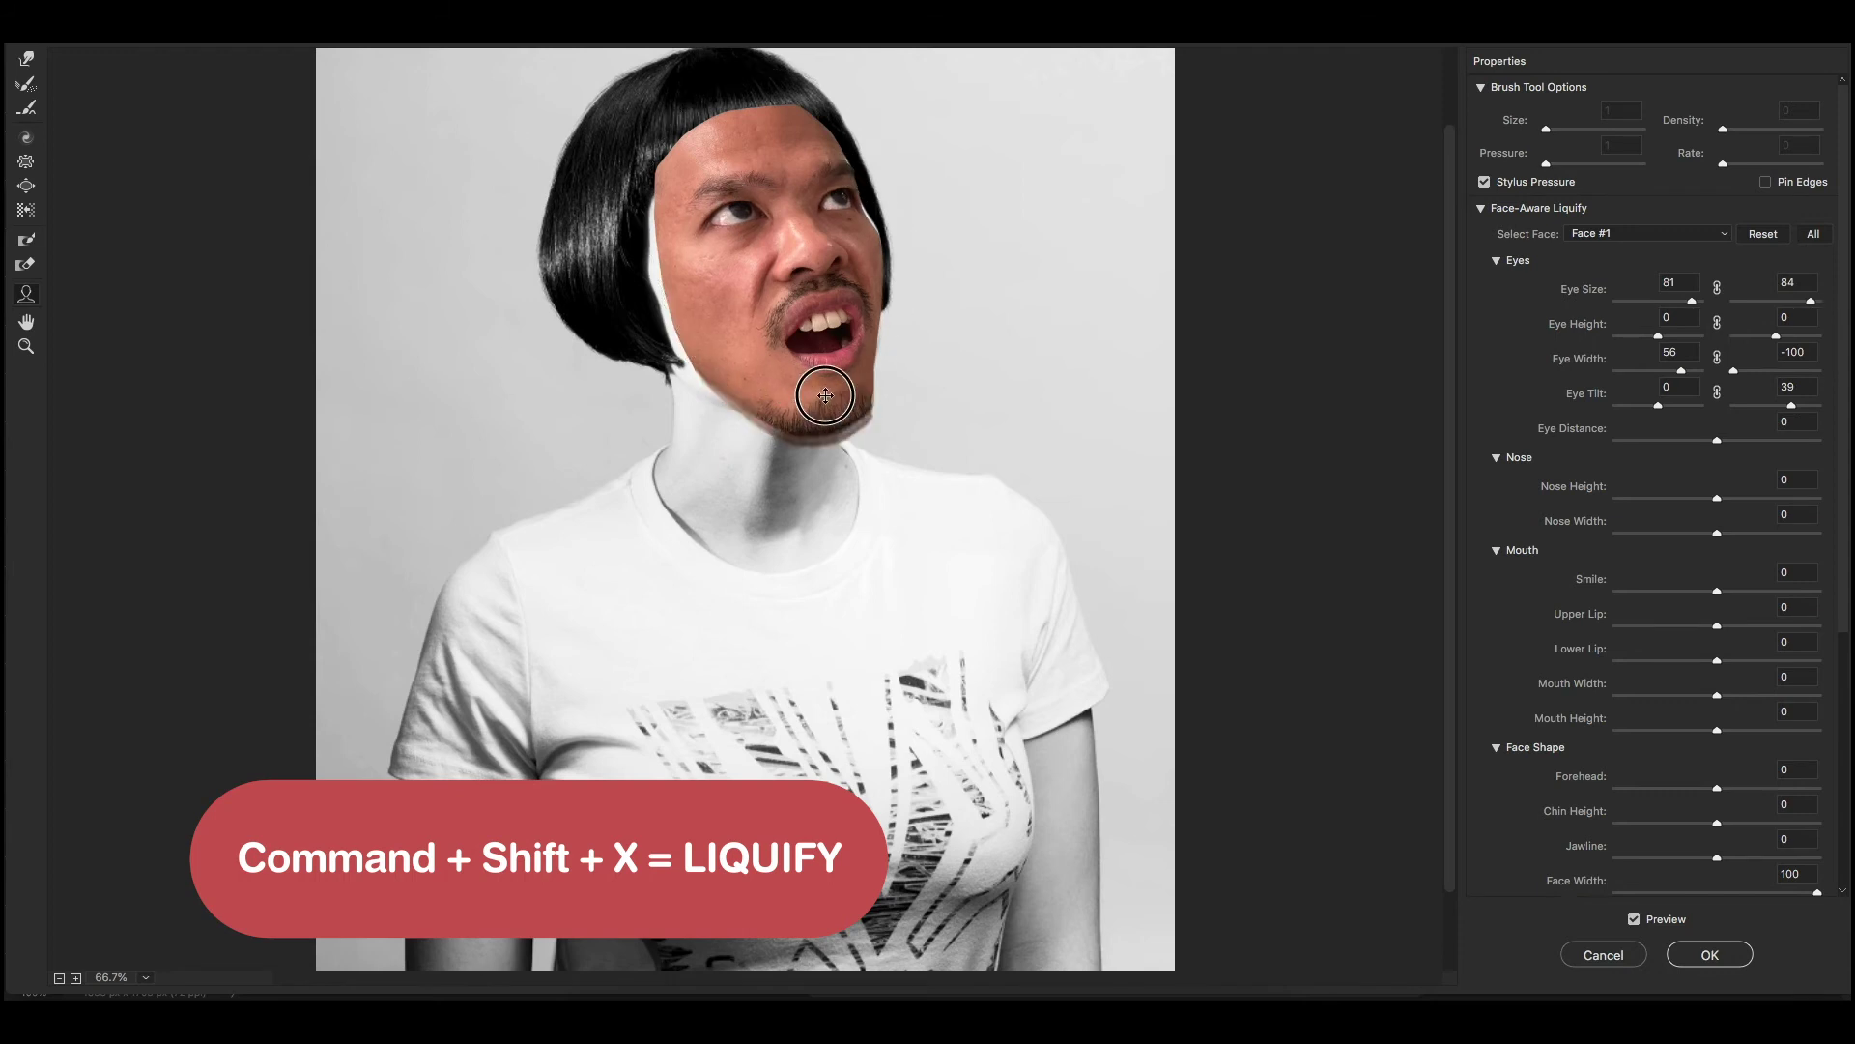
left_click_drag(906, 336, 942, 338)
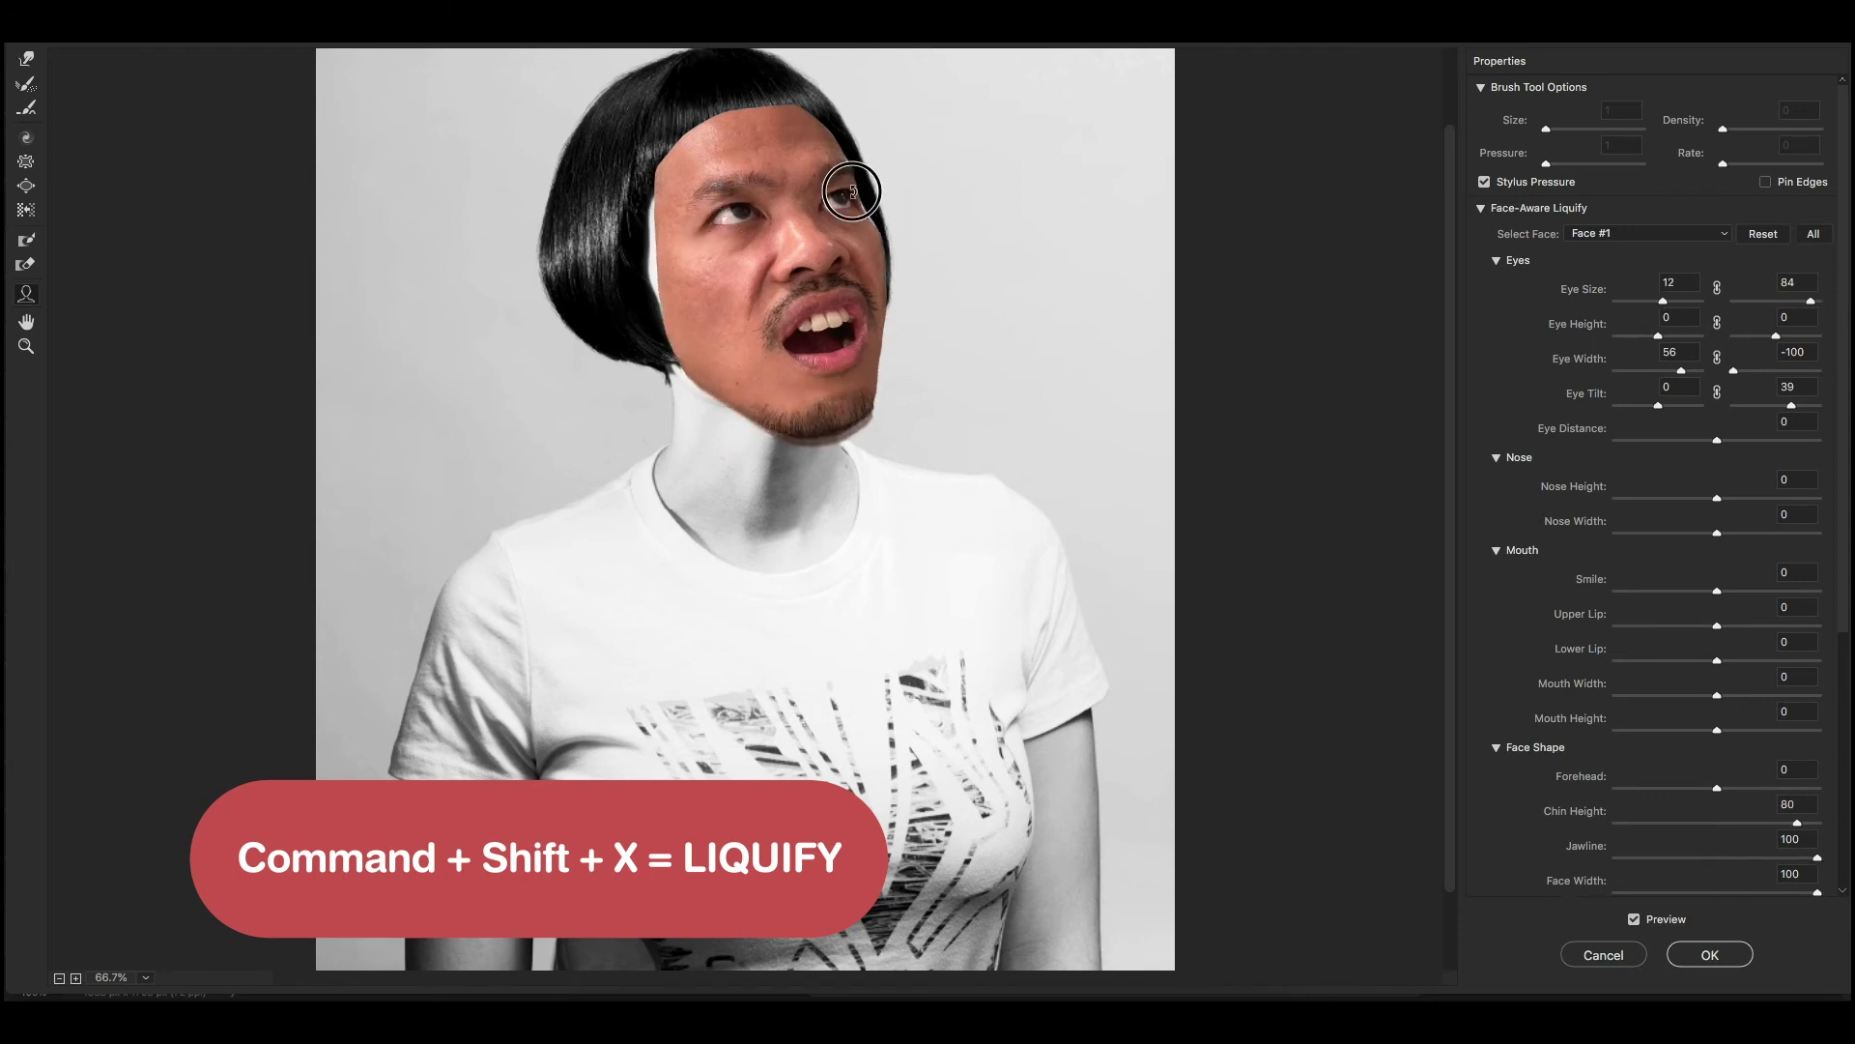
left_click_drag(854, 189, 841, 193)
Step: Forward Warp the left cheek outward into the hair with a size 90 brush
key("w")
key("ctrl+plus")
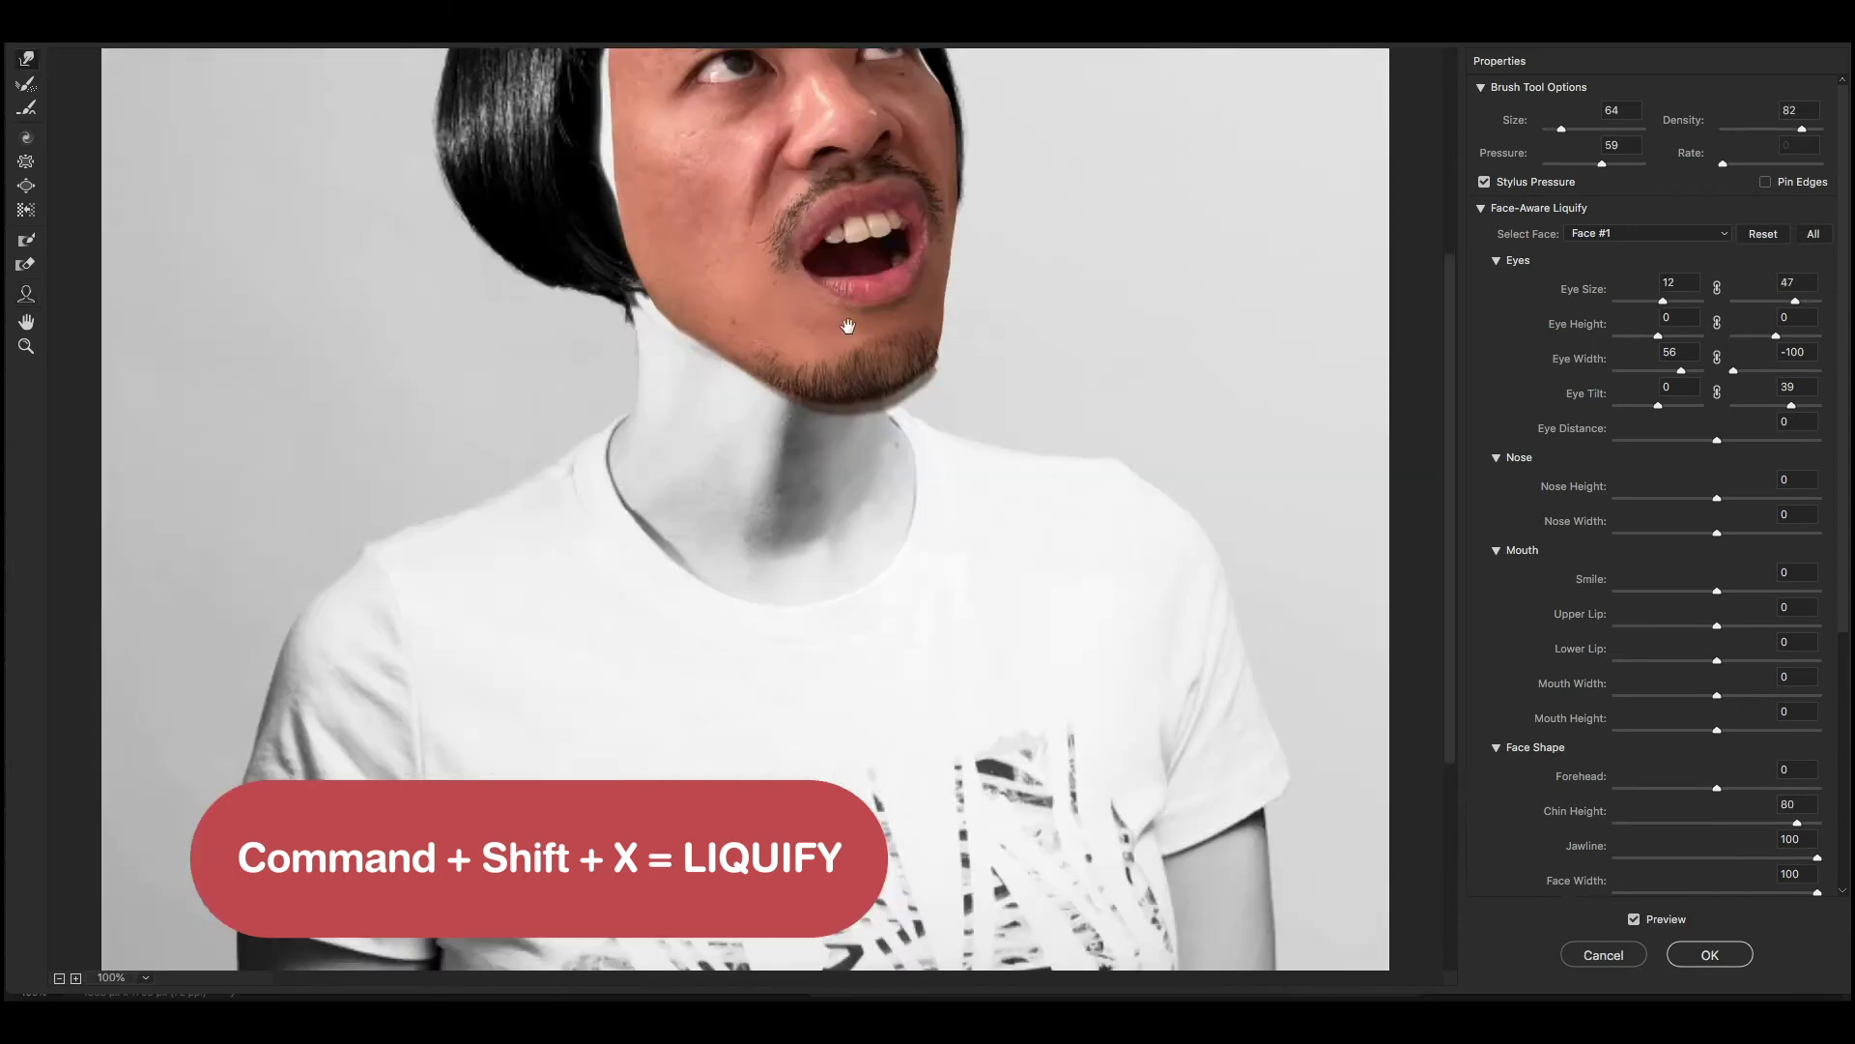
left_click_drag(318, 162, 324, 280)
key("bracketright")
left_click_drag(619, 241, 641, 410)
key("bracketleft")
key("bracketleft")
key("bracketleft")
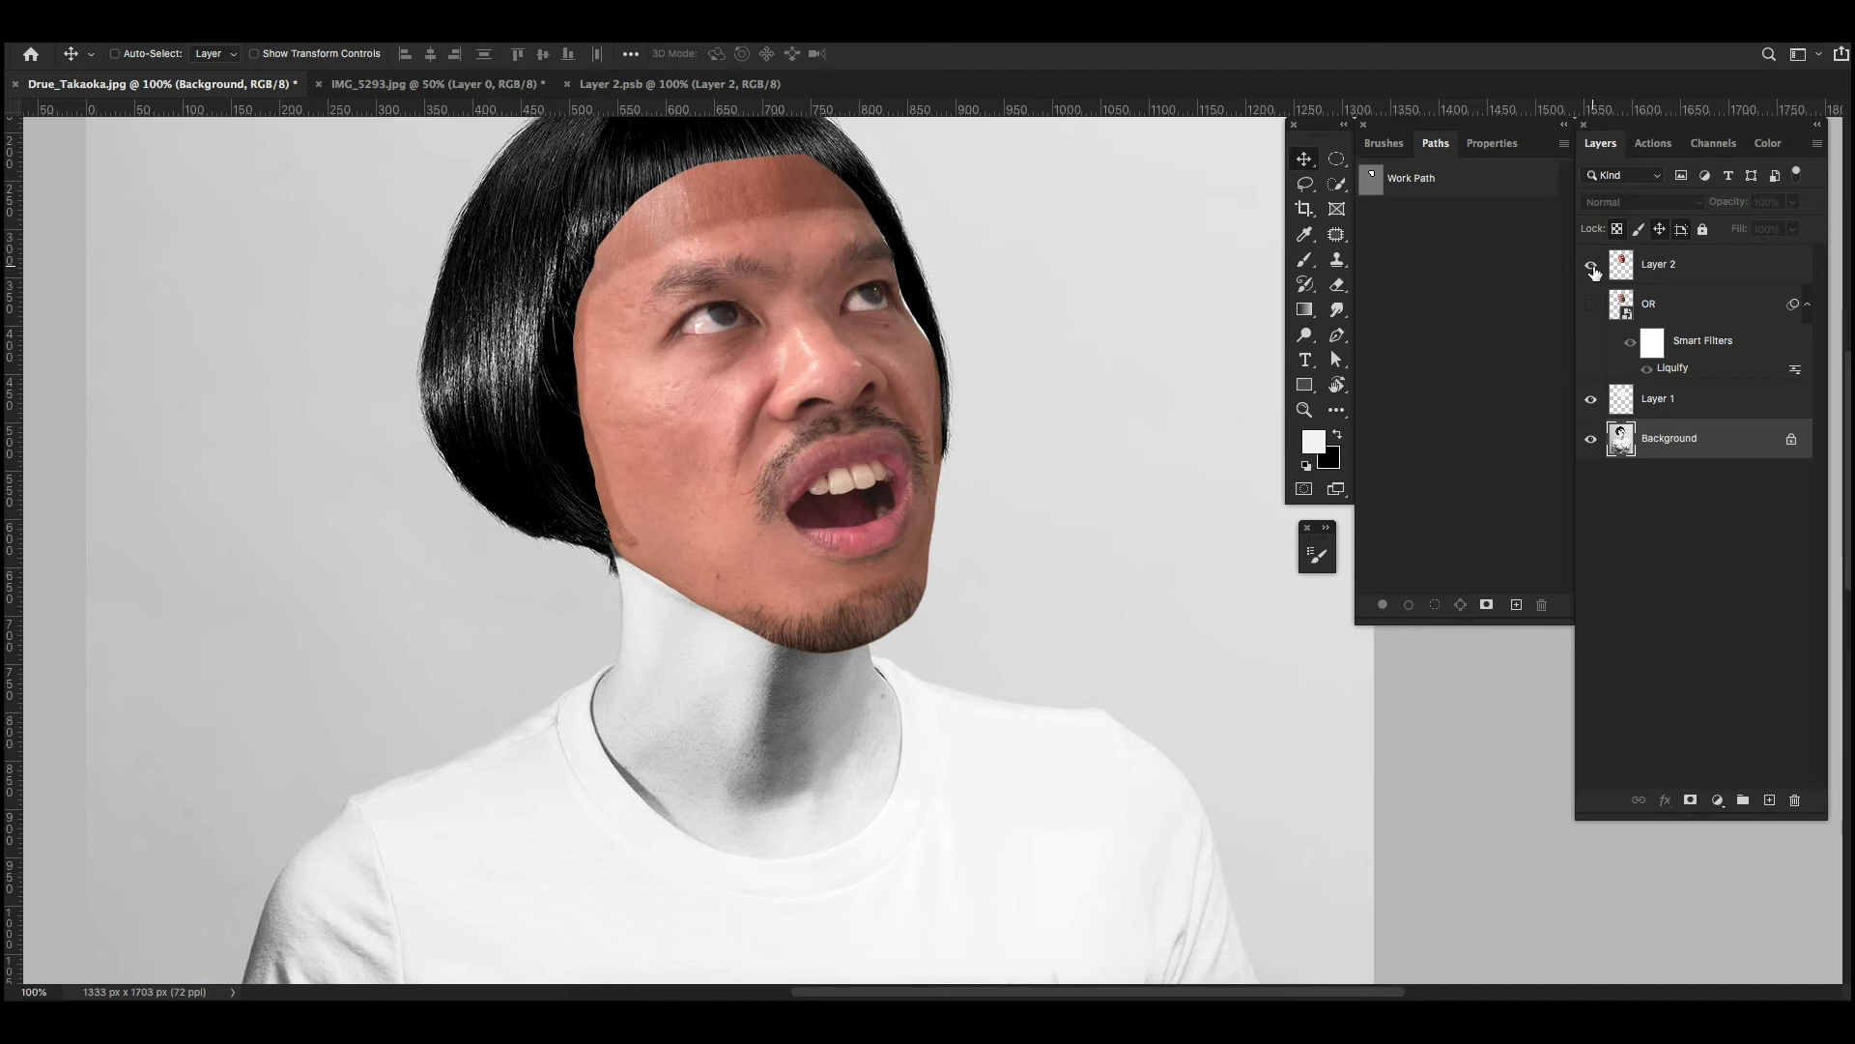
Step: Hide Layer 2, the OR face layer and Layer 1 to reveal the original face
left_click(1593, 269)
left_click(1590, 304)
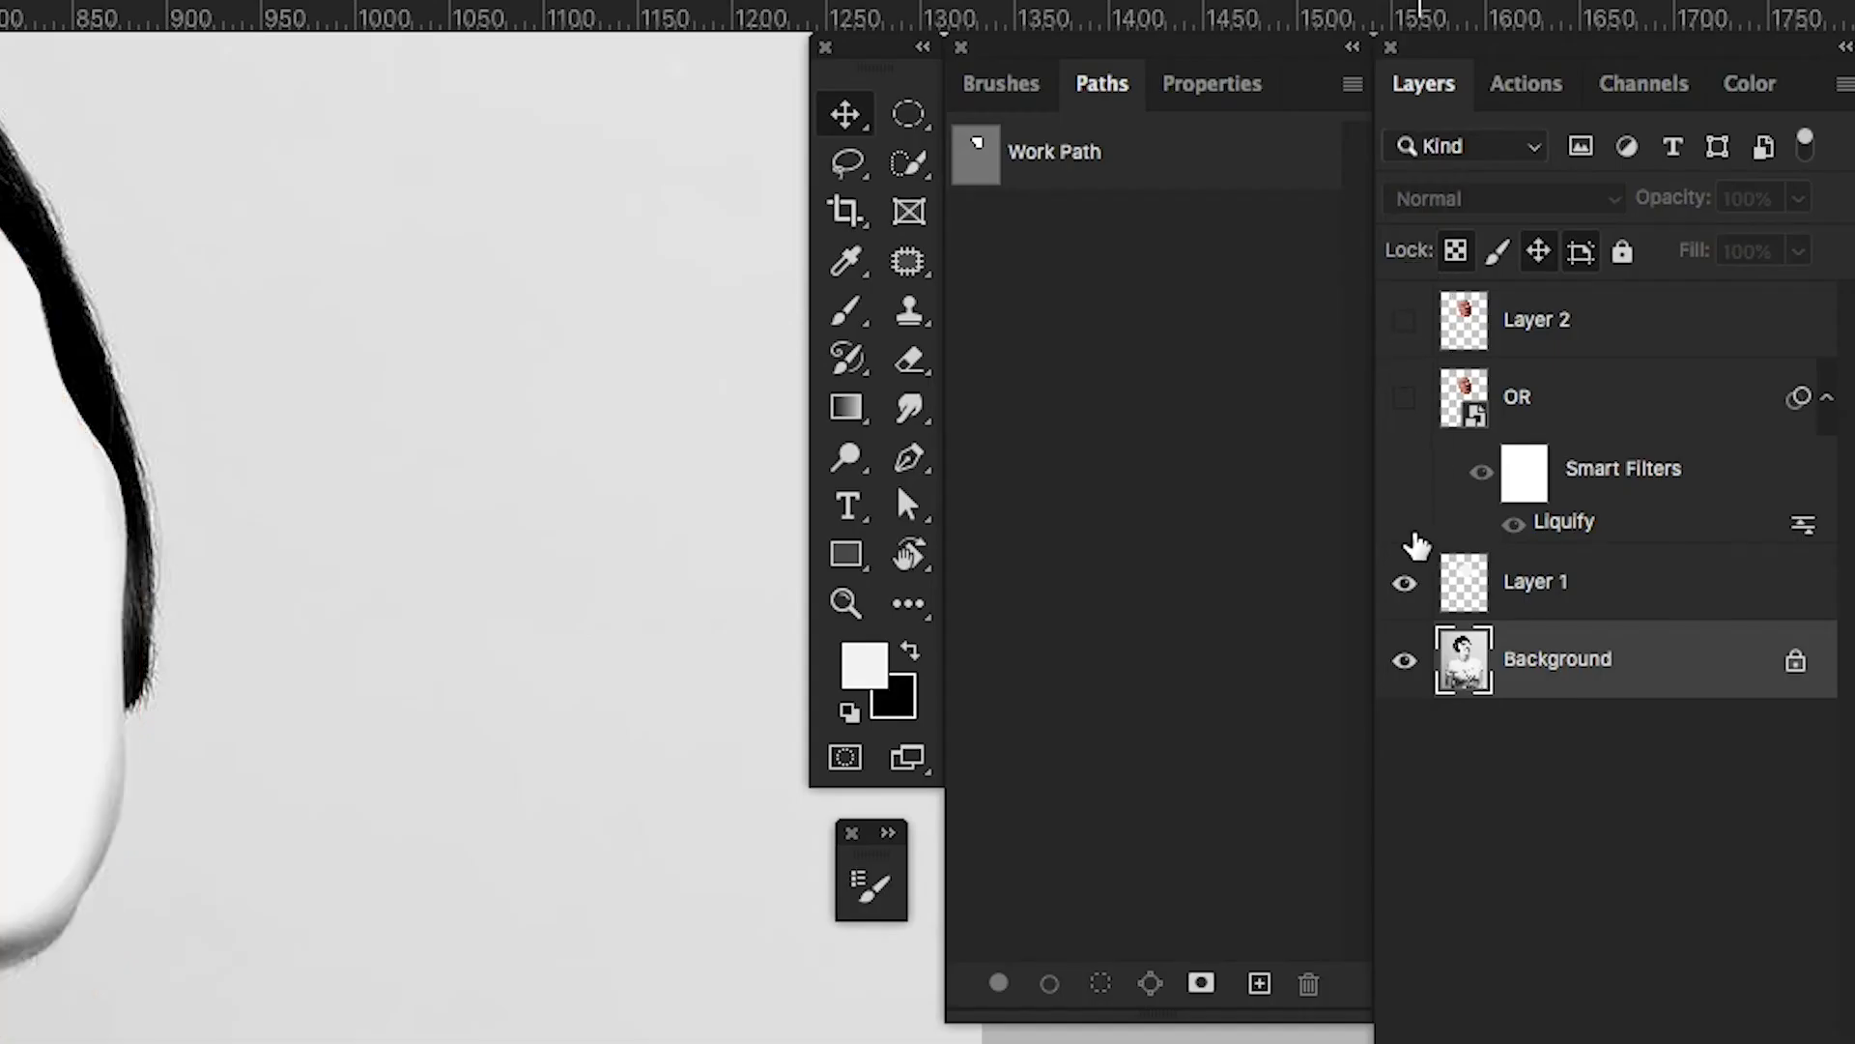
left_click(1406, 582)
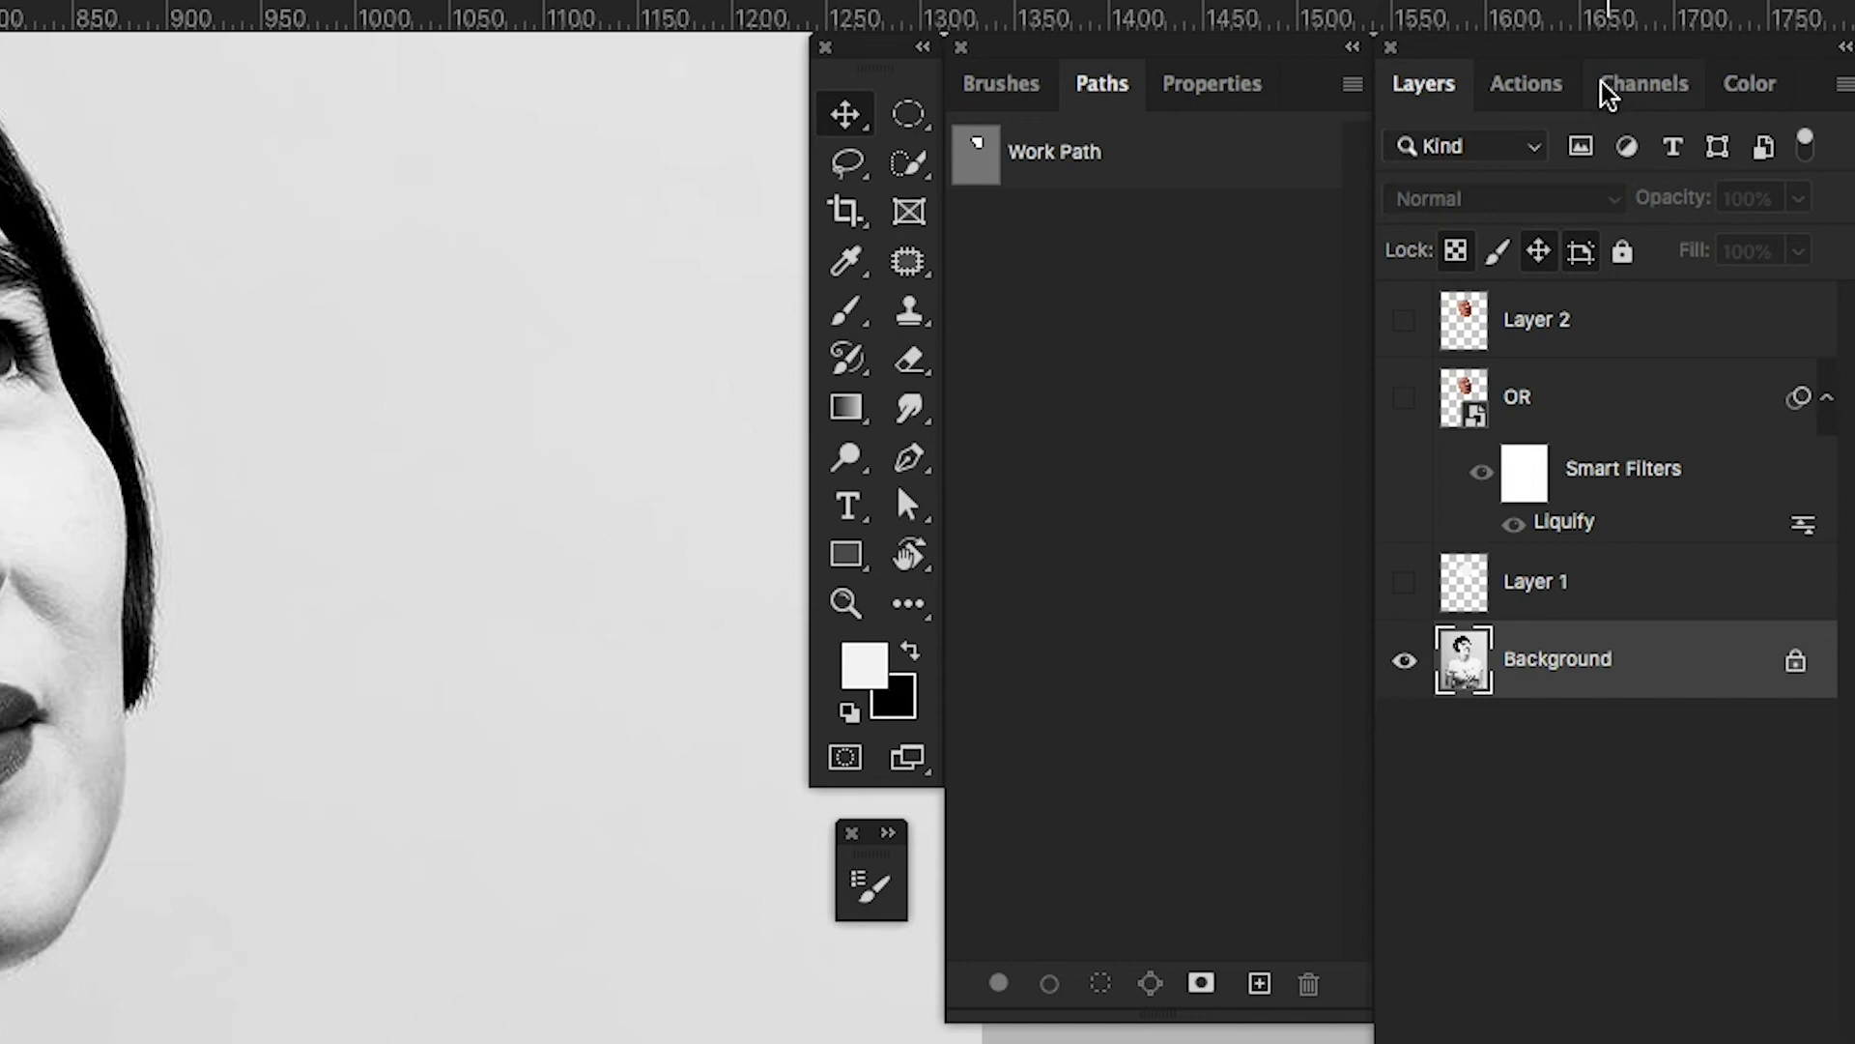
Step: Compare channels by toggling Green and Red visibility, leaving only Blue shown
left_click(1640, 92)
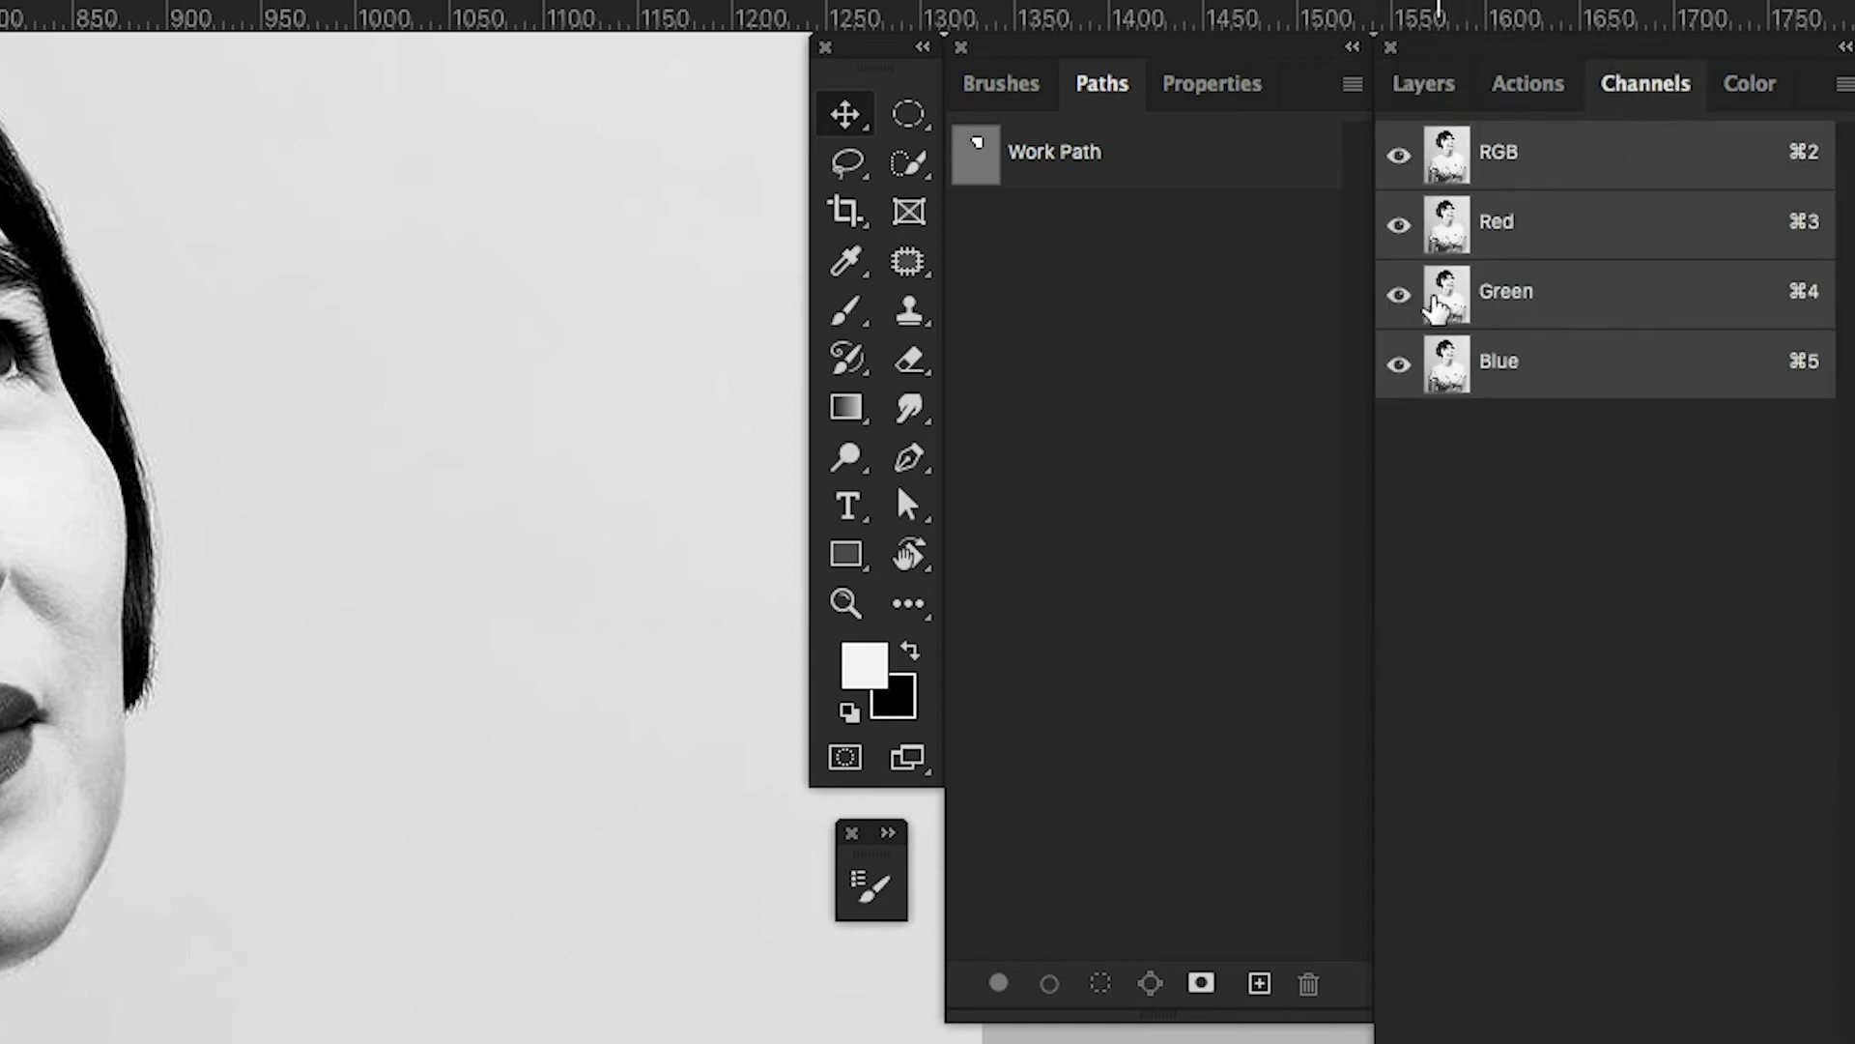
left_click(1399, 294)
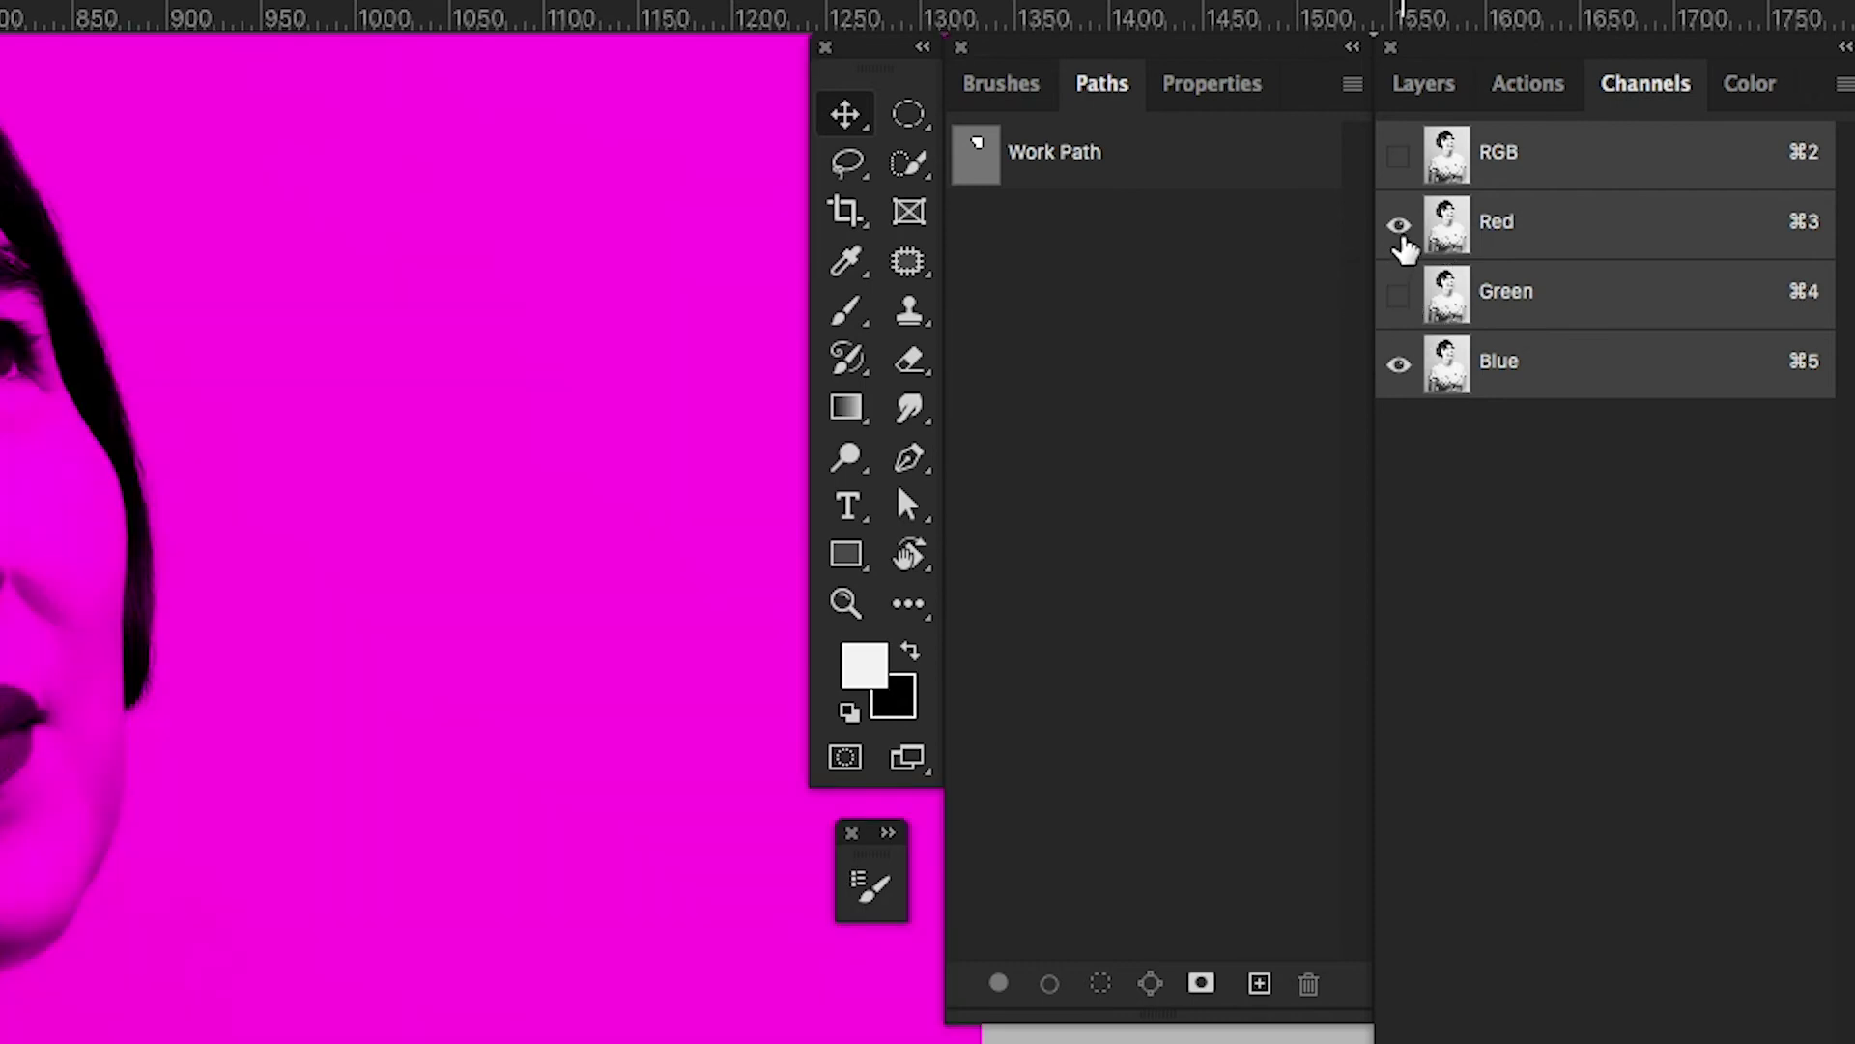
left_click(1398, 290)
left_click(1398, 224)
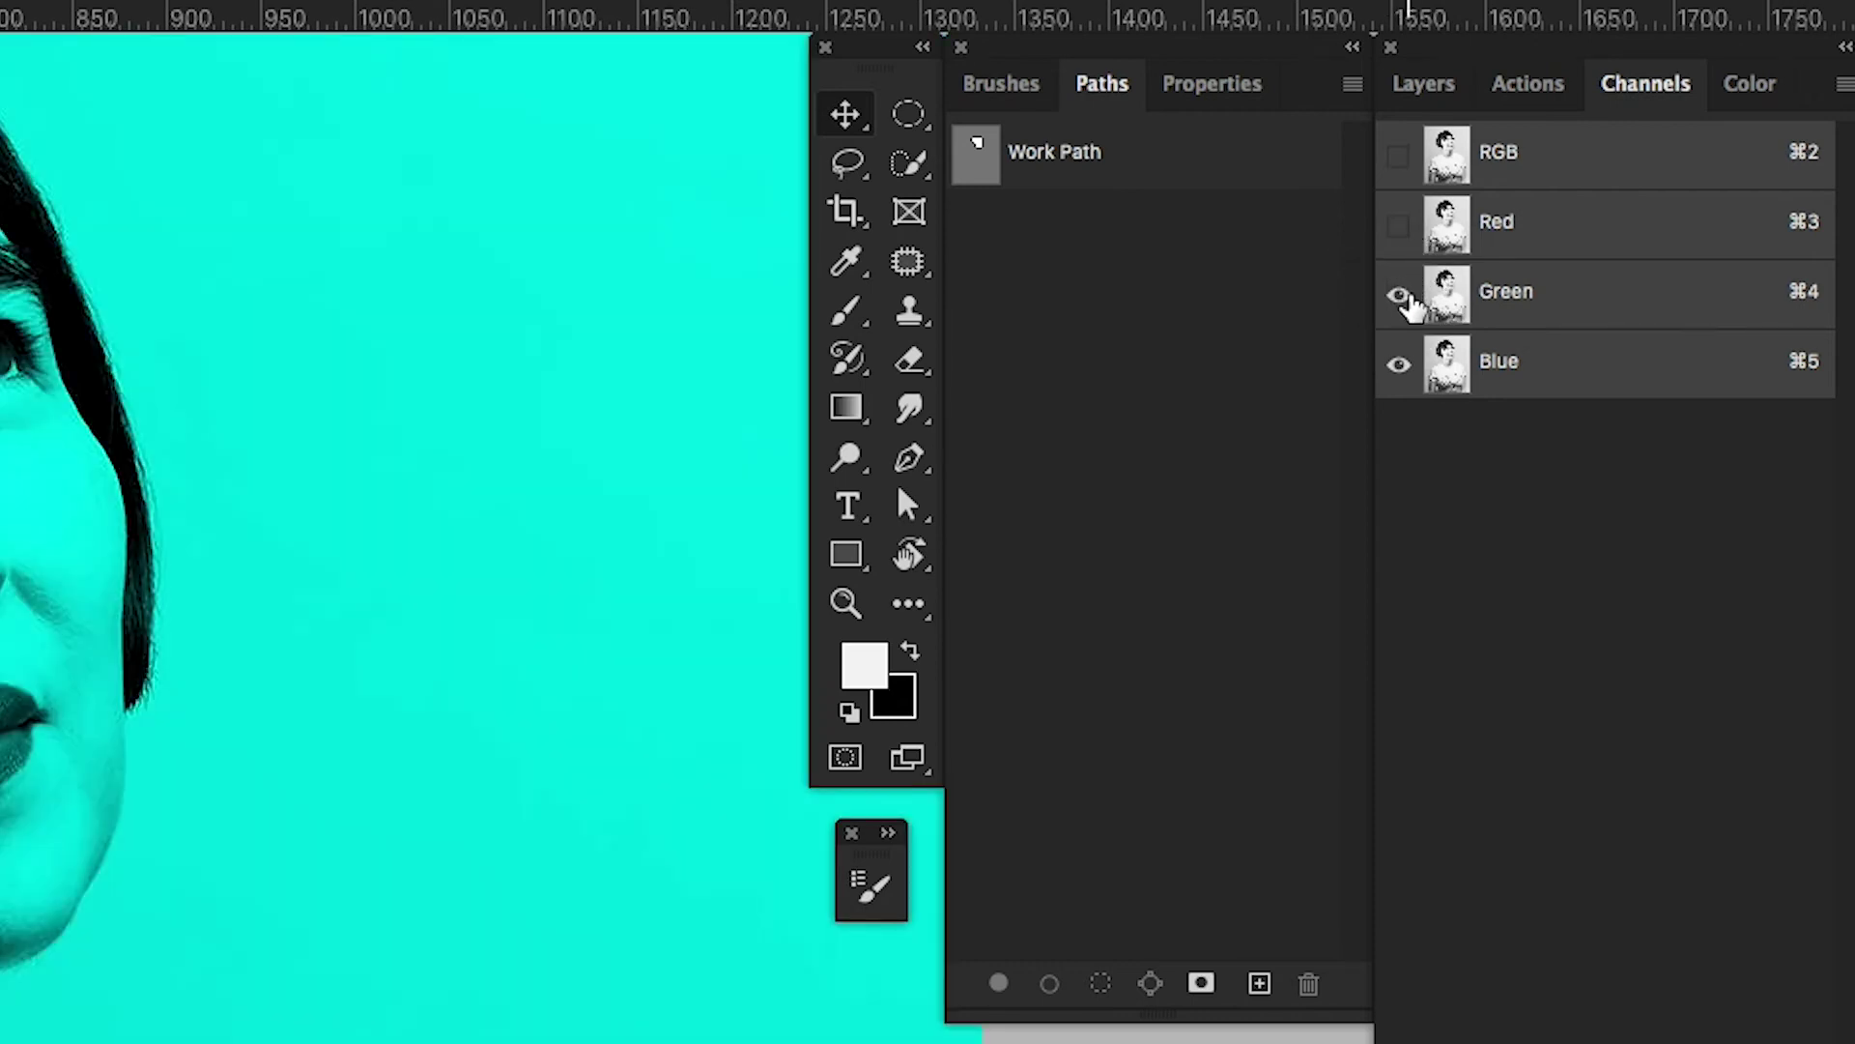
left_click(1400, 295)
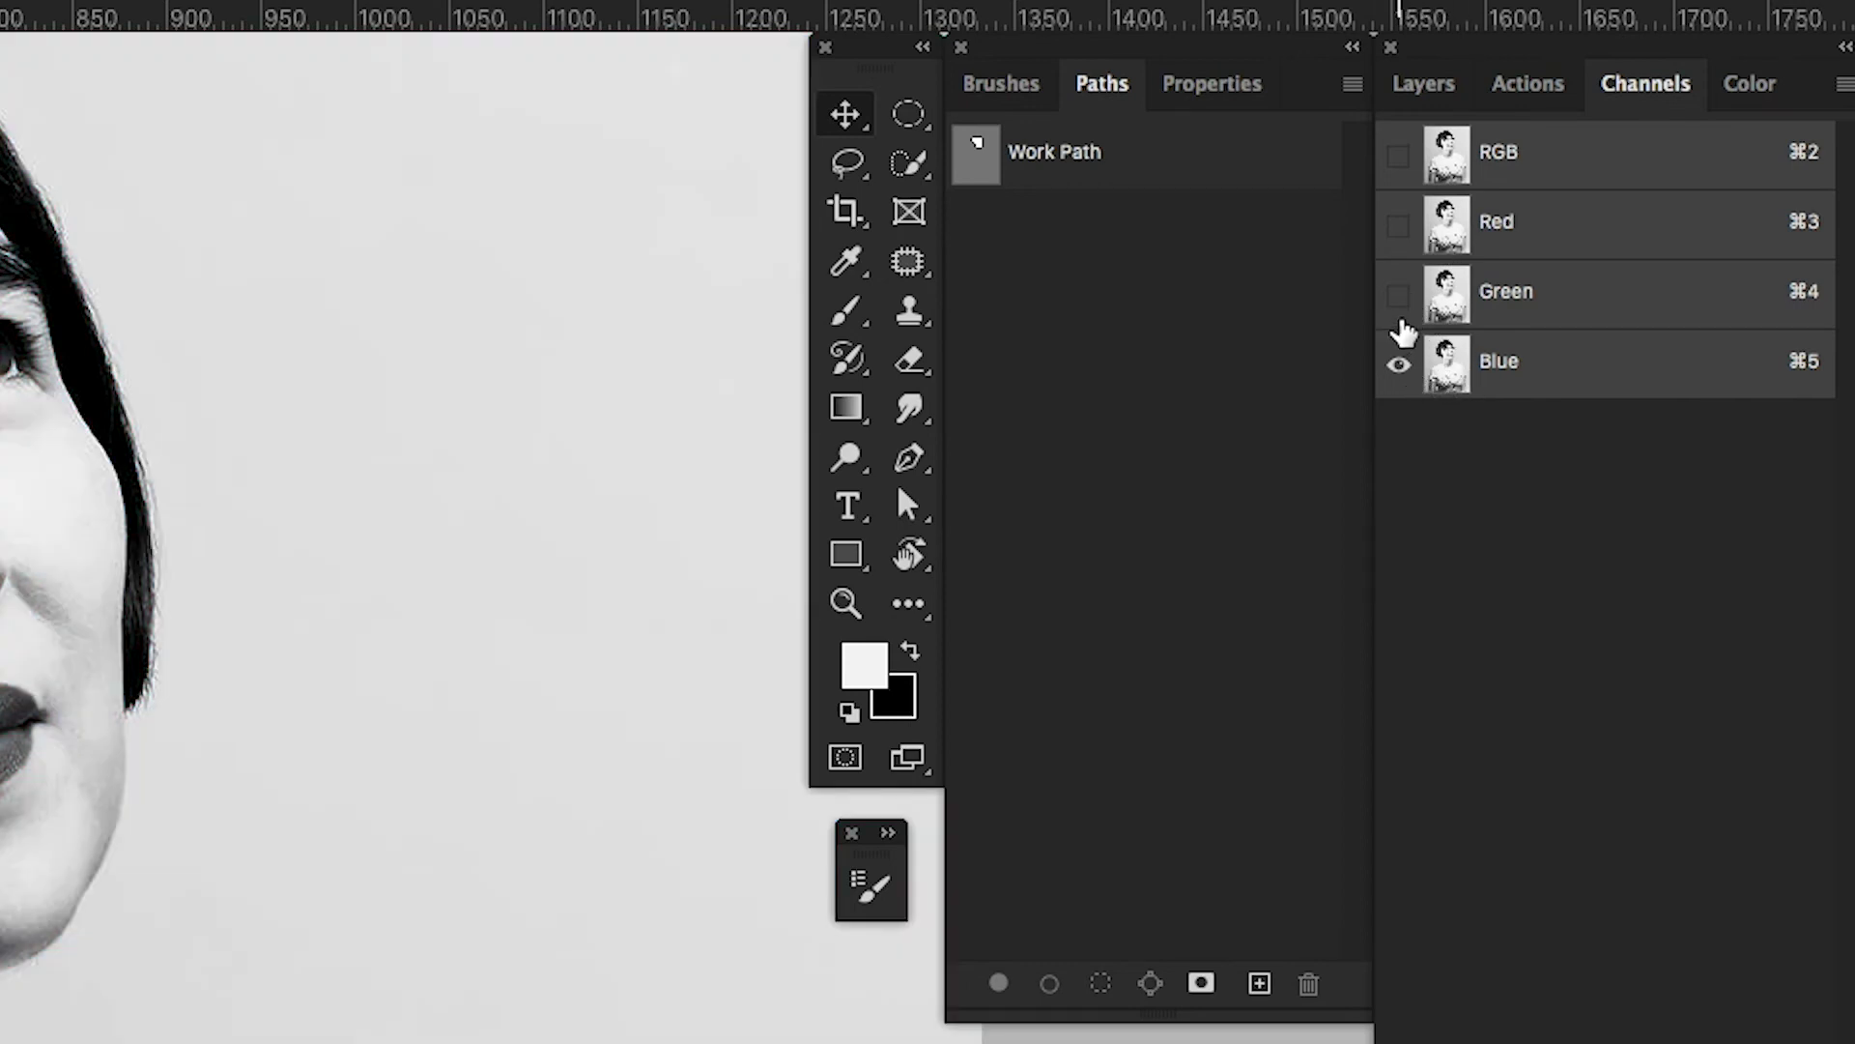
Step: View Green alone, then Blue alone, and select the Blue channel by itself
left_click(1399, 295)
left_click(1398, 365)
left_click(1399, 362)
left_click(1398, 292)
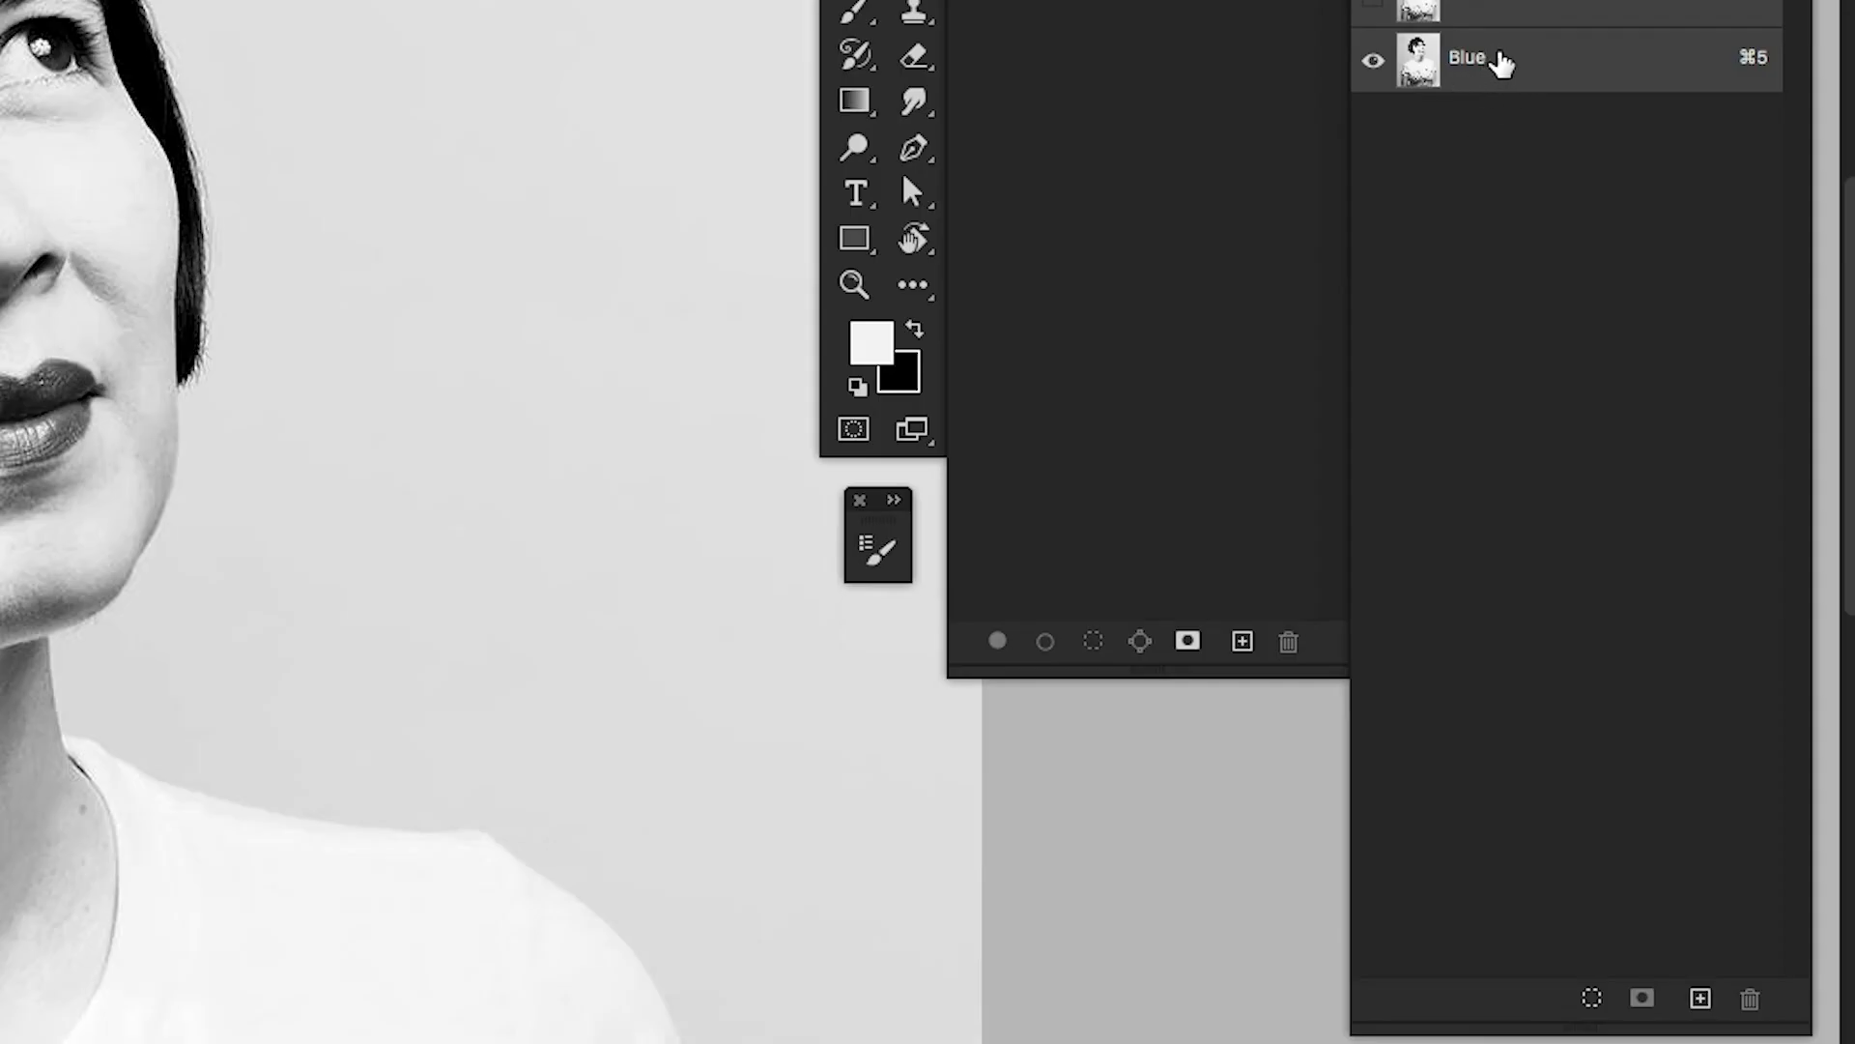
left_click(1500, 60)
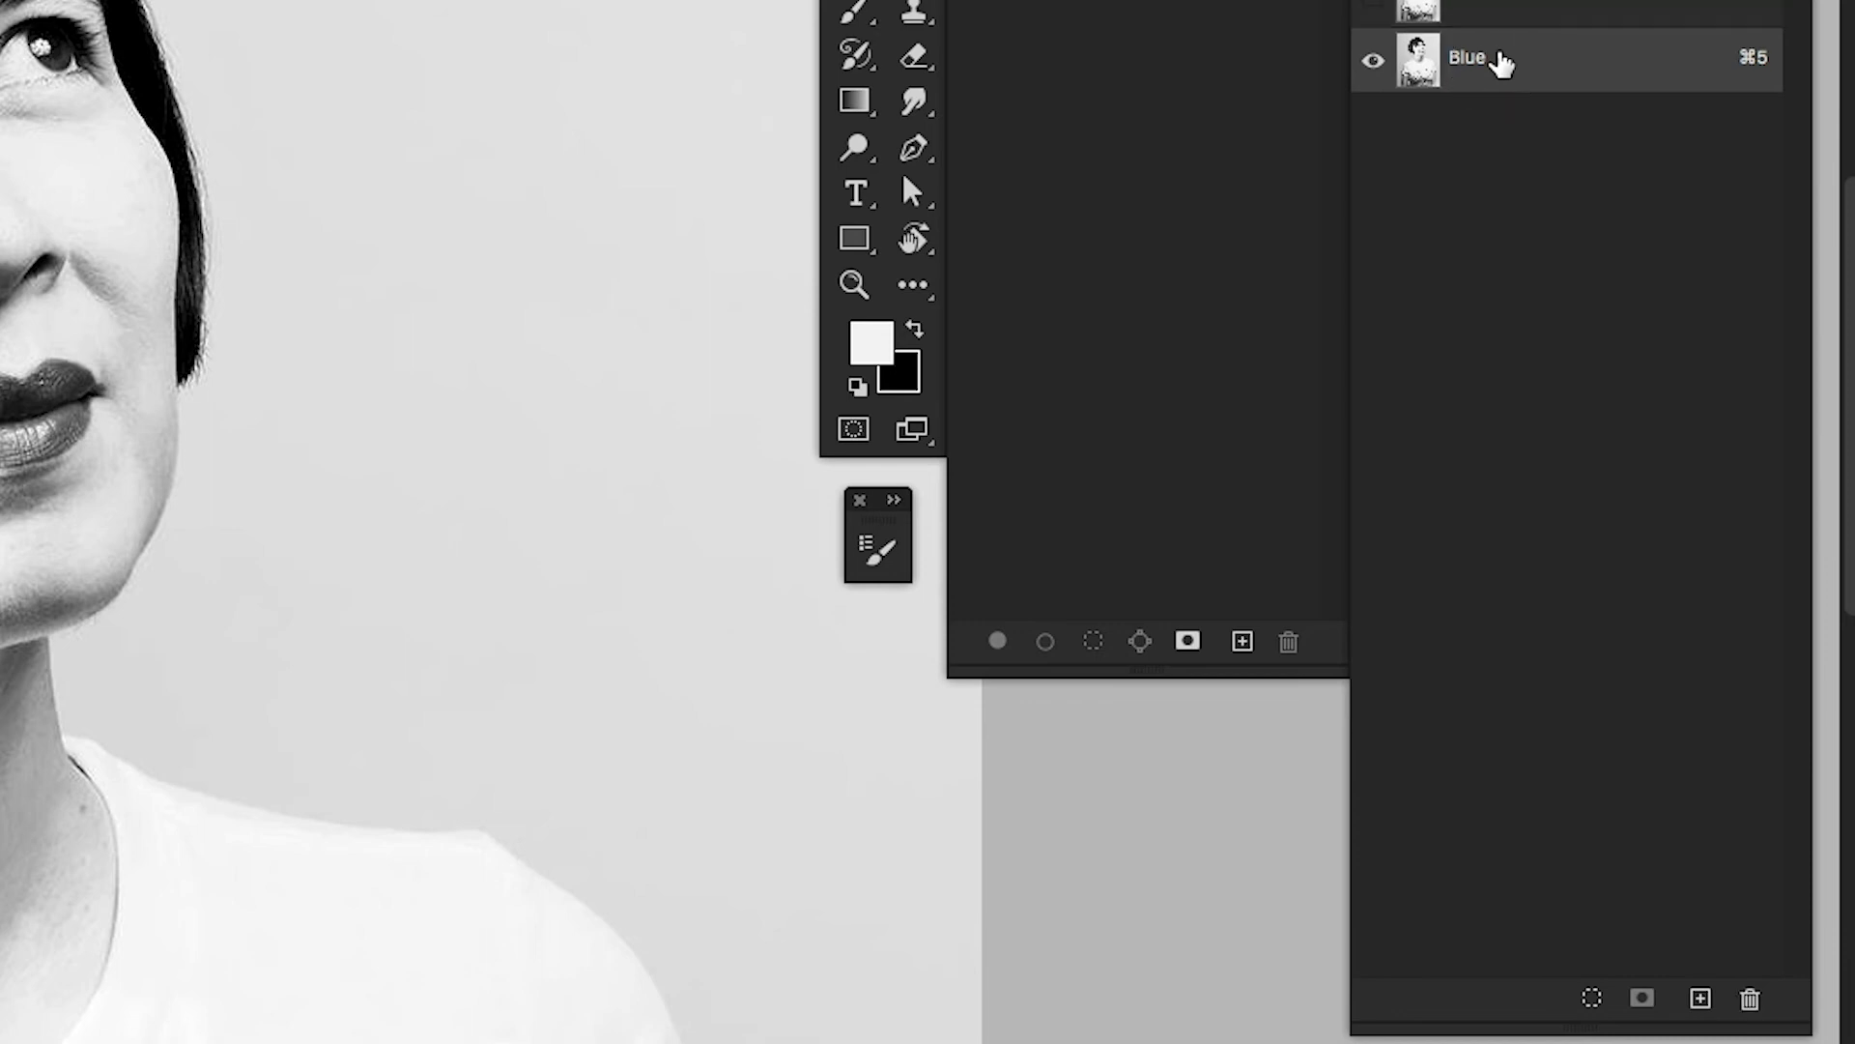
key("super+2")
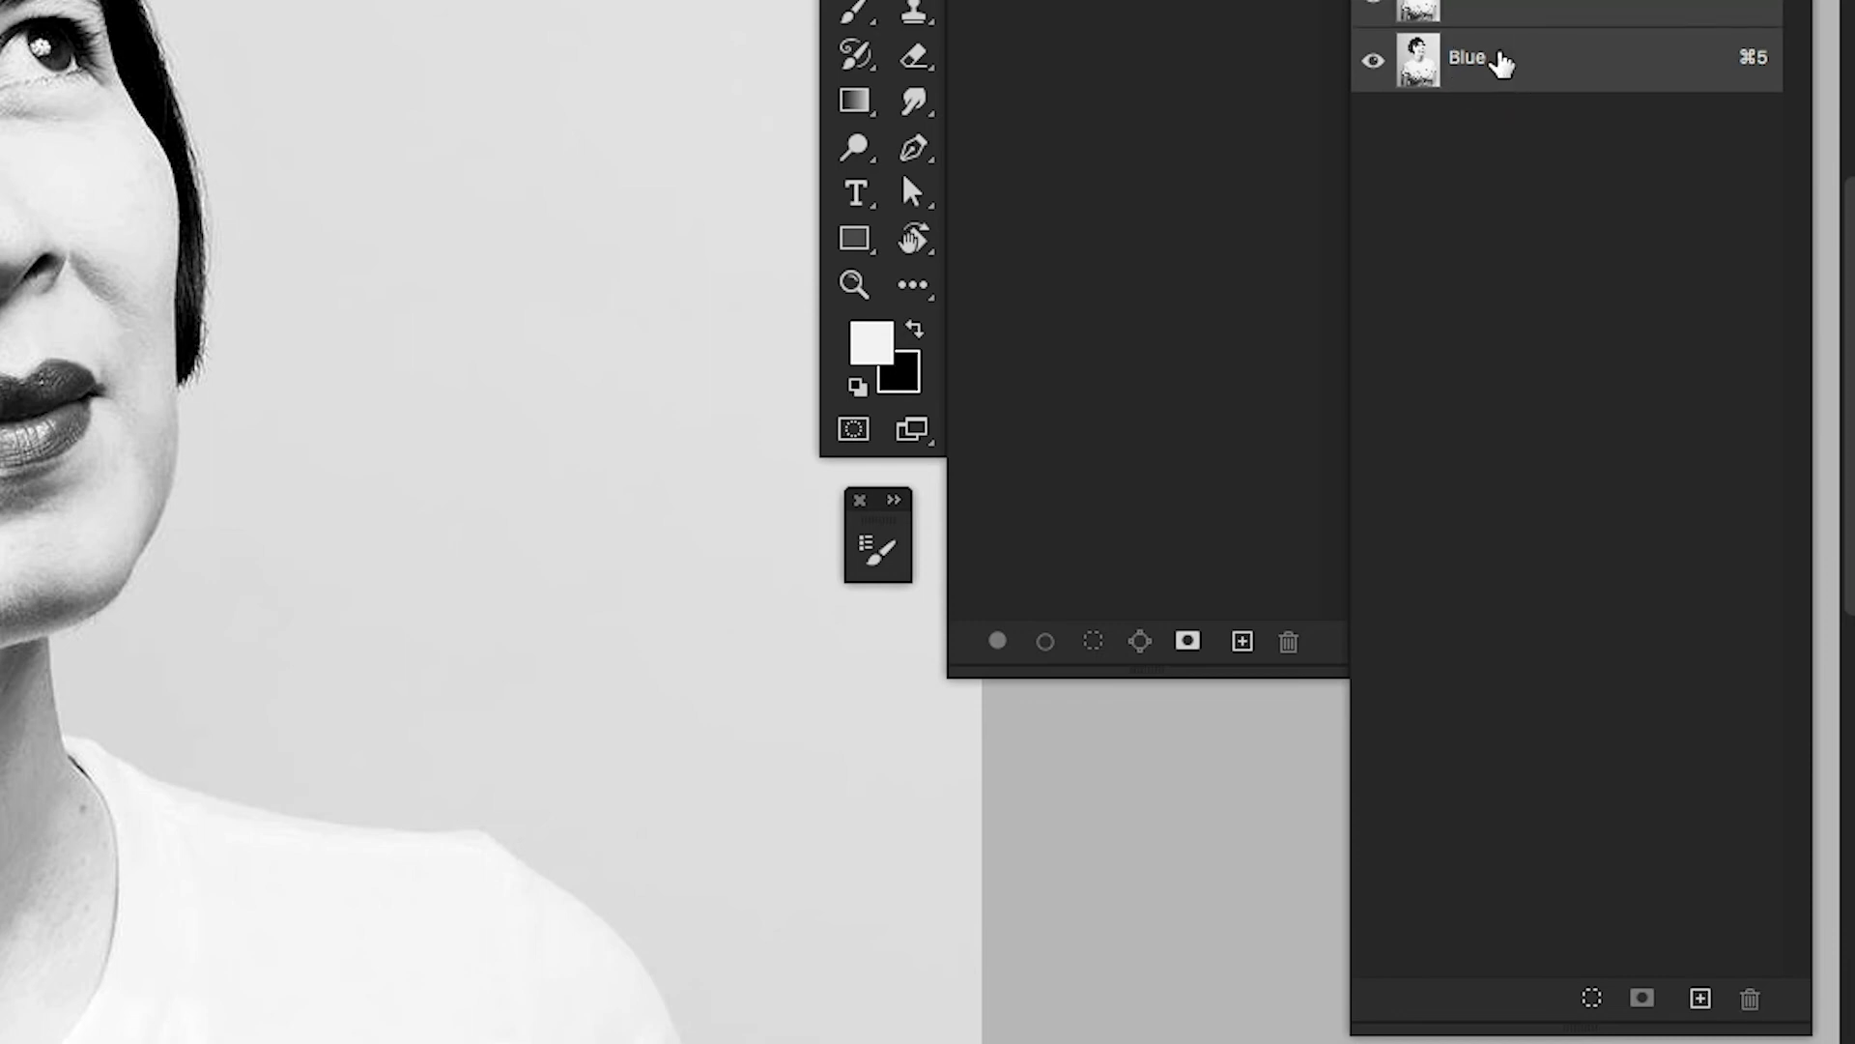
key("super+5")
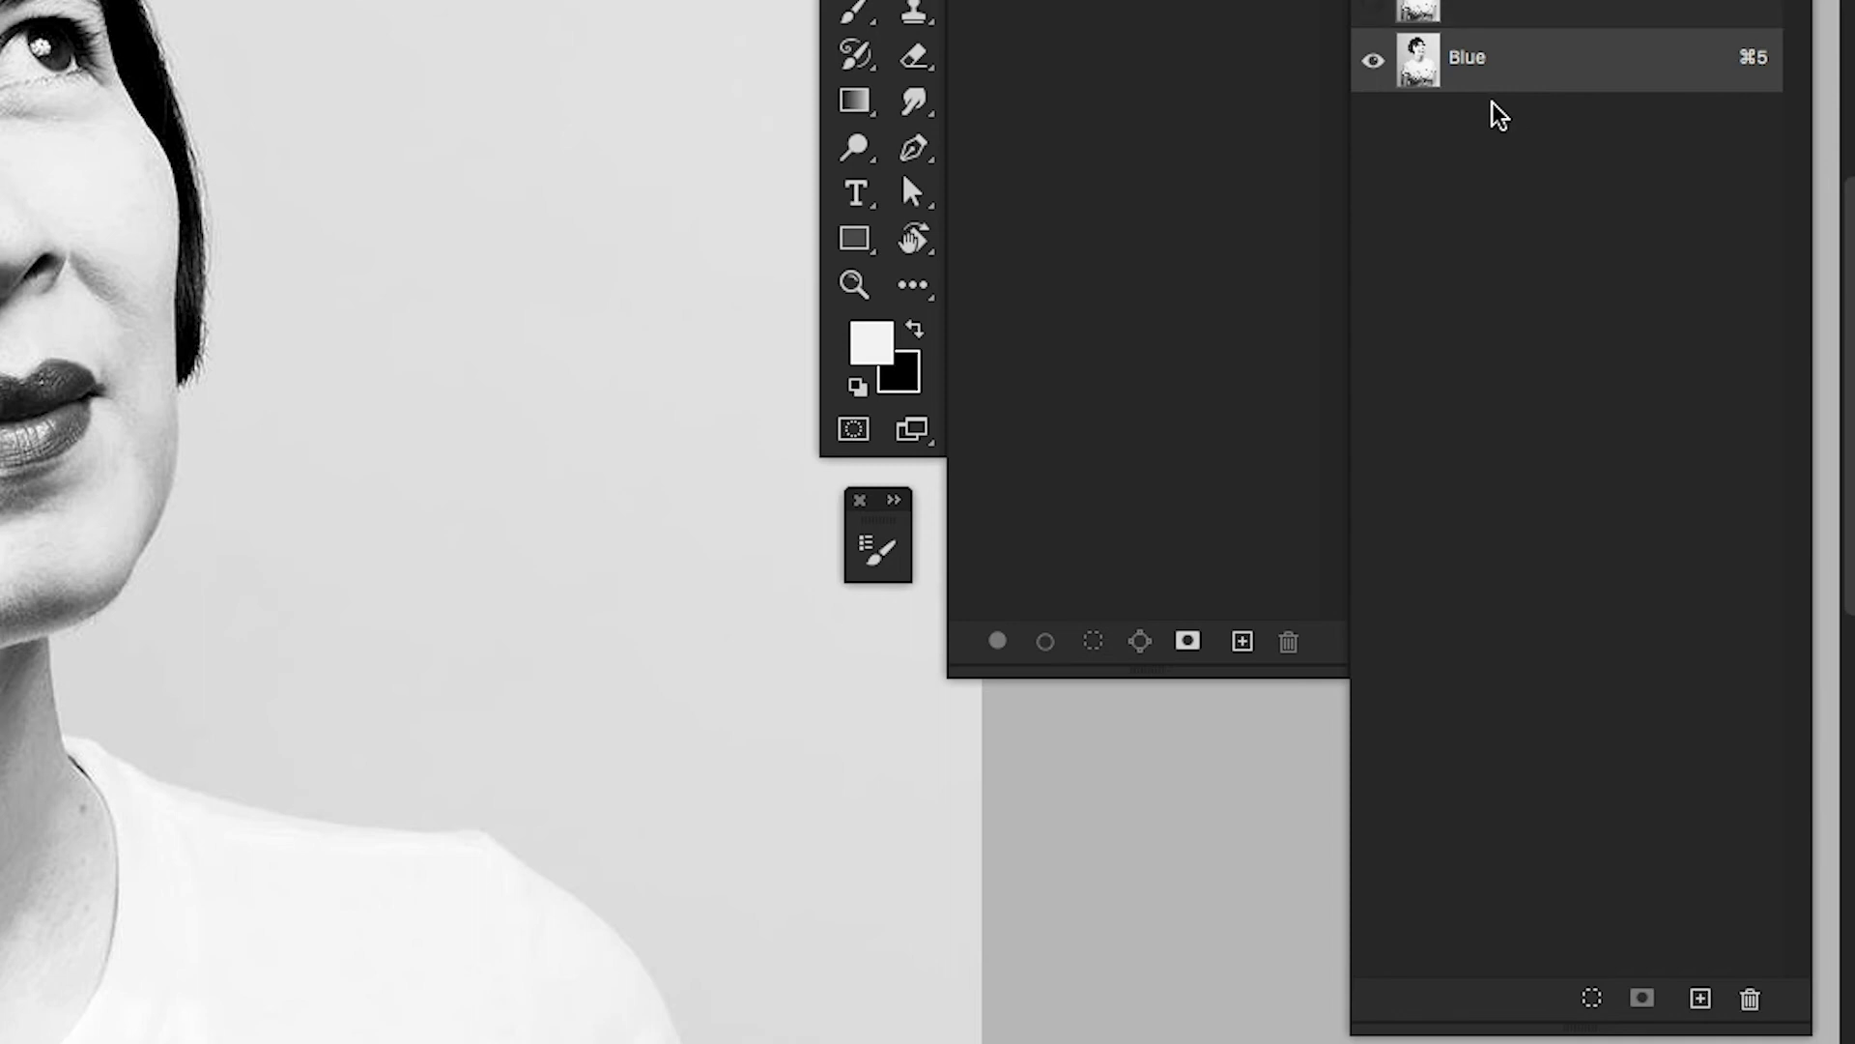
Step: Duplicate Blue as Blue copy and apply Levels 91 / 1.35 / 168 to blacken the hair
left_click_drag(1500, 82, 1744, 993)
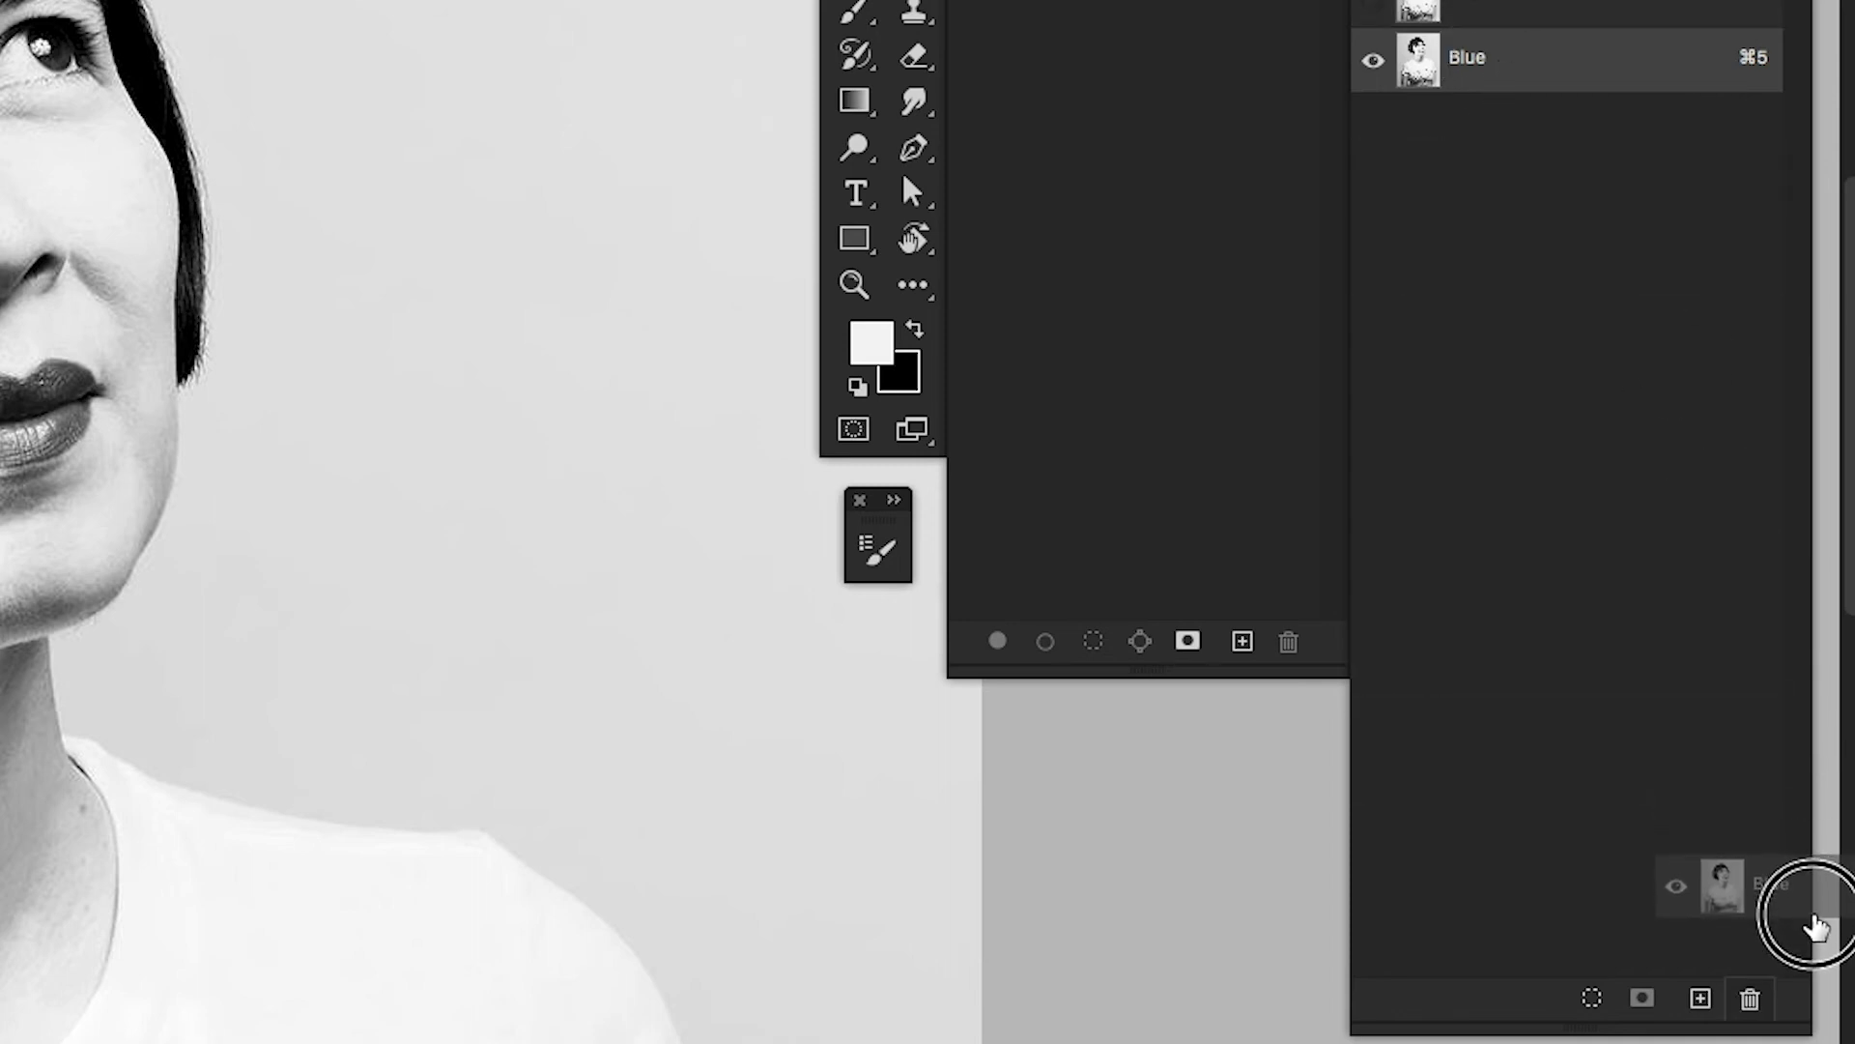
left_click_drag(1744, 992, 1698, 1000)
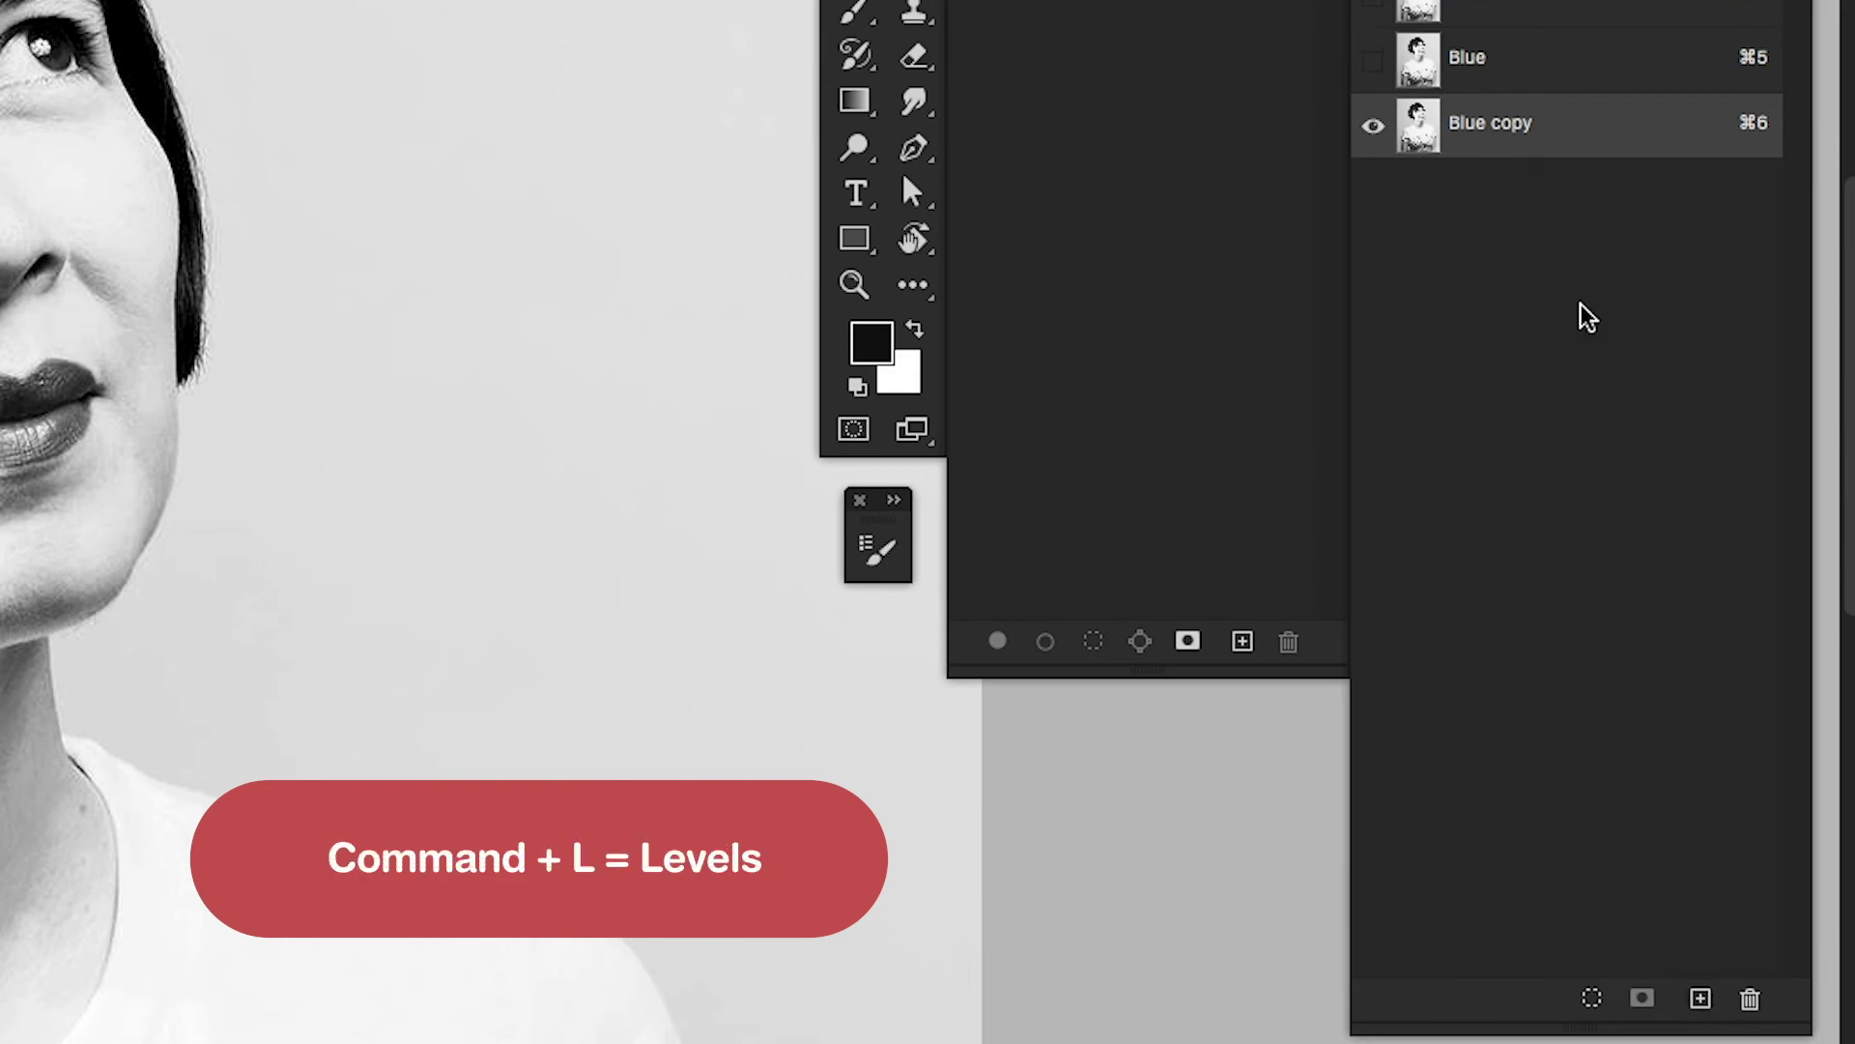
key("super+l")
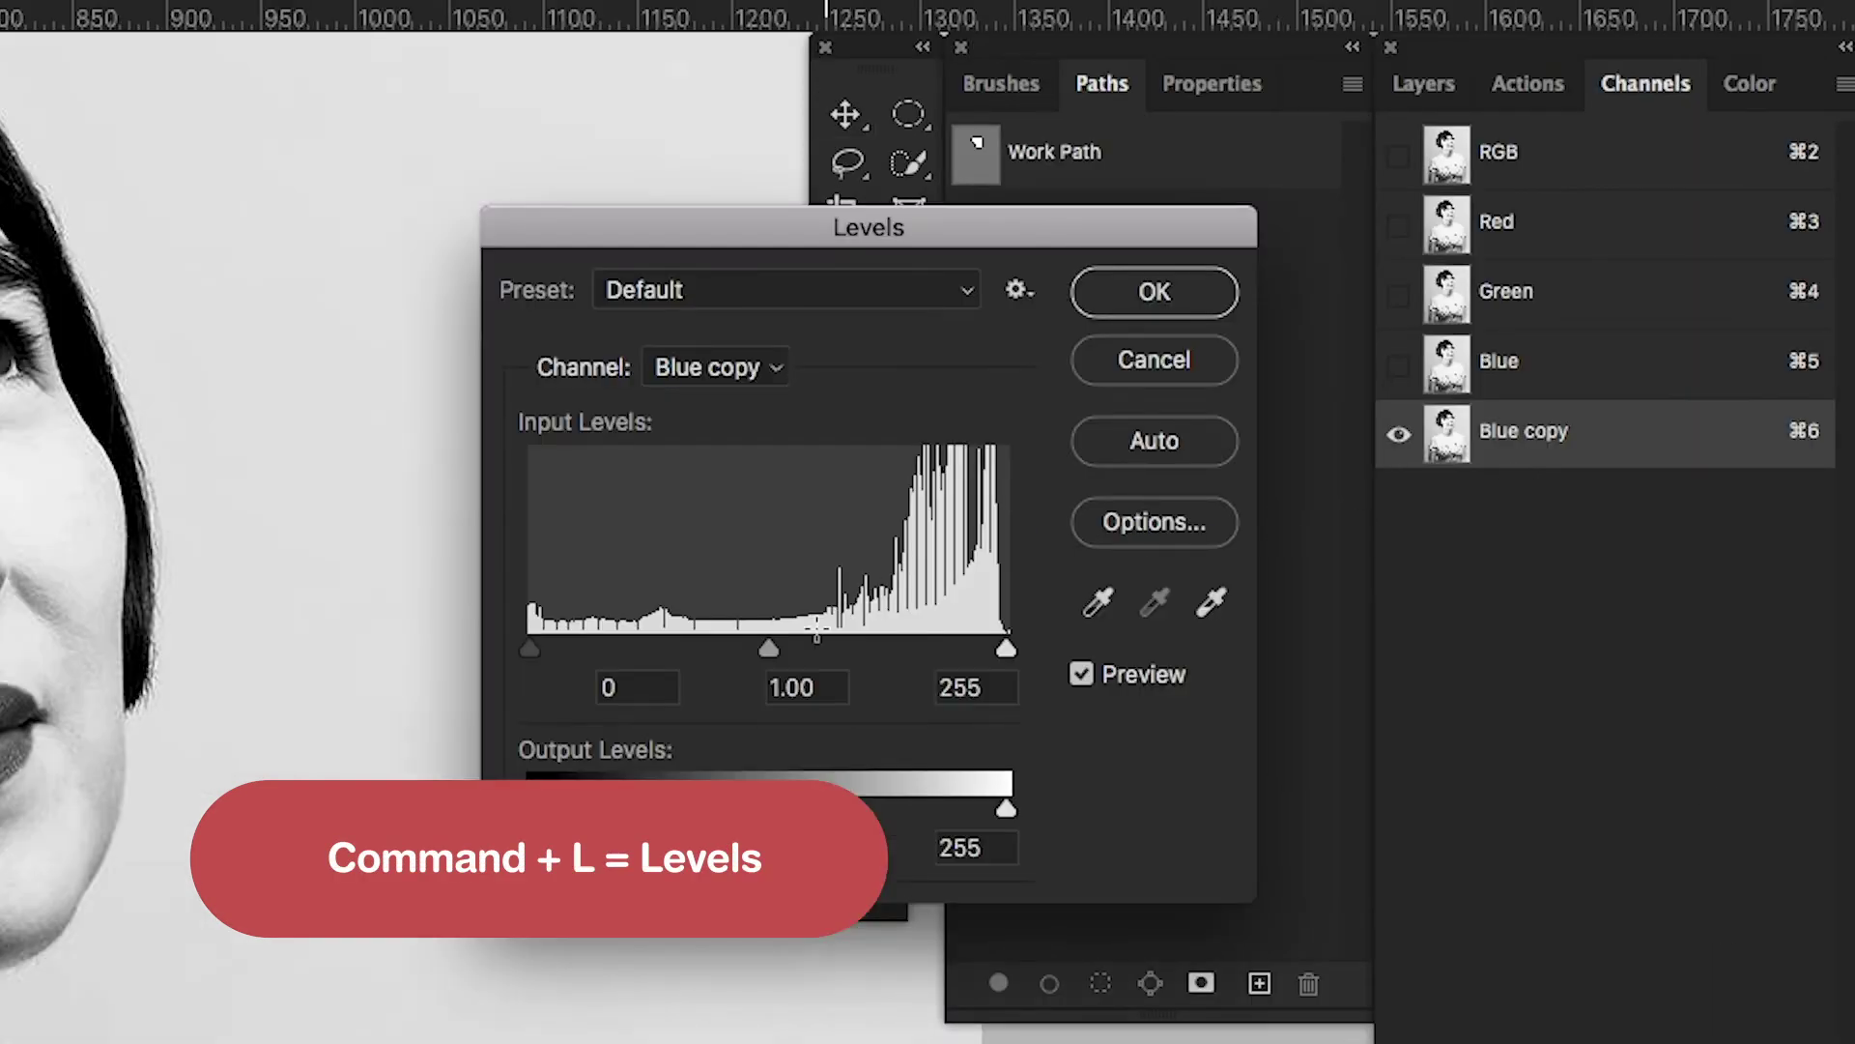
left_click_drag(777, 649, 866, 650)
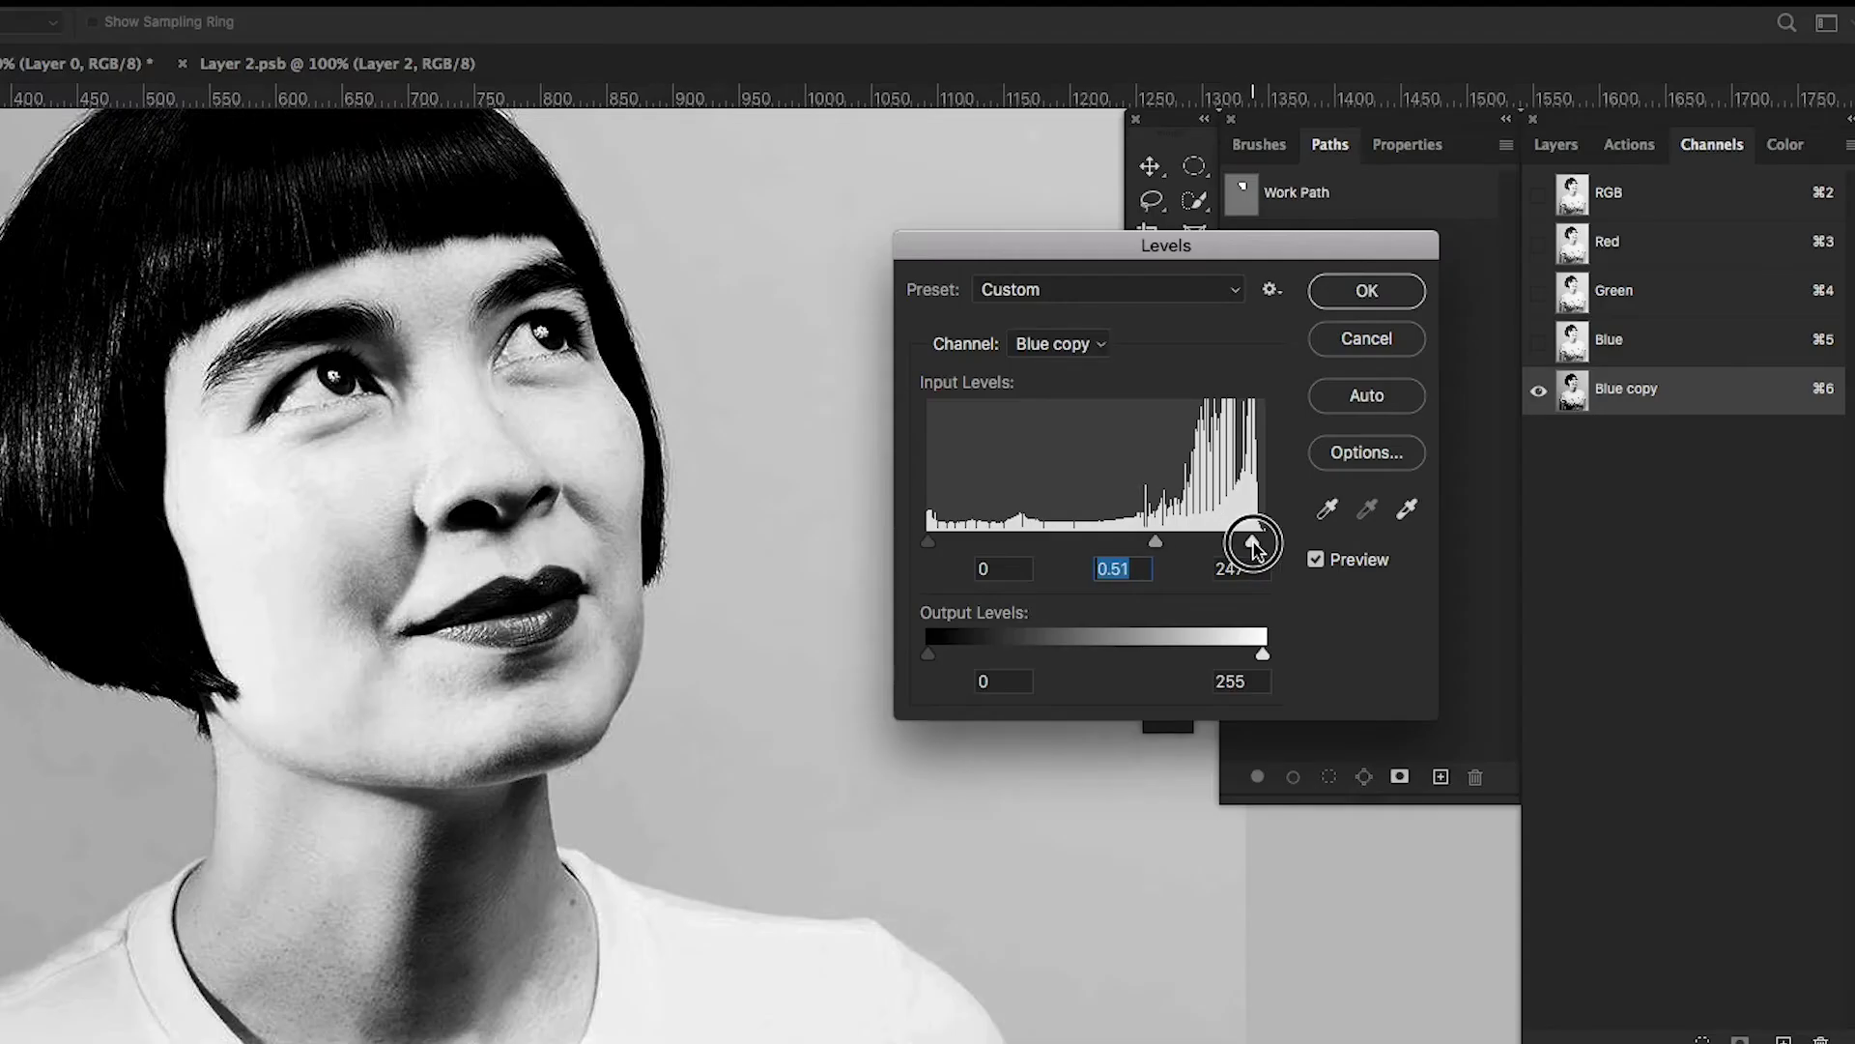
left_click_drag(1259, 542, 1191, 542)
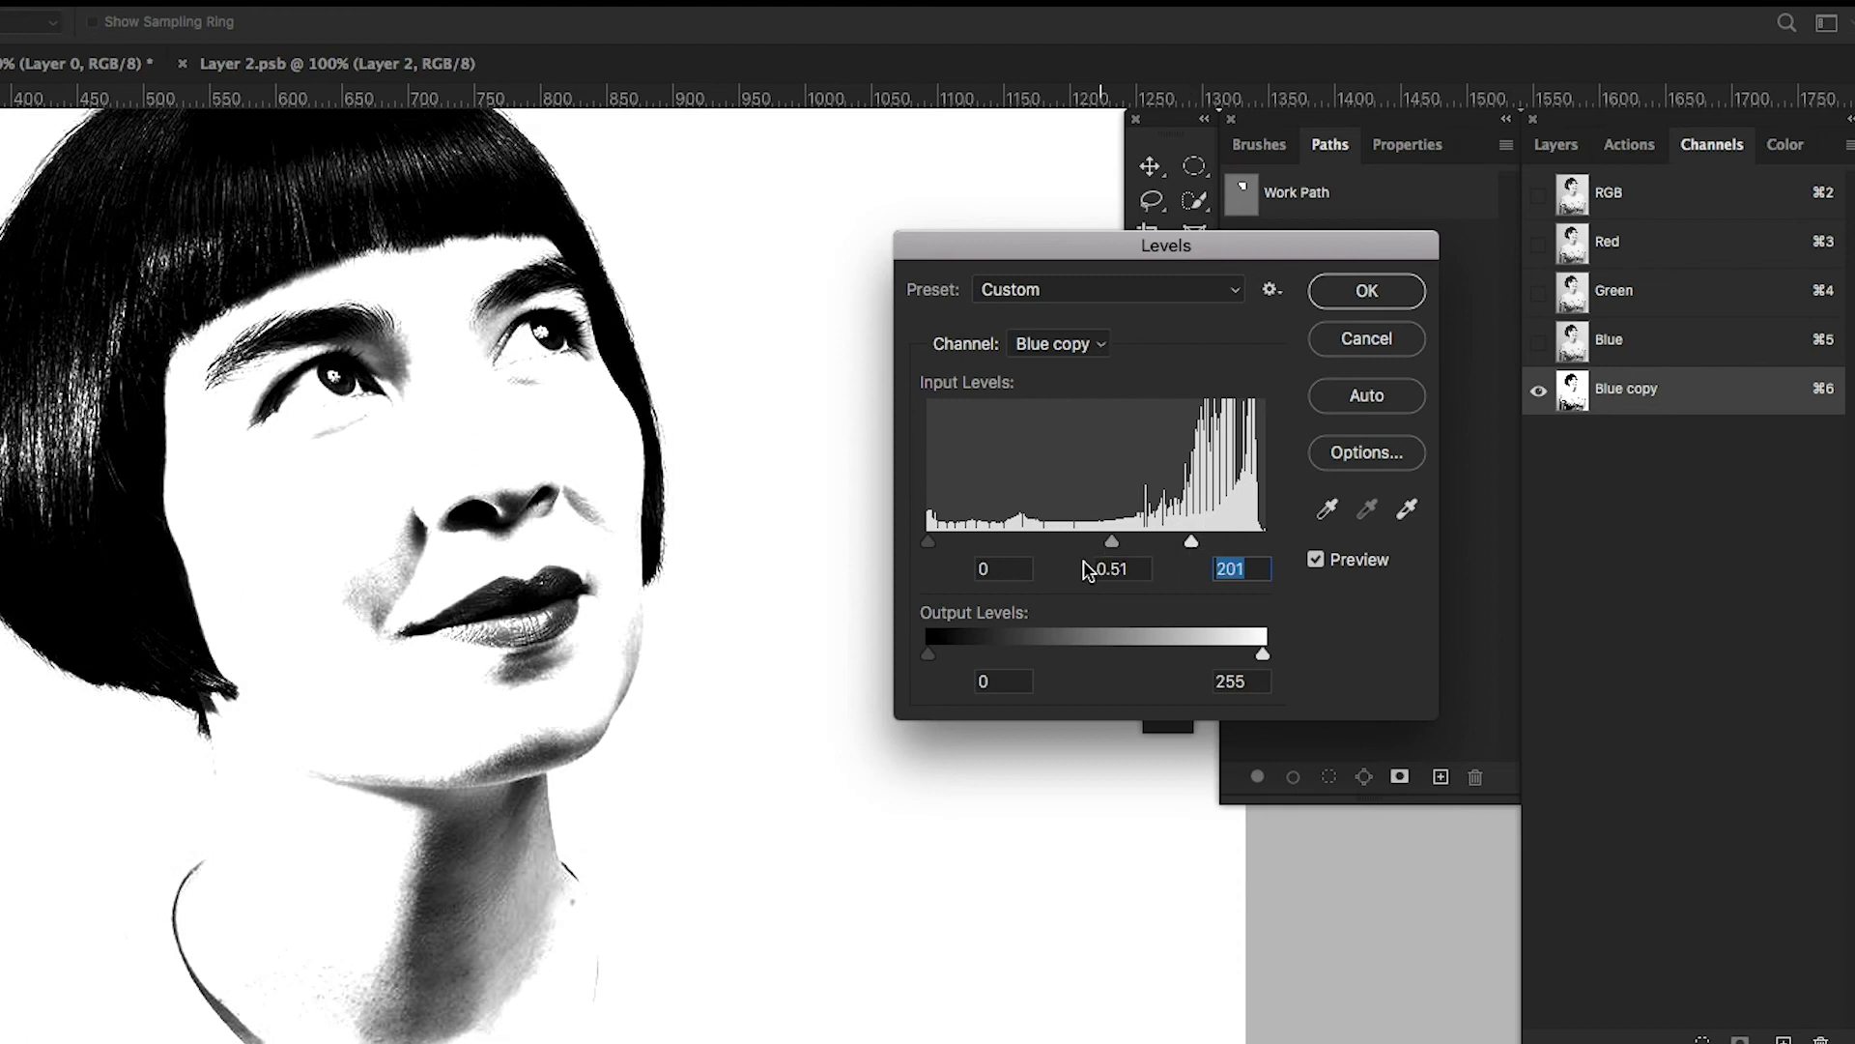
left_click_drag(934, 543, 974, 543)
mouse_move(1109, 539)
left_mouse_down()
mouse_move(1129, 544)
mouse_move(1104, 544)
left_mouse_up()
left_click_drag(974, 543, 1046, 543)
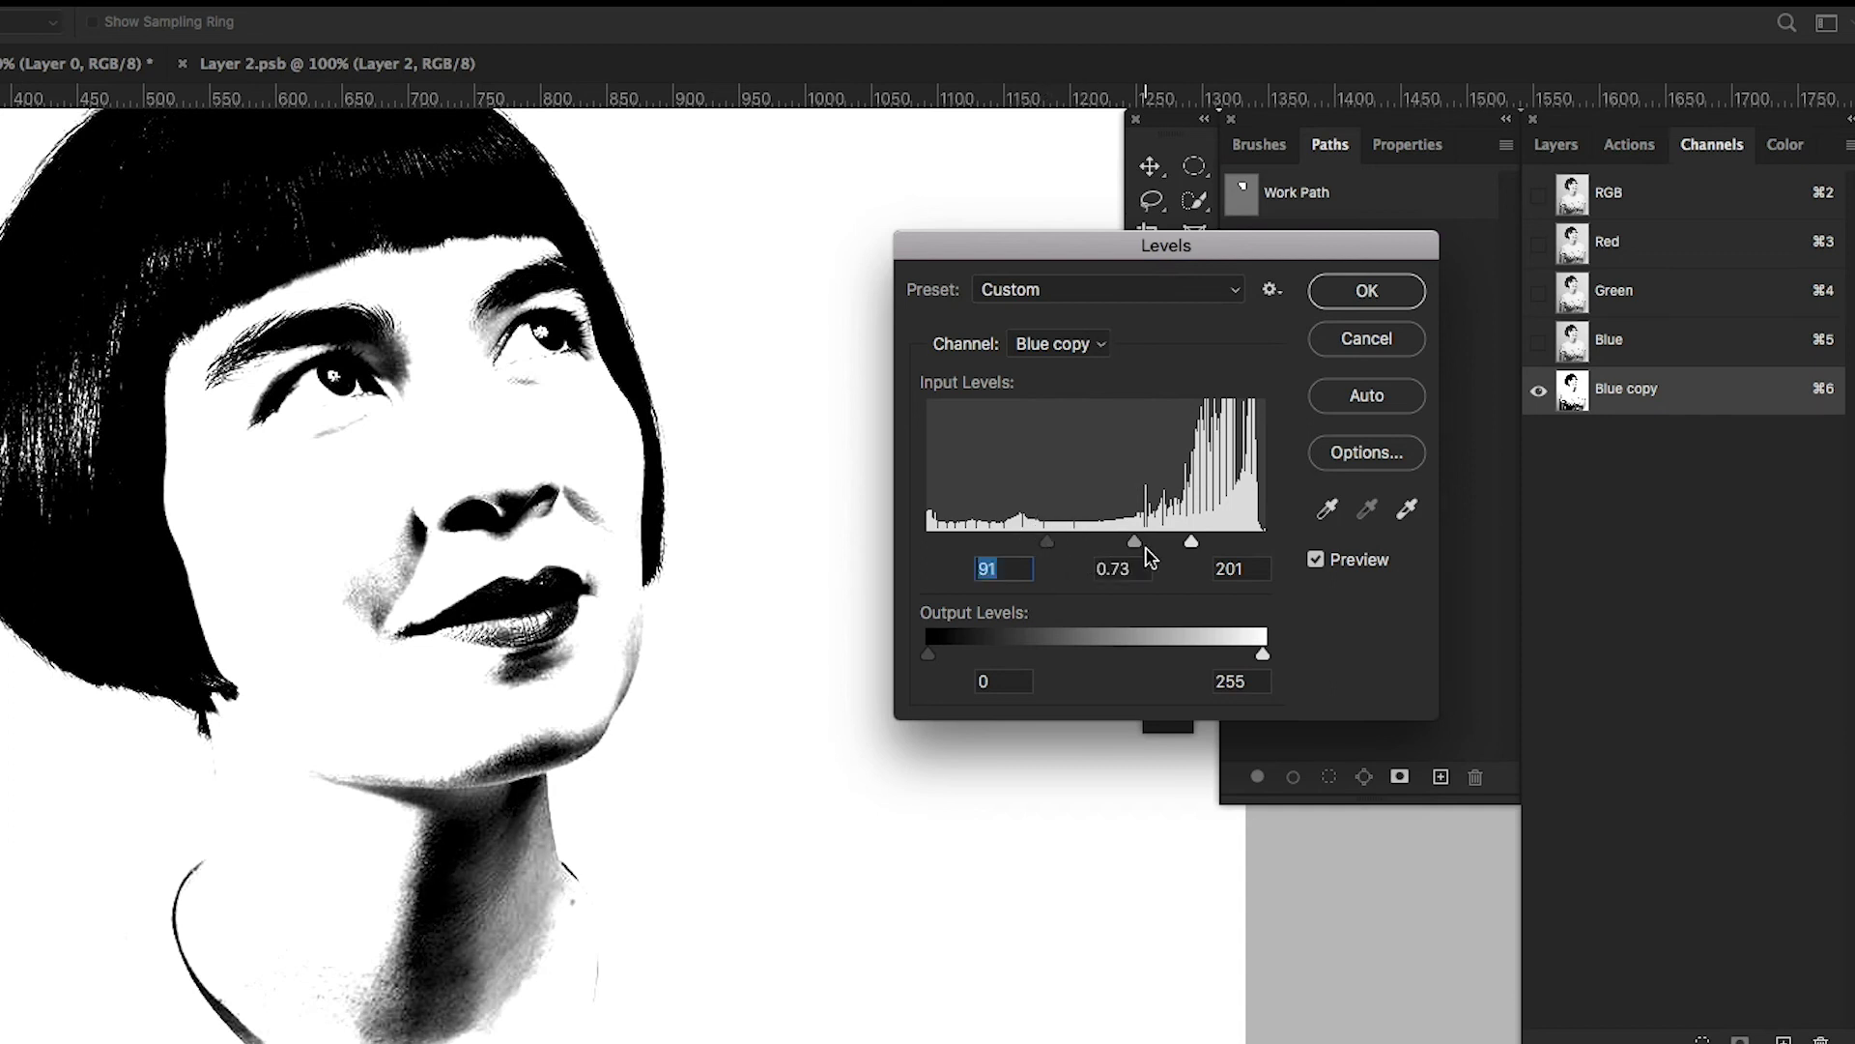
mouse_move(1134, 543)
left_mouse_down()
mouse_move(1105, 544)
mouse_move(1173, 543)
mouse_move(1149, 543)
left_mouse_up()
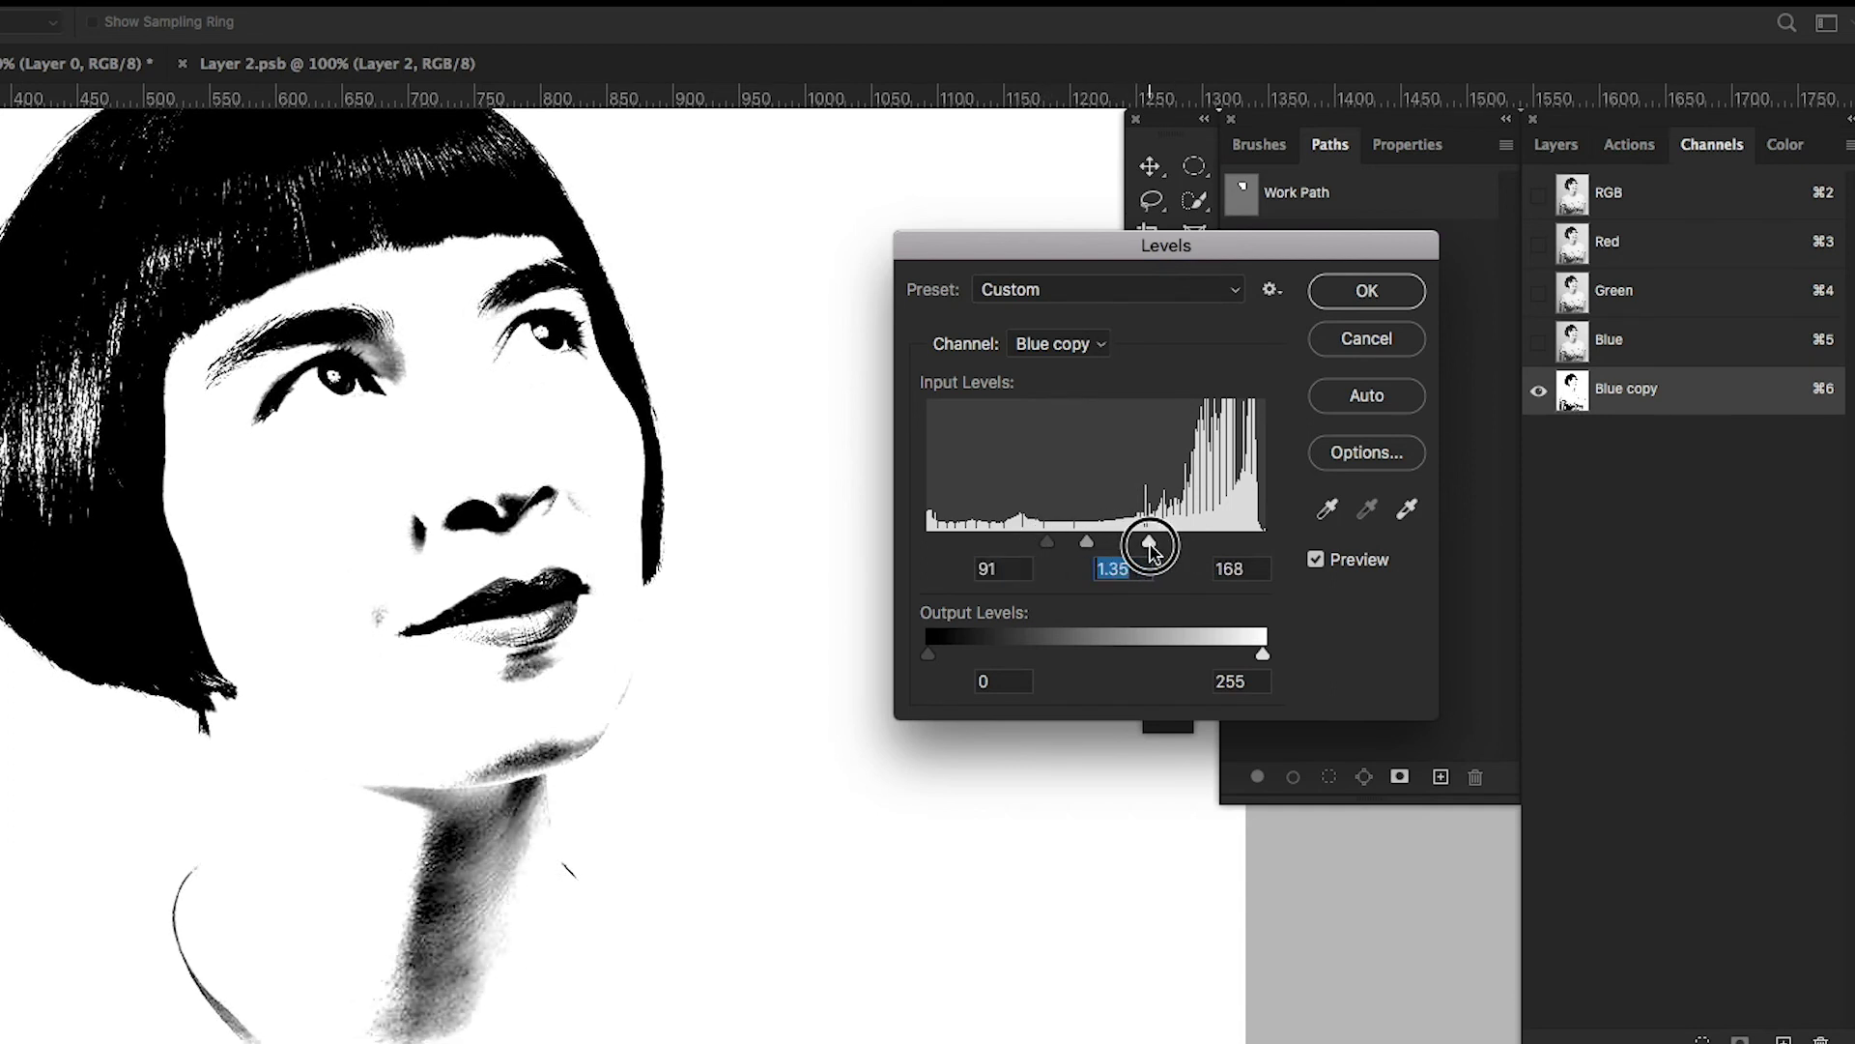
left_click(1362, 292)
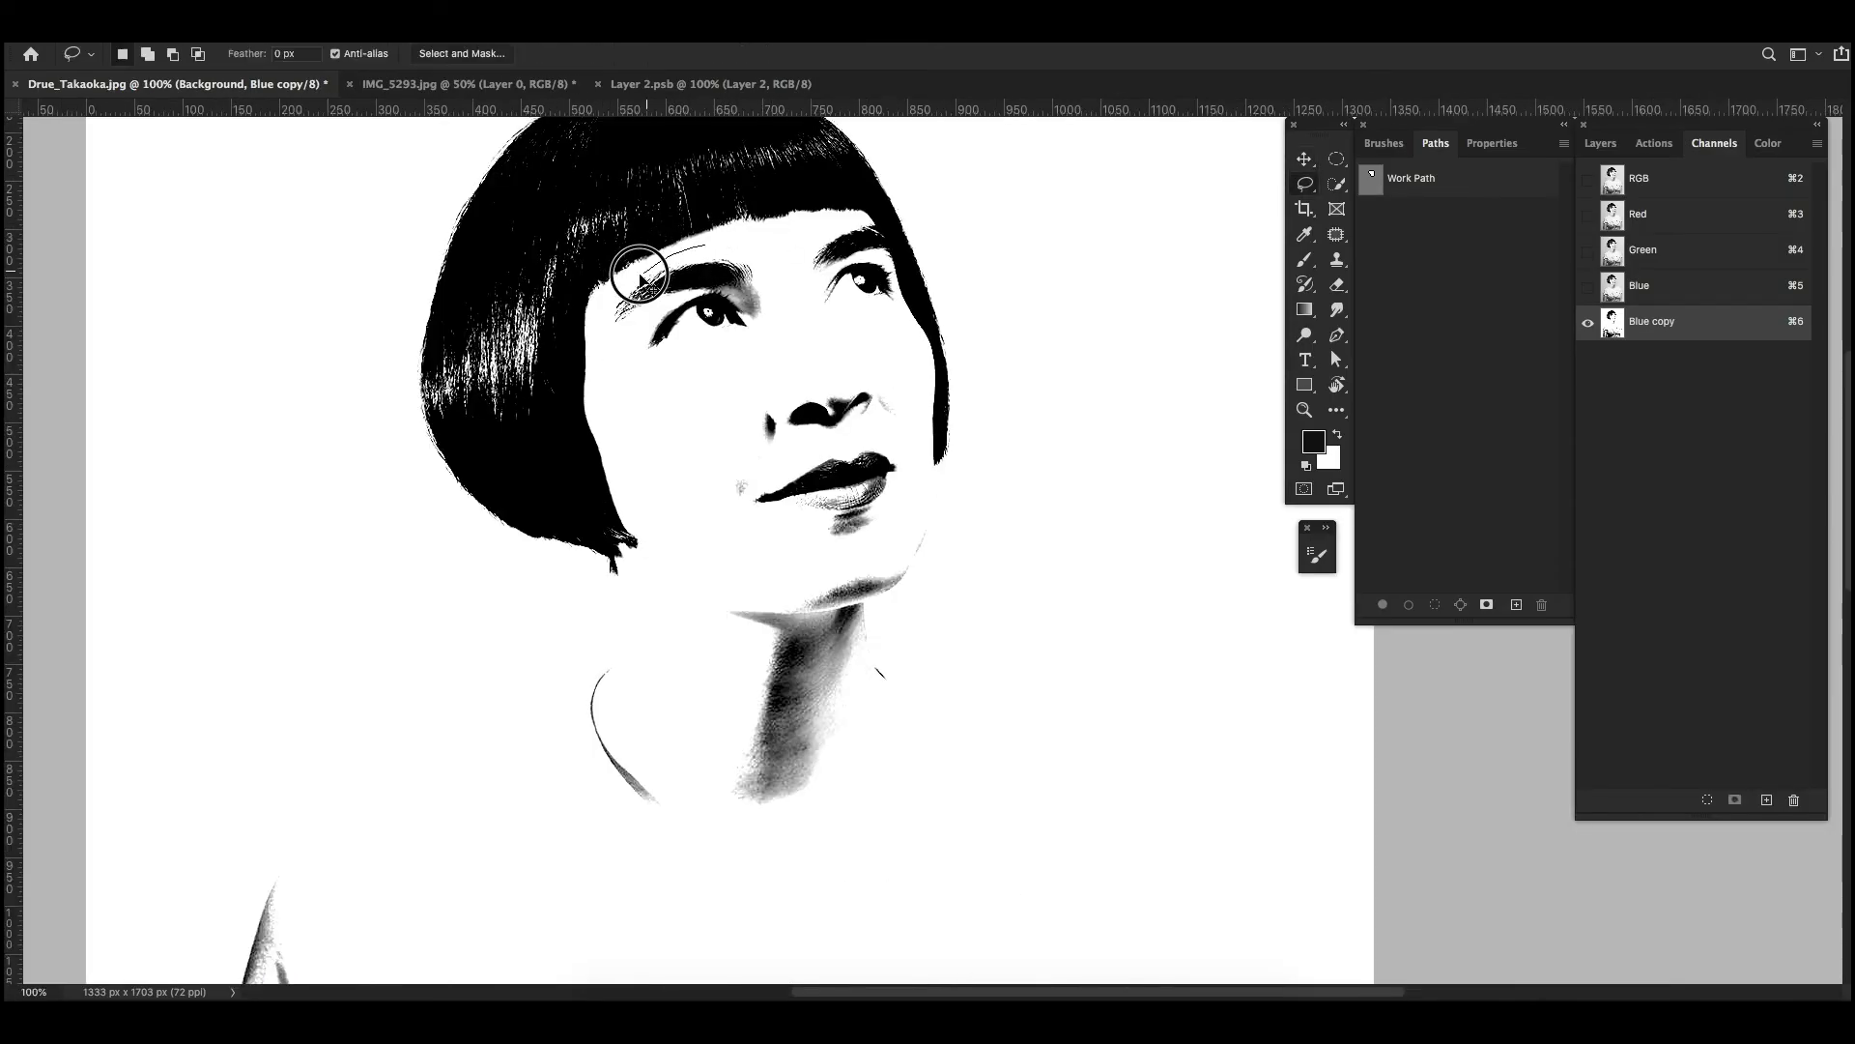
Step: Lasso the face, eyebrows and body on Blue copy and fill them white
mouse_move(640, 278)
left_mouse_down()
mouse_move(513, 662)
mouse_move(915, 377)
mouse_move(734, 237)
mouse_move(897, 251)
mouse_move(725, 319)
left_mouse_up()
key("Delete")
key("ctrl+plus")
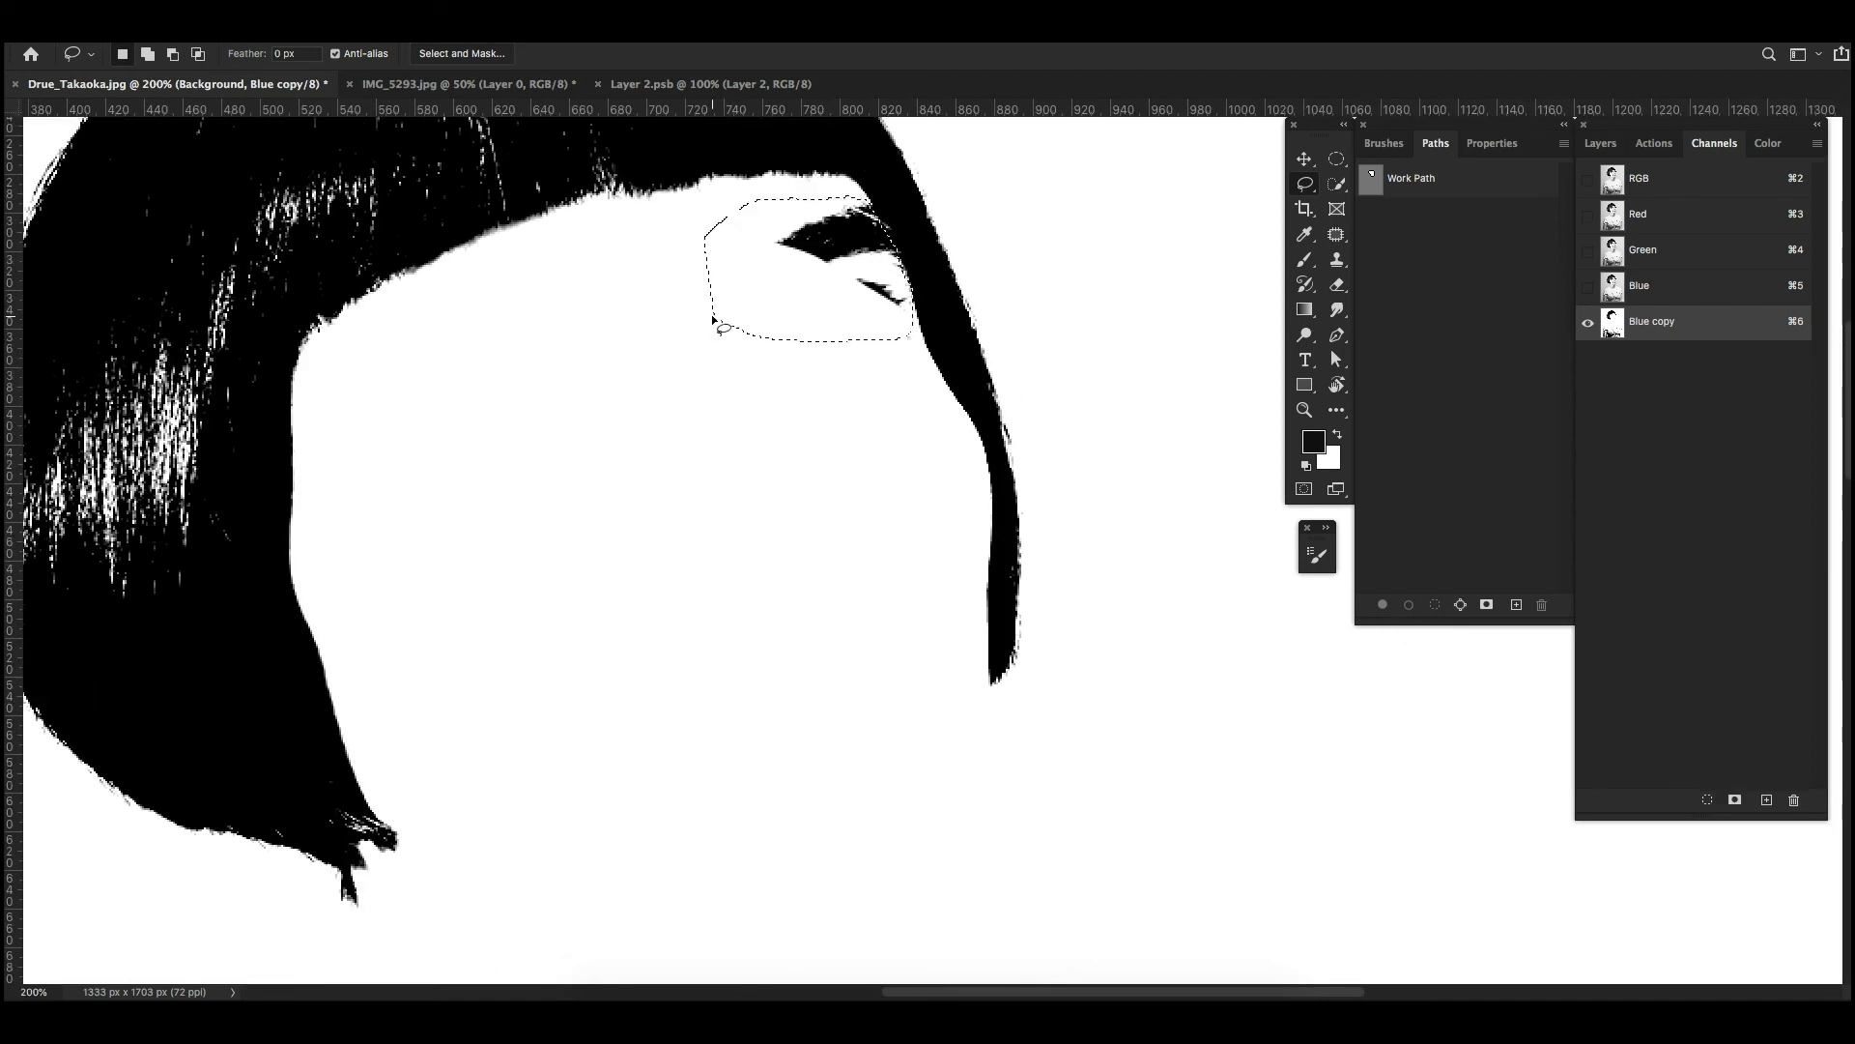
key("Delete")
left_click_drag(912, 331, 865, 382)
key("ctrl+minus")
key("ctrl+minus")
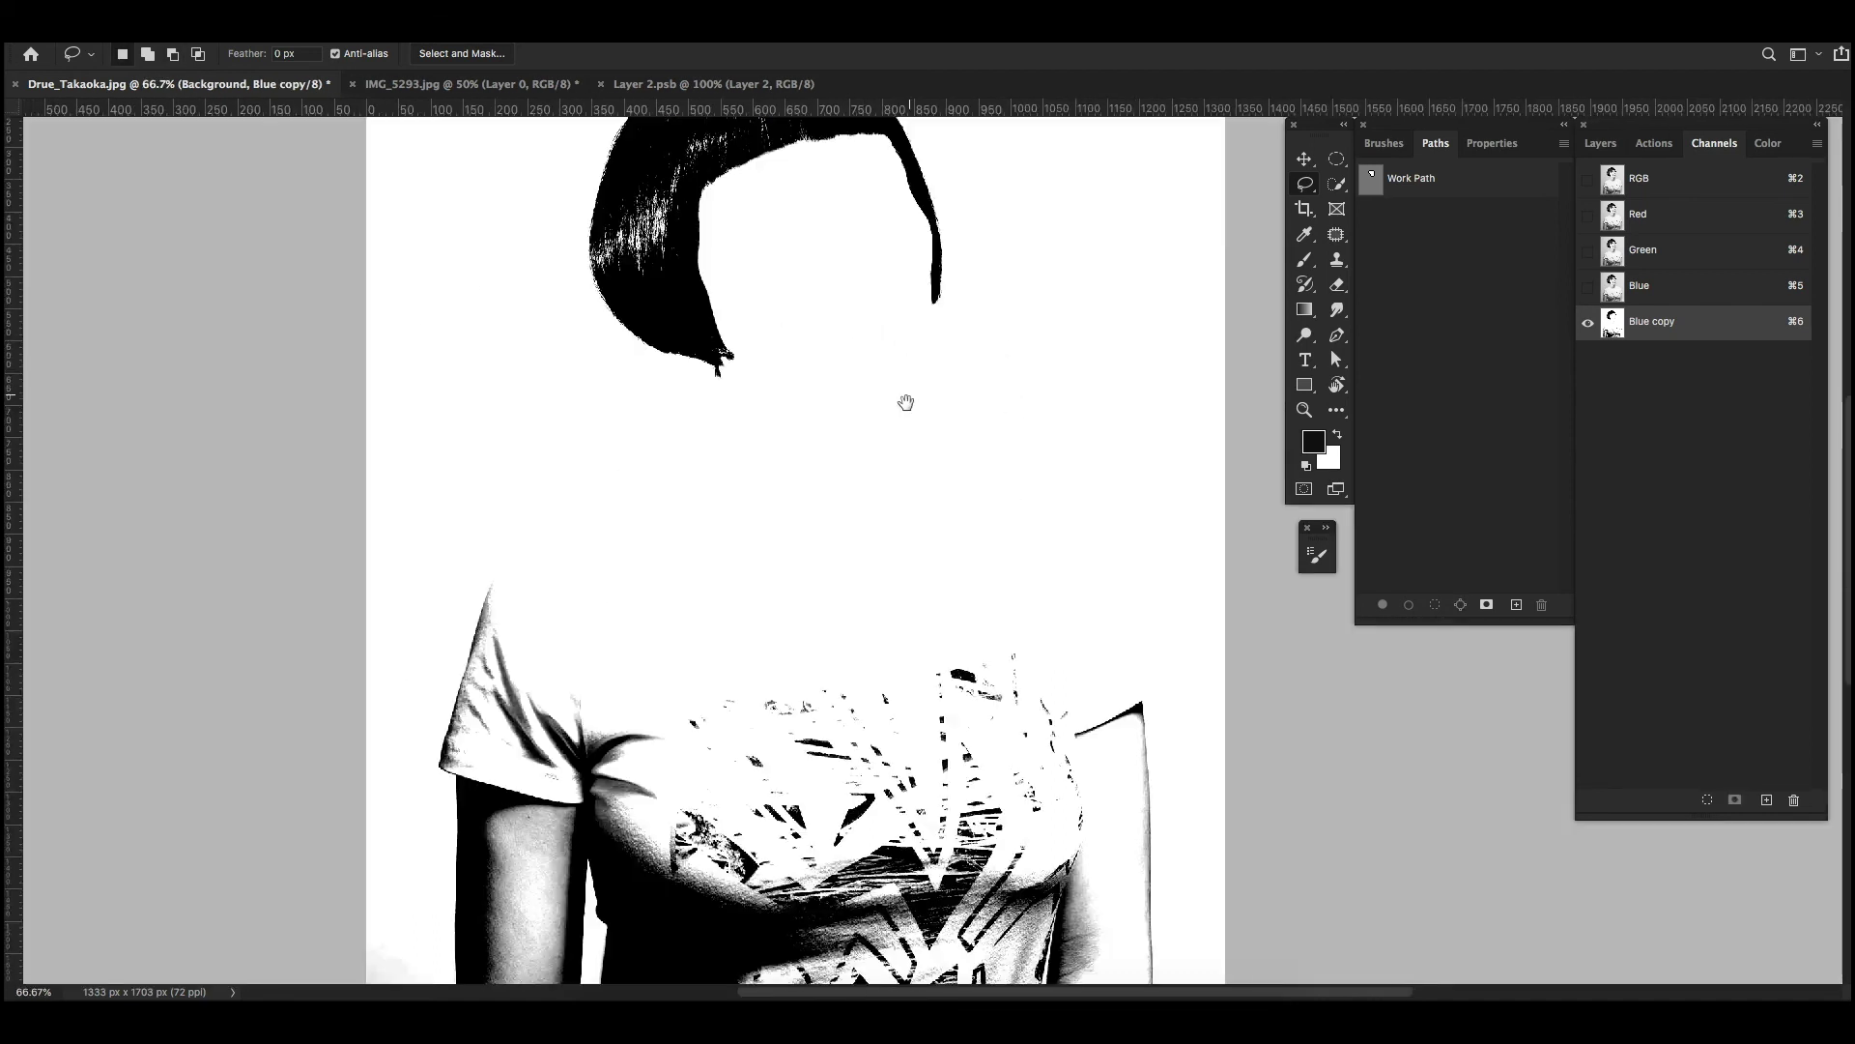
key("ctrl+minus")
key("ctrl+minus")
left_click_drag(1146, 557, 1150, 542)
key("Delete")
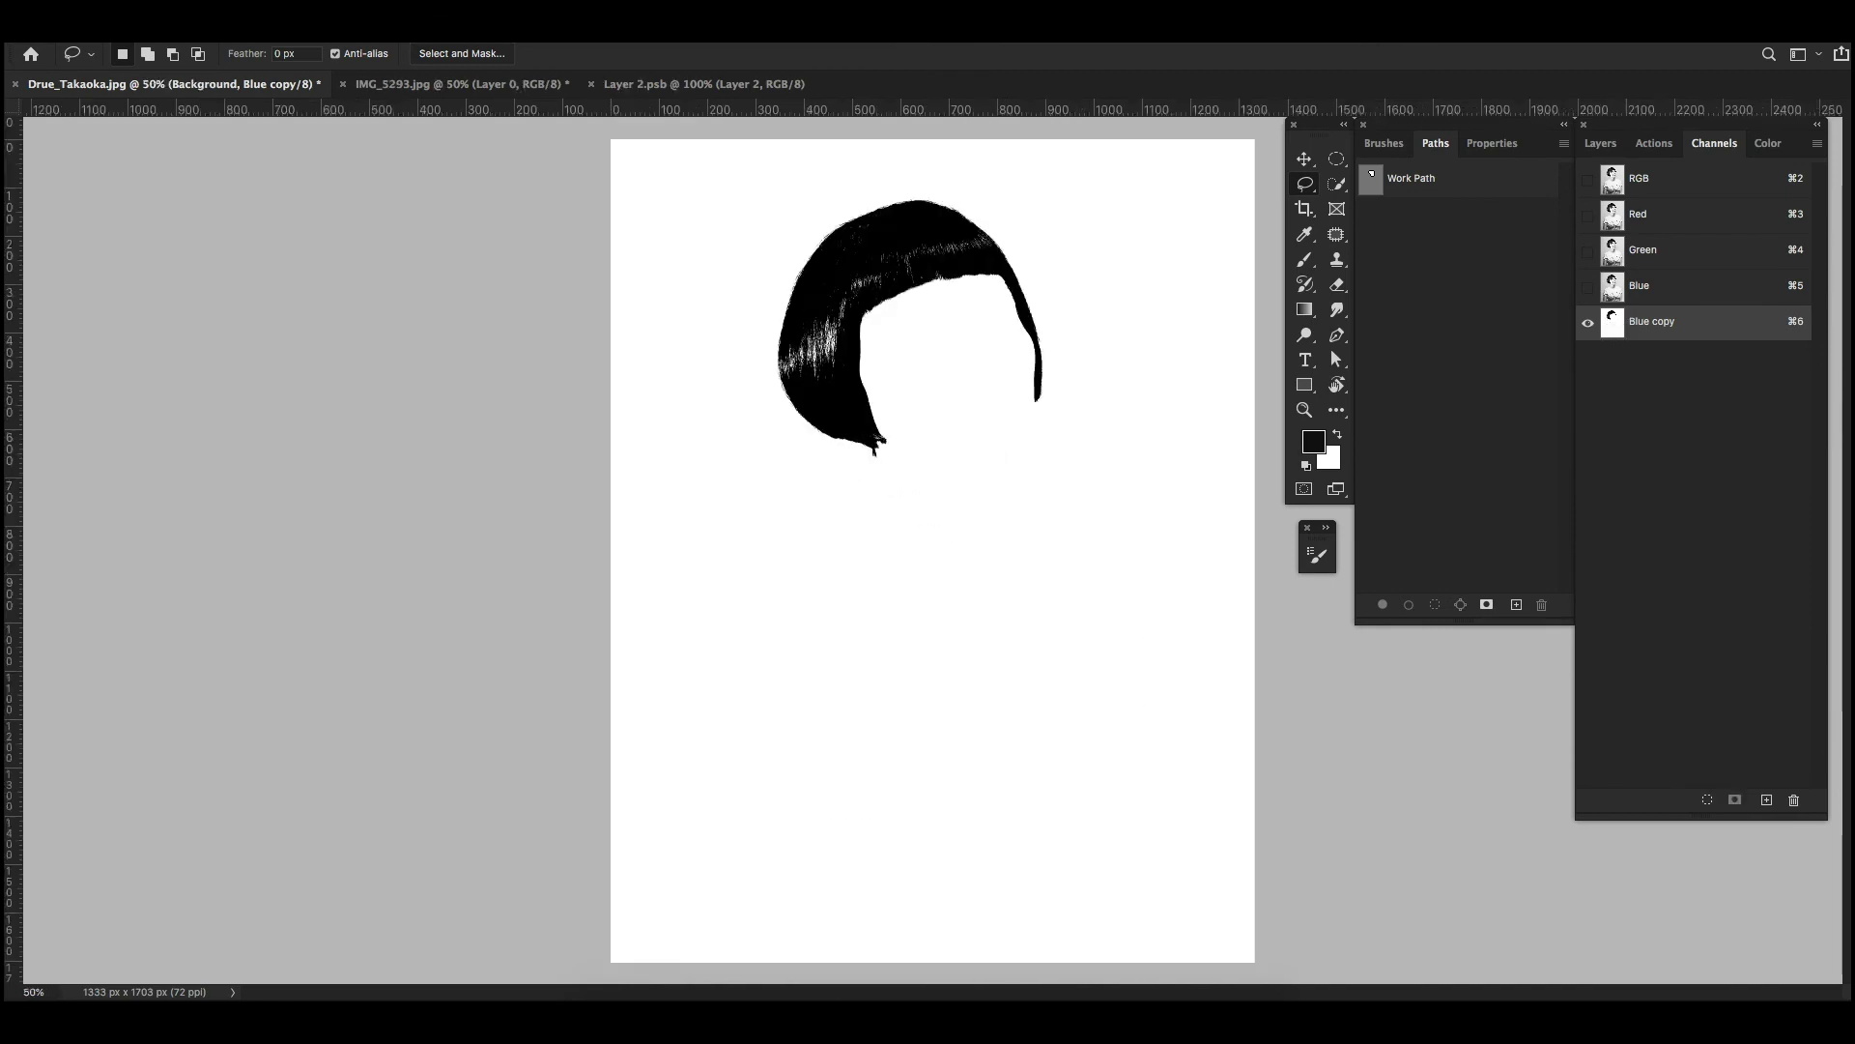
key("ctrl+plus")
key("ctrl+plus")
key("ctrl+plus")
Step: Paint the hair gaps black with a small brush and load the hair as a selection
key("b")
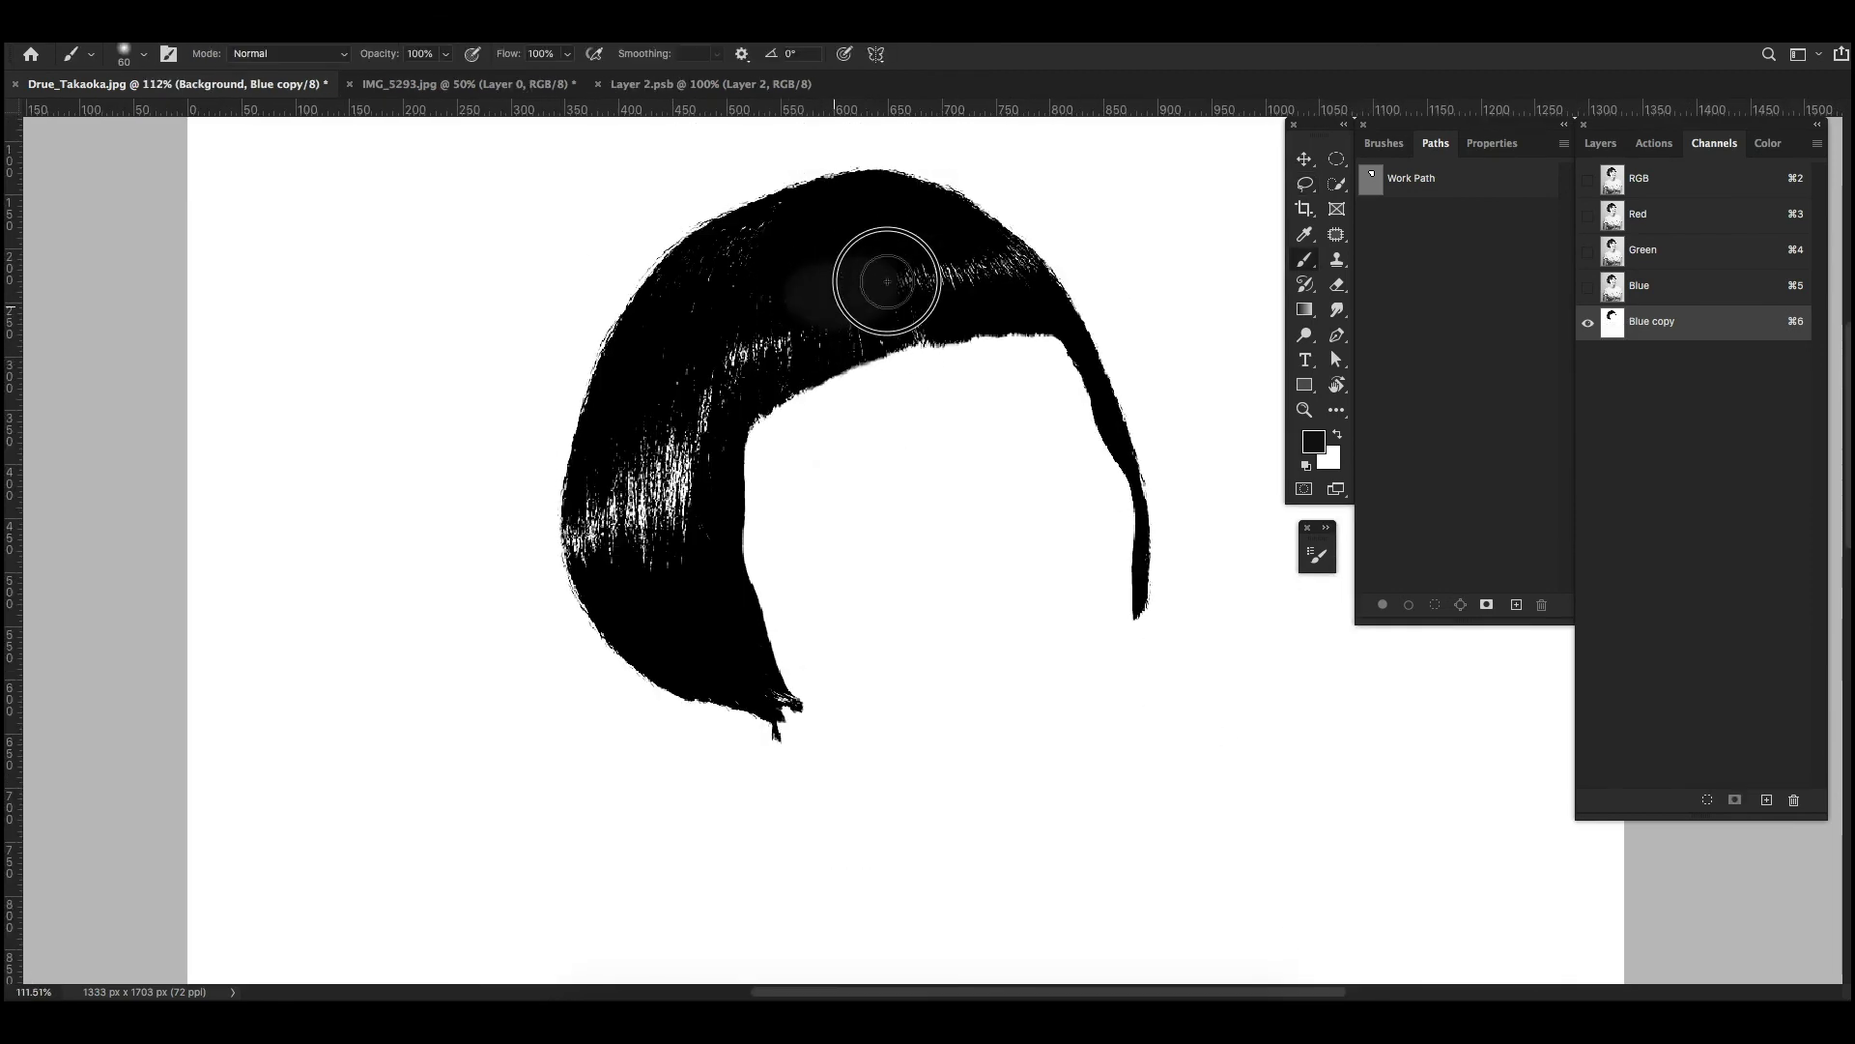
mouse_move(901, 271)
left_mouse_down()
mouse_move(794, 317)
mouse_move(879, 261)
mouse_move(1023, 277)
mouse_move(753, 255)
mouse_move(762, 240)
mouse_move(774, 315)
mouse_move(704, 384)
mouse_move(634, 542)
mouse_move(589, 525)
mouse_move(734, 374)
mouse_move(679, 281)
left_mouse_up()
key("super+1")
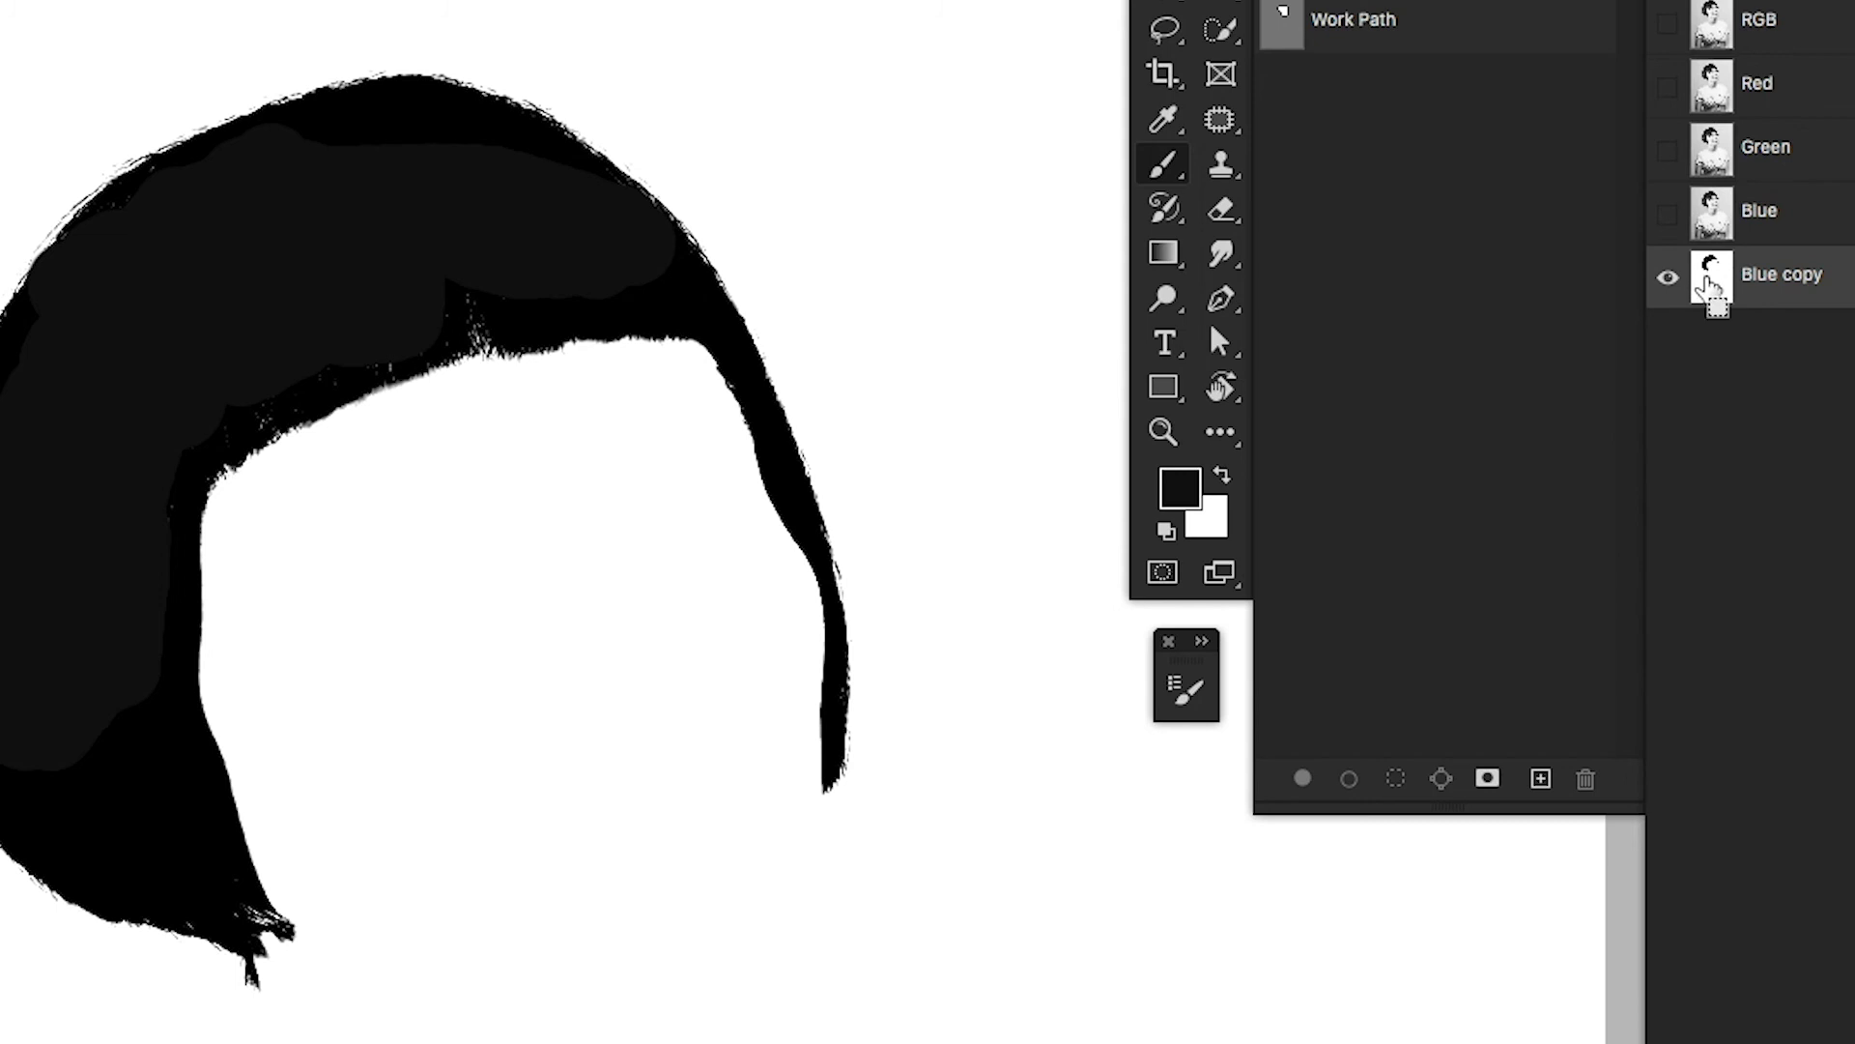
left_click(1705, 285, "ctrl")
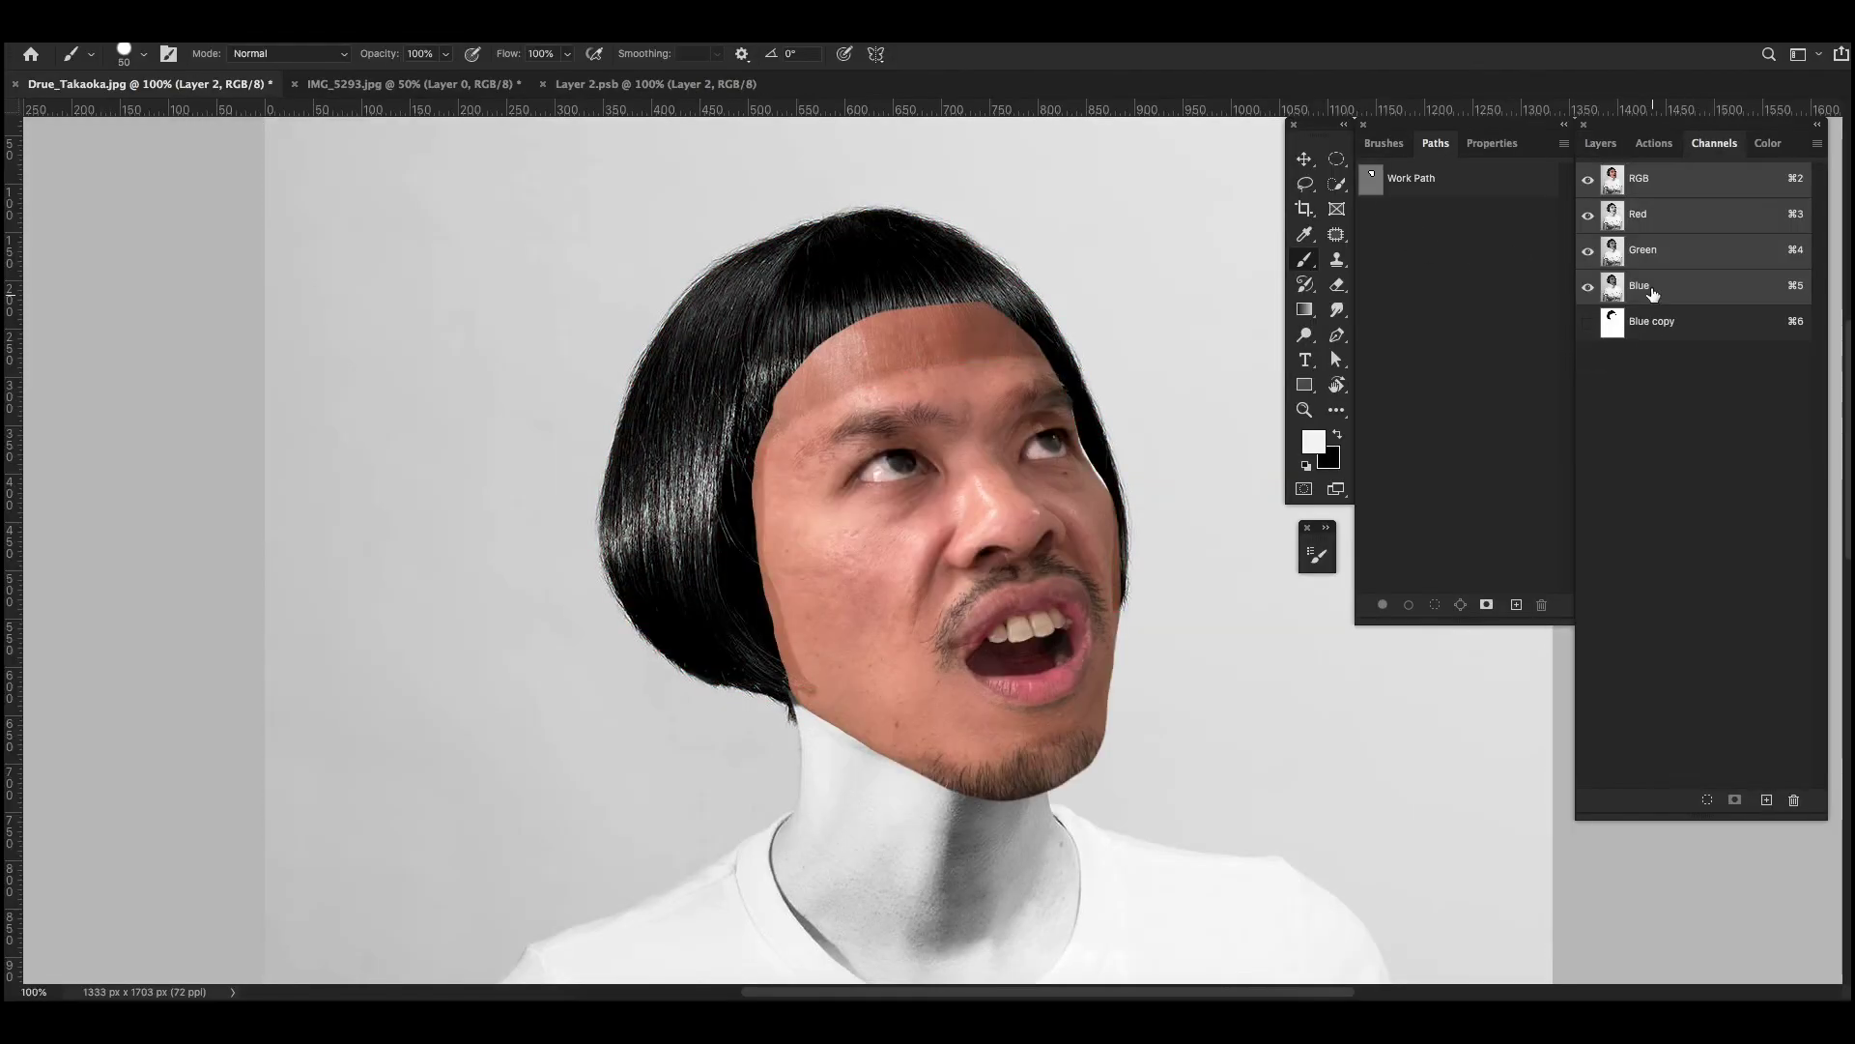
Step: Load the Blue copy hair selection and check it in Quick Mask
left_click(1600, 143)
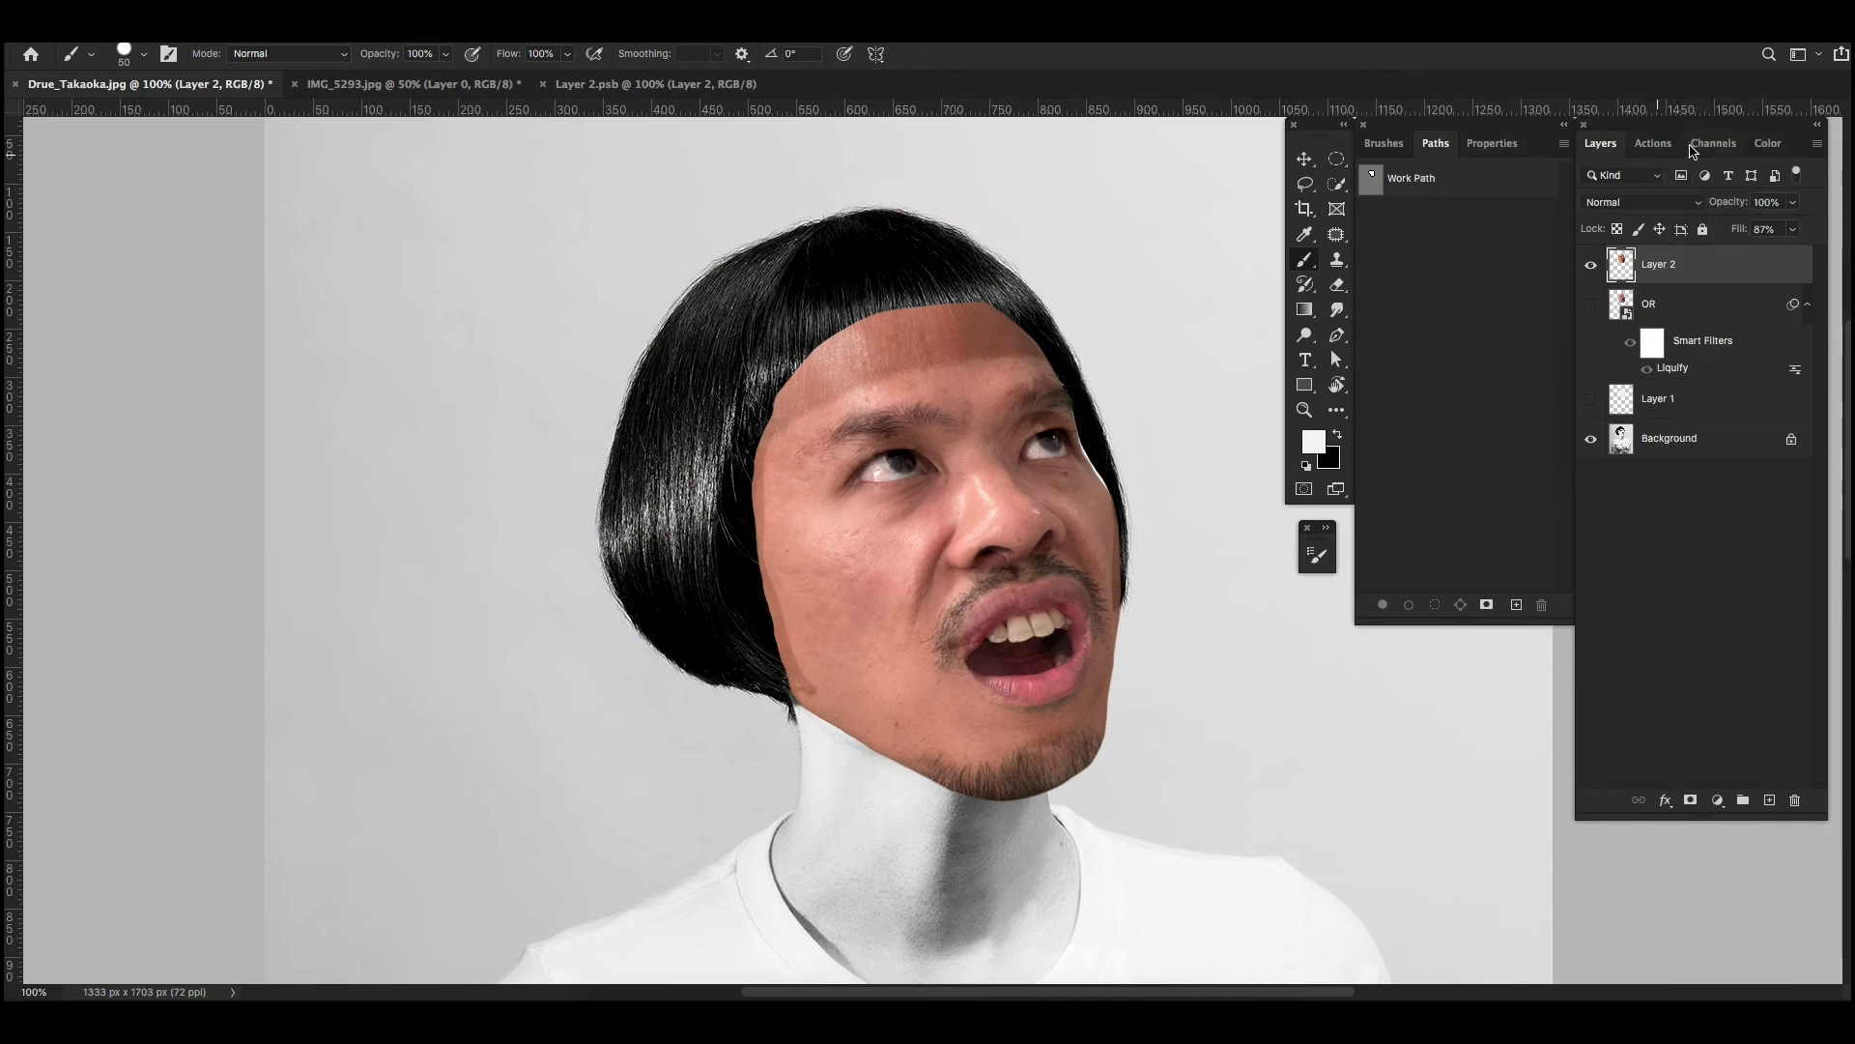
left_click(1713, 143)
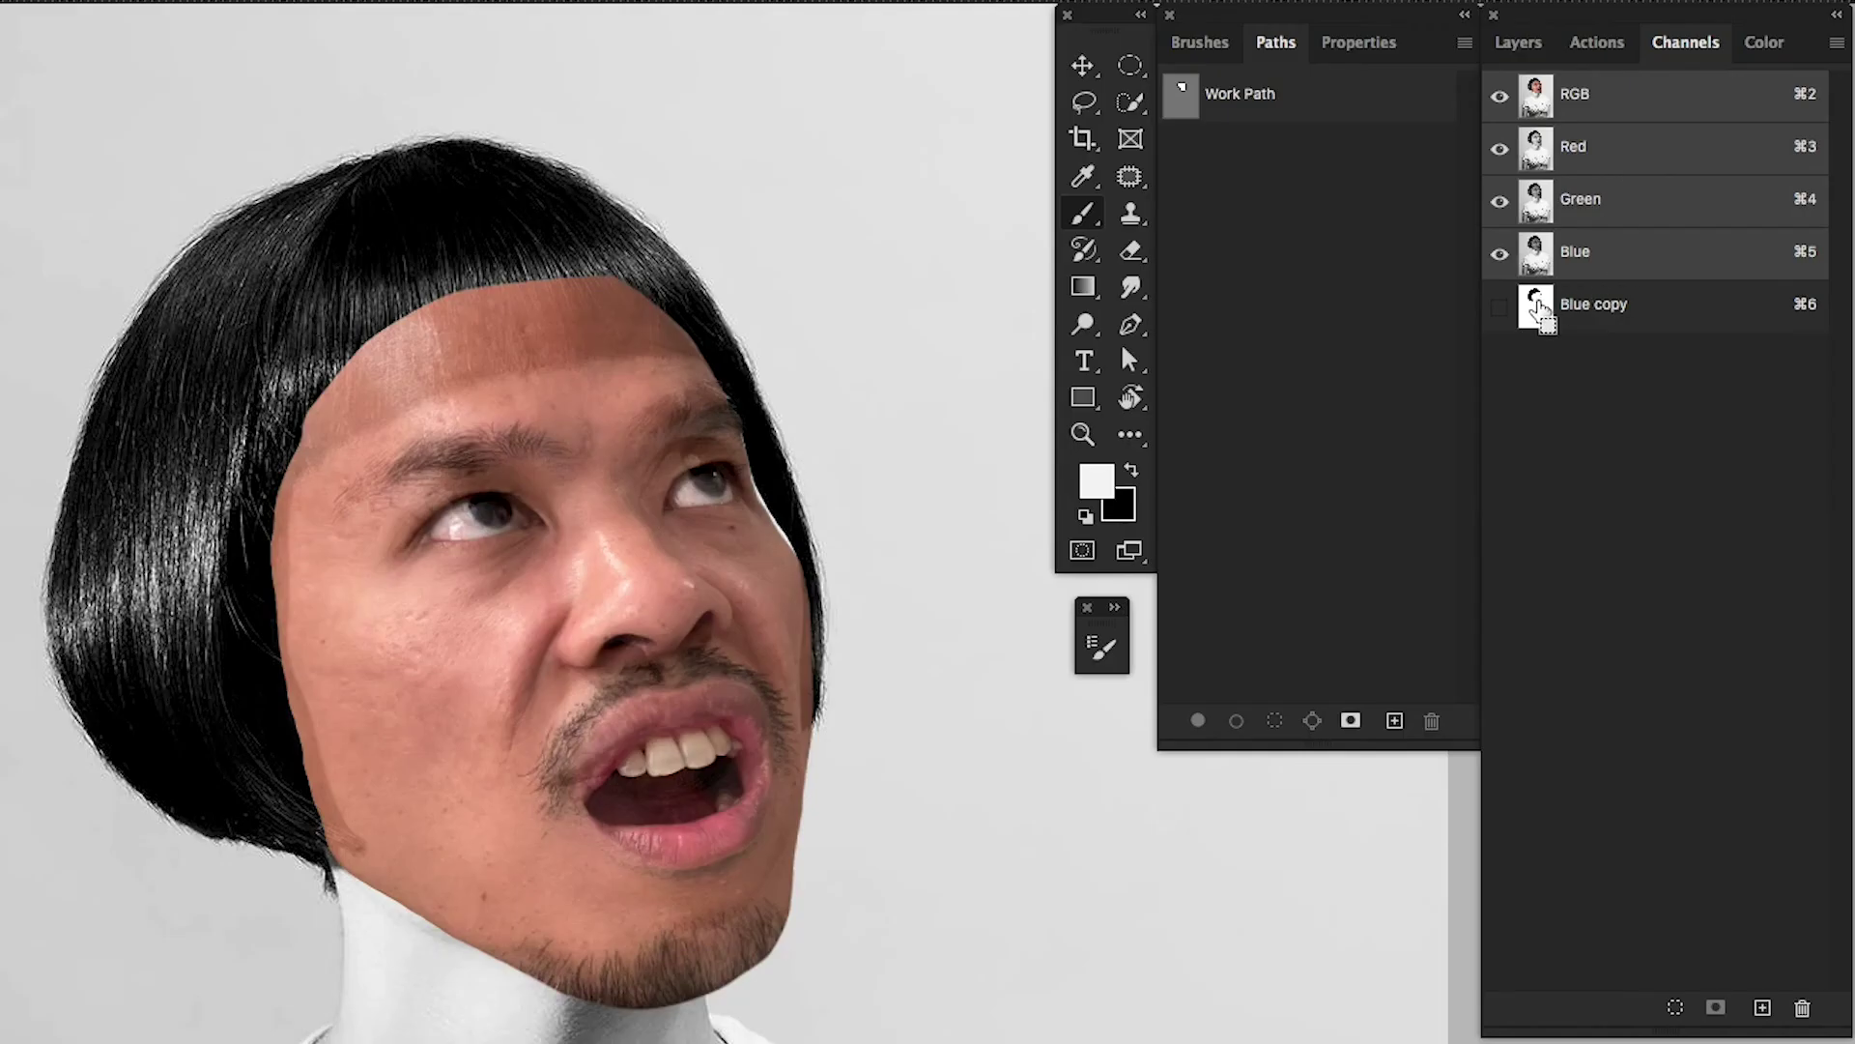
left_click(1536, 307, "super")
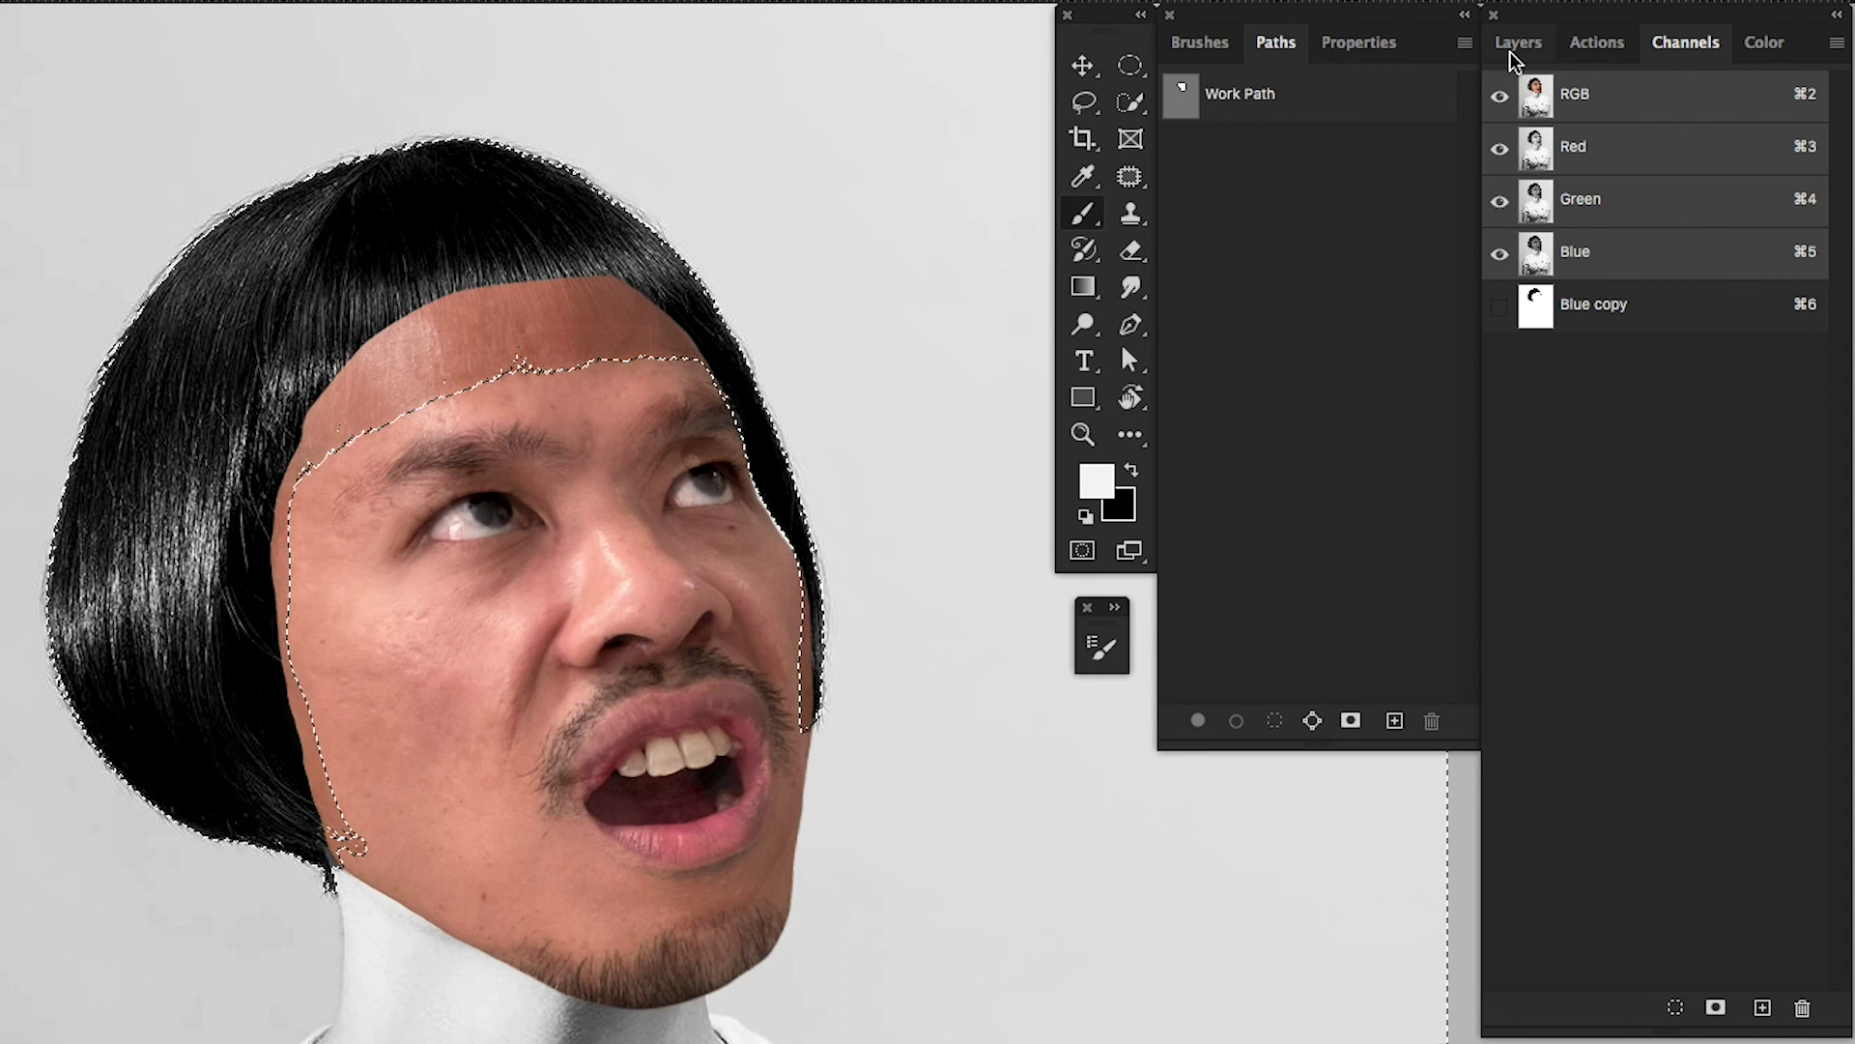
left_click(1512, 54)
key("q")
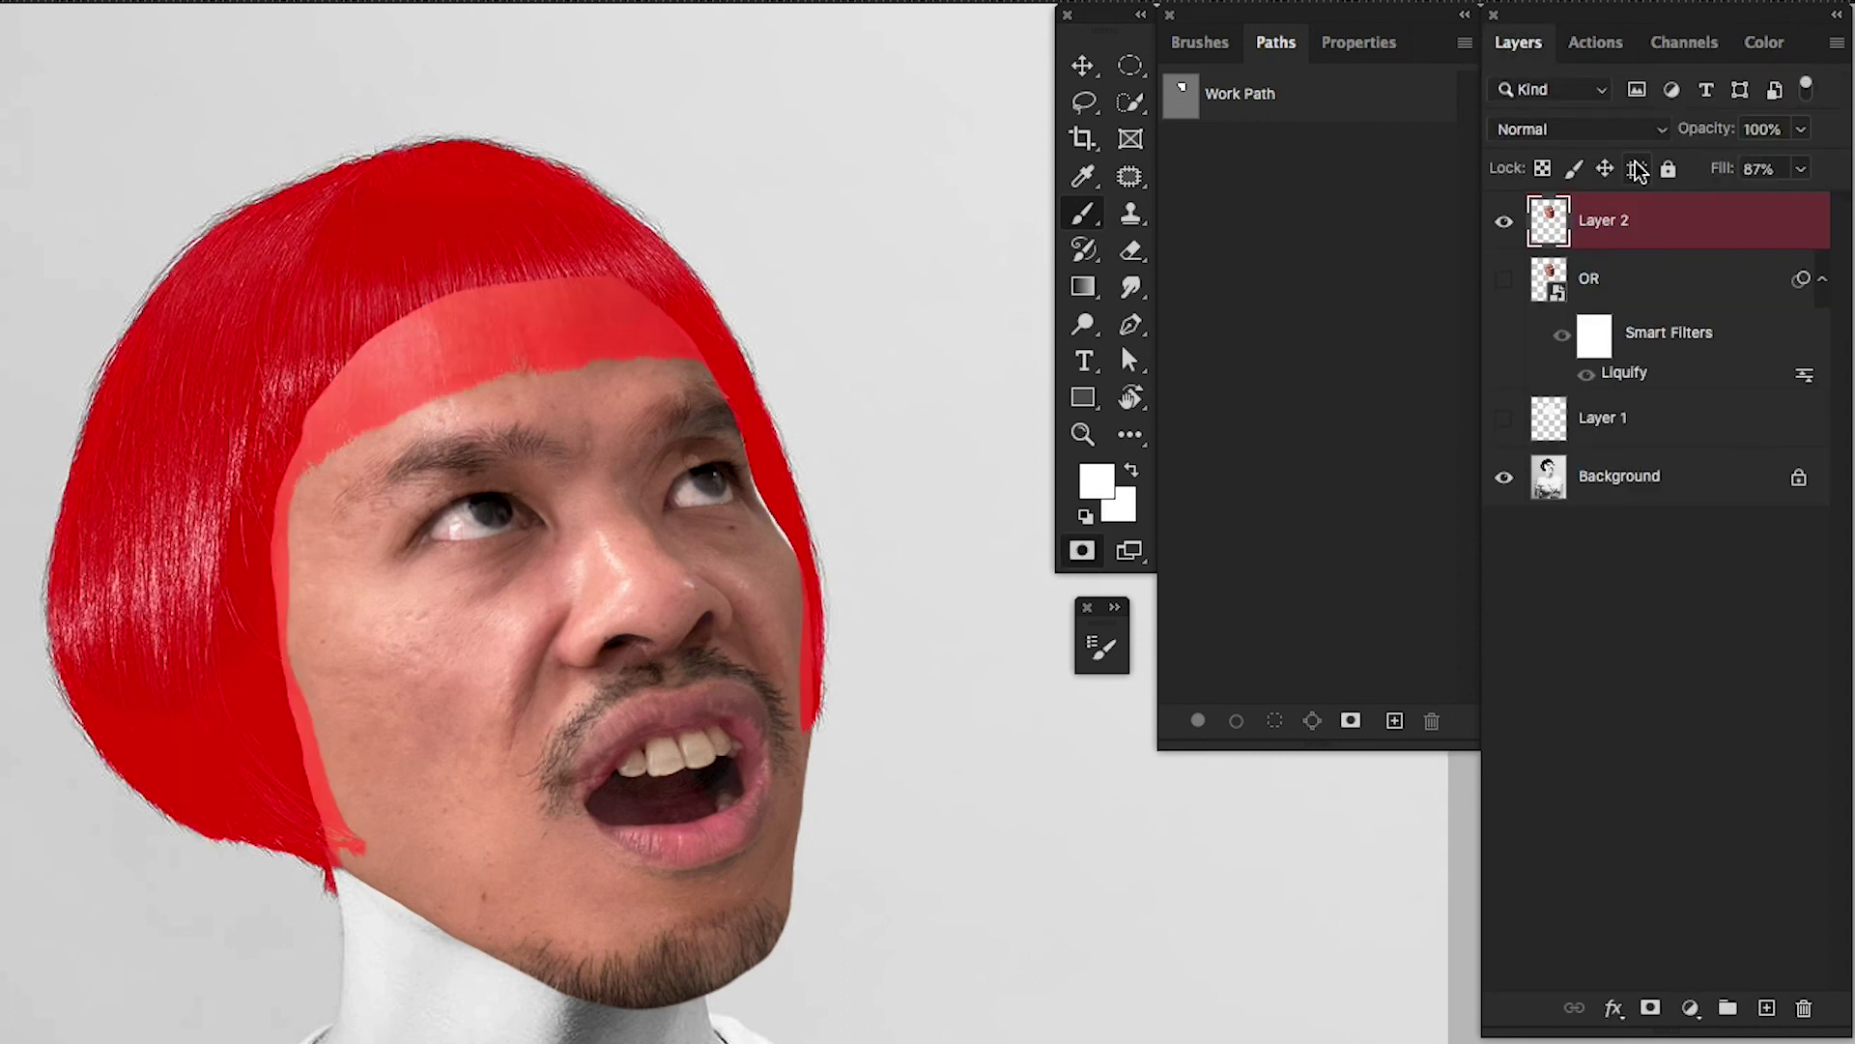
key("q")
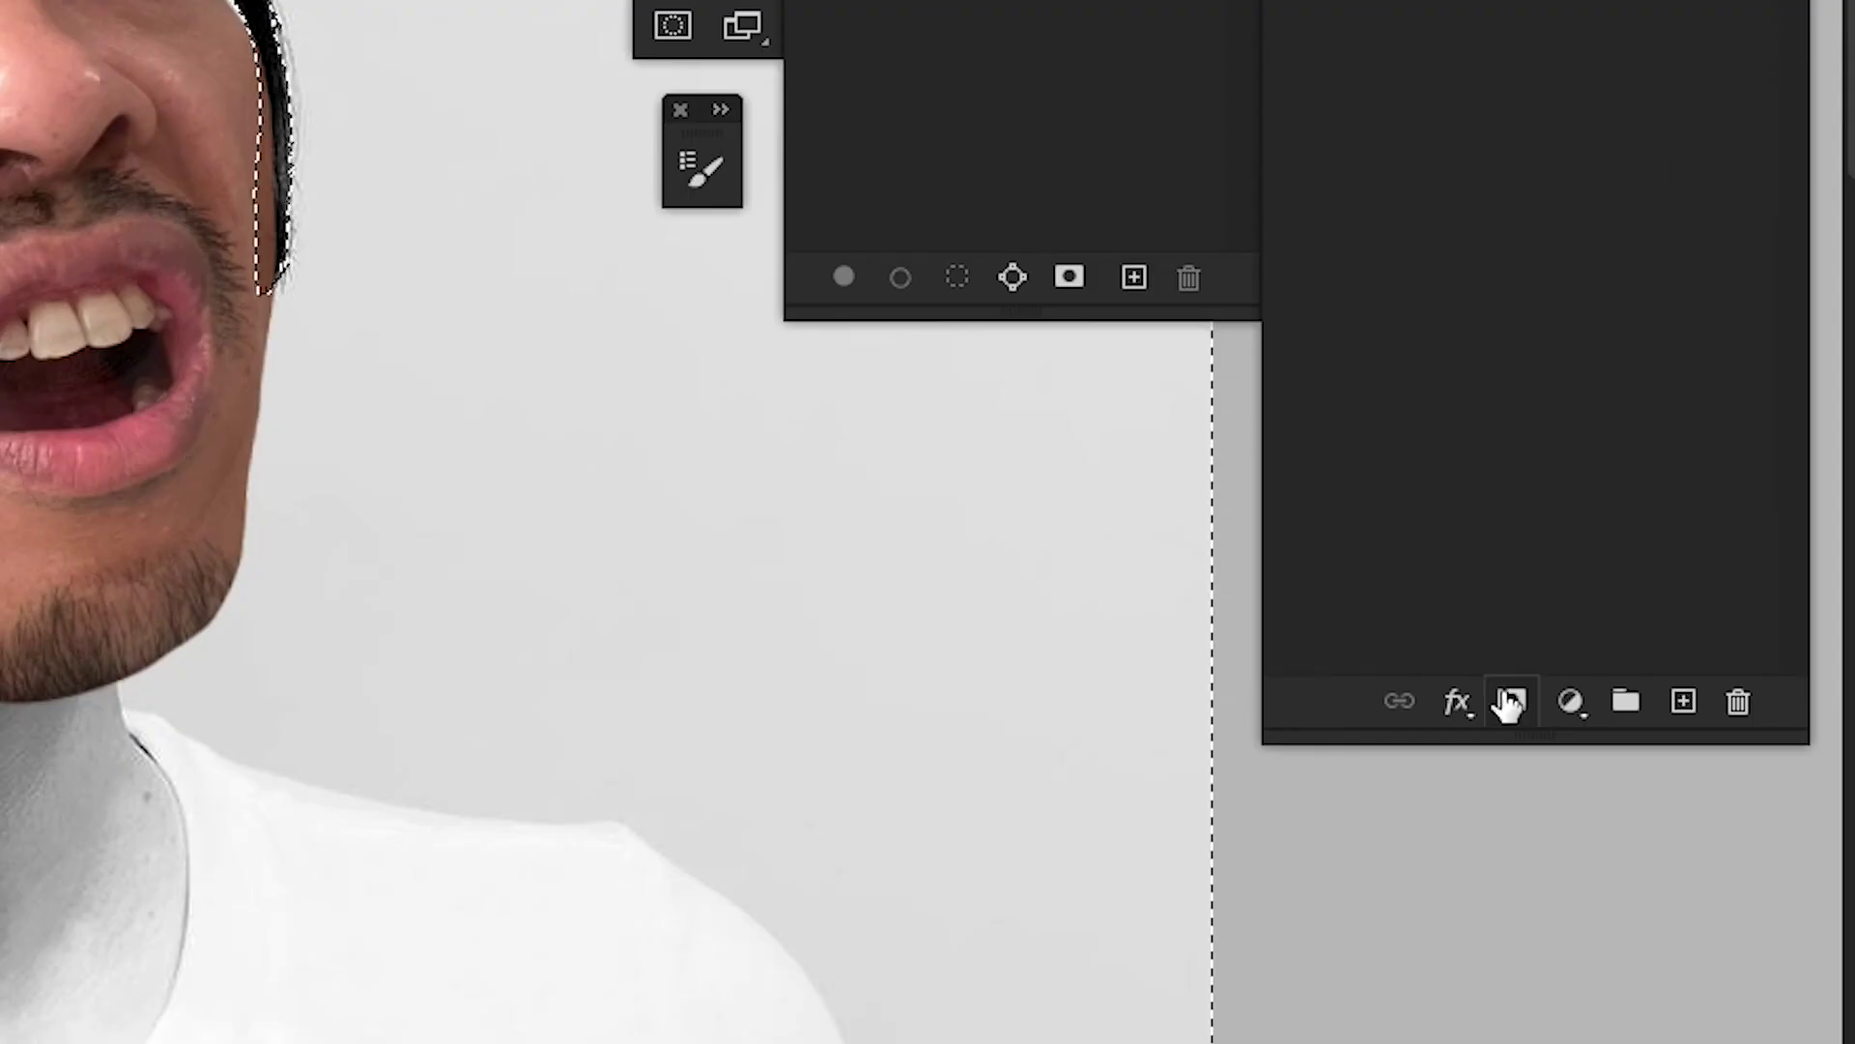
Step: Add the hair selection as Layer 2's mask and raise its fill to 100%
left_click(1509, 707)
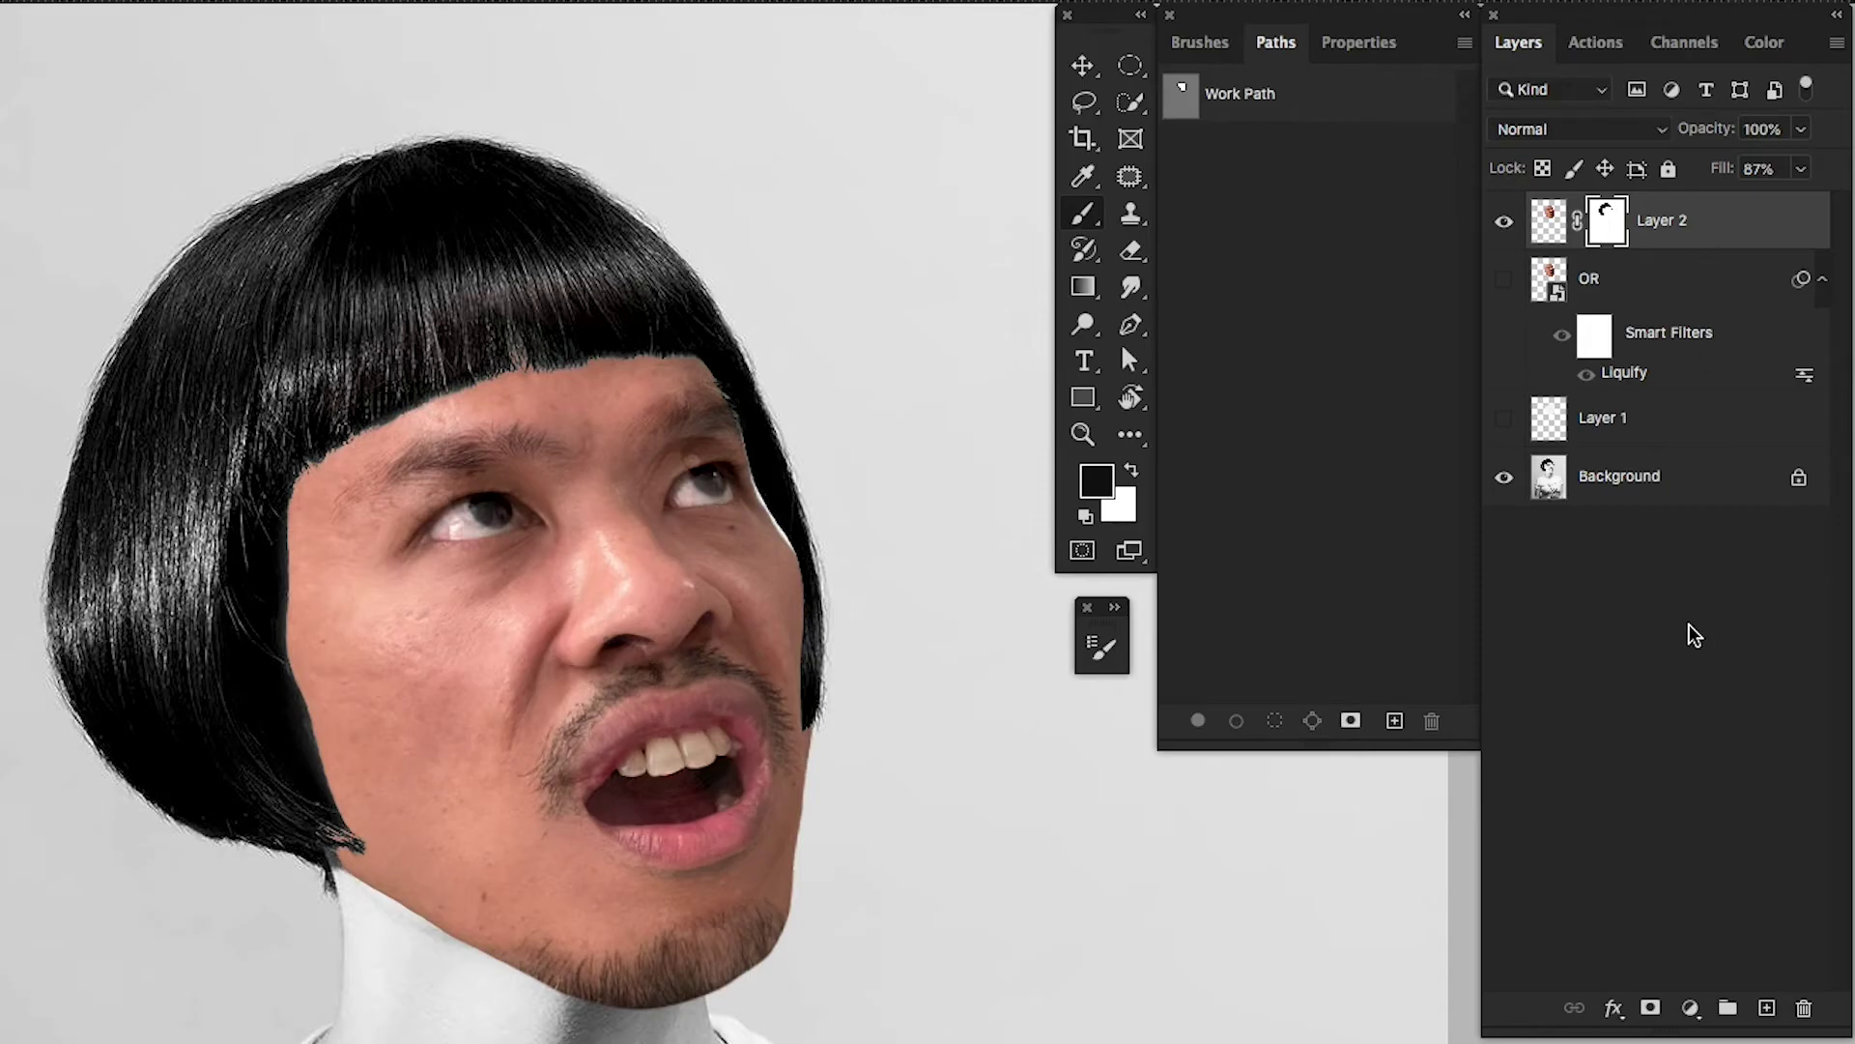
key("x")
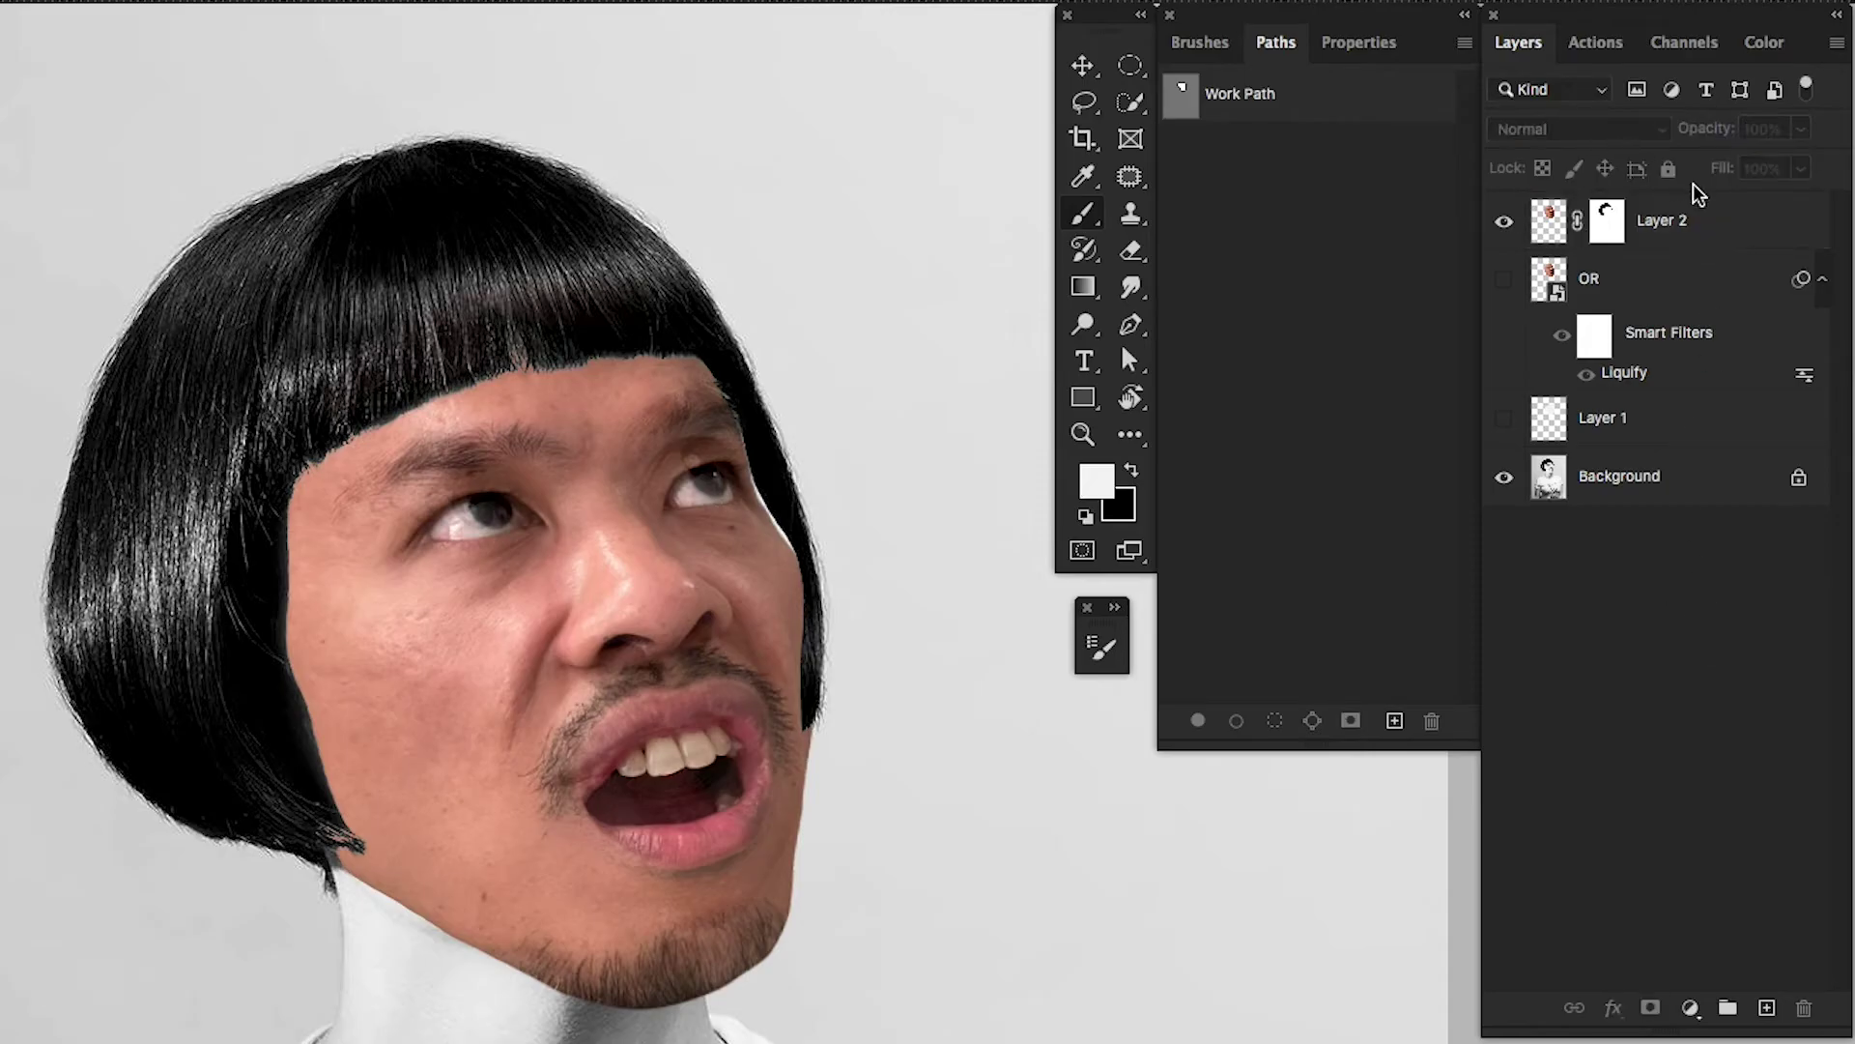
left_click(1727, 226)
left_click(1801, 168)
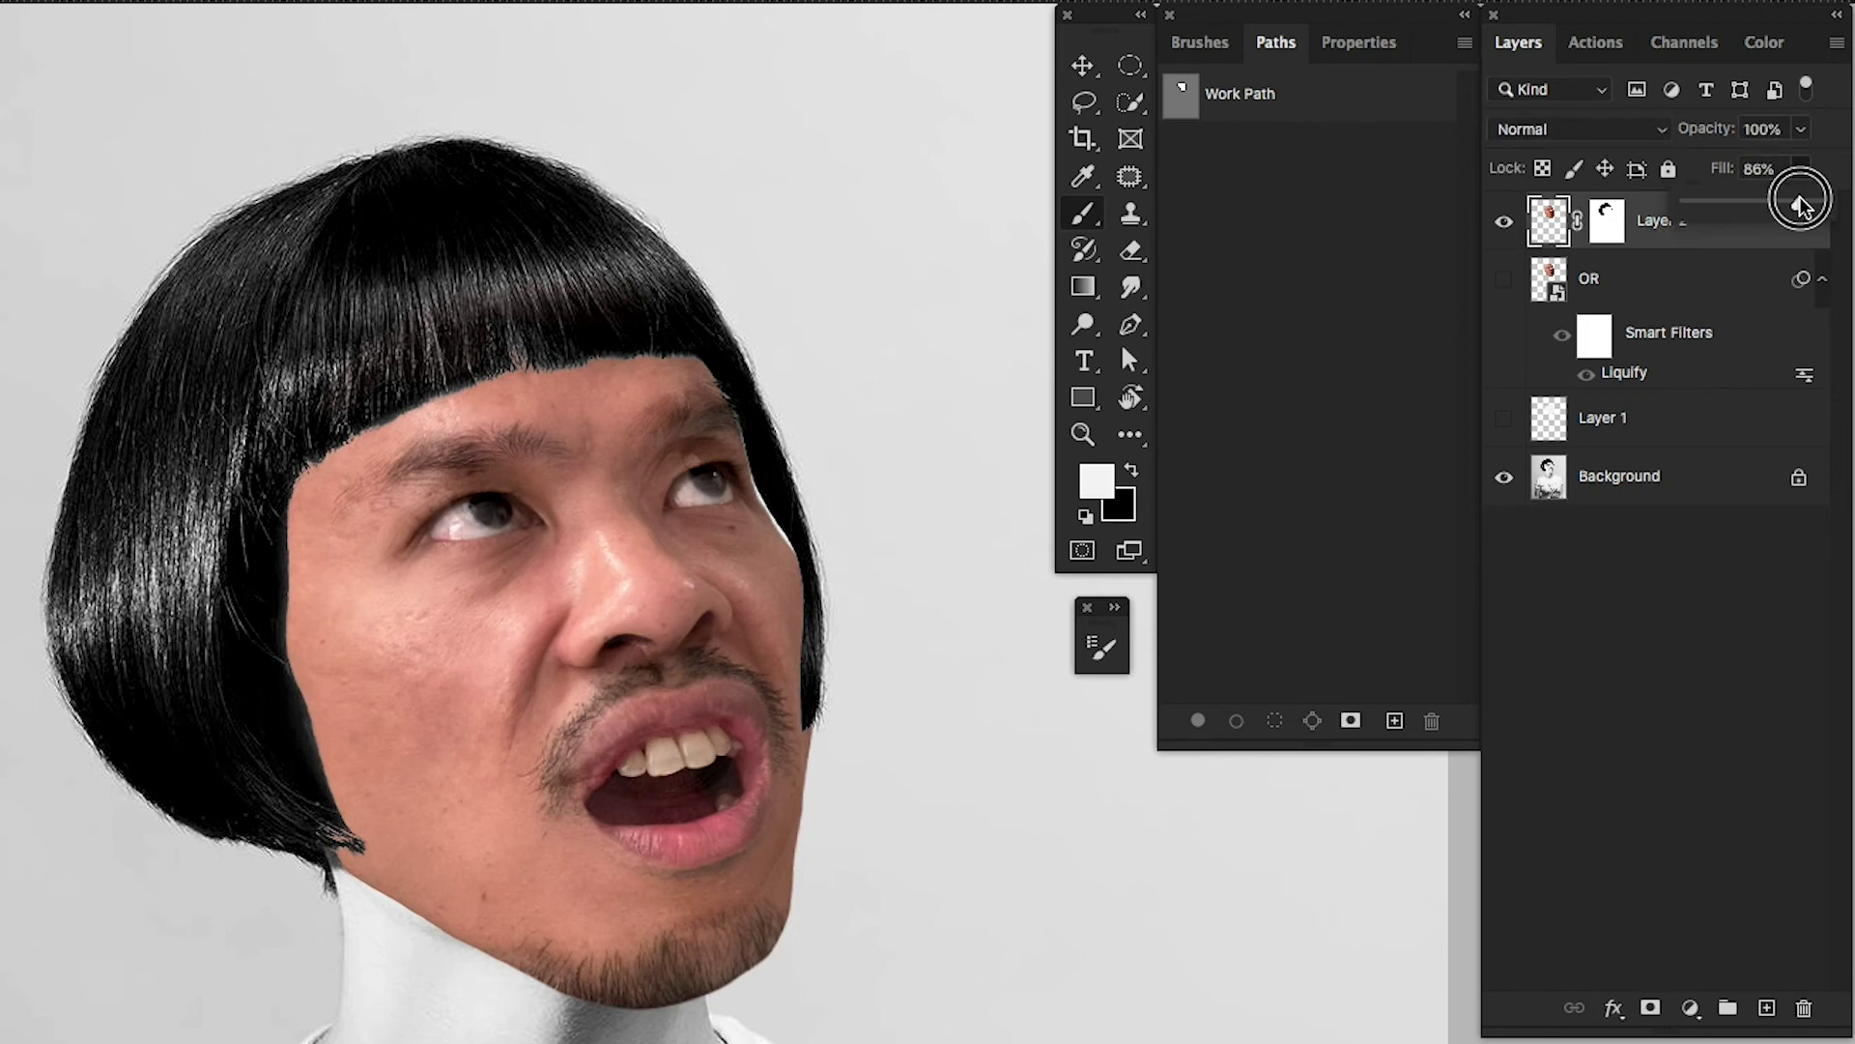
left_click_drag(1793, 201, 1845, 201)
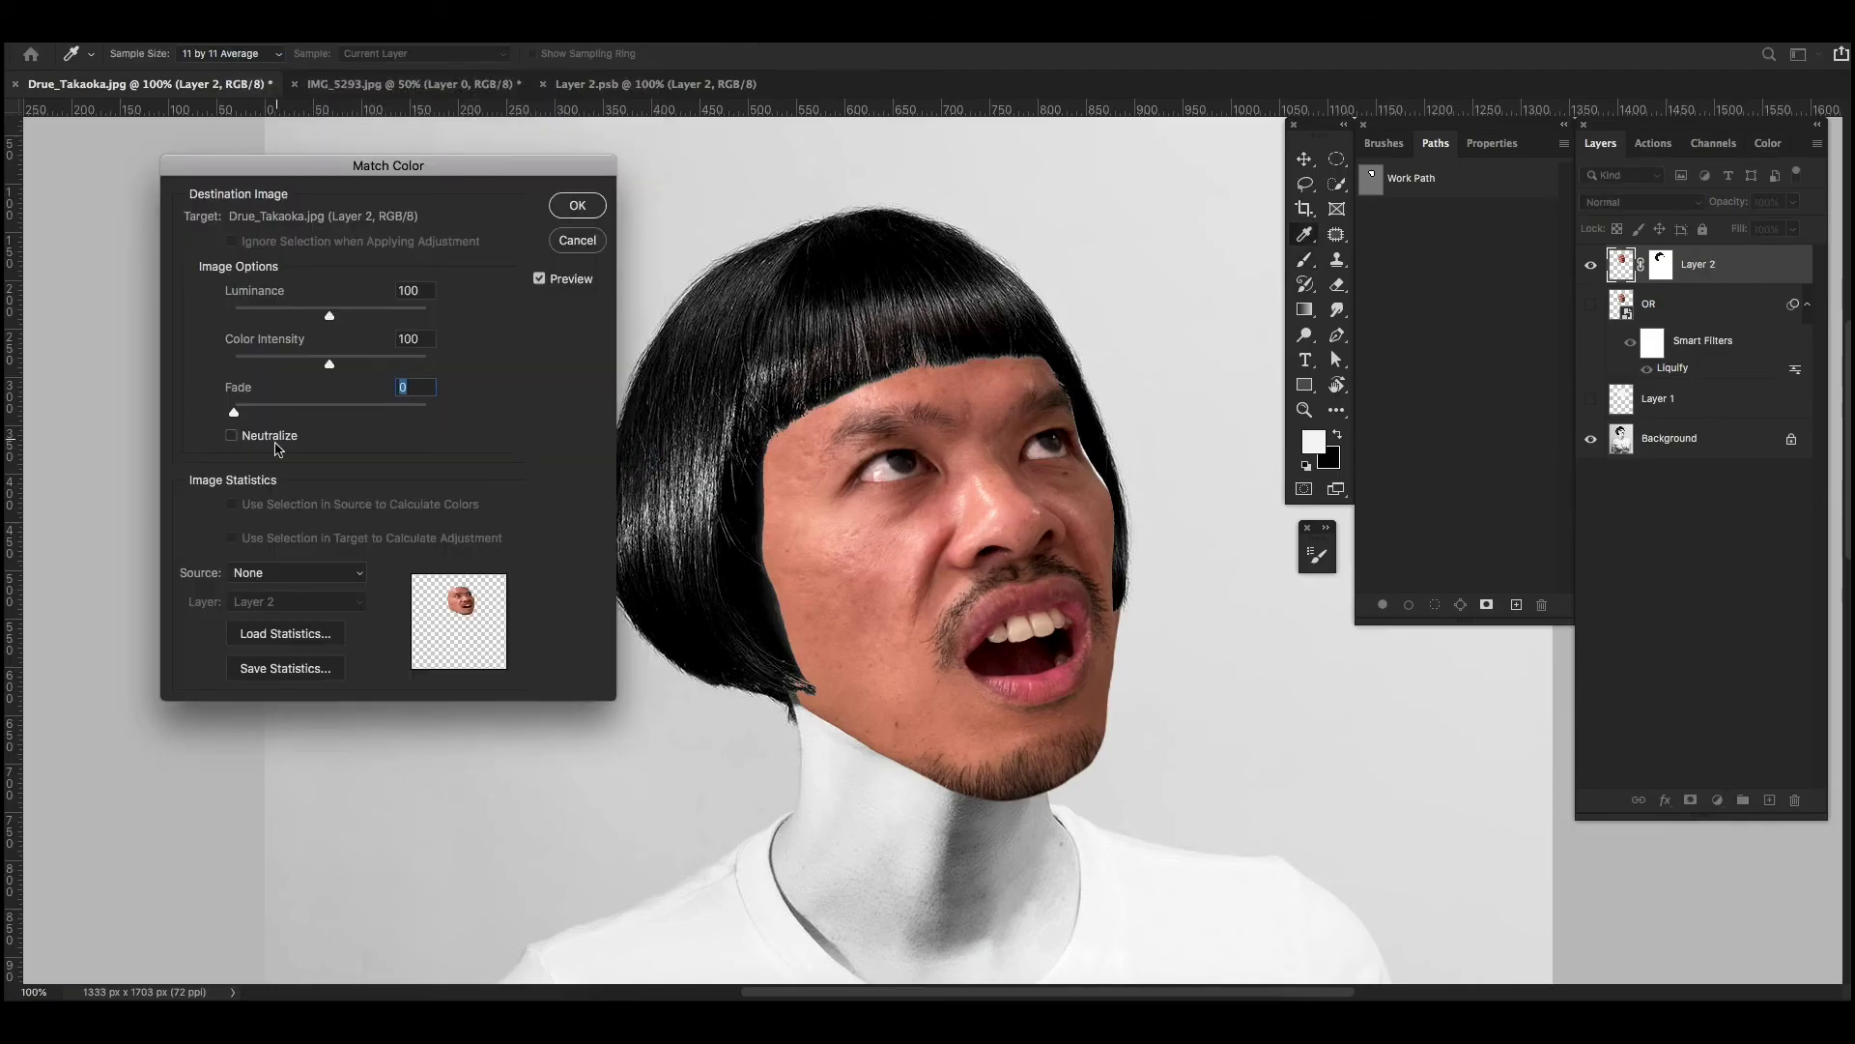
left_click(319, 572)
left_click(284, 588)
left_click(294, 601)
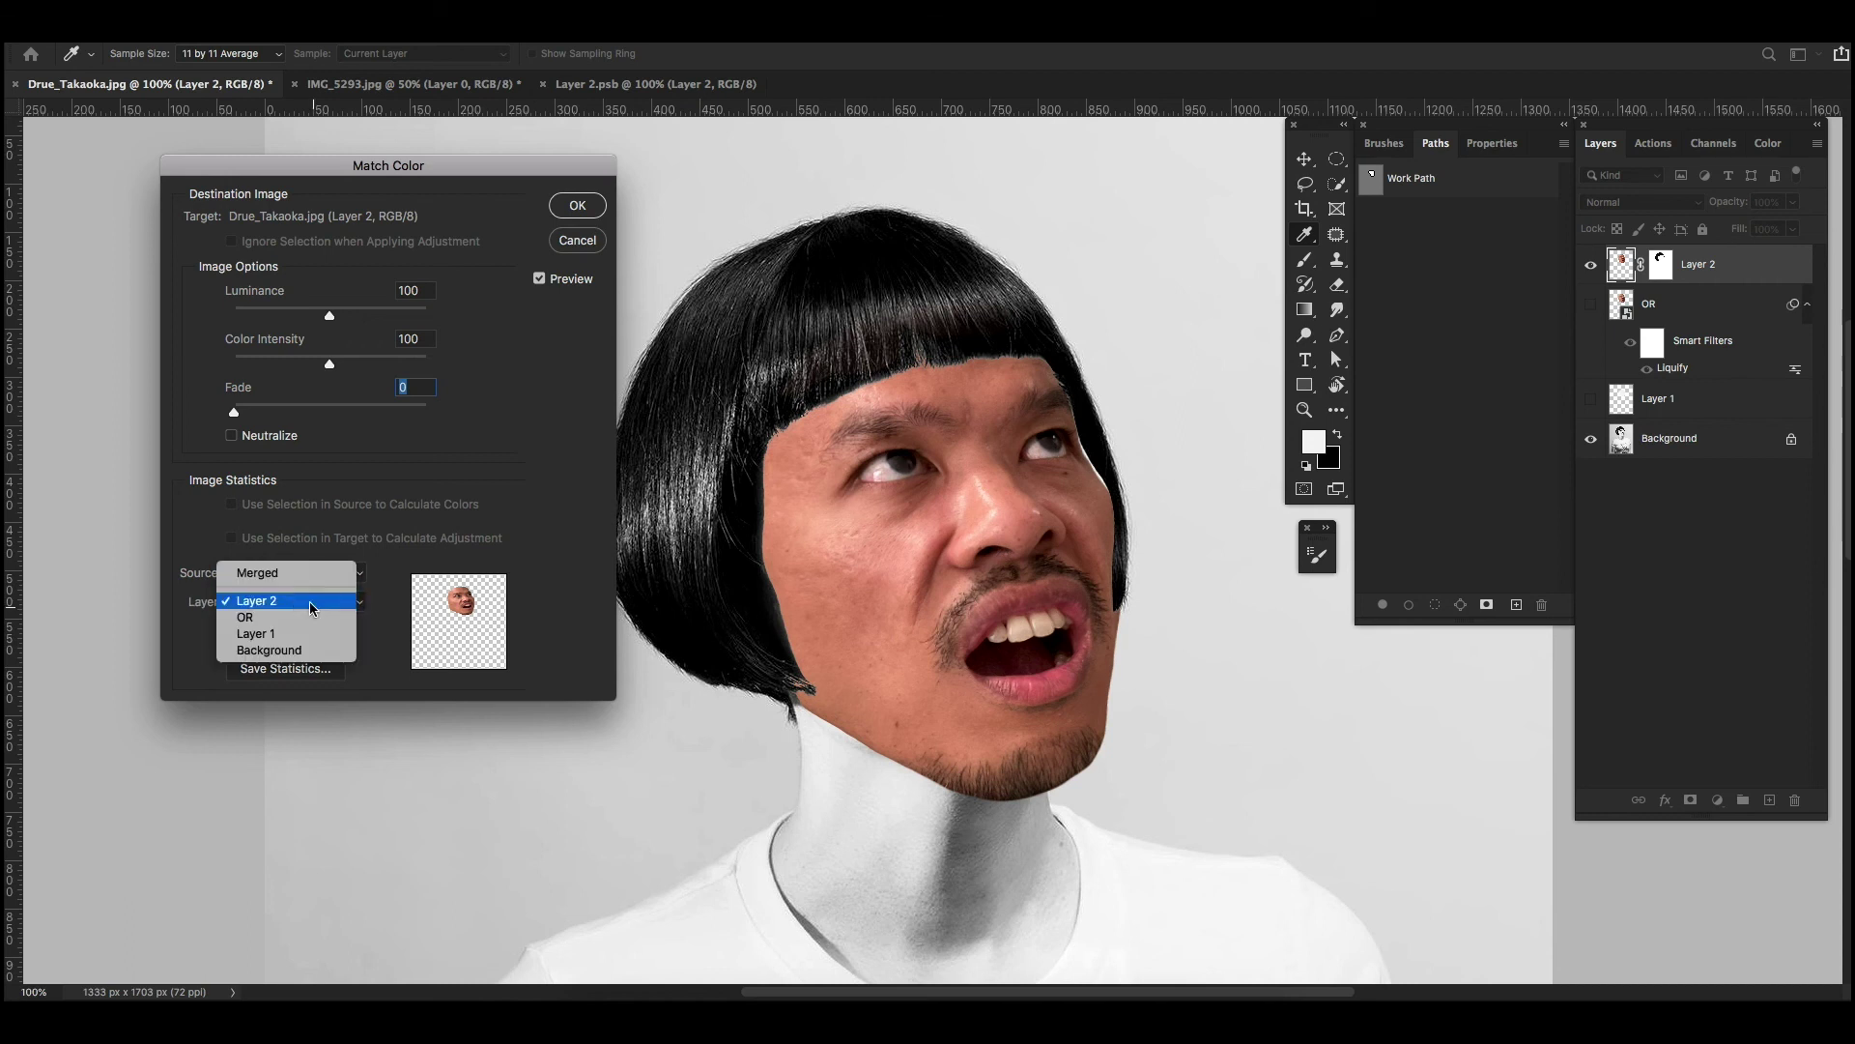
left_click(271, 649)
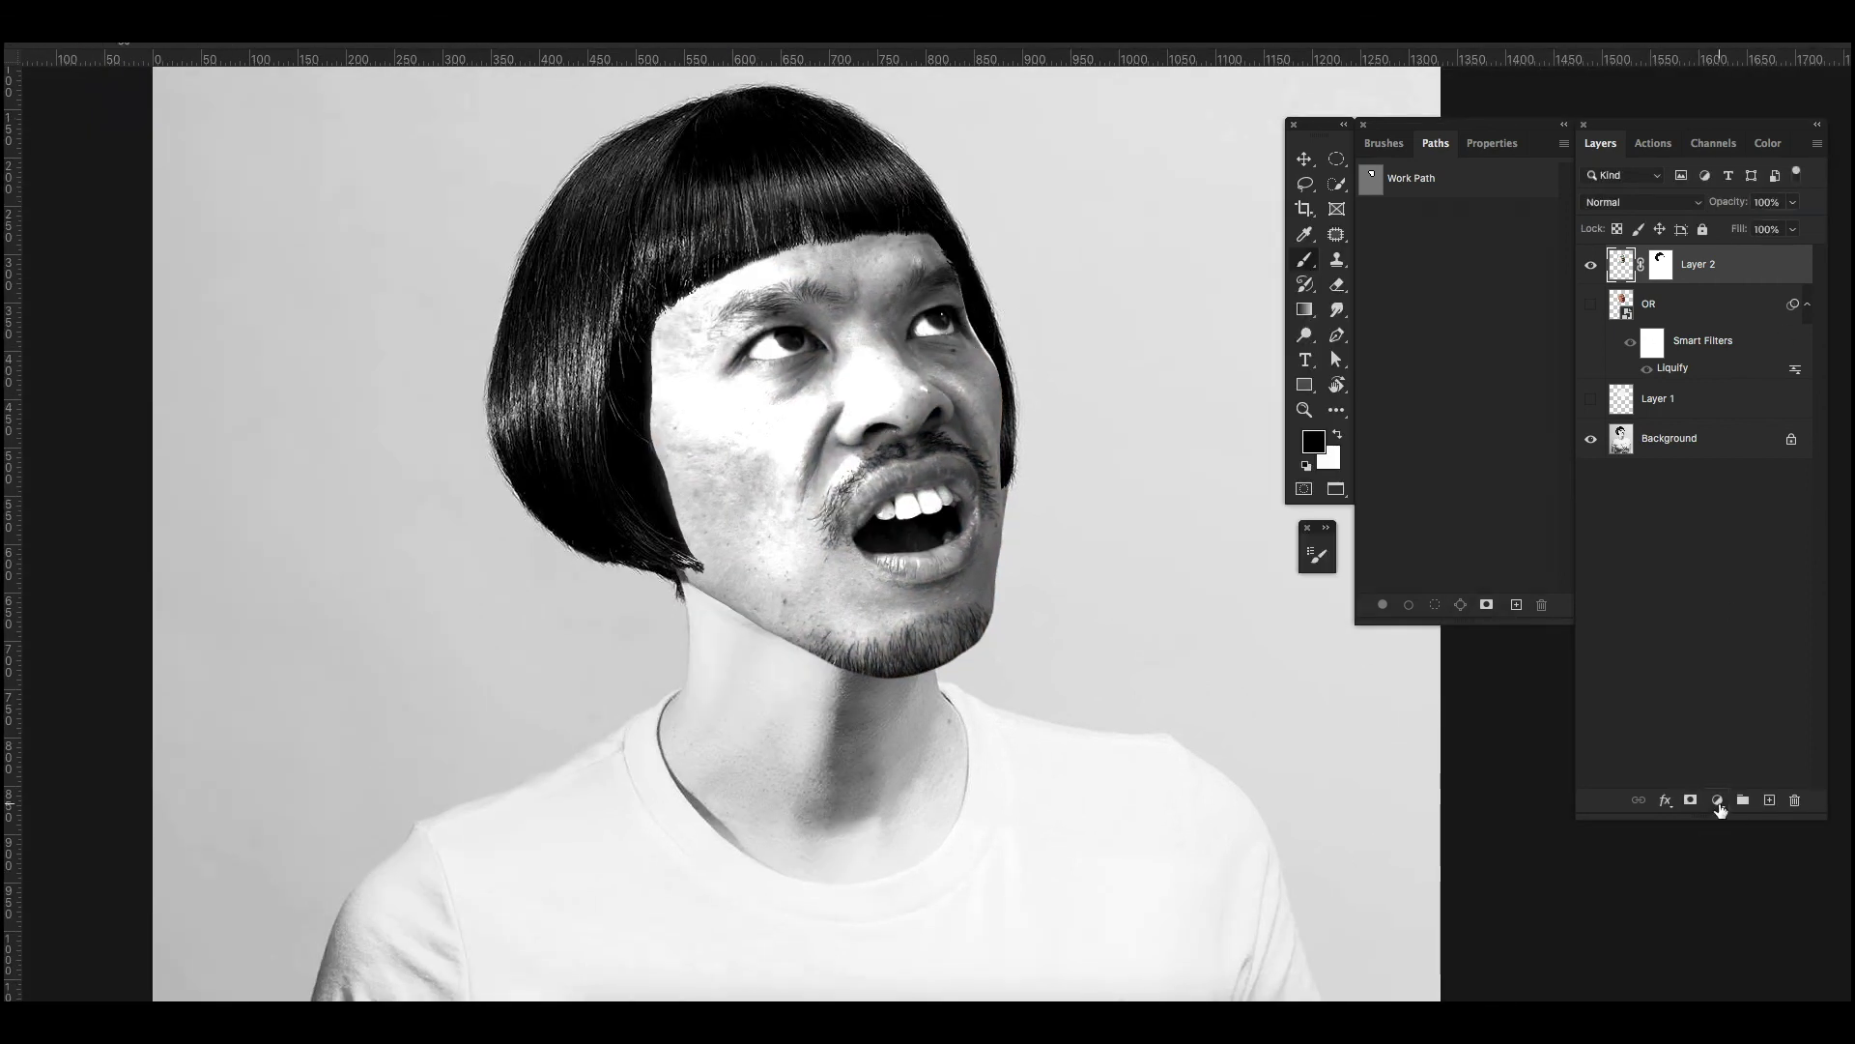
Step: Brighten the face with a clipped Curves layer, black point 30, and add an empty Layer 3
left_click(1717, 800)
left_click(1740, 918)
key("ctrl+alt+g")
left_click_drag(1473, 324, 1459, 317)
left_click_drag(1409, 396, 1426, 397)
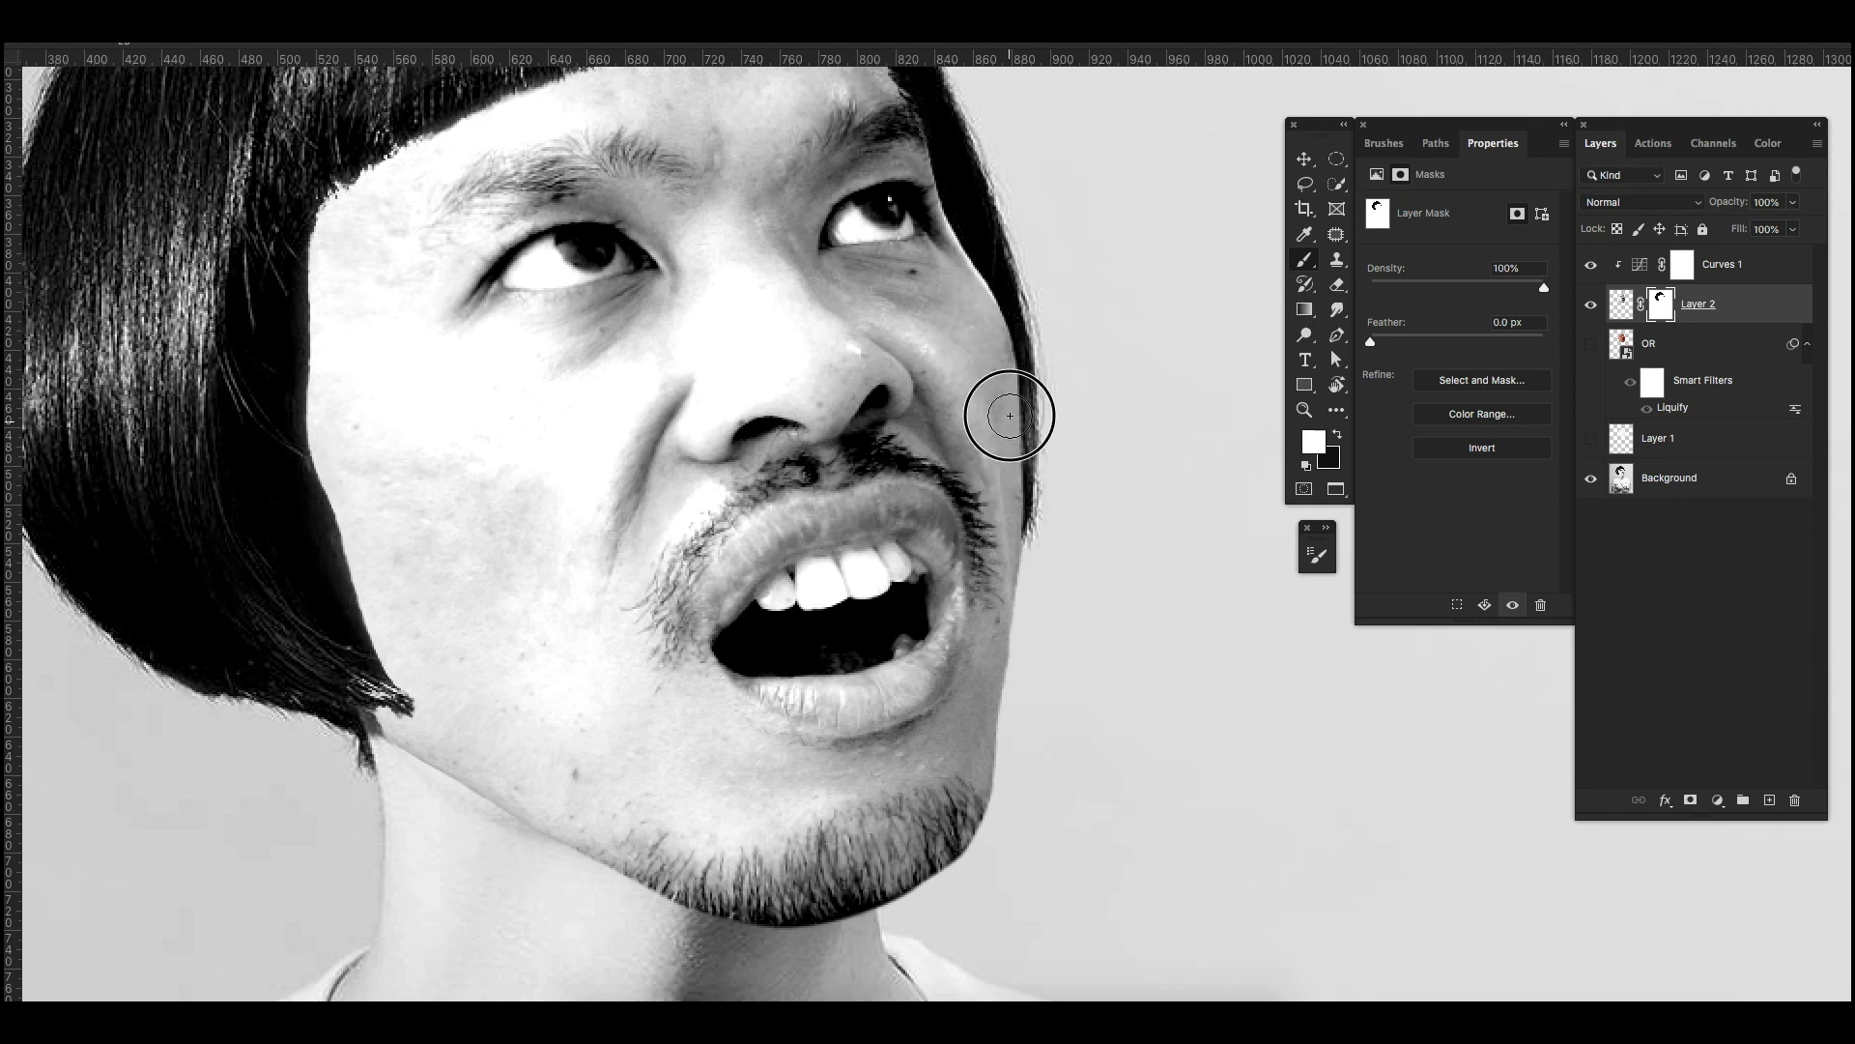
key("alt+bracketleft")
key("ctrl+shift+alt+n")
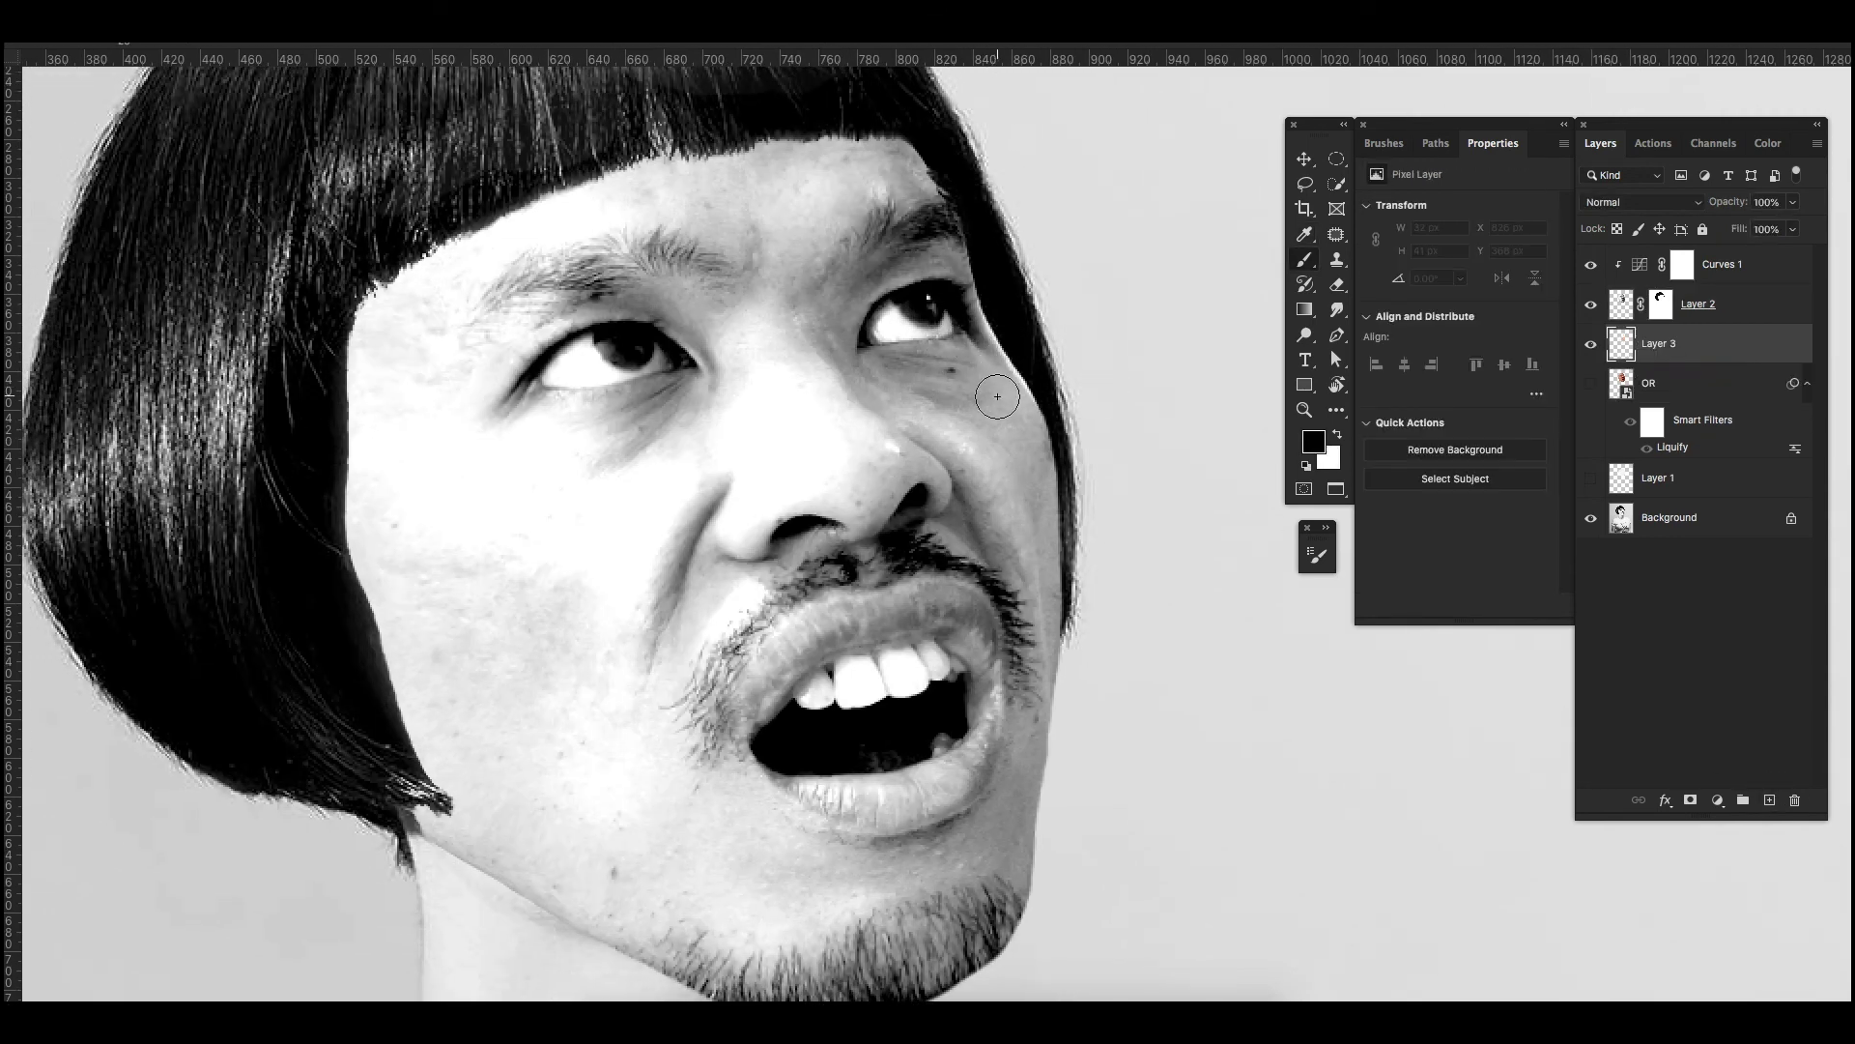